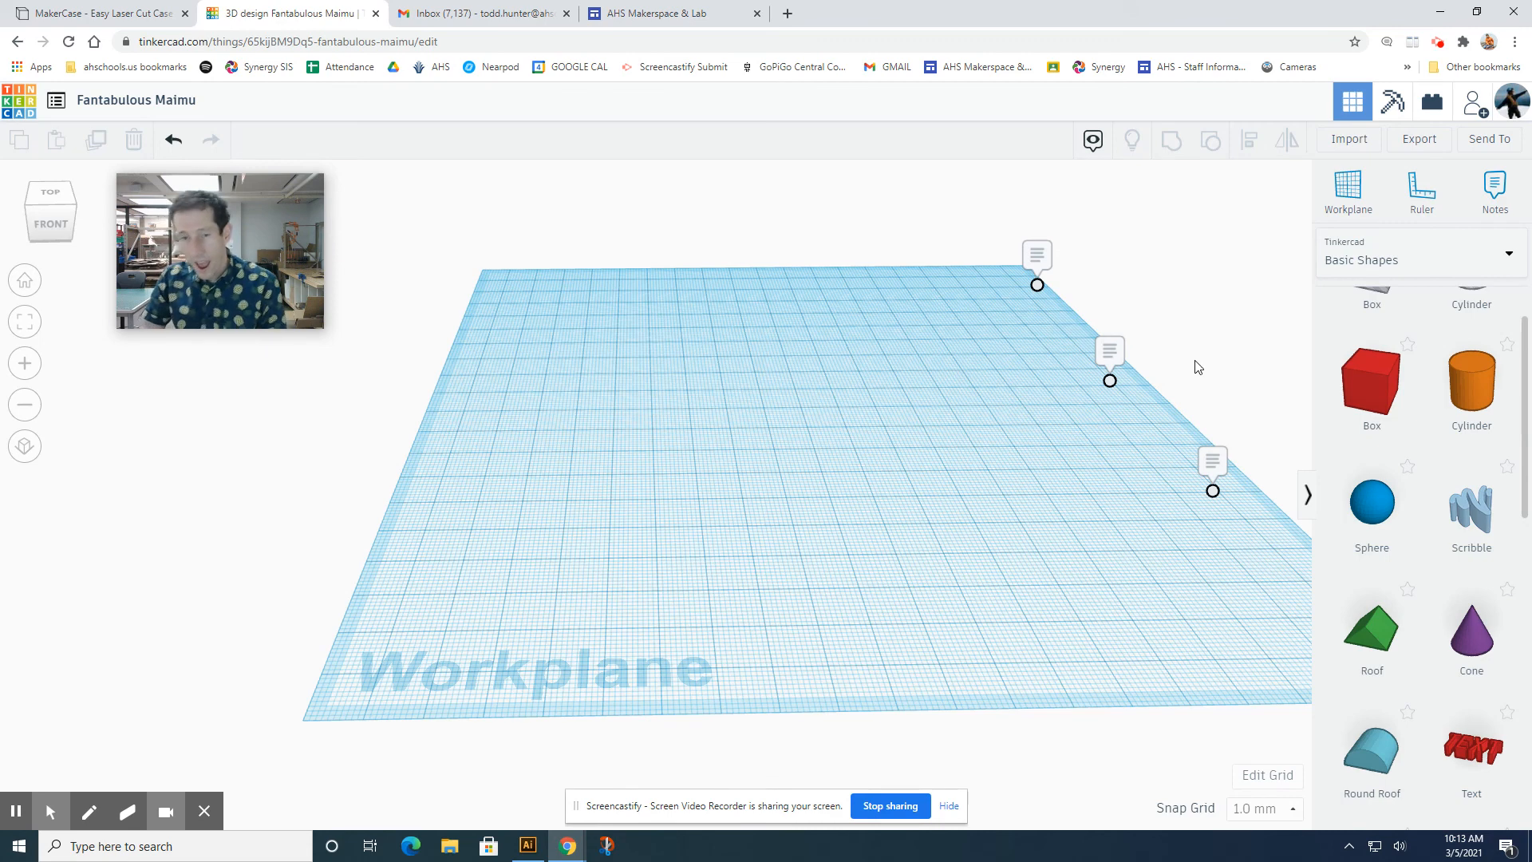
Read the three project notes along the workplane's edge for the keychain requirements
{"action": "left_click", "coordinate": [1037, 254]}
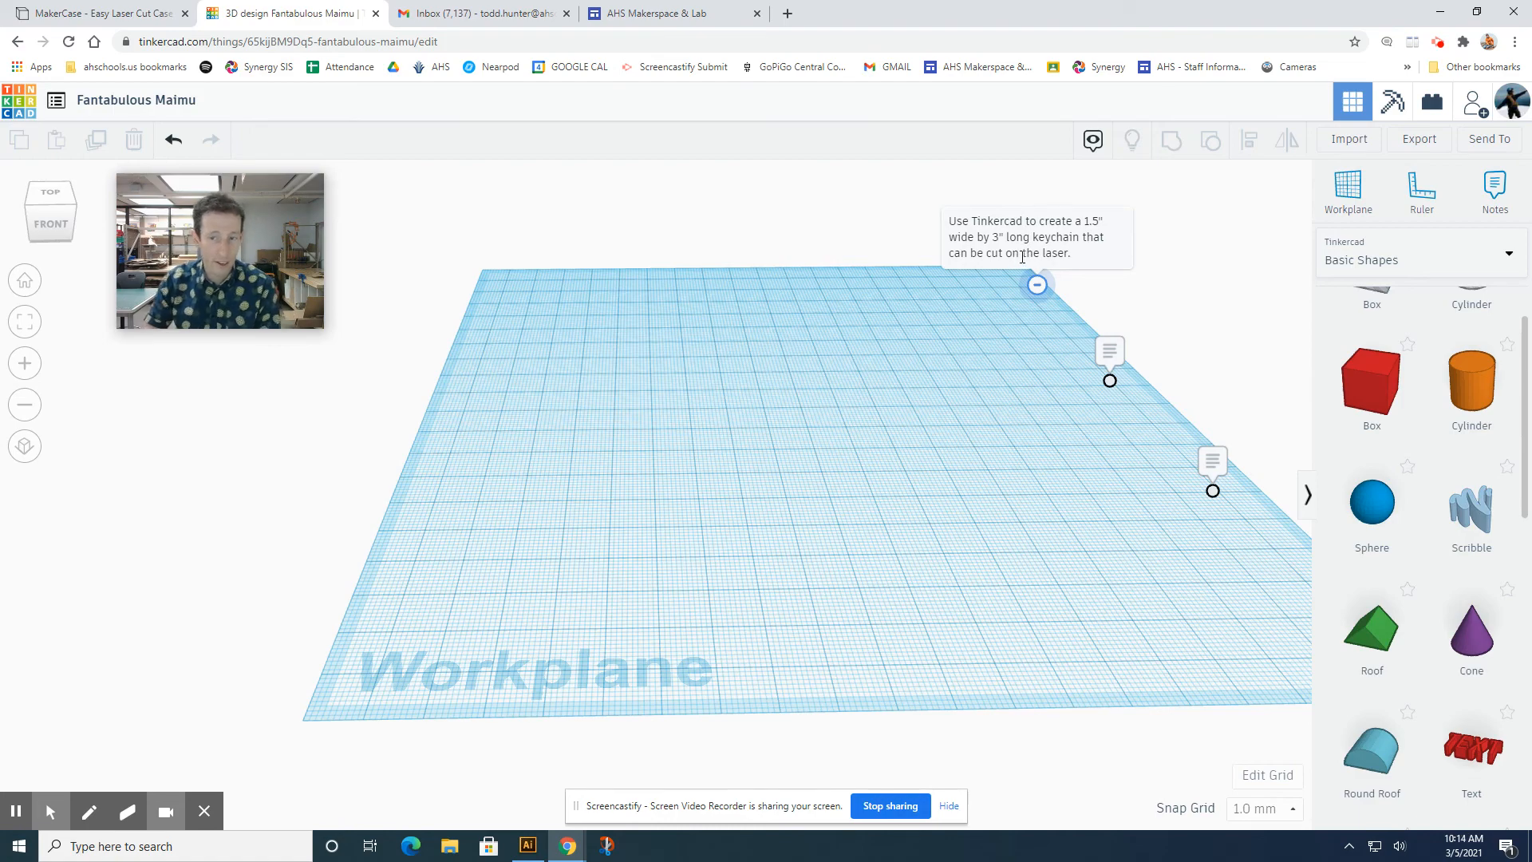
{"action": "left_click", "coordinate": [1108, 351]}
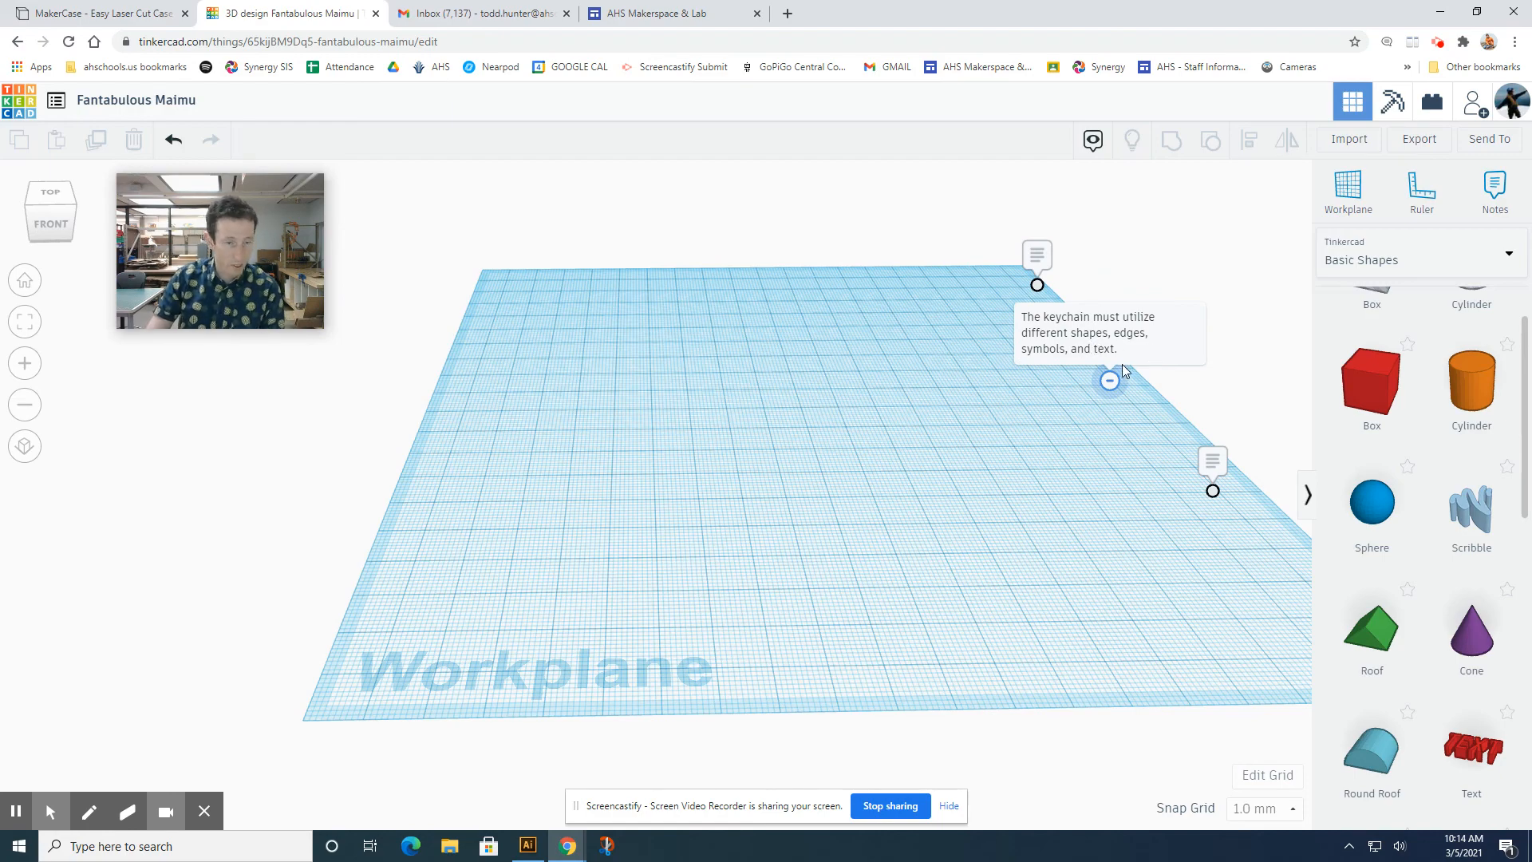
{"action": "left_click", "coordinate": [1211, 460]}
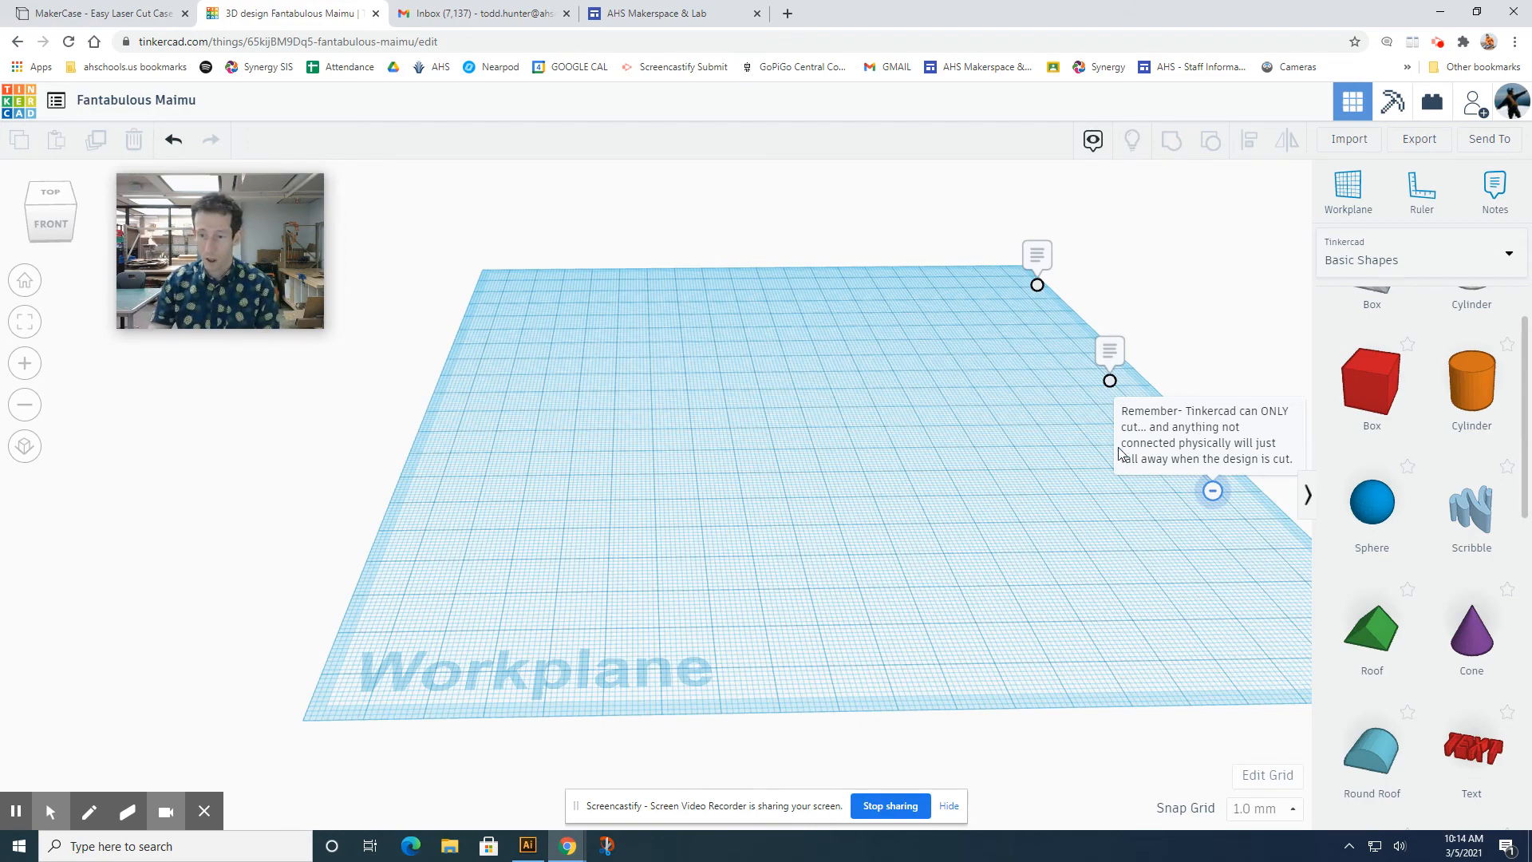
{"action": "left_click", "coordinate": [1212, 491]}
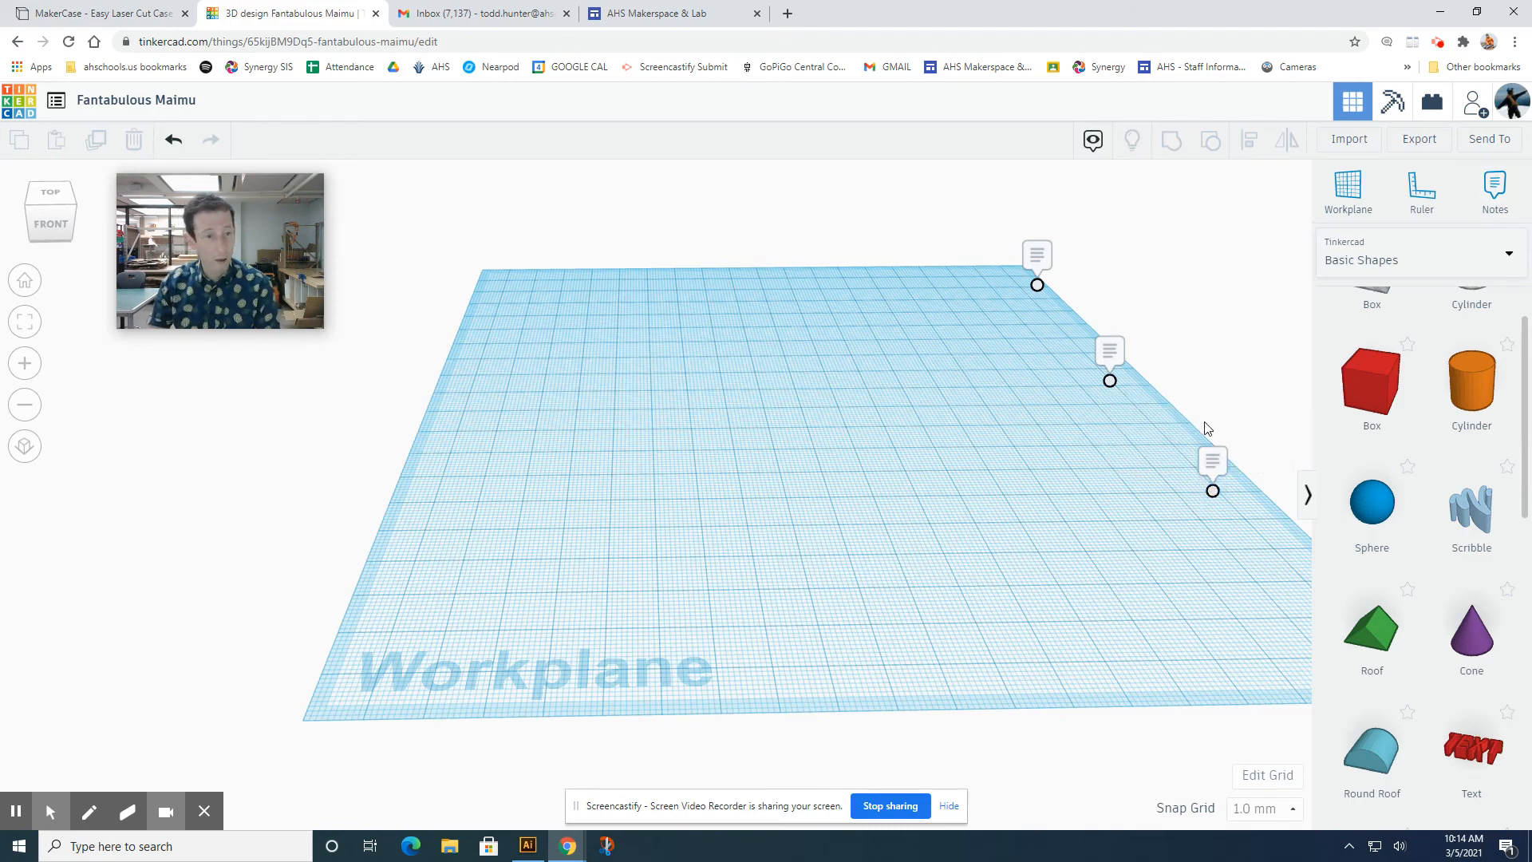
Add a red solid Box from the basic shapes to the rear half of the workplane
{"action": "left_click_drag", "start_coordinate": [1372, 383], "coordinate": [867, 434]}
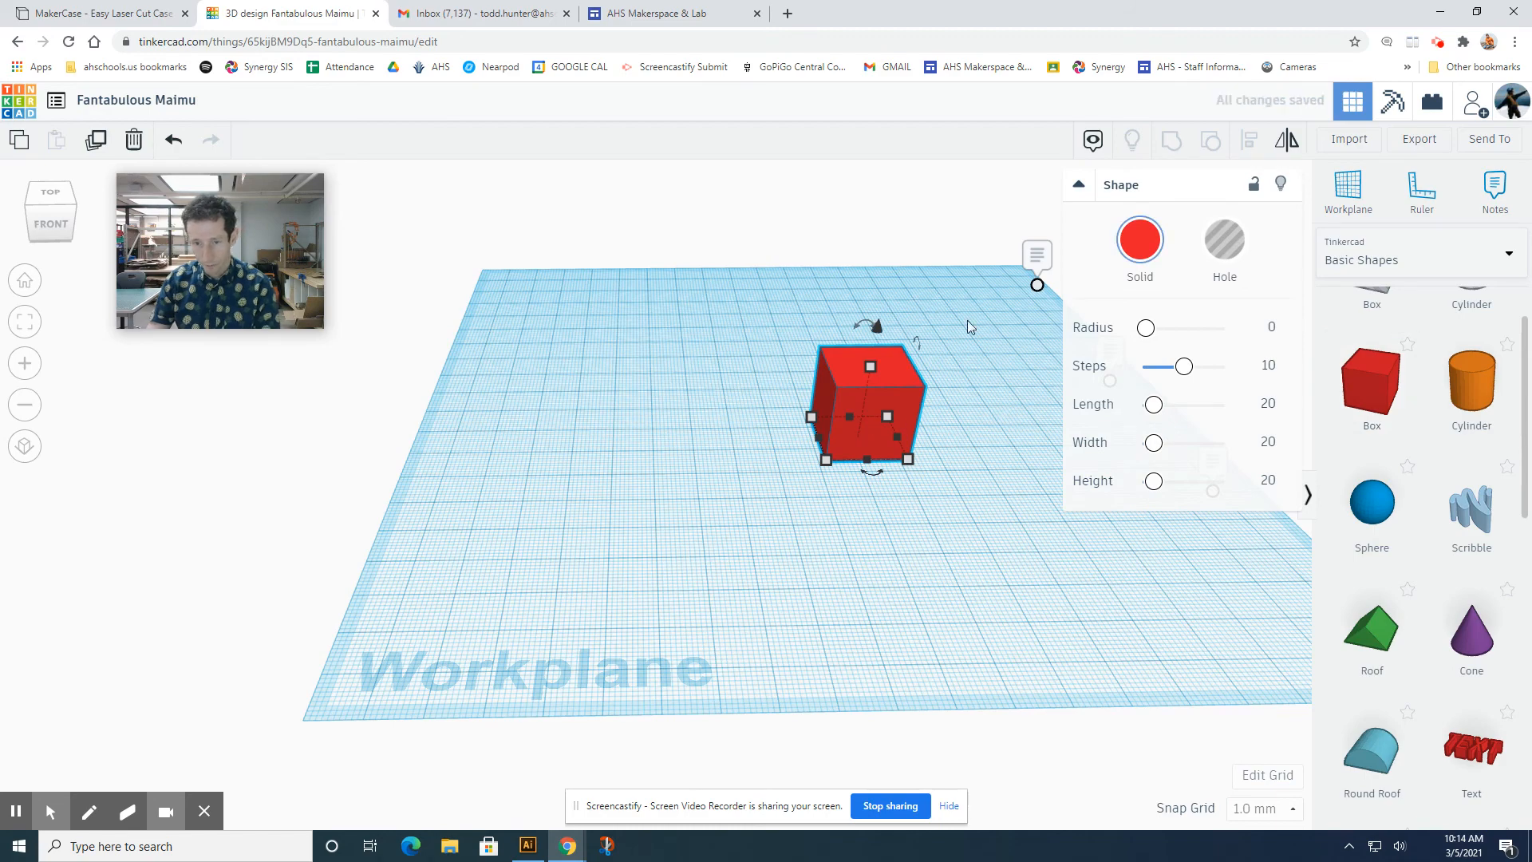
{"action": "left_click", "coordinate": [906, 500]}
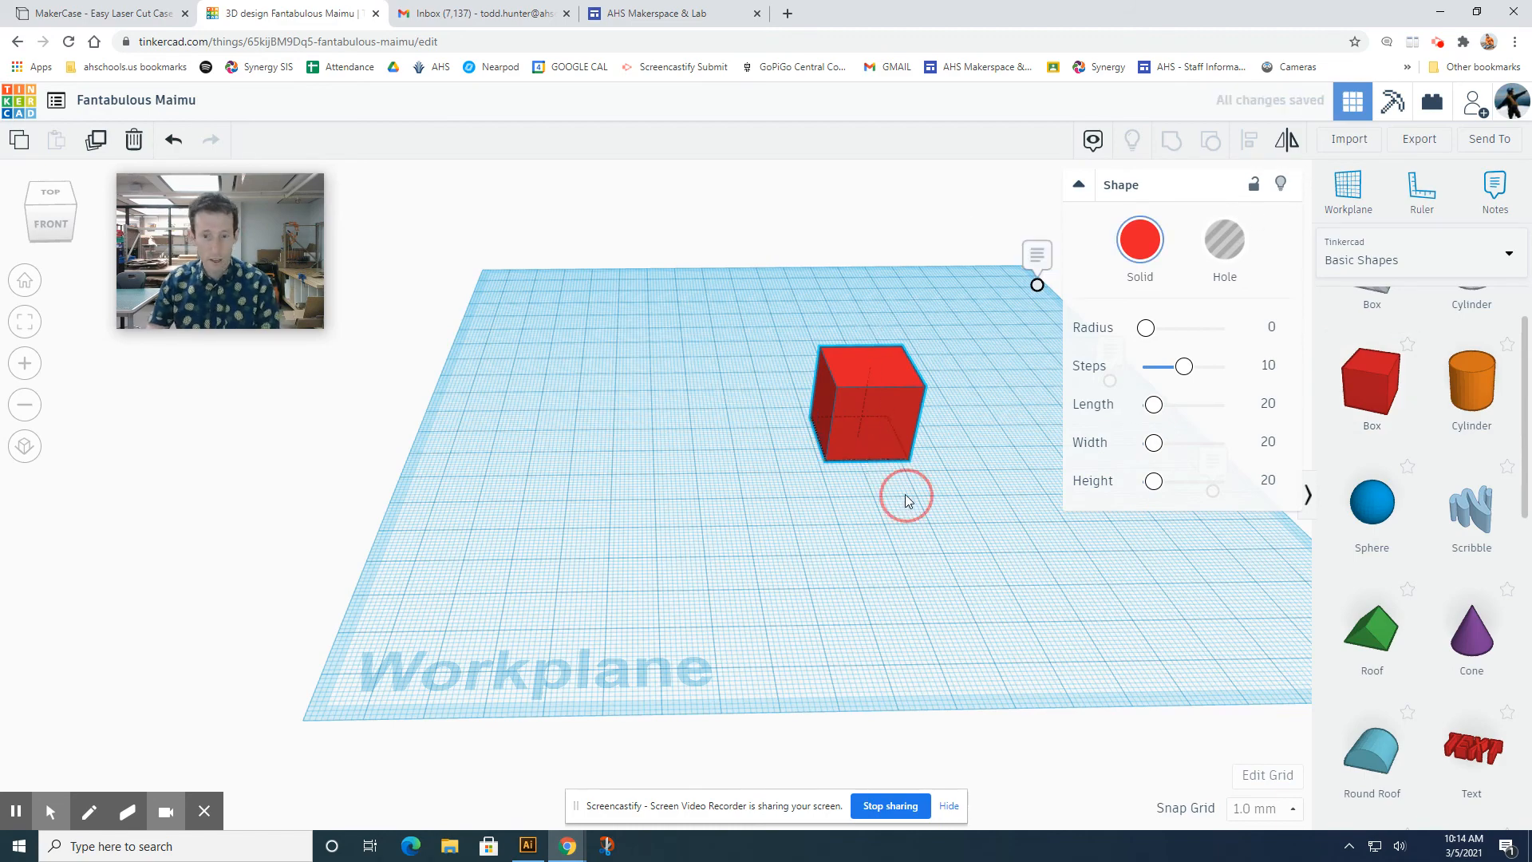
{"action": "middle_click_drag", "start_coordinate": [906, 500], "coordinate": [678, 495]}
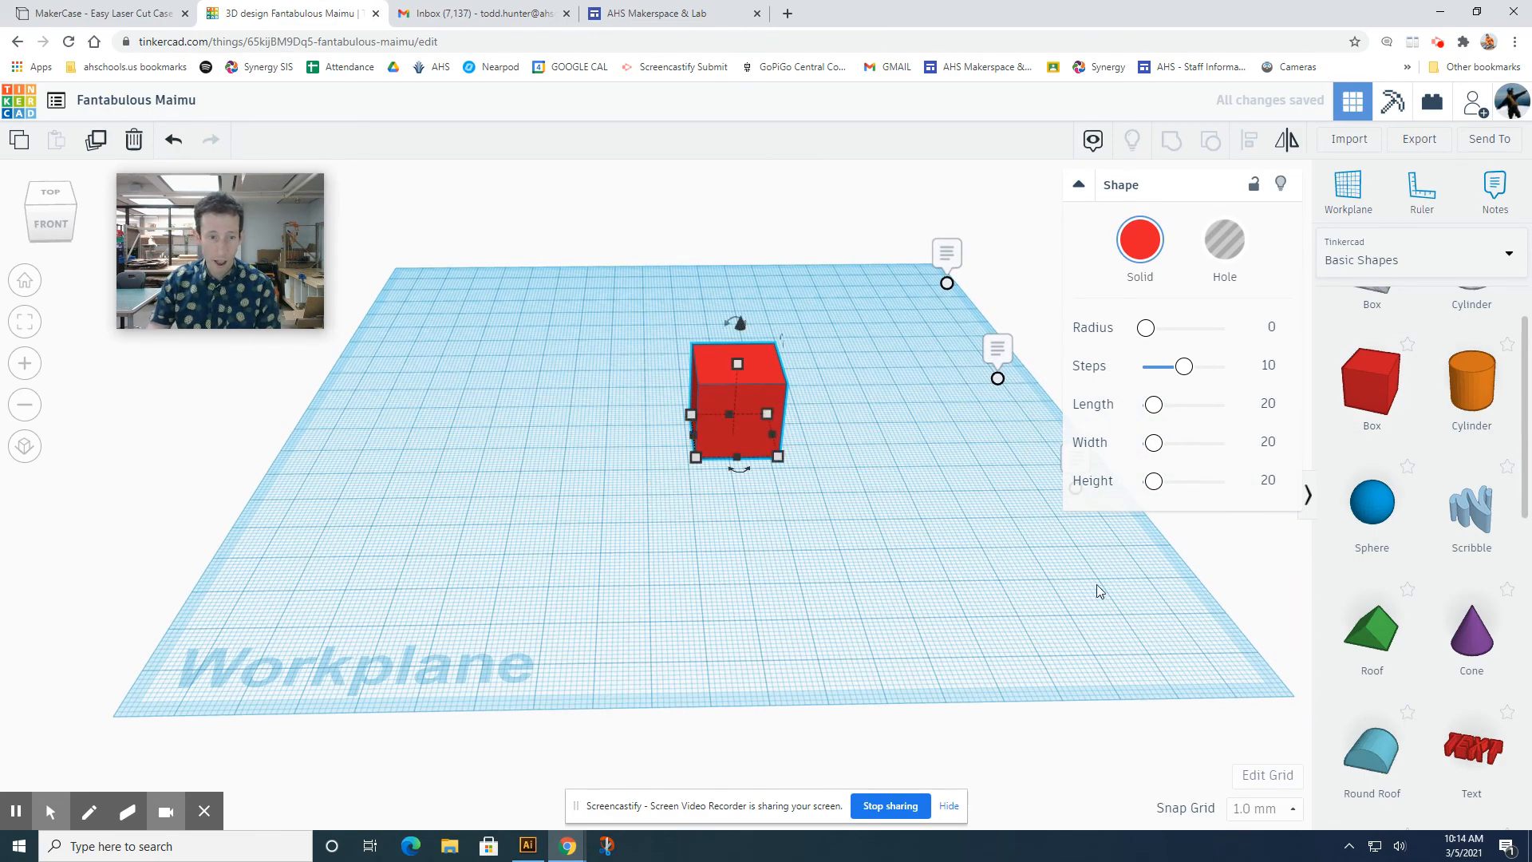
Check the keychain size in the notes and switch the workplane grid's units to inches
{"action": "mouse_move", "coordinate": [998, 383]}
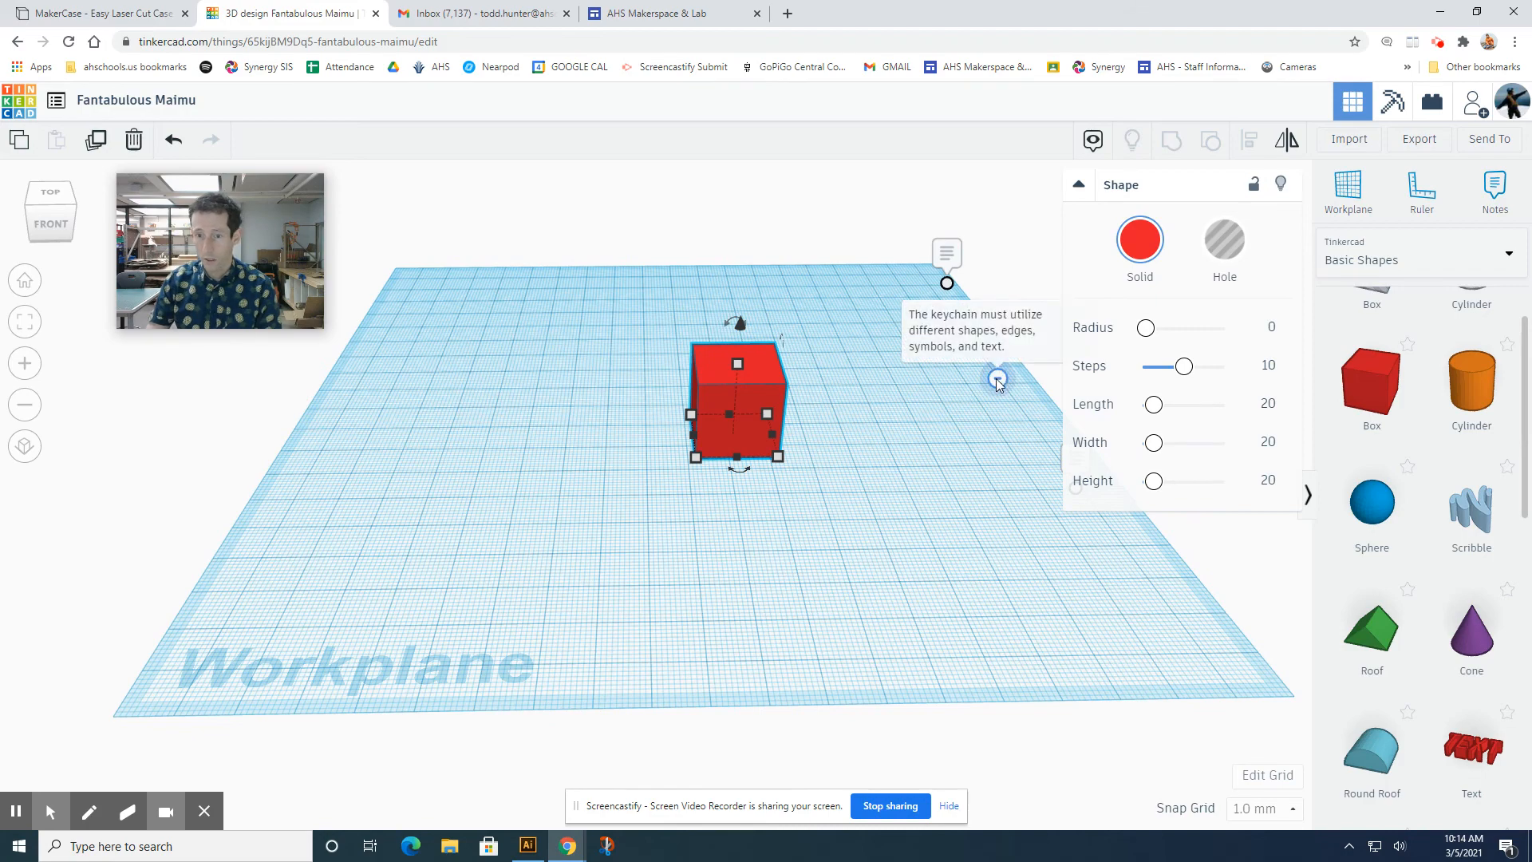
{"action": "mouse_move", "coordinate": [946, 282]}
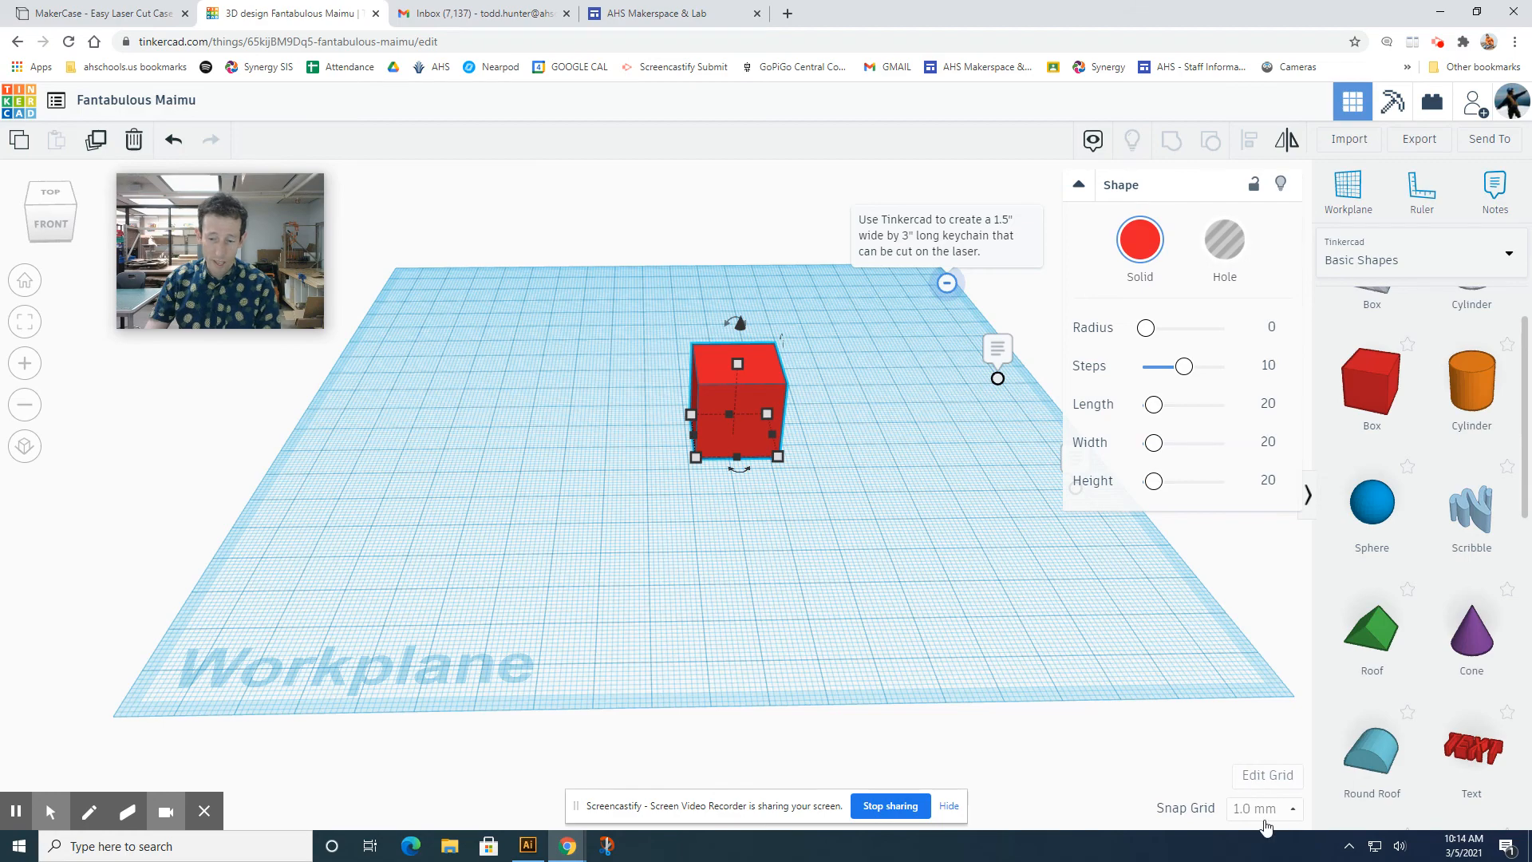
{"action": "left_click", "coordinate": [1267, 778]}
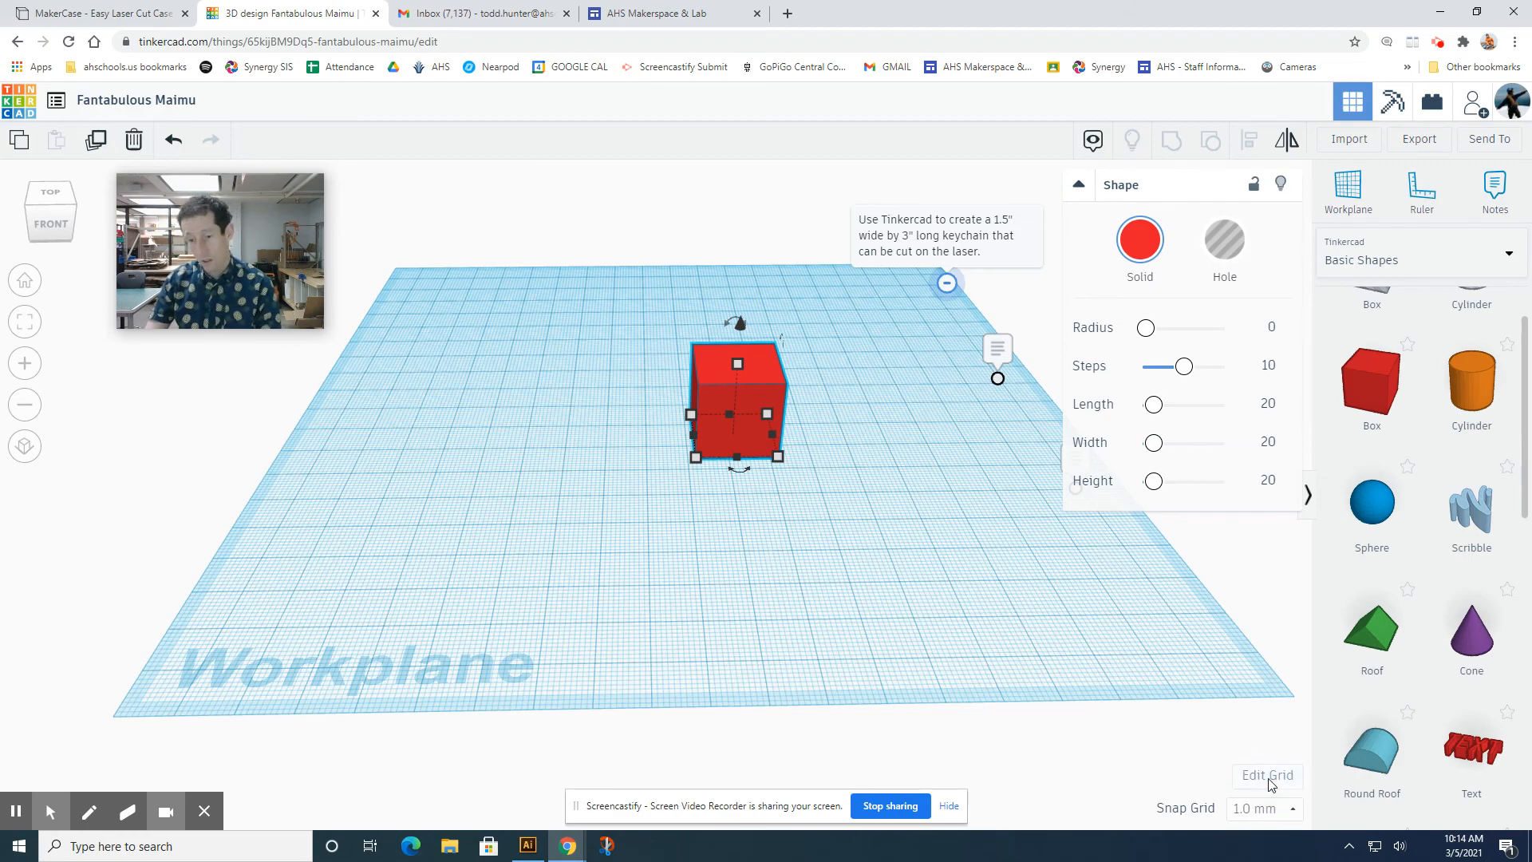
{"action": "left_click", "coordinate": [695, 408]}
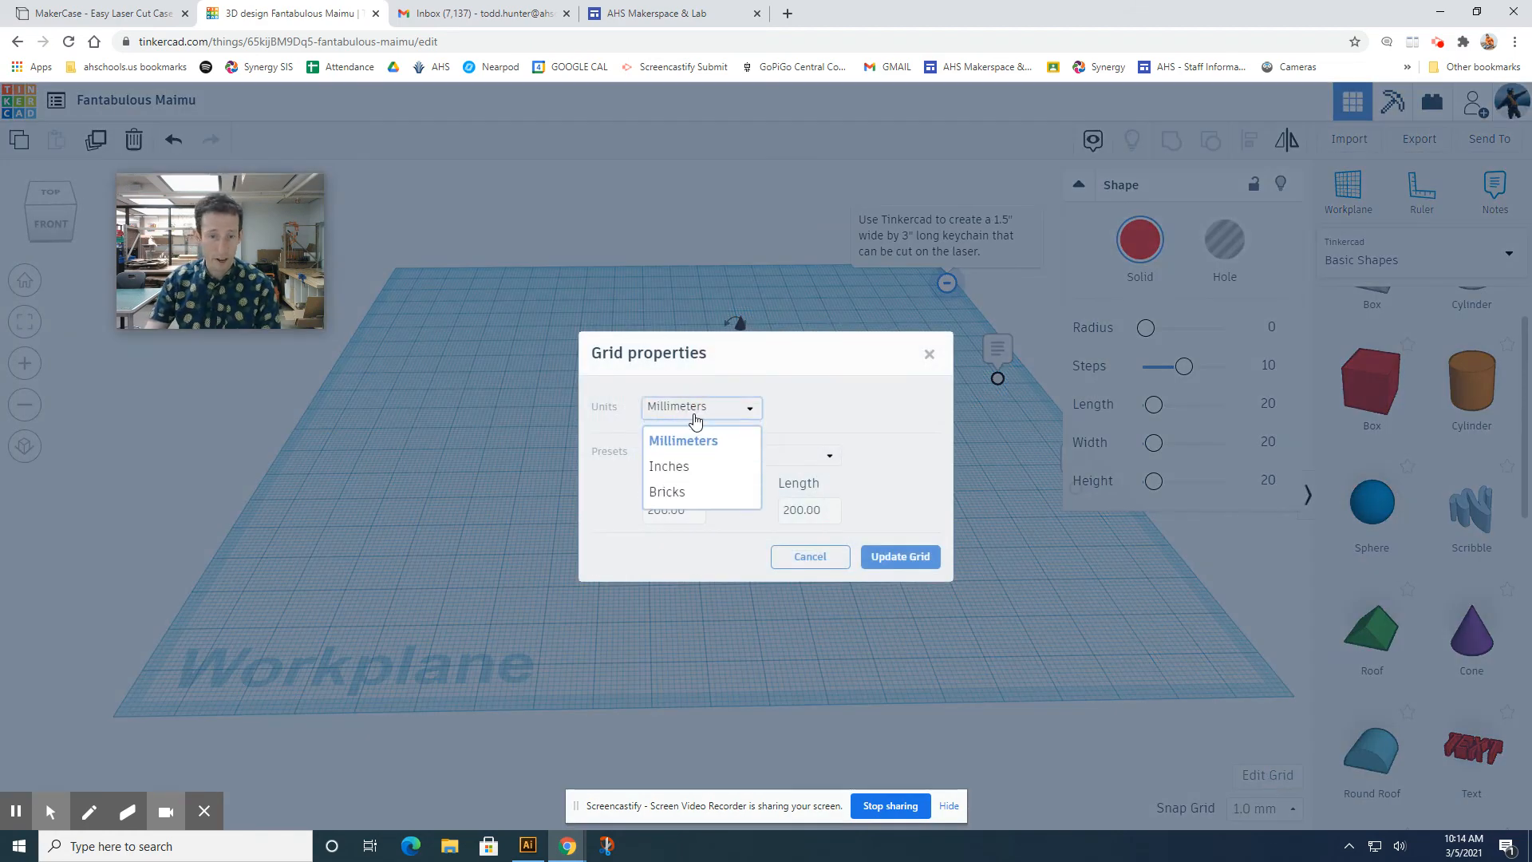
{"action": "left_click", "coordinate": [678, 464]}
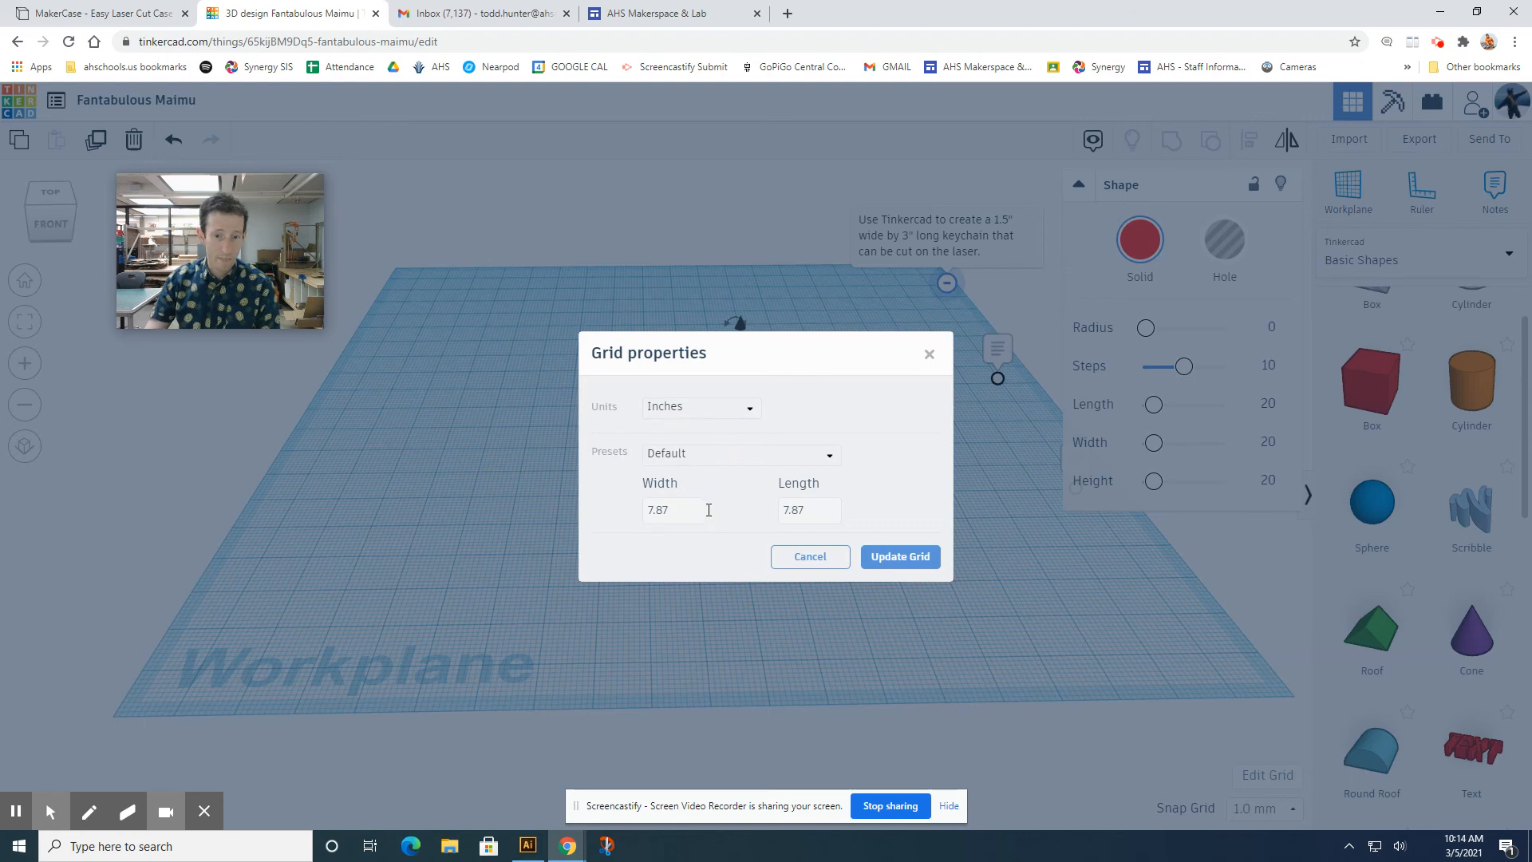
Resize the workplane grid to a width of 10 inches and a length of 10 inches
{"action": "left_click", "coordinate": [674, 511]}
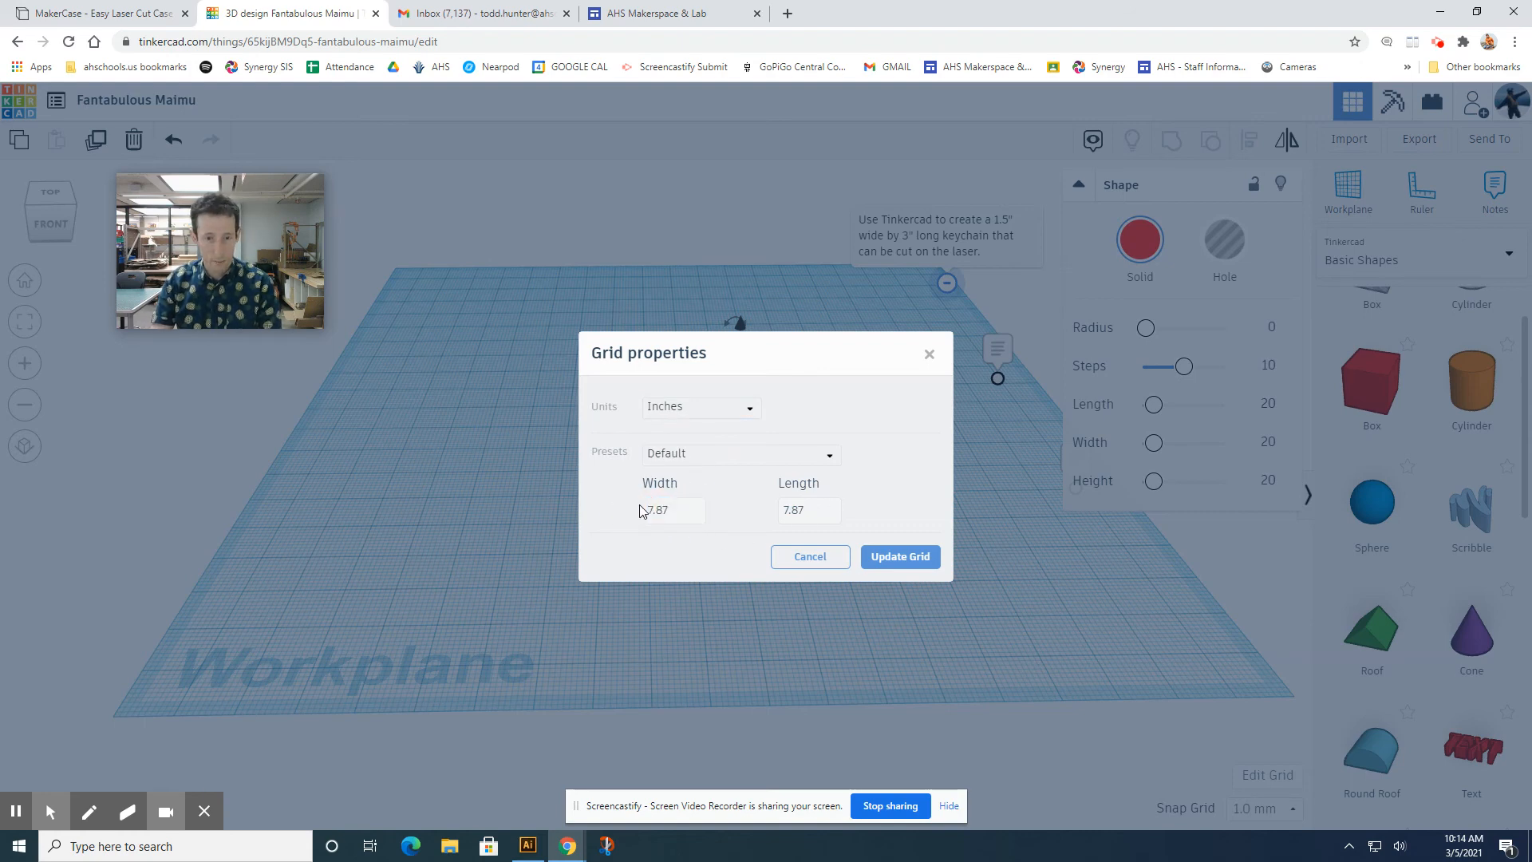
{"action": "left_click", "coordinate": [665, 514]}
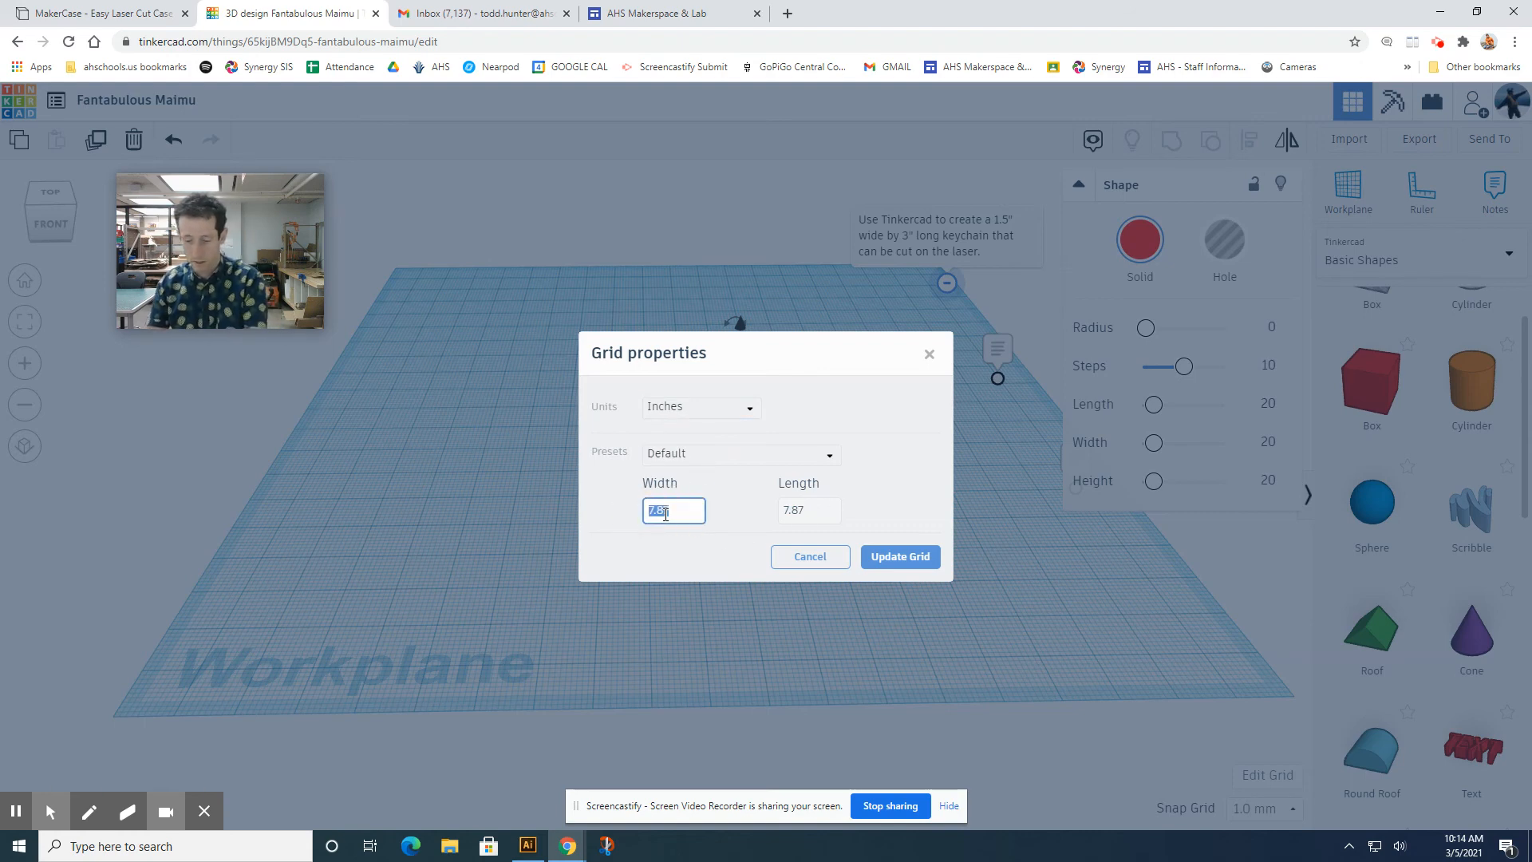
{"action": "left_click", "coordinate": [666, 515]}
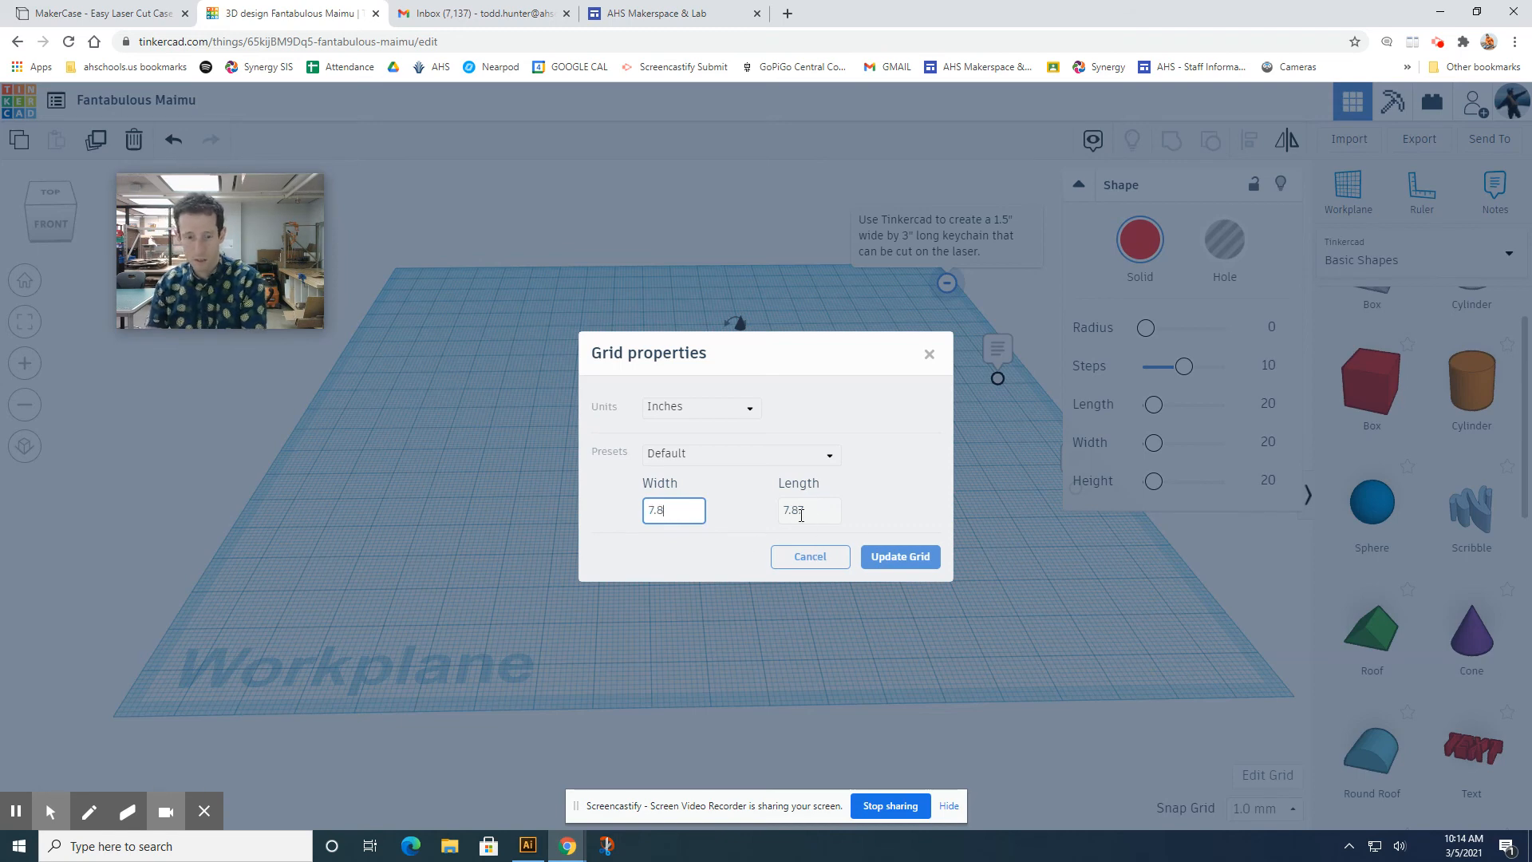
{"action": "type", "text": "1"}
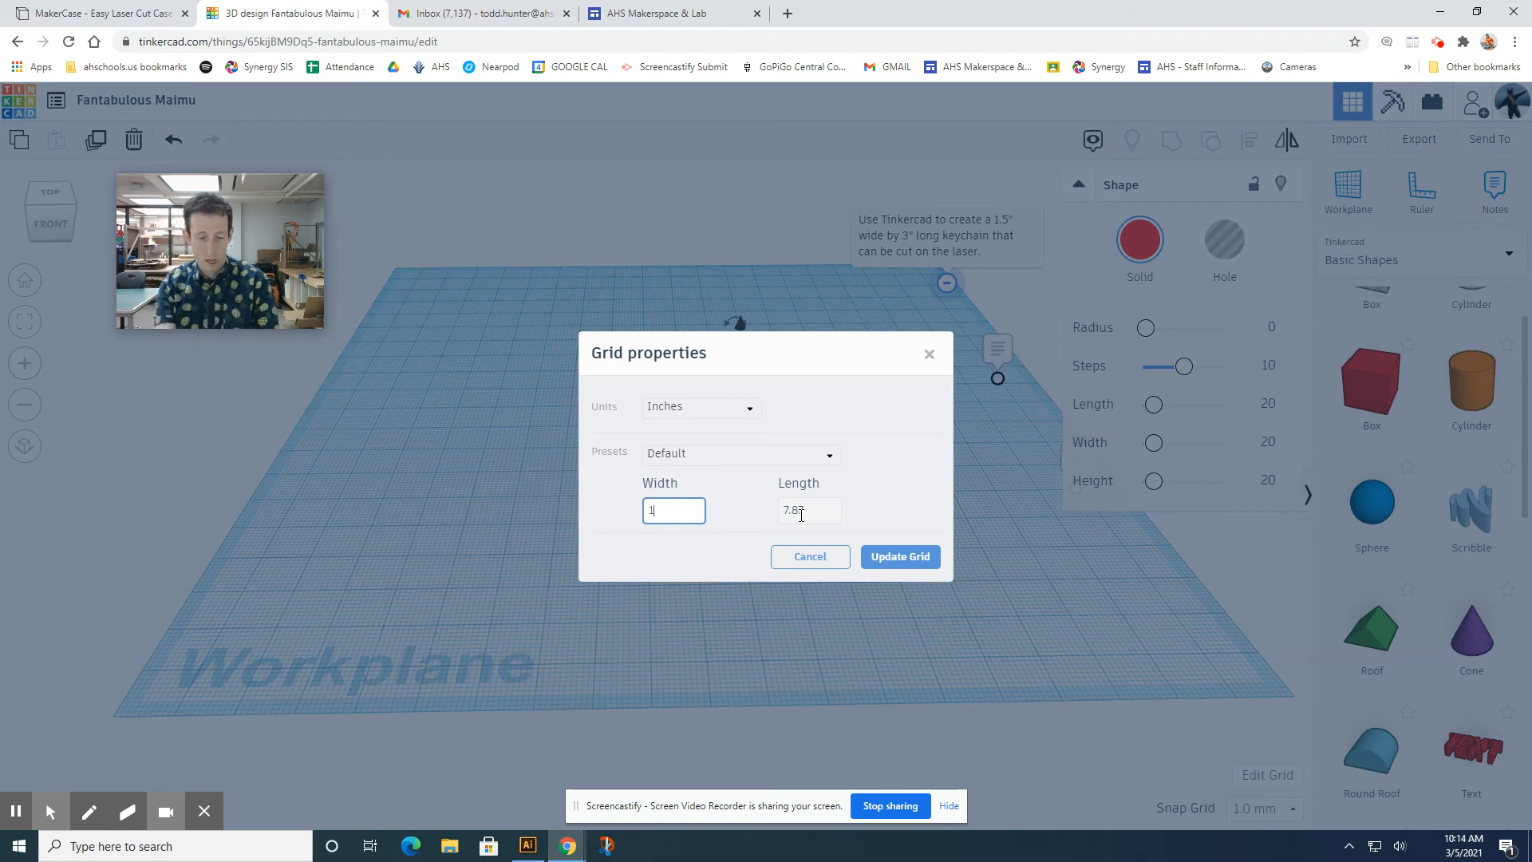
{"action": "type", "text": "0"}
{"action": "key", "text": "Return"}
{"action": "left_click", "coordinate": [801, 515]}
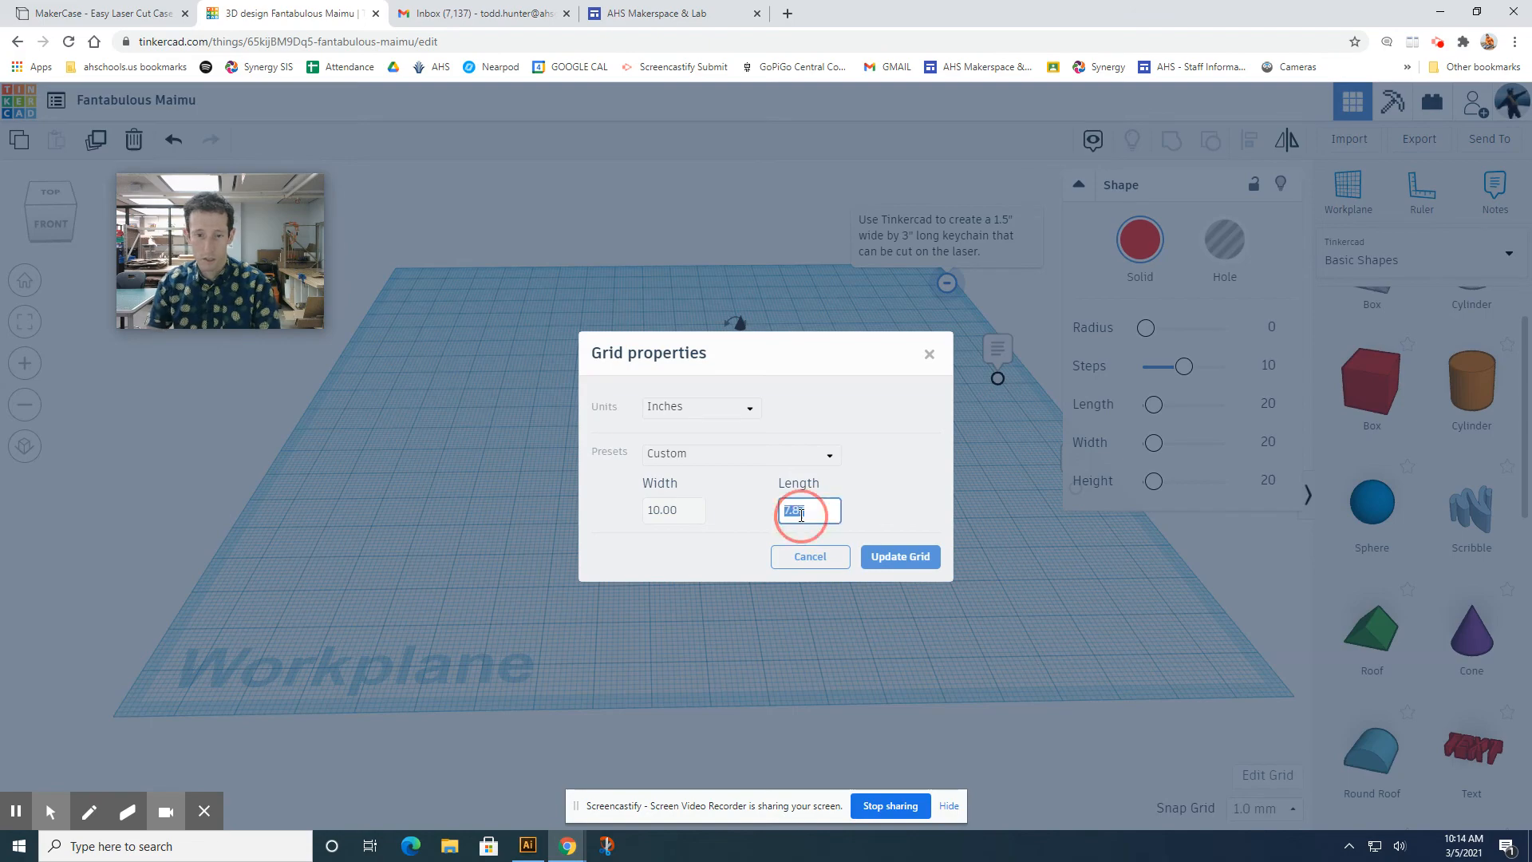
{"action": "type", "text": "10.00"}
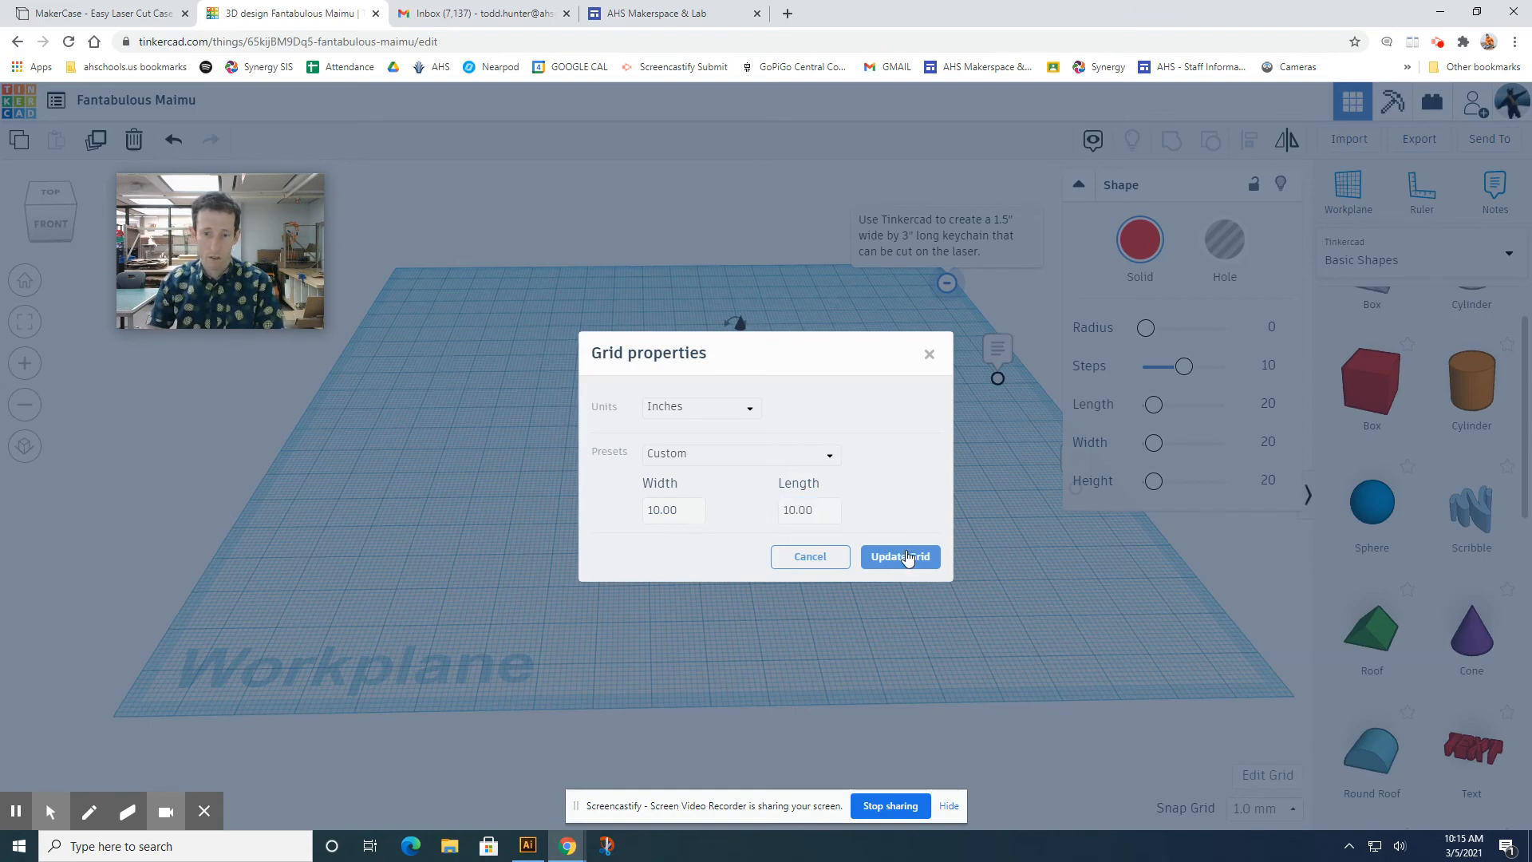
{"action": "left_click", "coordinate": [900, 556]}
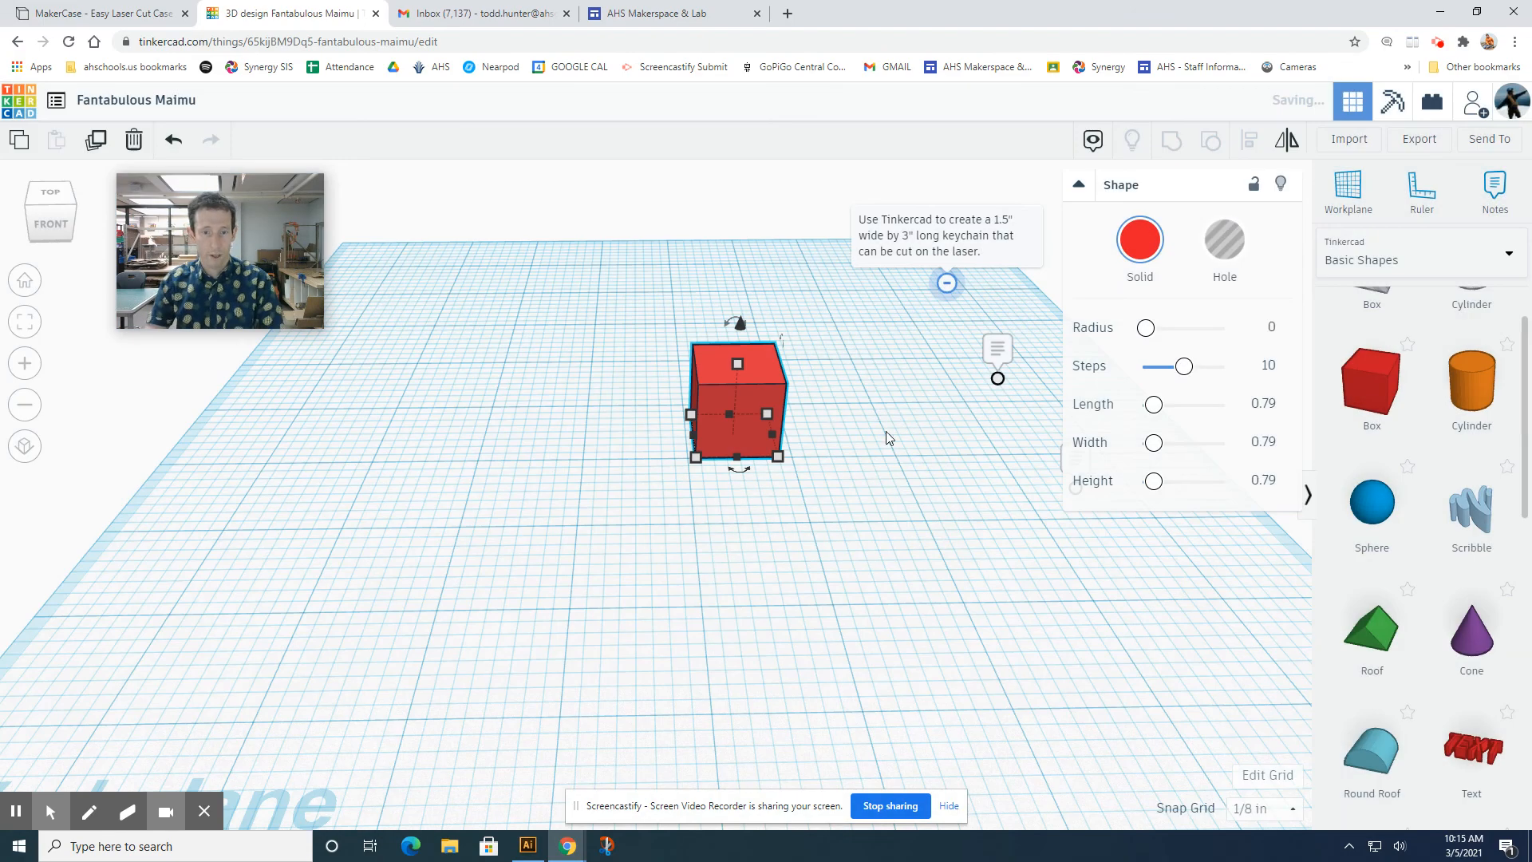
Move the red box about 1.95 inches sideways across the workplane, away from the notes
{"action": "scroll", "coordinate": [716, 425], "scroll_direction": "down", "scroll_amount": 3}
{"action": "left_click_drag", "start_coordinate": [710, 439], "coordinate": [525, 444]}
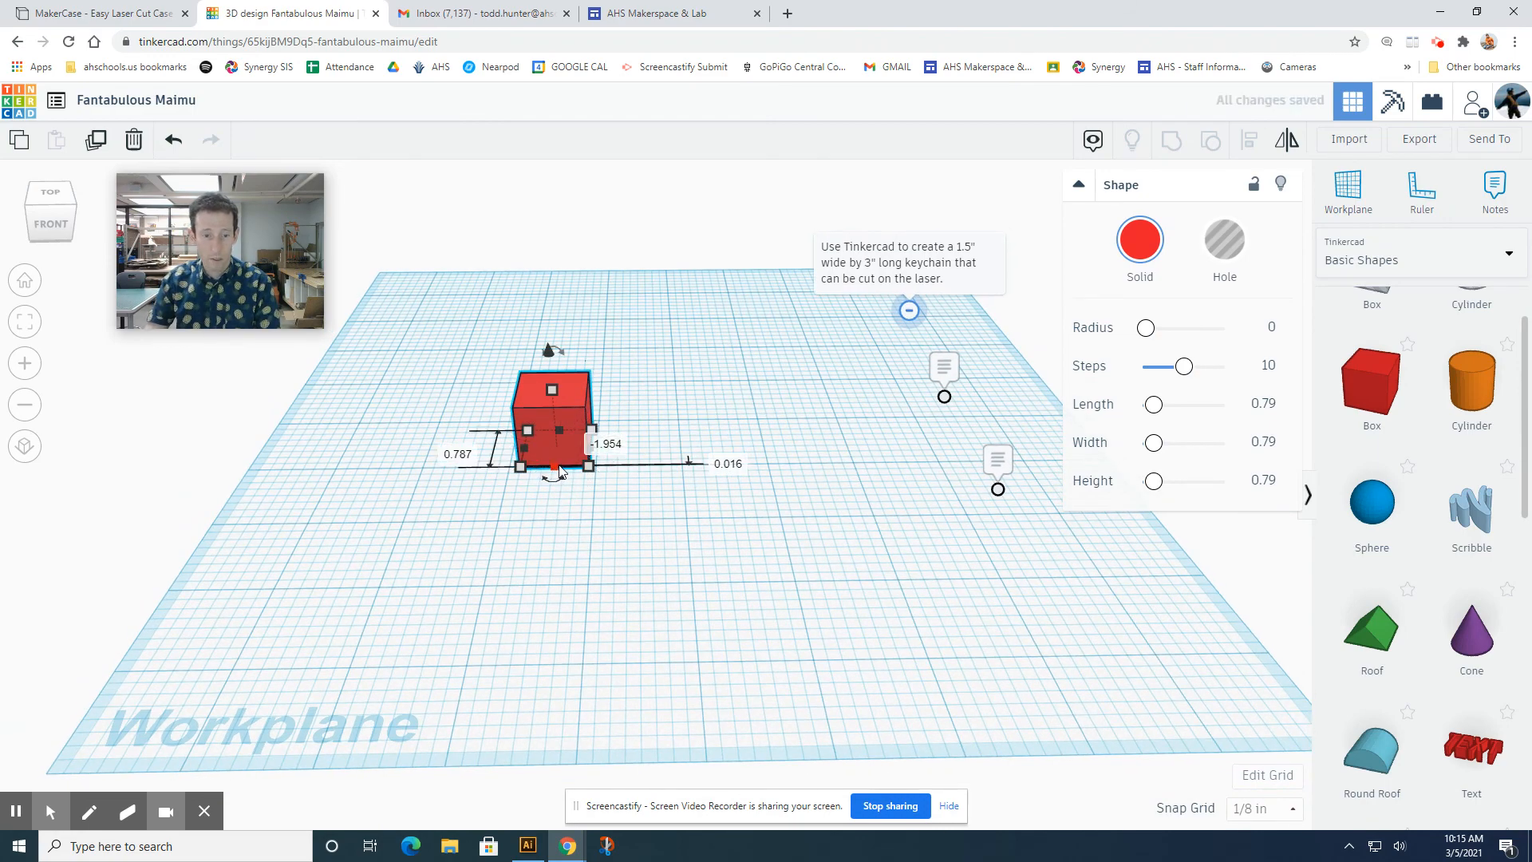
{"action": "left_click", "coordinate": [603, 443]}
{"action": "key", "text": "Right"}
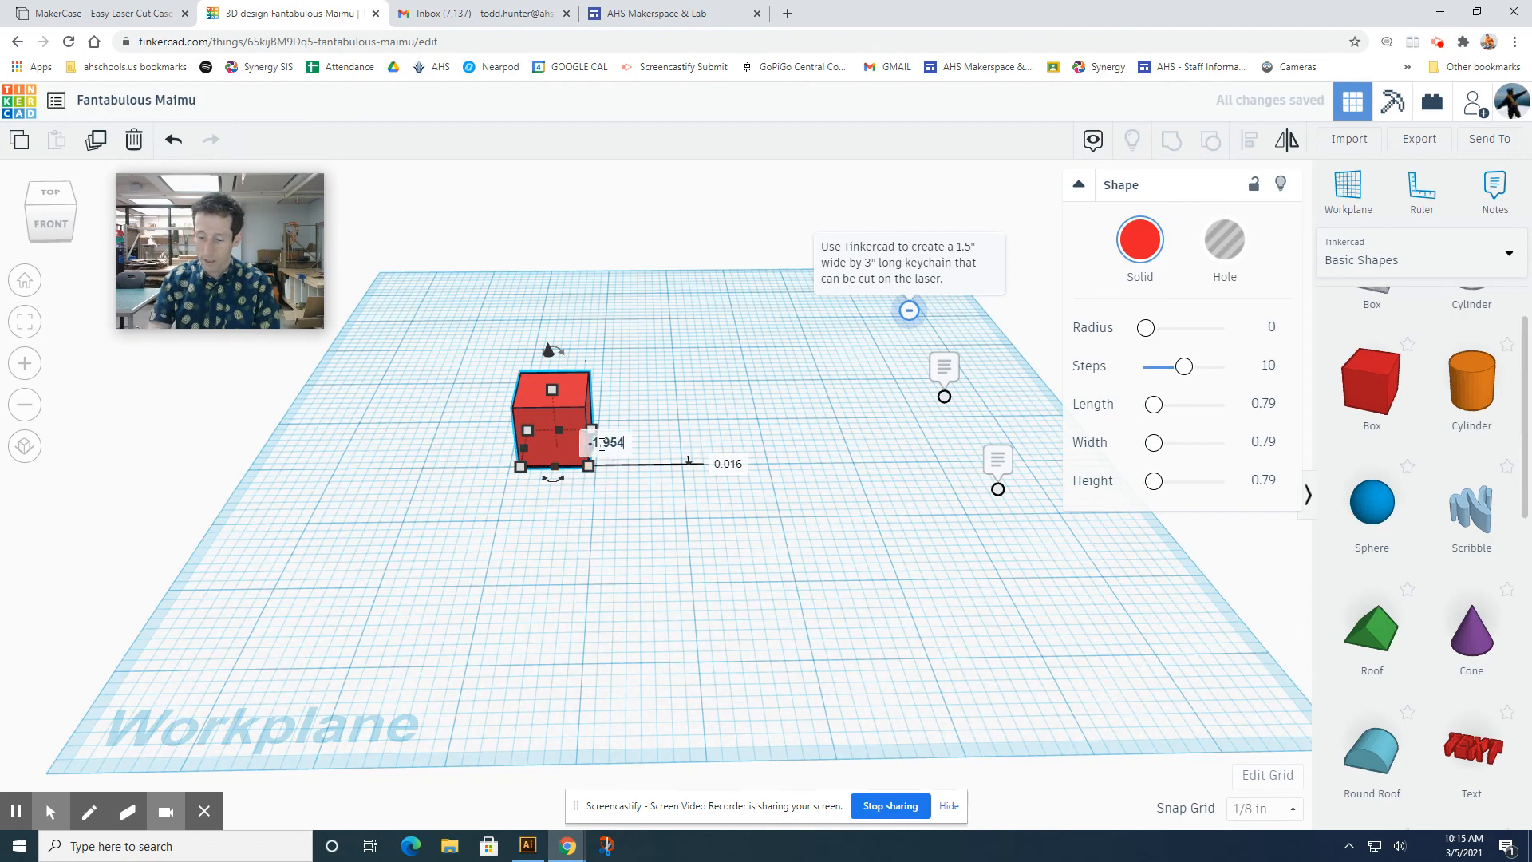
{"action": "key", "text": "Return"}
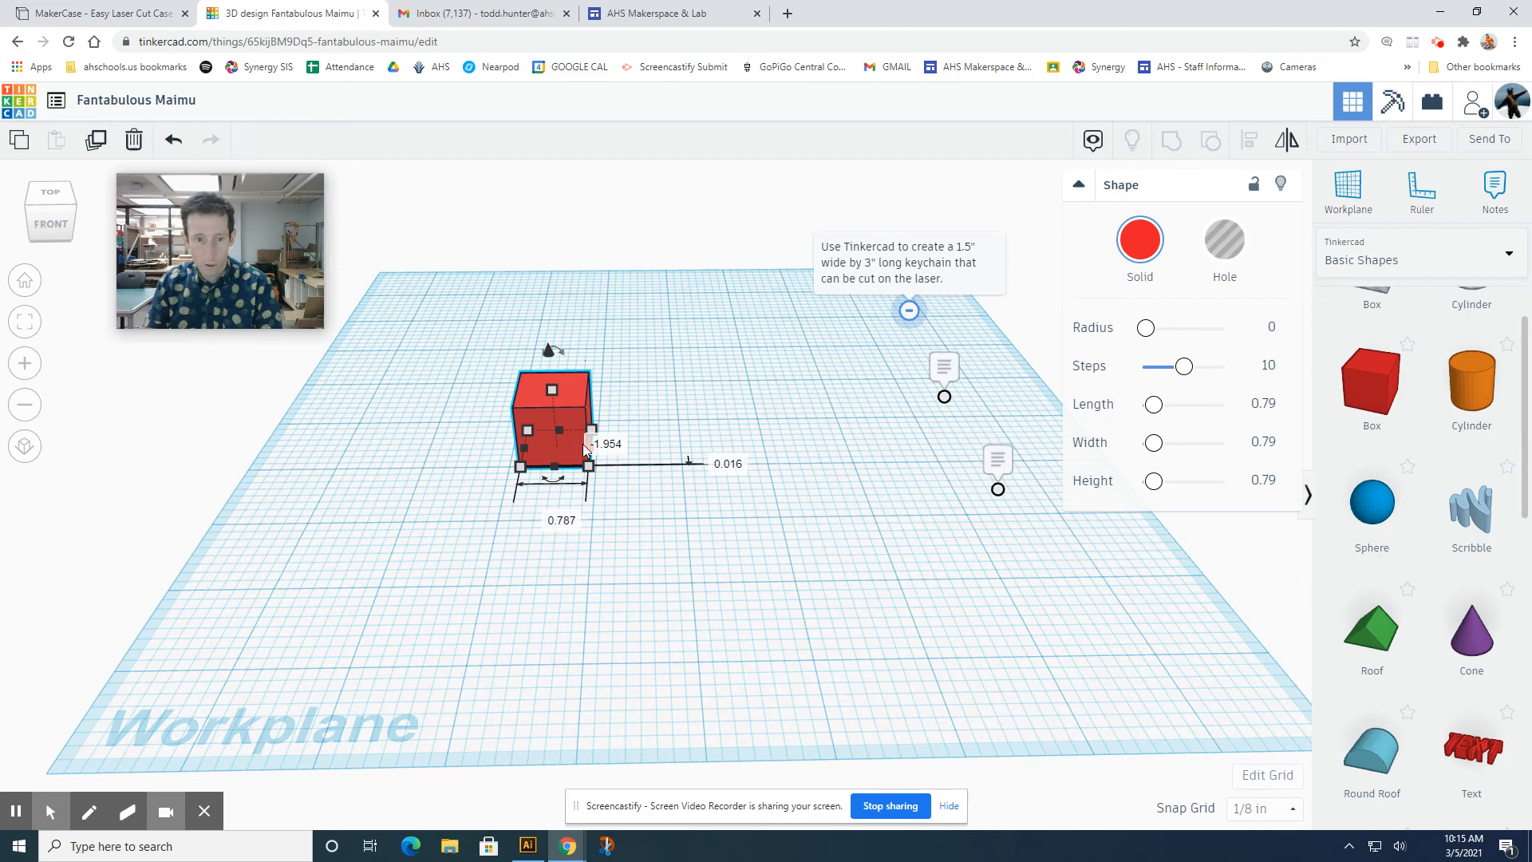
Place an empty note at the side of the red box
{"action": "key", "text": "n"}
{"action": "left_click", "coordinate": [592, 449]}
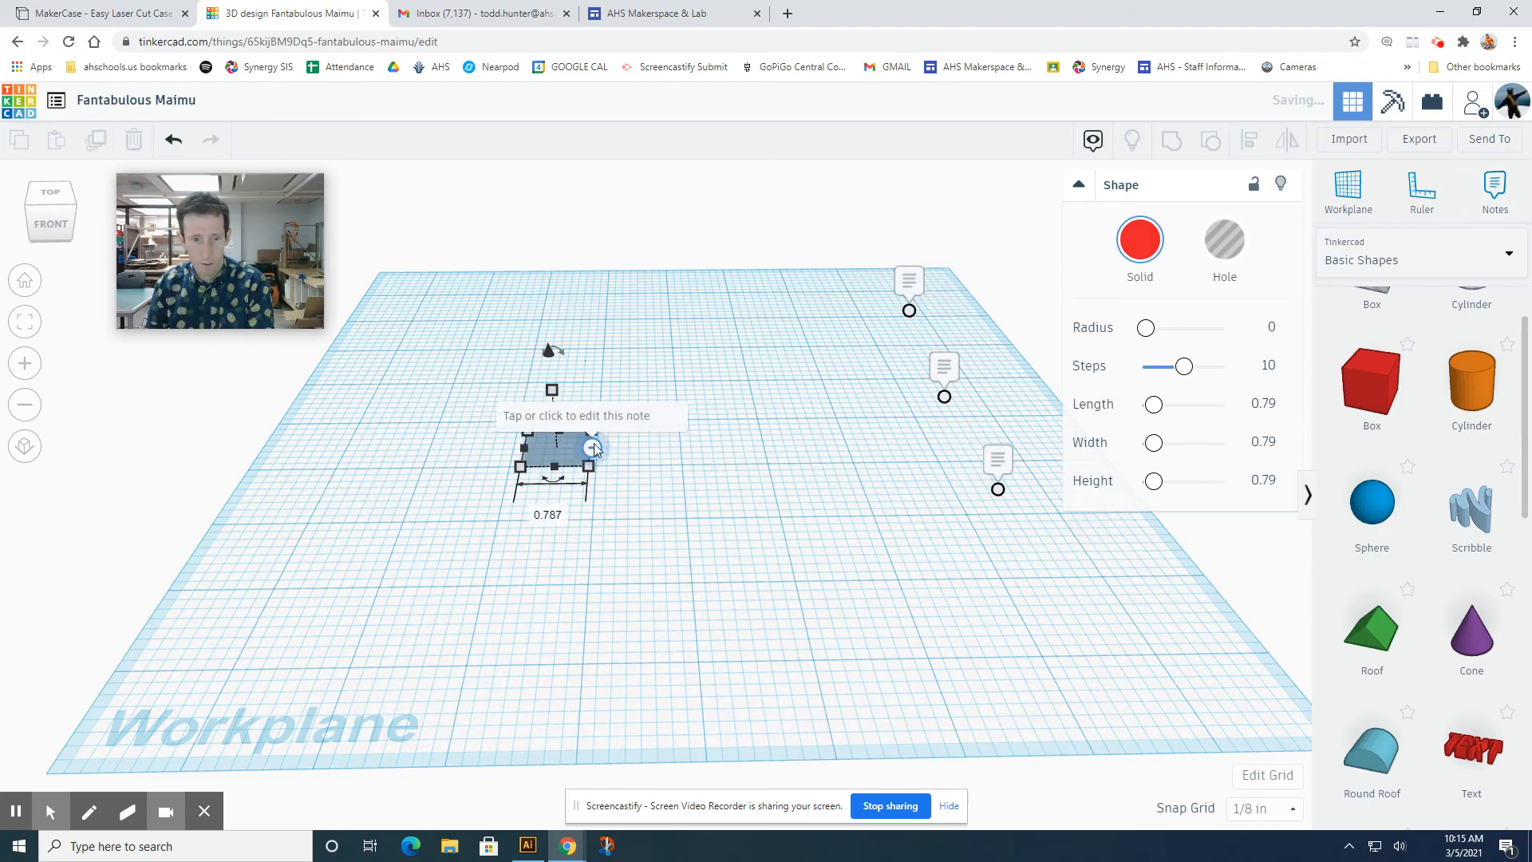
{"action": "key", "text": "Delete"}
{"action": "left_click", "coordinate": [595, 416]}
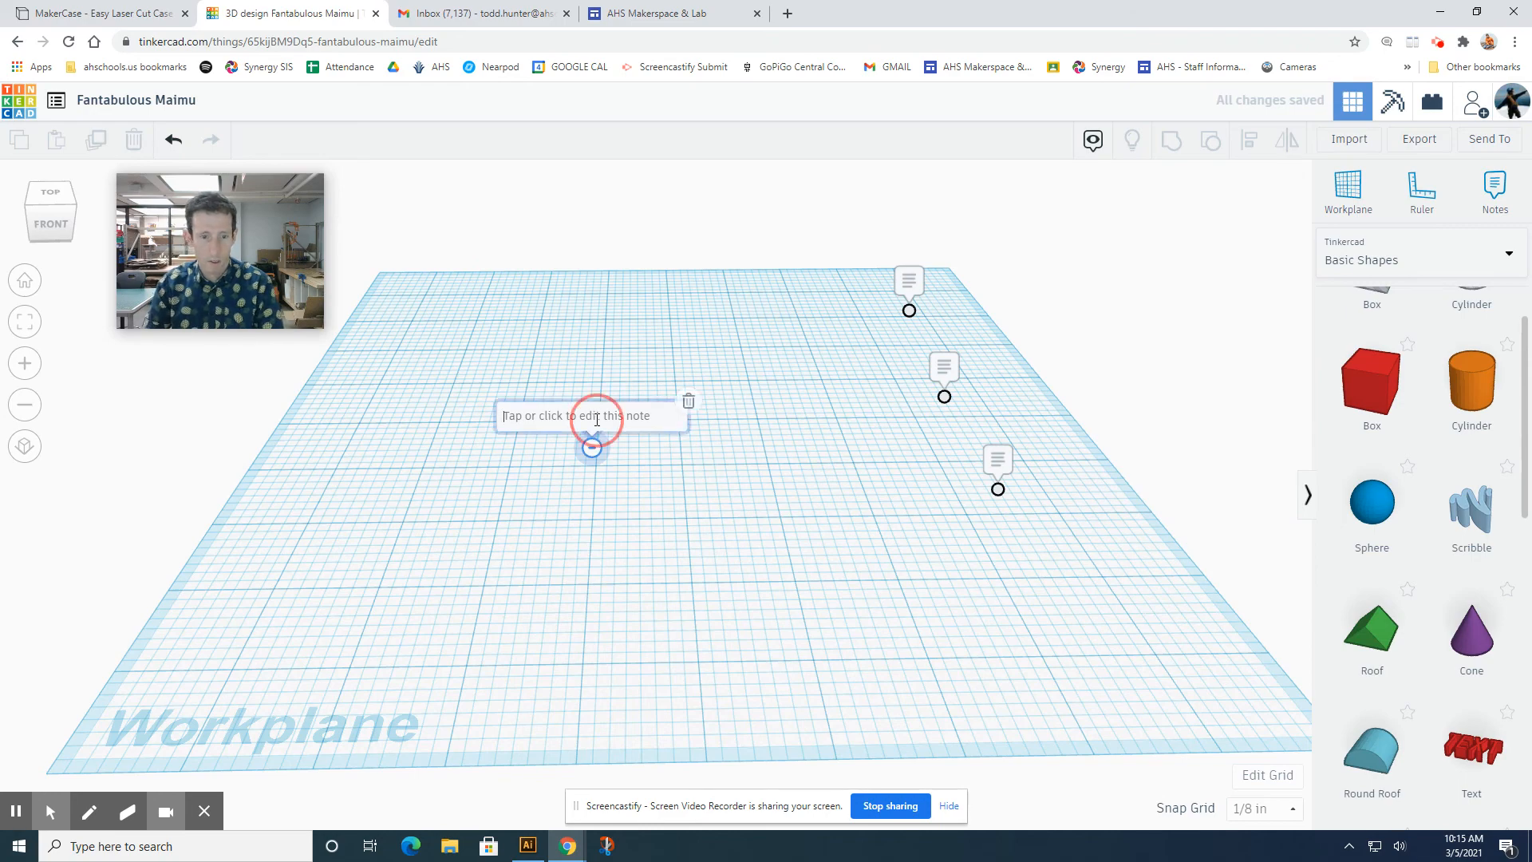
{"action": "left_click", "coordinate": [688, 402]}
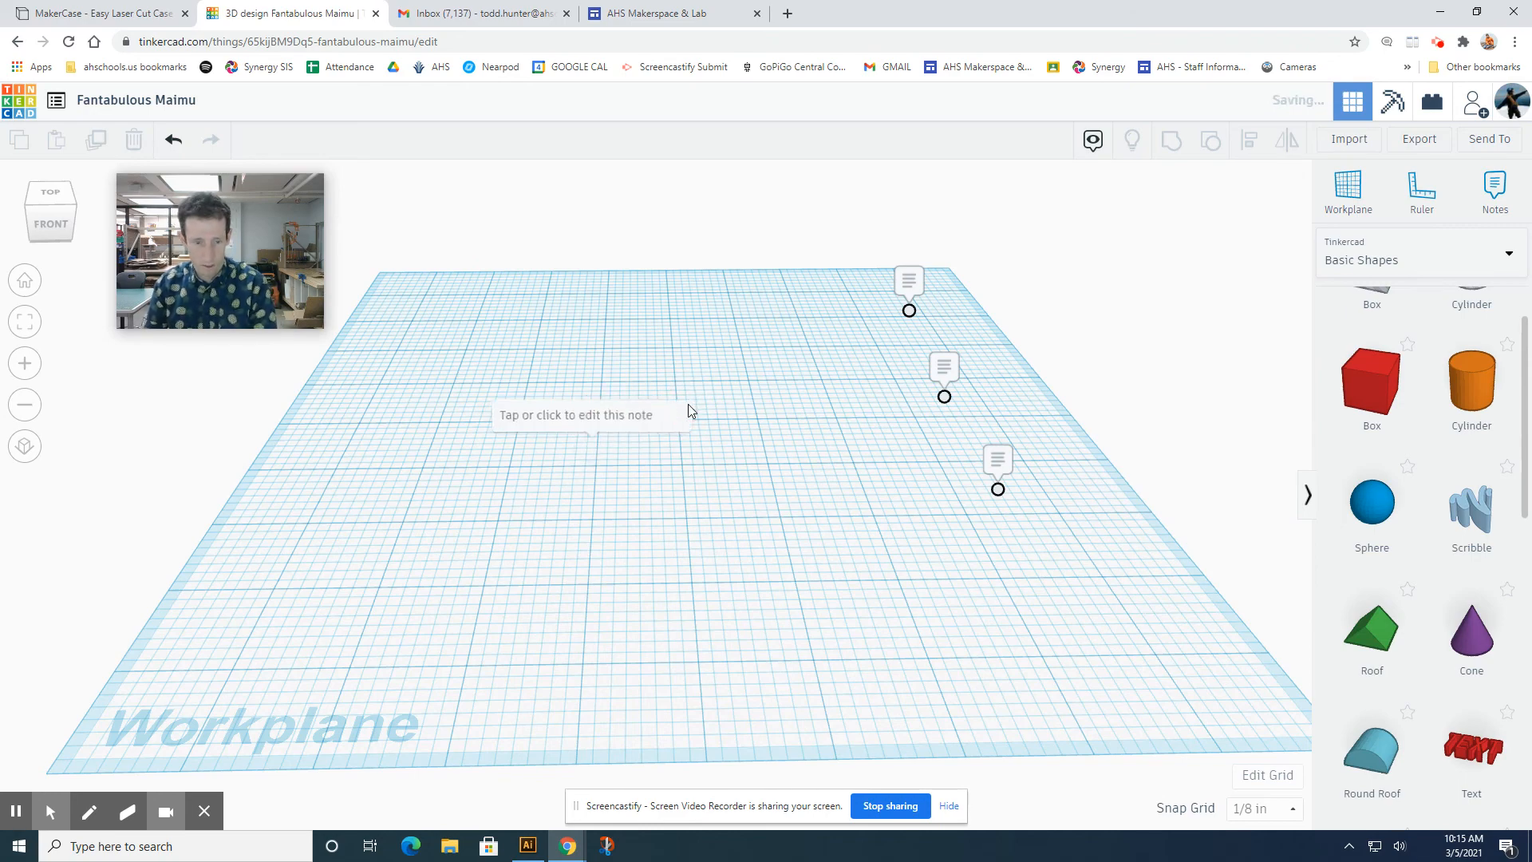
{"action": "key", "text": "ctrl+z"}
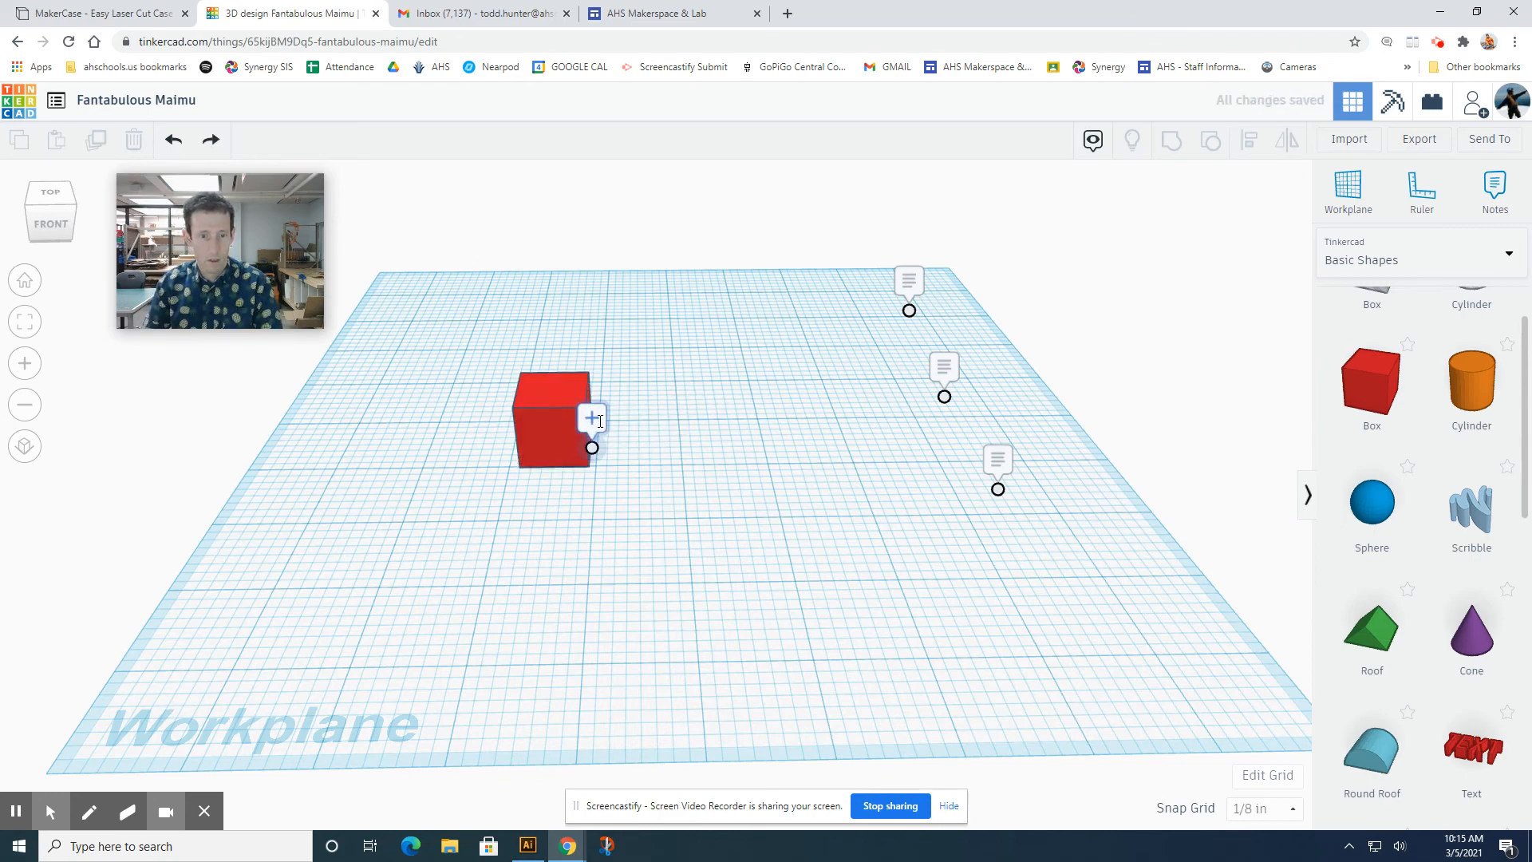
Move the empty note away from the box to the workplane's edge, in front of the other notes
{"action": "left_click", "coordinate": [600, 421]}
{"action": "left_click", "coordinate": [591, 447]}
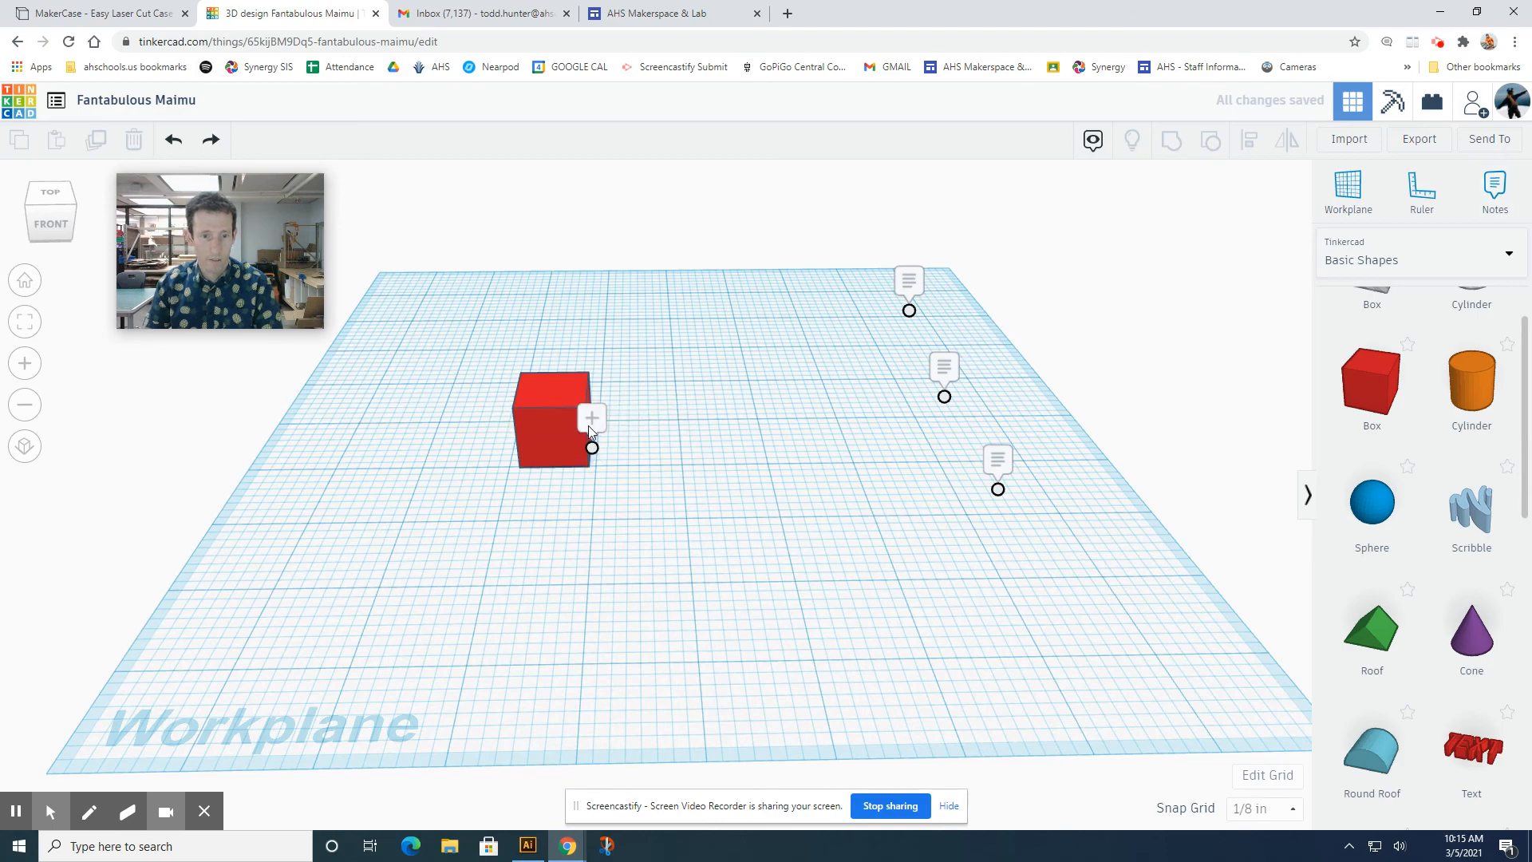
{"action": "left_click_drag", "start_coordinate": [594, 450], "coordinate": [1106, 611]}
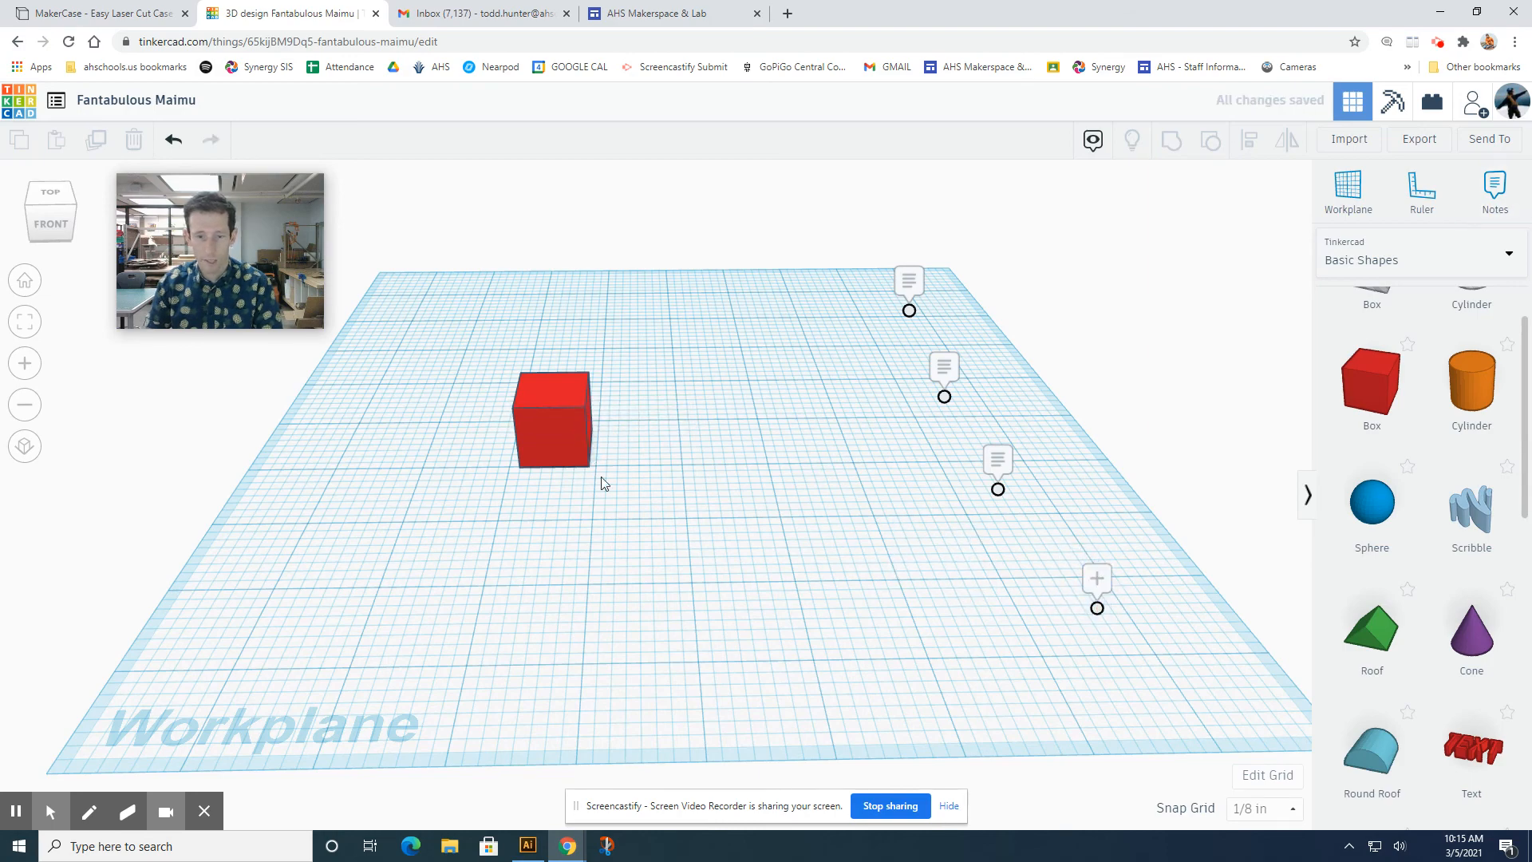
Set the red box's long side, parallel to the workplane's front edge, to 3 inches
{"action": "left_click", "coordinate": [554, 464]}
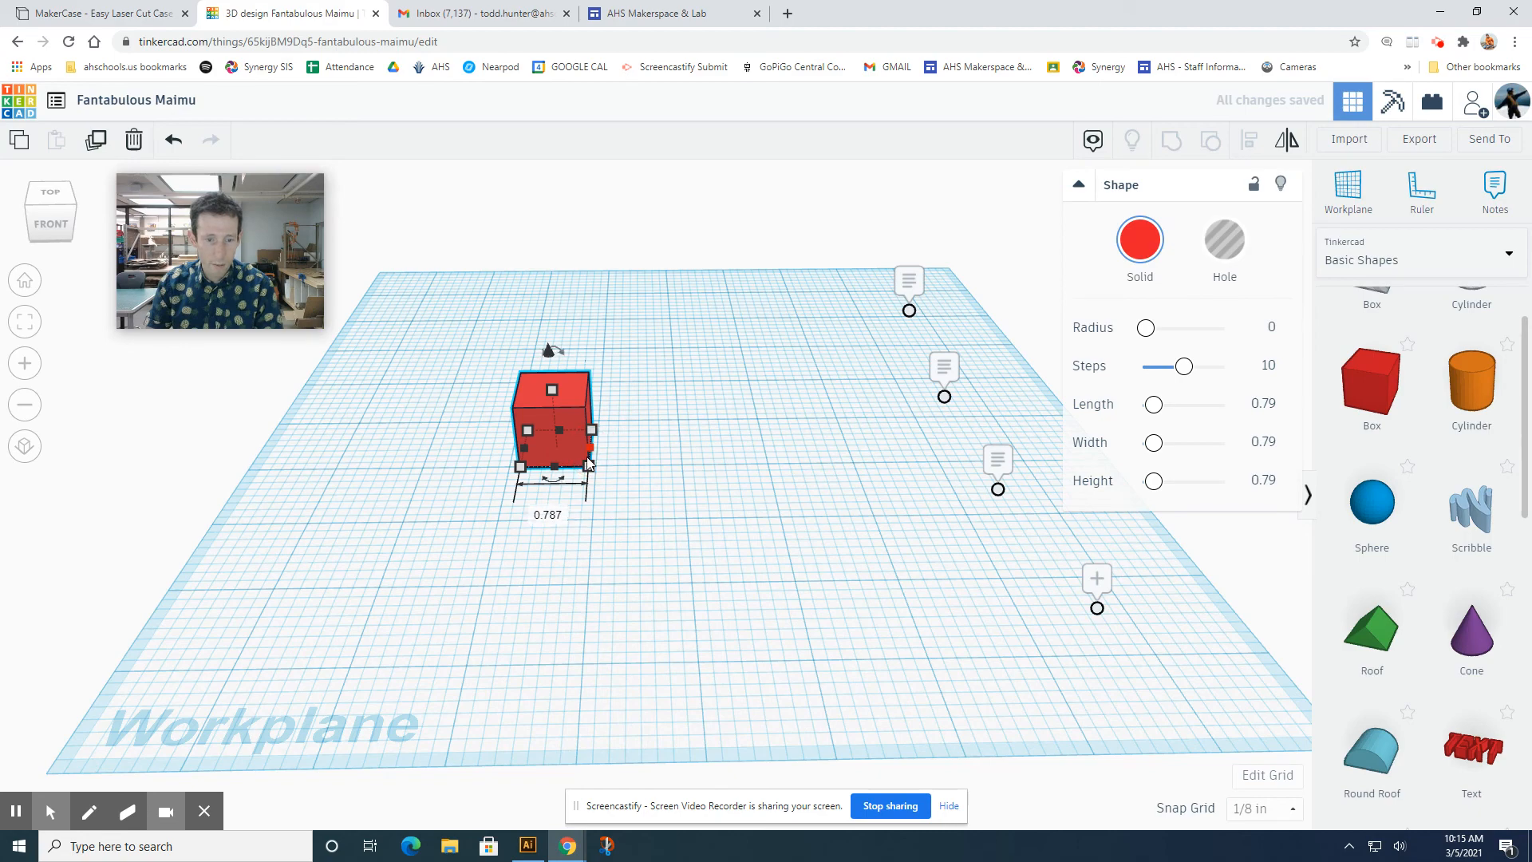
{"action": "left_click", "coordinate": [551, 516]}
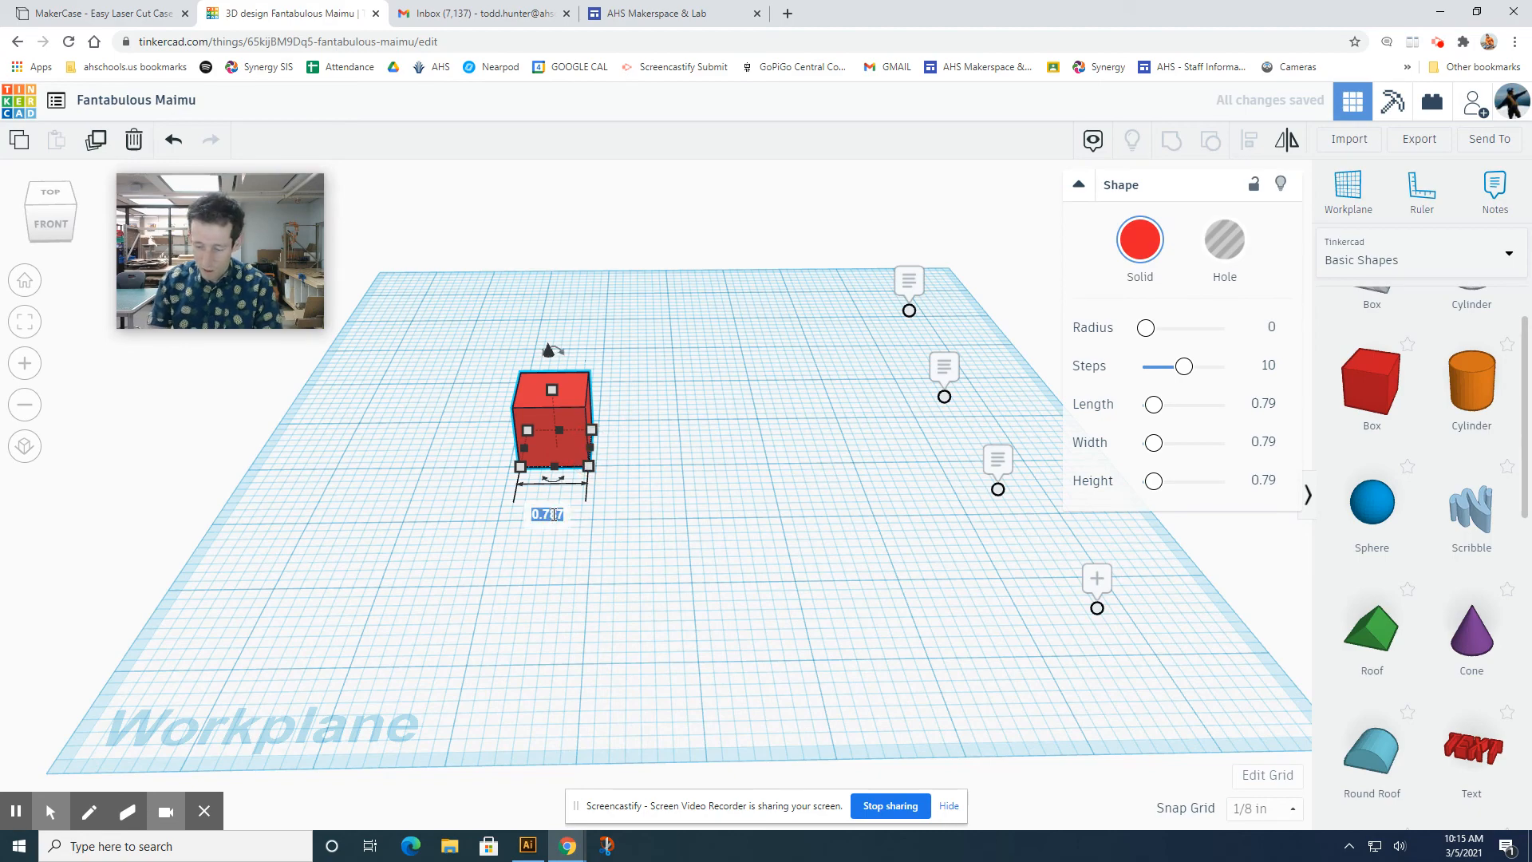
{"action": "type", "text": "3"}
{"action": "key", "text": "Return"}
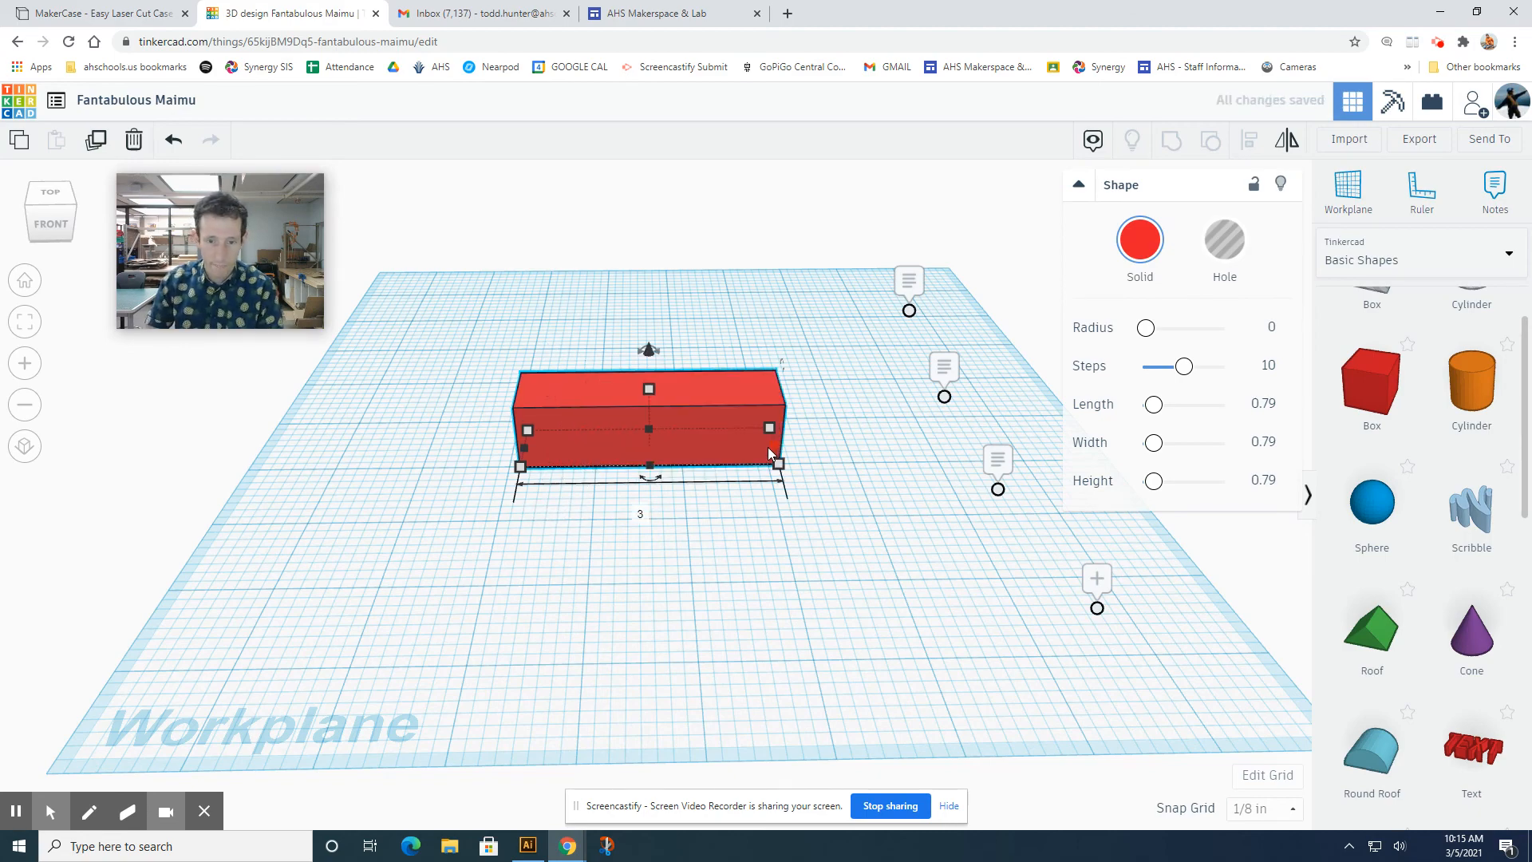
Set the red box's front-to-back dimension to 1.5 inches
{"action": "right_click_drag", "start_coordinate": [524, 513], "coordinate": [494, 476]}
{"action": "left_click", "coordinate": [420, 485]}
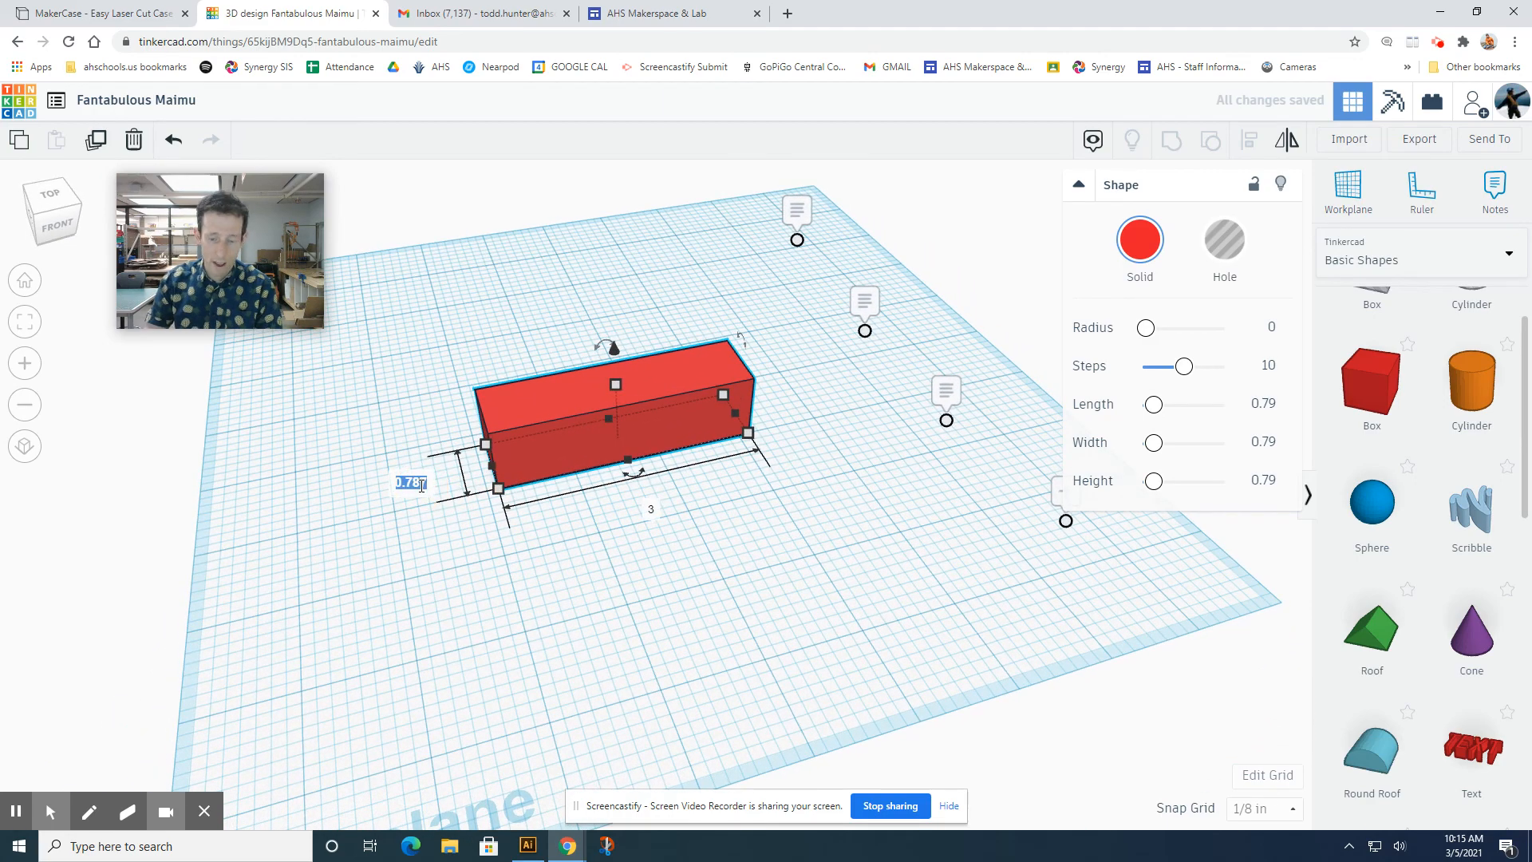
{"action": "type", "text": "1.5"}
{"action": "key", "text": "Return"}
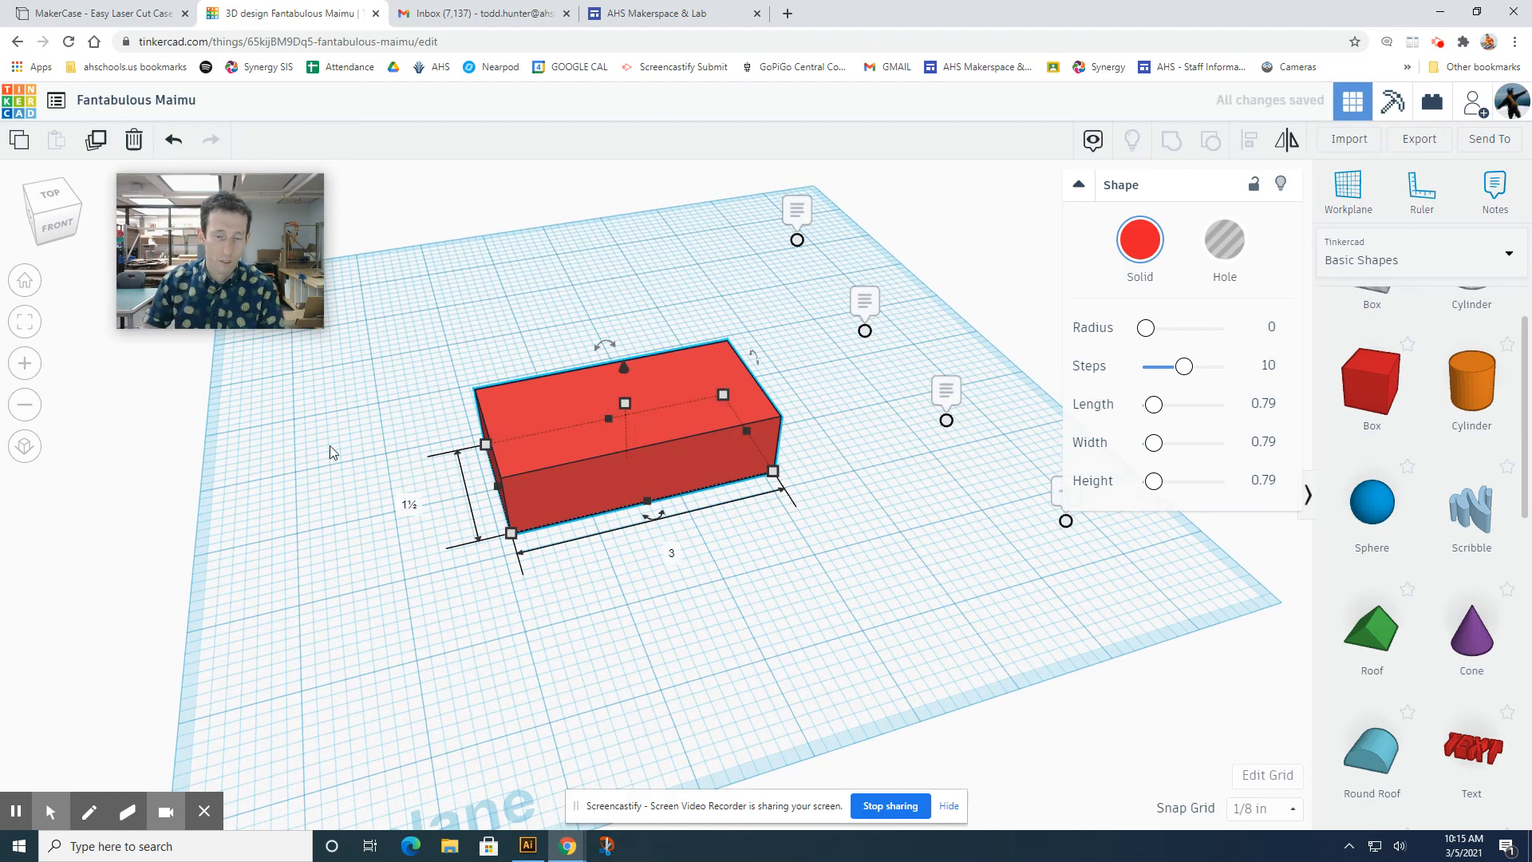
Set the red box's height to 0.2 inches
{"action": "left_click", "coordinate": [559, 575]}
{"action": "left_click", "coordinate": [580, 445]}
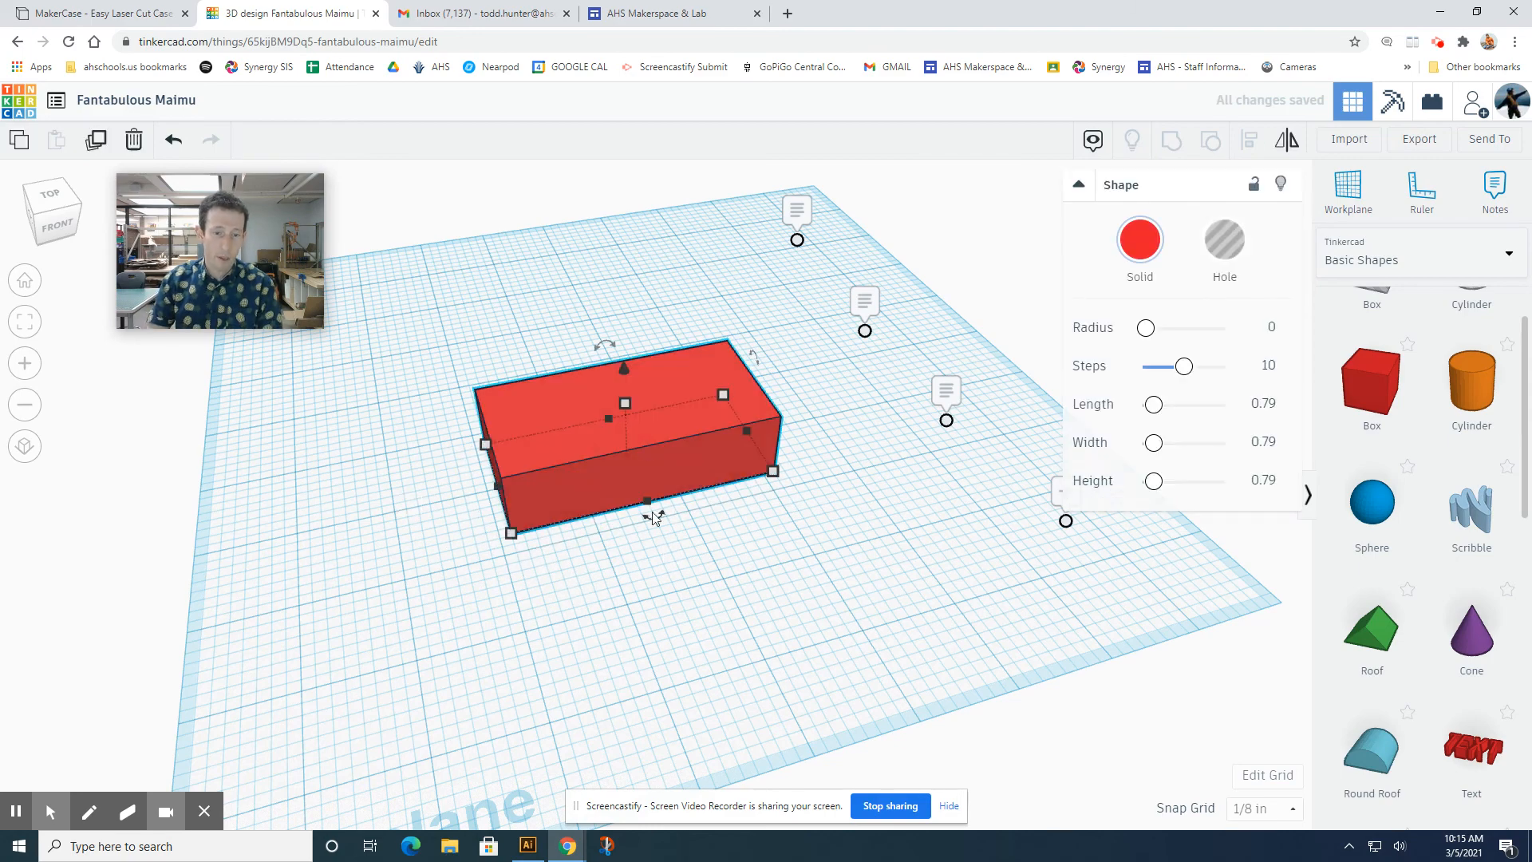
{"action": "right_click_drag", "start_coordinate": [697, 539], "coordinate": [632, 421]}
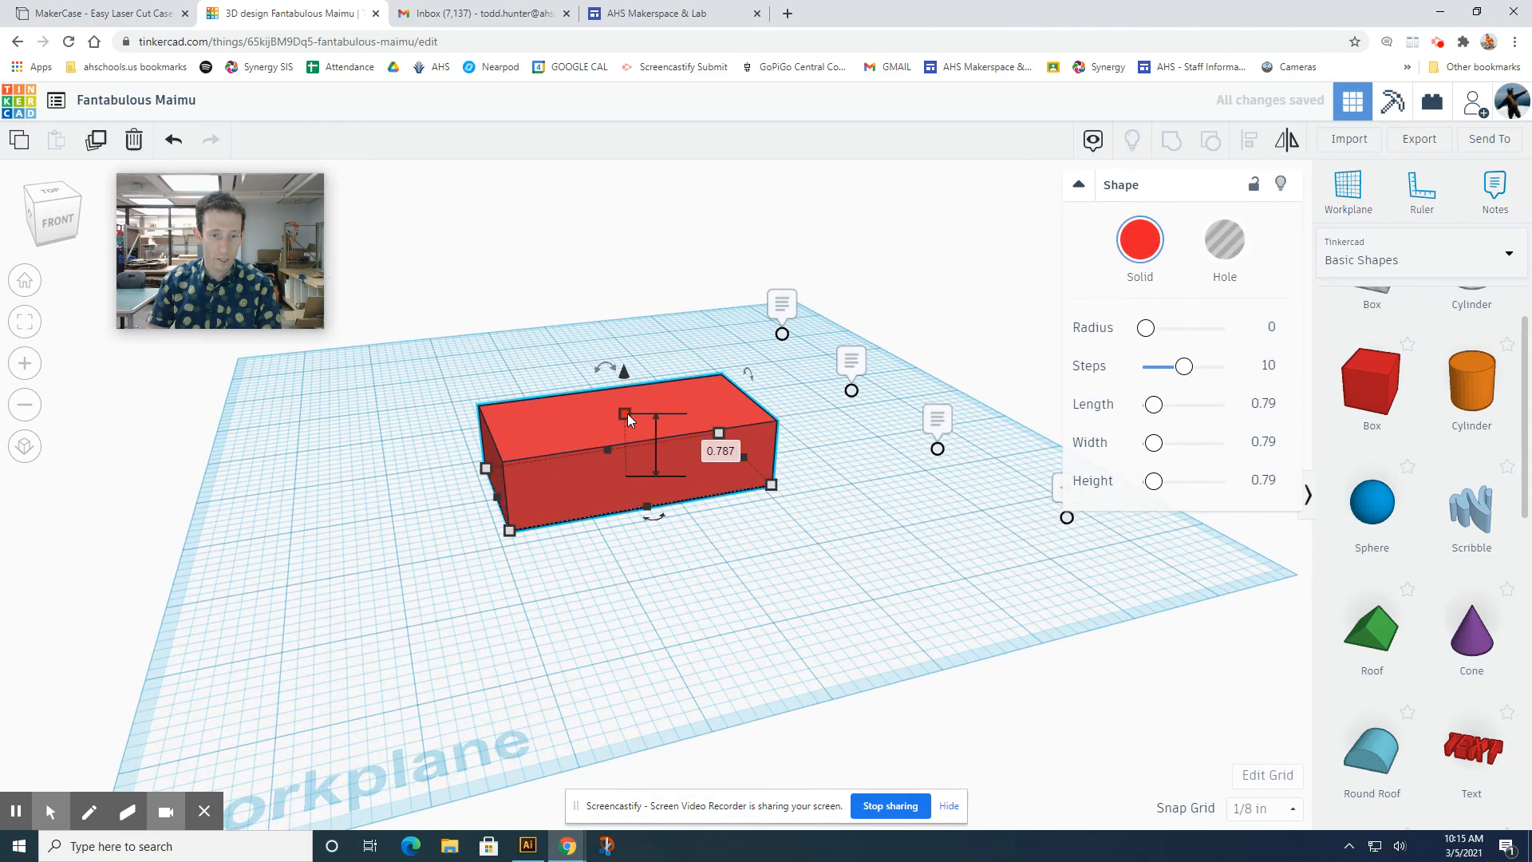
{"action": "mouse_move", "coordinate": [624, 413]}
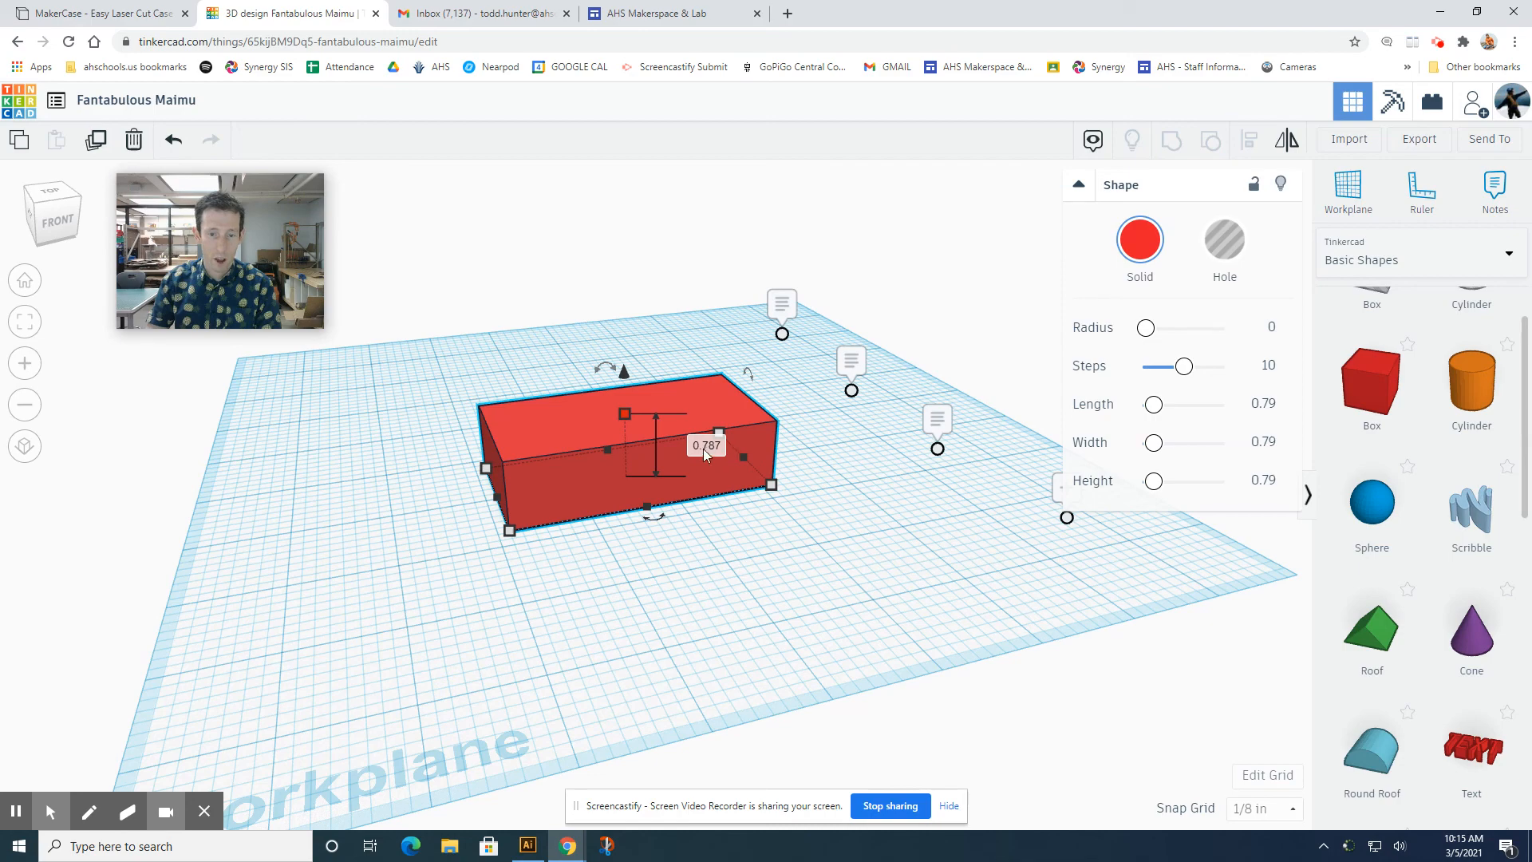
{"action": "key", "text": "BackSpace"}
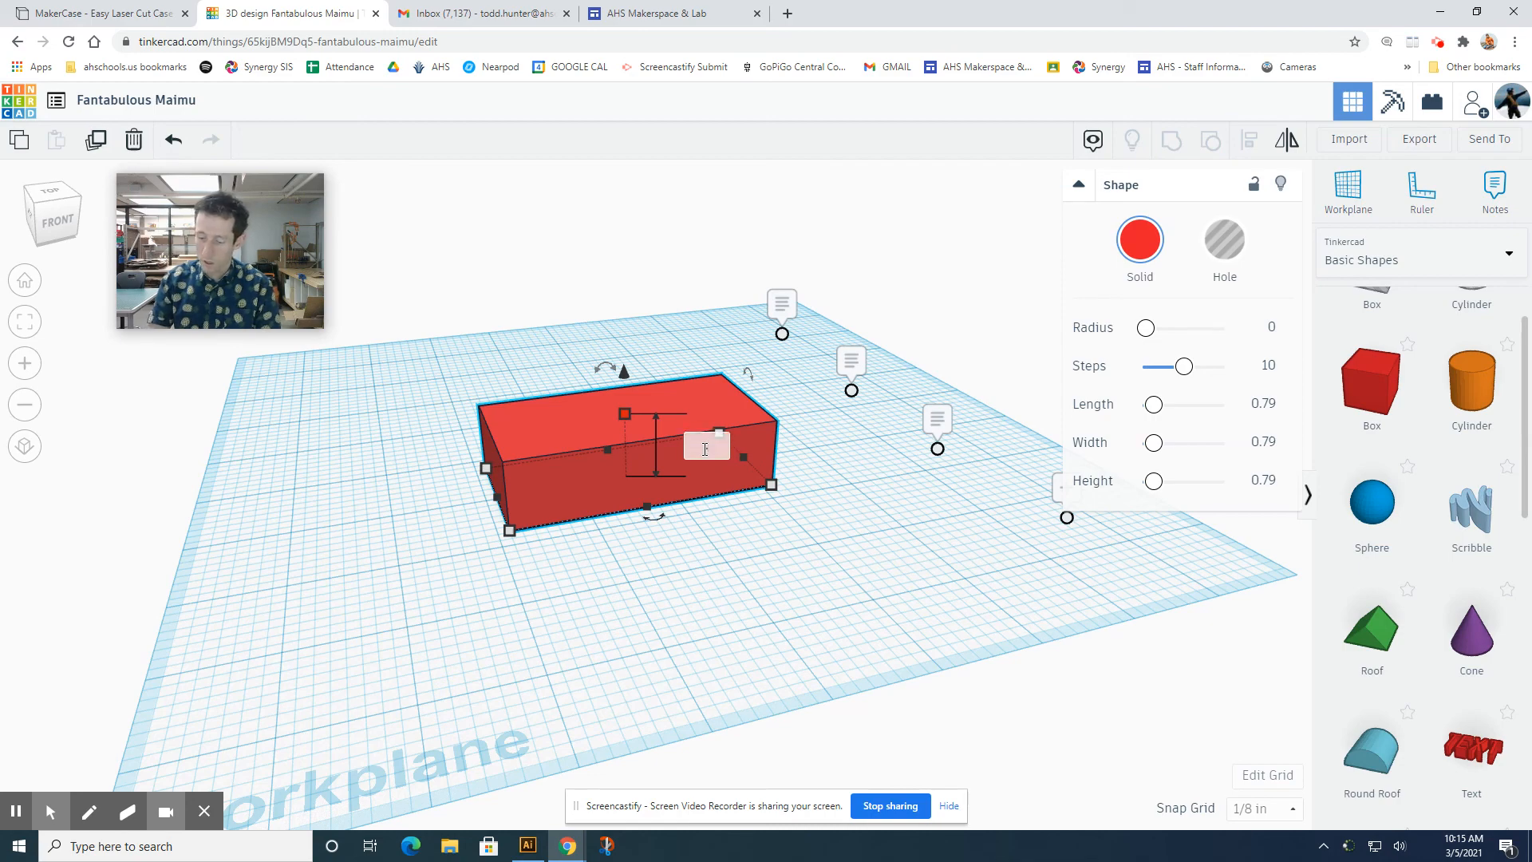
{"action": "key", "text": "Return"}
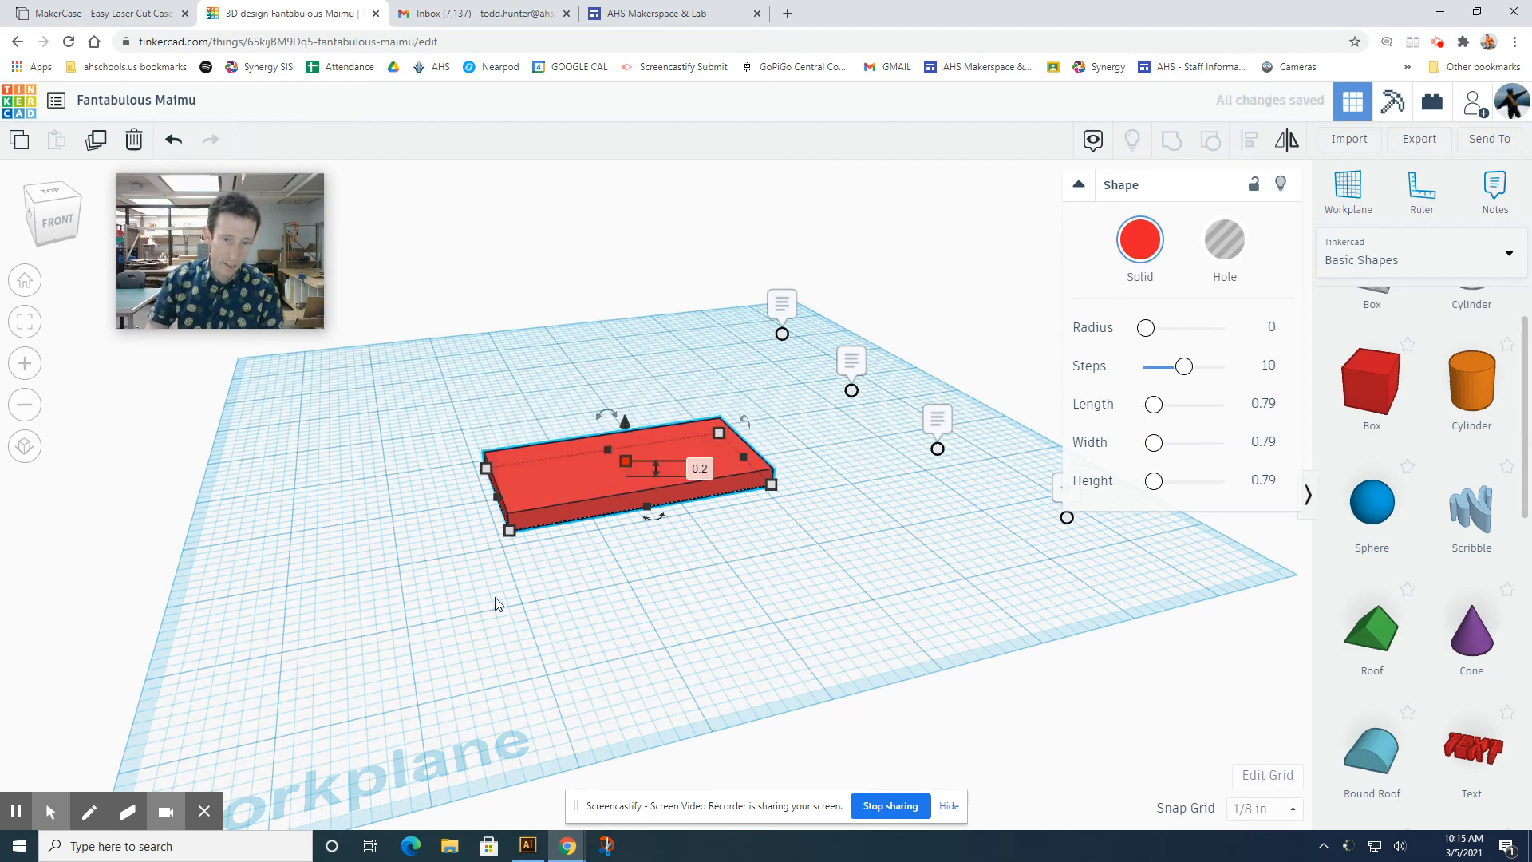
Set the red box's height to .125 inches and deselect it
{"action": "left_click", "coordinate": [507, 575]}
{"action": "left_click", "coordinate": [604, 472]}
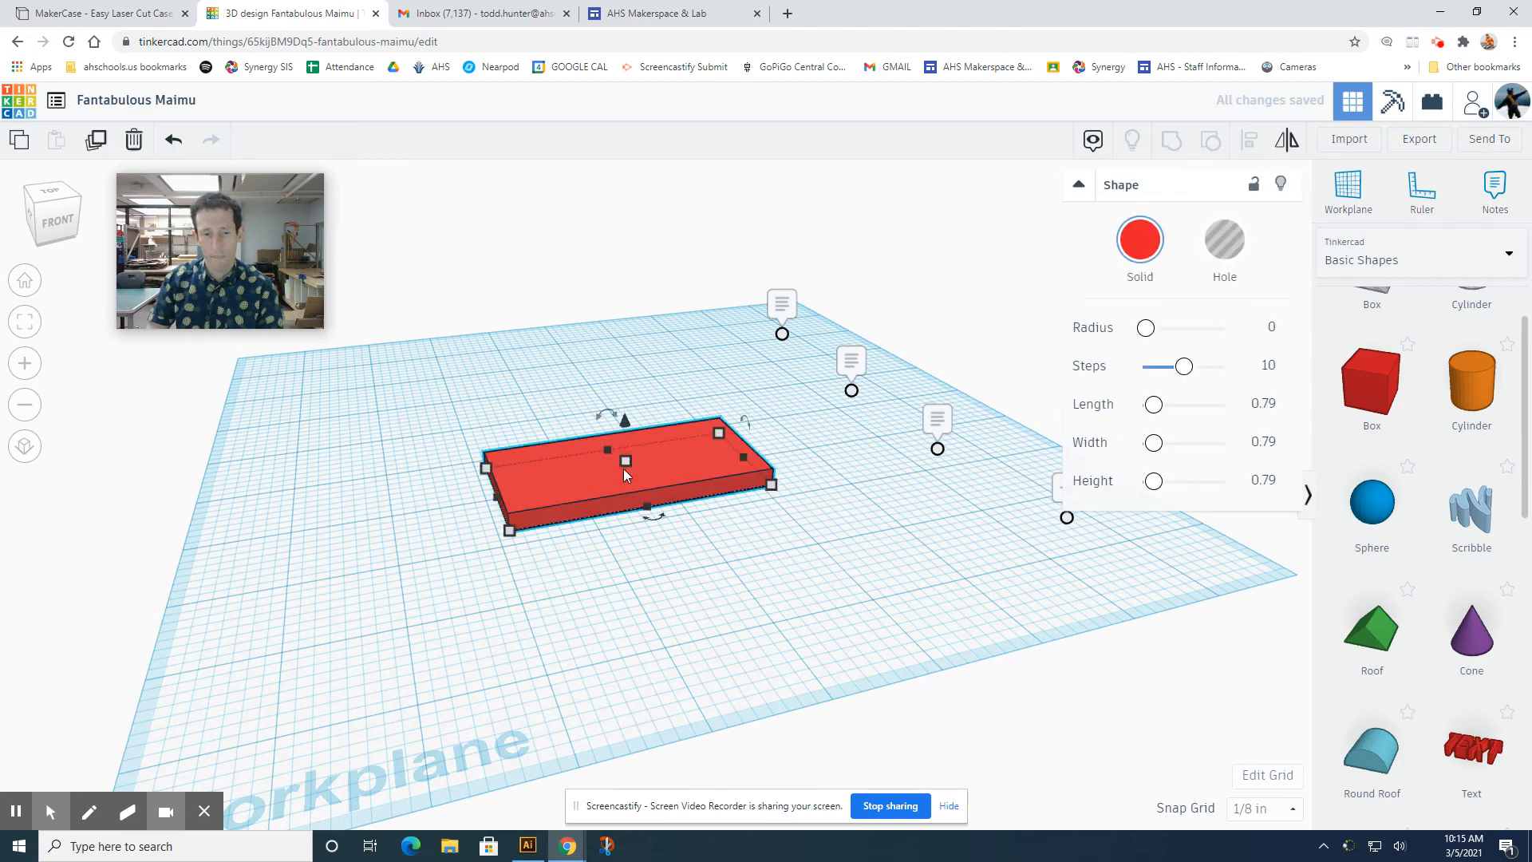
{"action": "mouse_move", "coordinate": [627, 462]}
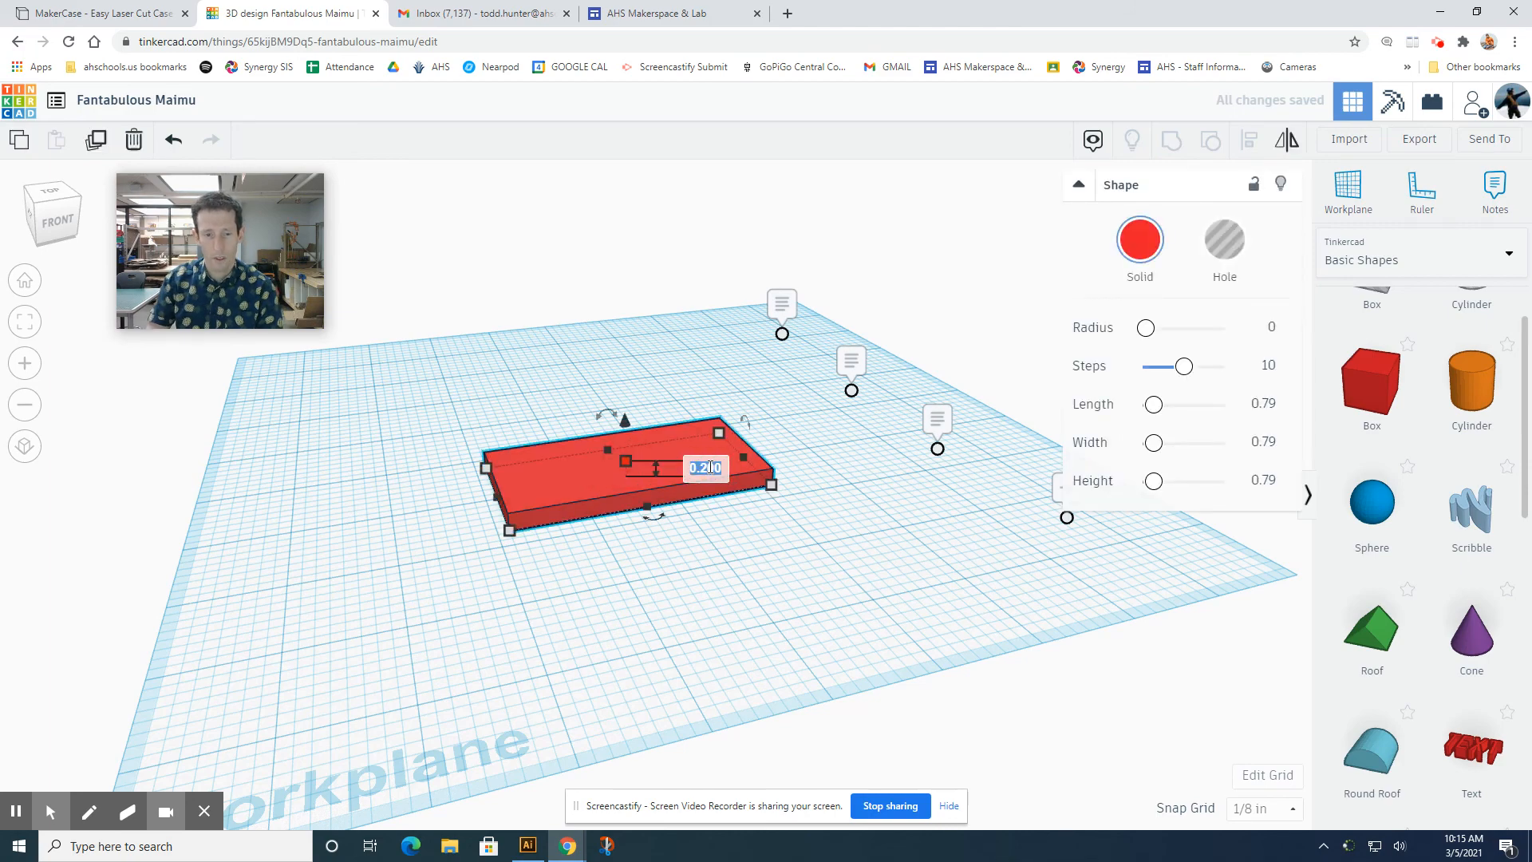
{"action": "key", "text": "BackSpace"}
{"action": "type", "text": ".125"}
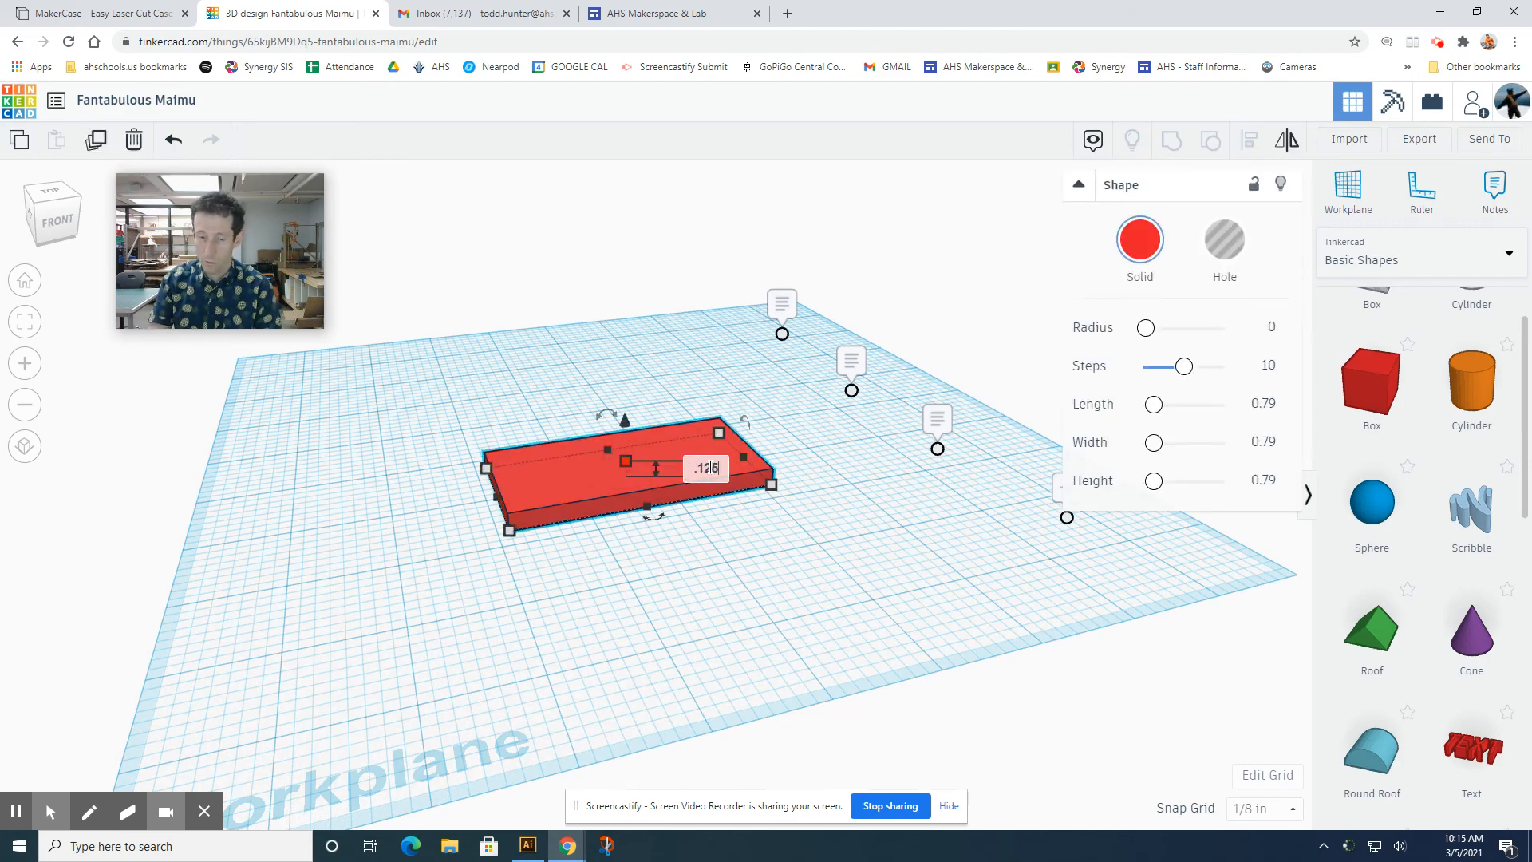
{"action": "key", "text": "Return"}
{"action": "left_click", "coordinate": [403, 588]}
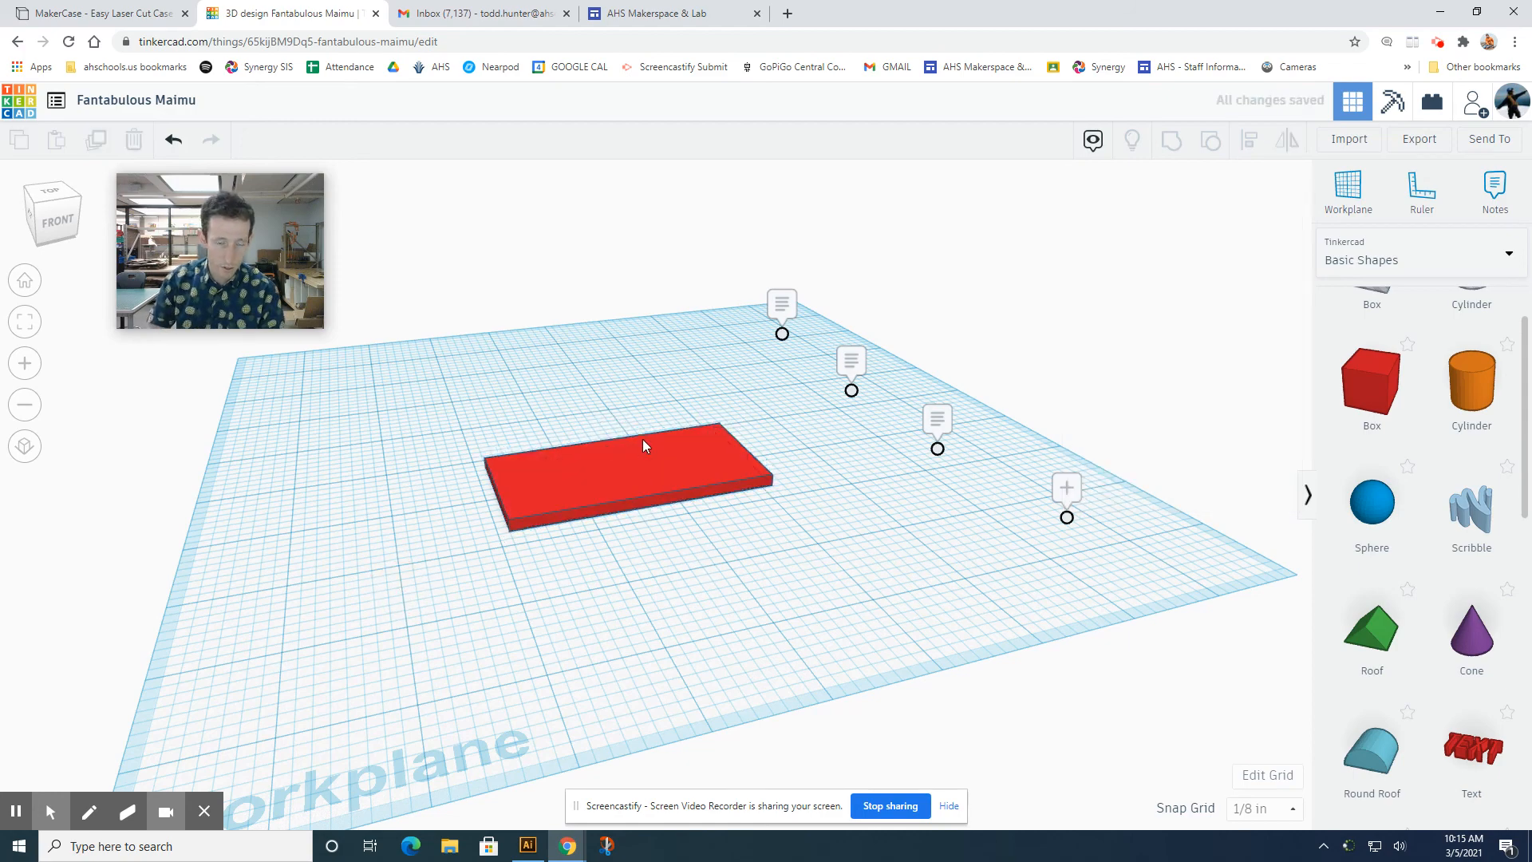
Read the second note from the back along the workplane's edge and close it
{"action": "scroll", "coordinate": [643, 469], "scroll_direction": "up", "scroll_amount": 1}
{"action": "scroll", "coordinate": [643, 469], "scroll_direction": "up", "scroll_amount": 2}
{"action": "scroll", "coordinate": [673, 407], "scroll_direction": "down", "scroll_amount": 2}
{"action": "right_click_drag", "start_coordinate": [809, 548], "coordinate": [928, 372]}
{"action": "left_click", "coordinate": [891, 365]}
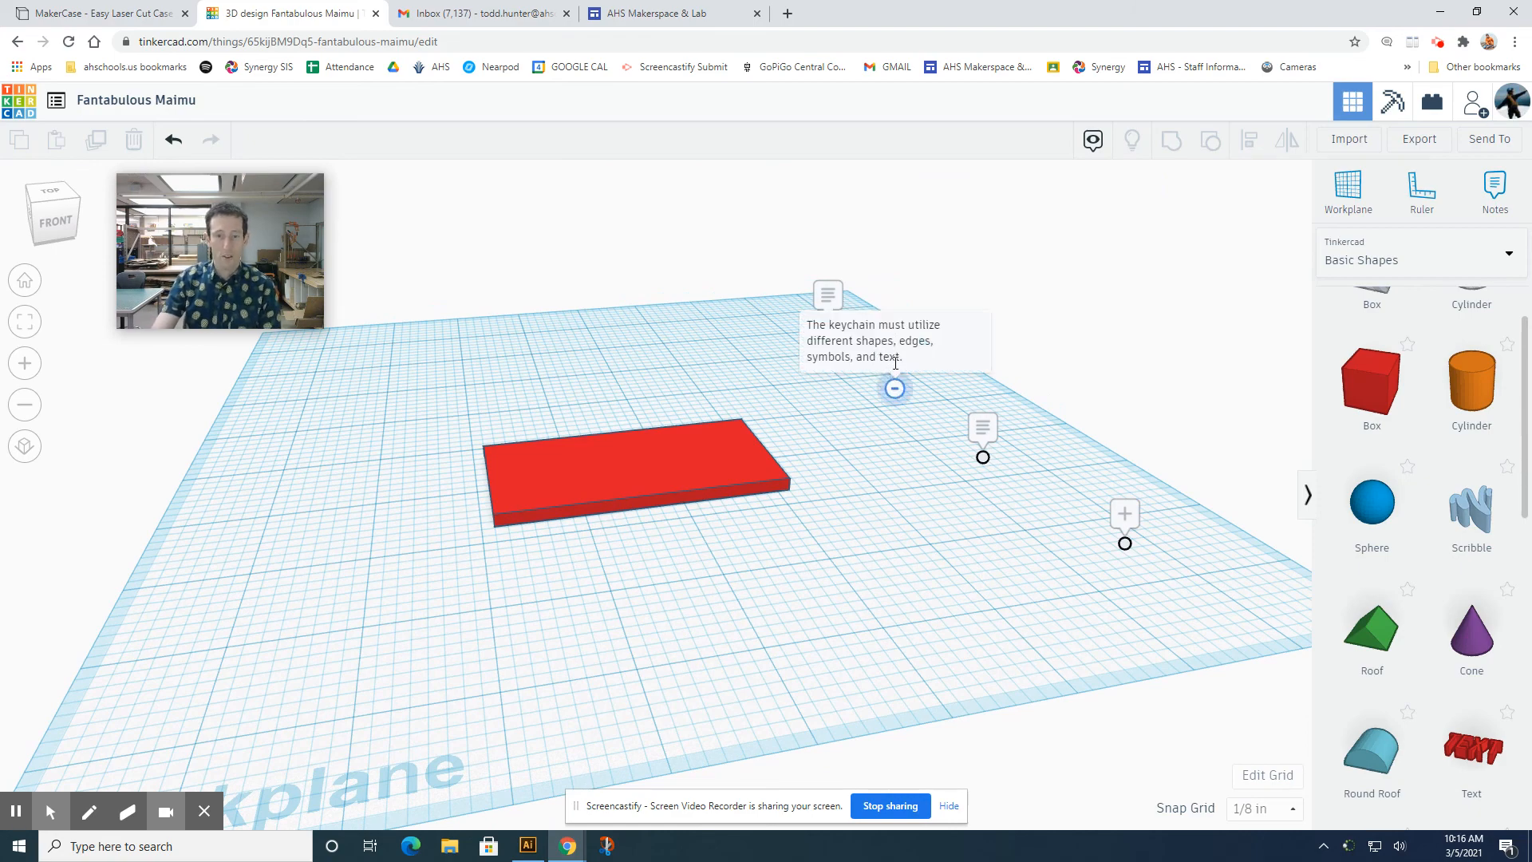
{"action": "left_click", "coordinate": [896, 391]}
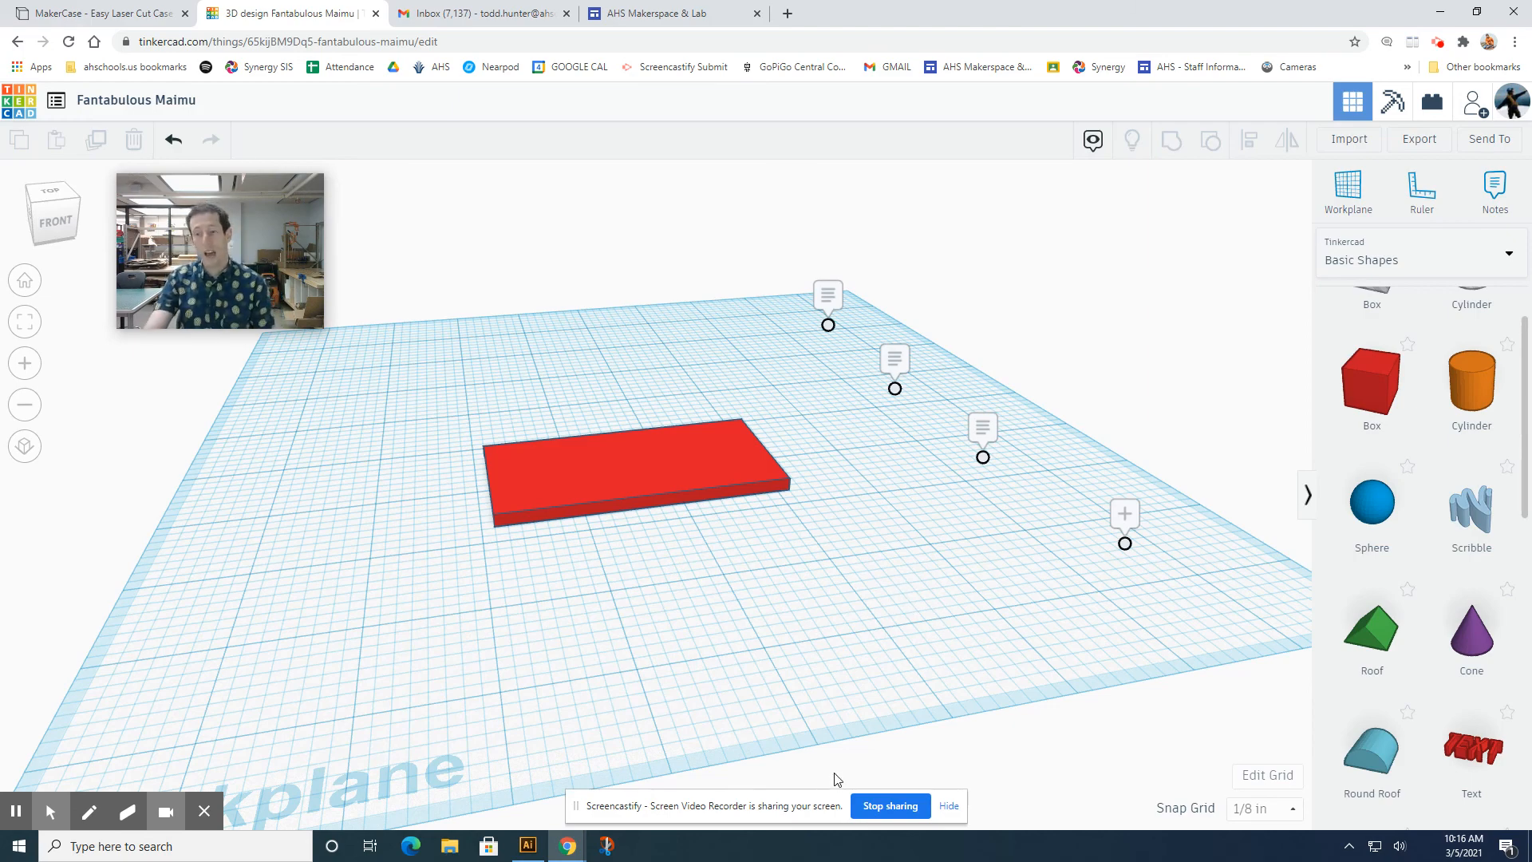
Place a small cylinder hole on the red plate beside its short edge, on the side away from the notes
{"action": "scroll", "coordinate": [1409, 618], "scroll_direction": "up", "scroll_amount": 2}
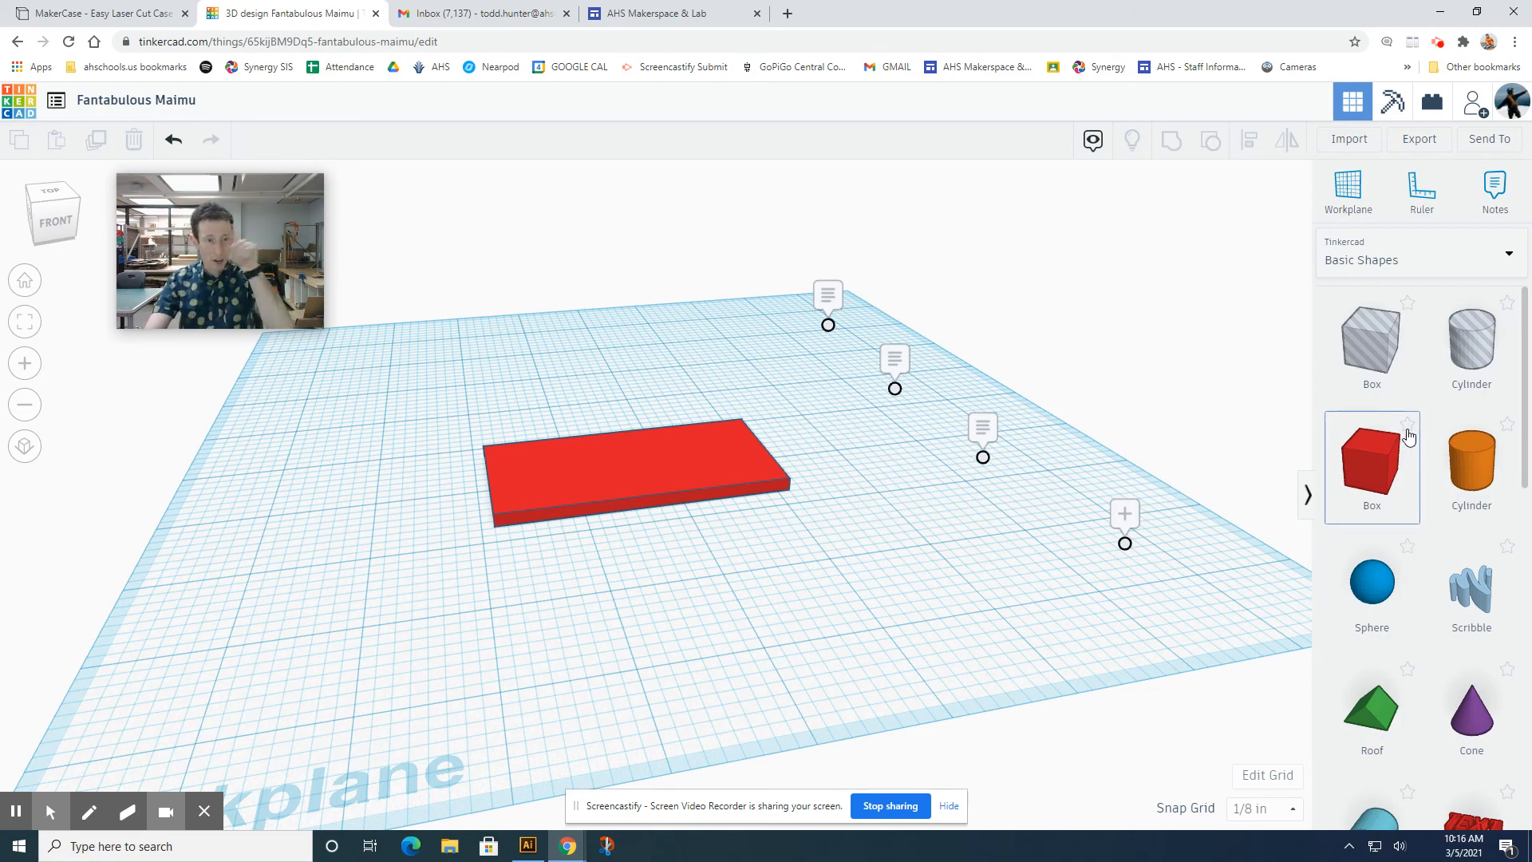
{"action": "left_click_drag", "start_coordinate": [1474, 336], "coordinate": [515, 477]}
{"action": "key", "text": "ctrl+z"}
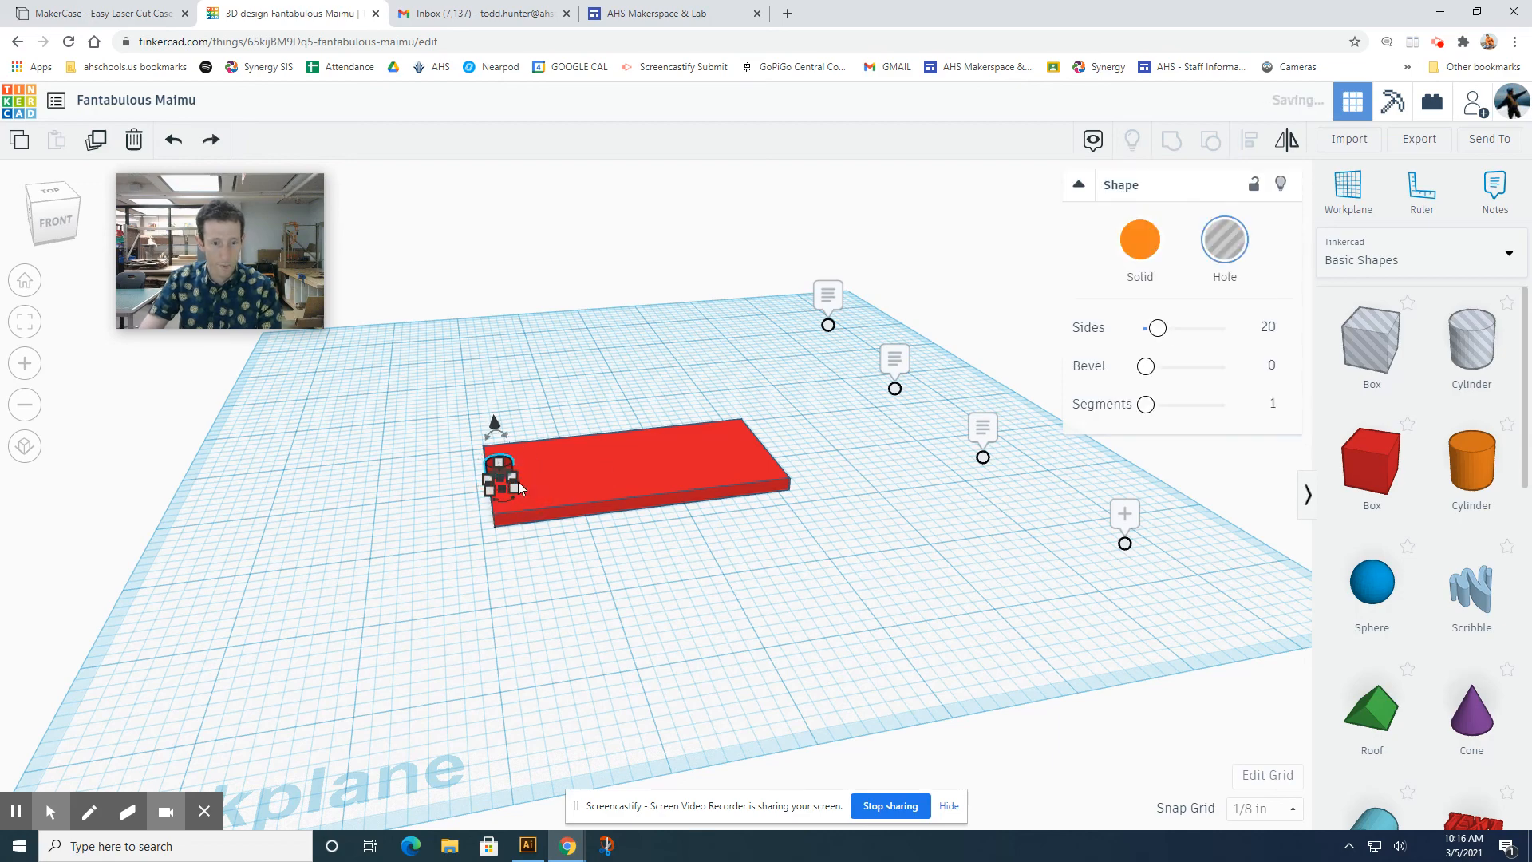
{"action": "right_click_drag", "start_coordinate": [518, 481], "coordinate": [483, 479]}
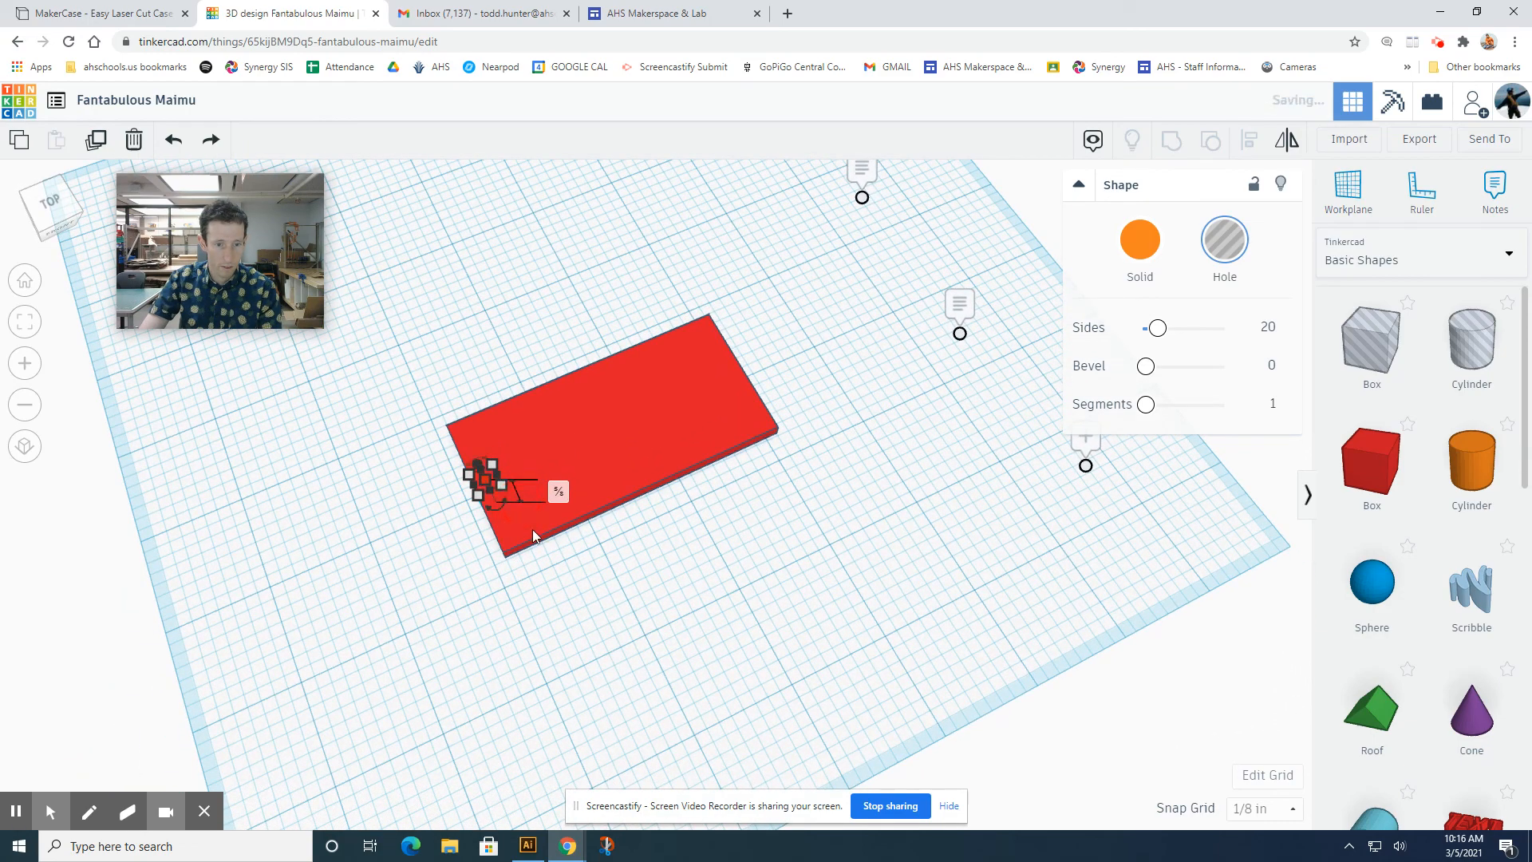
{"action": "scroll", "coordinate": [480, 493], "scroll_direction": "up", "scroll_amount": 3}
{"action": "scroll", "coordinate": [425, 503], "scroll_direction": "up", "scroll_amount": 5}
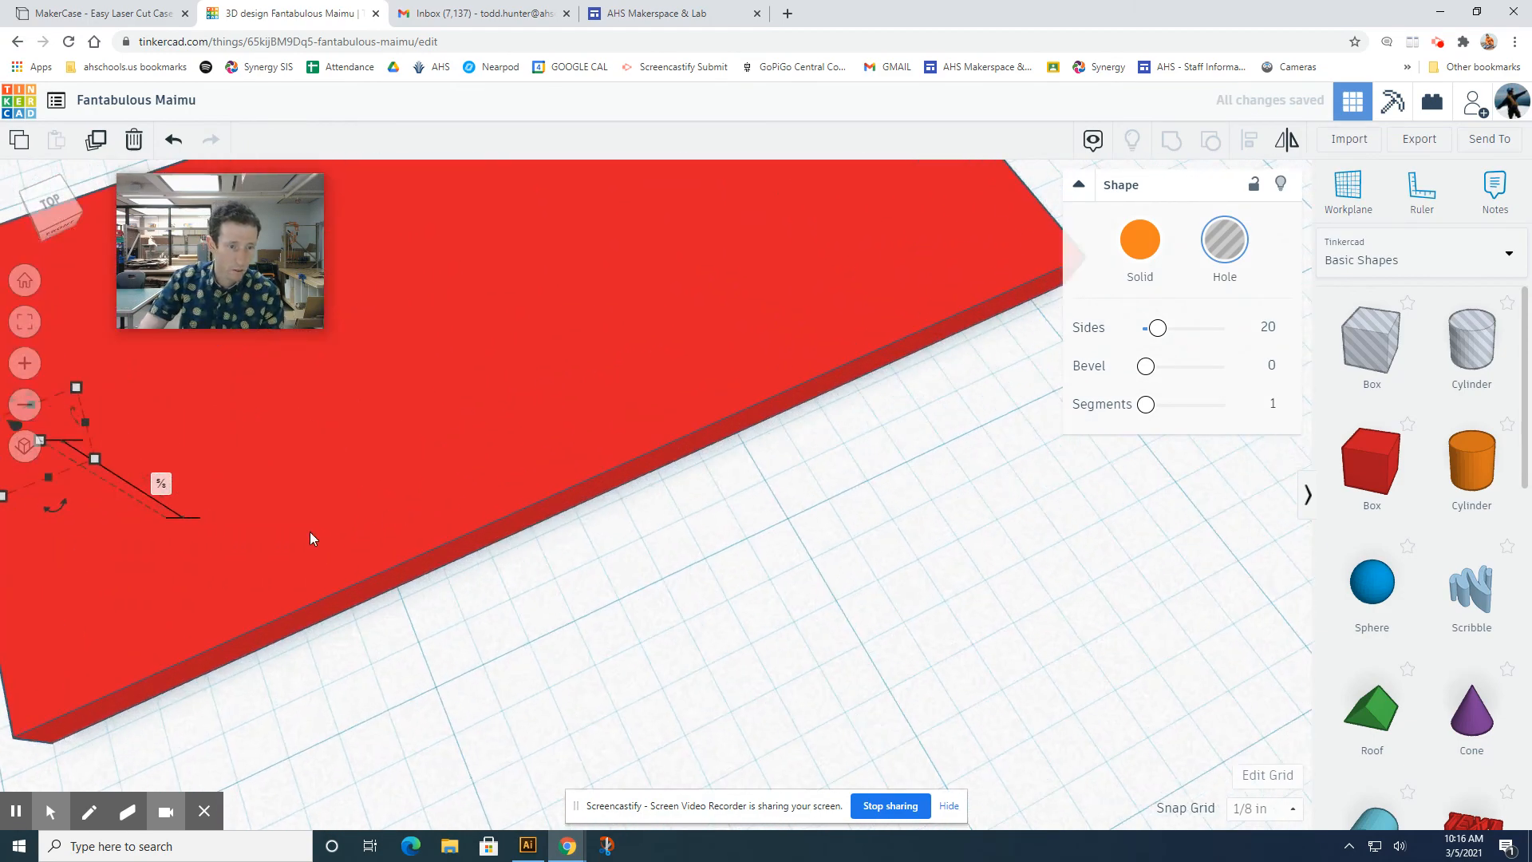
Move the cylinder hole into the plate's nearest front corner, slightly inside both edges
{"action": "scroll", "coordinate": [234, 588], "scroll_direction": "down", "scroll_amount": 5}
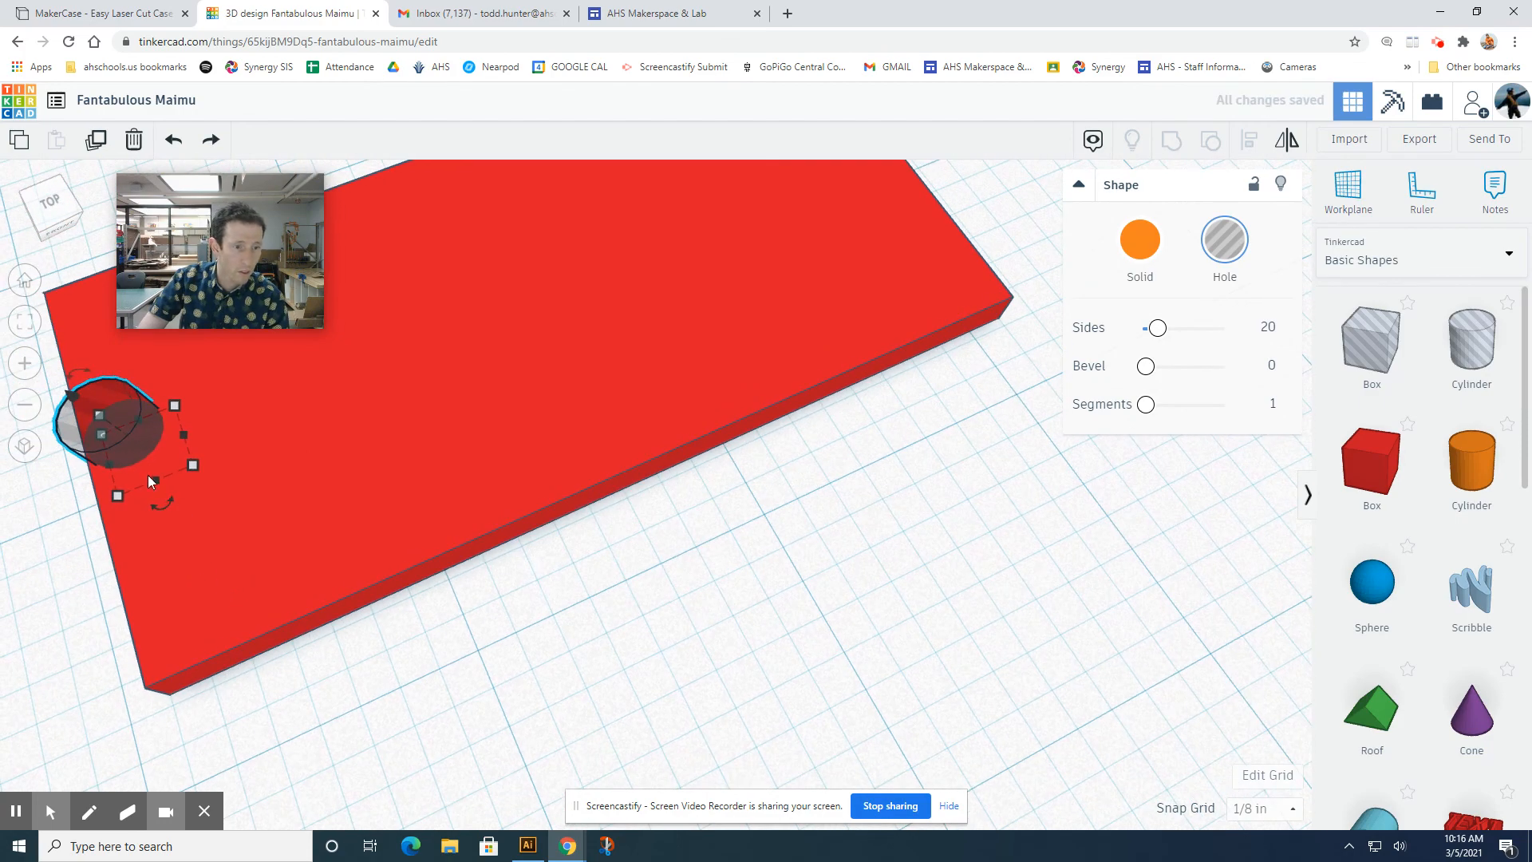
{"action": "left_click_drag", "start_coordinate": [142, 447], "coordinate": [217, 607]}
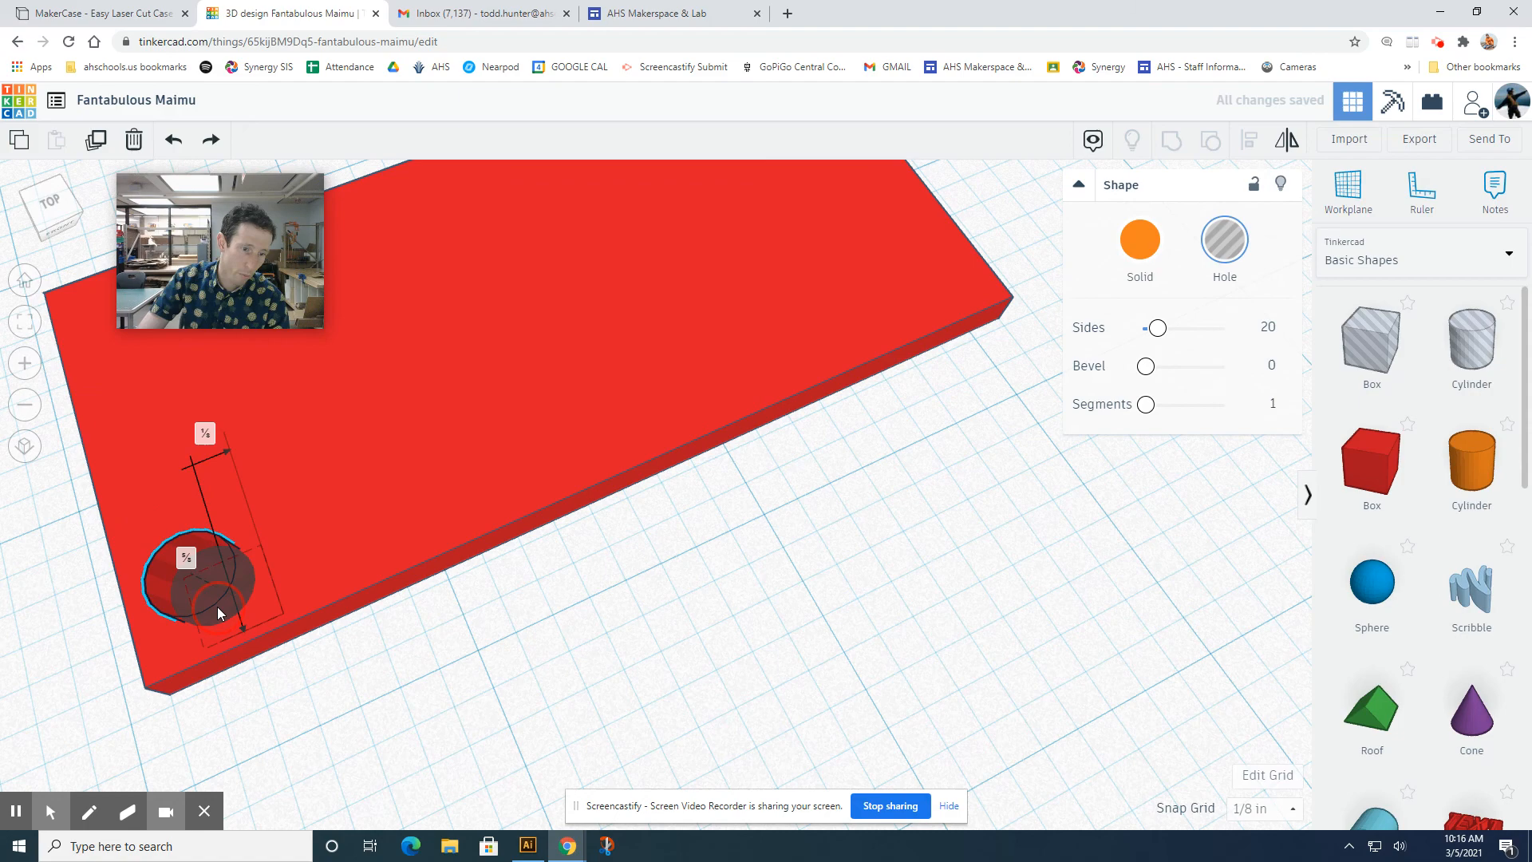
{"action": "left_click", "coordinate": [343, 695]}
{"action": "right_click_drag", "start_coordinate": [327, 652], "coordinate": [619, 615]}
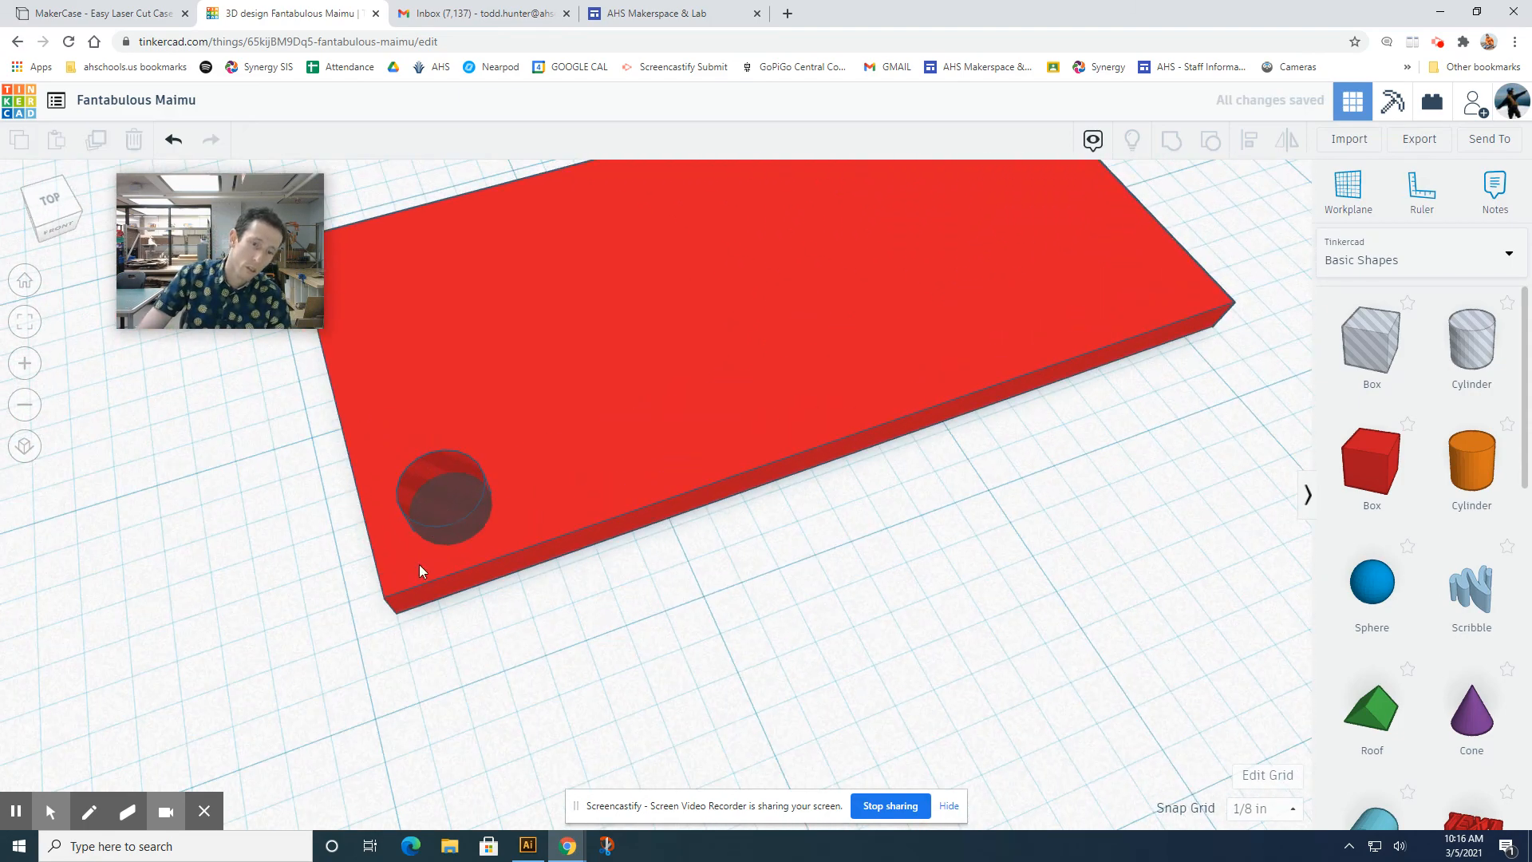
{"action": "scroll", "coordinate": [868, 550], "scroll_direction": "down", "scroll_amount": 4}
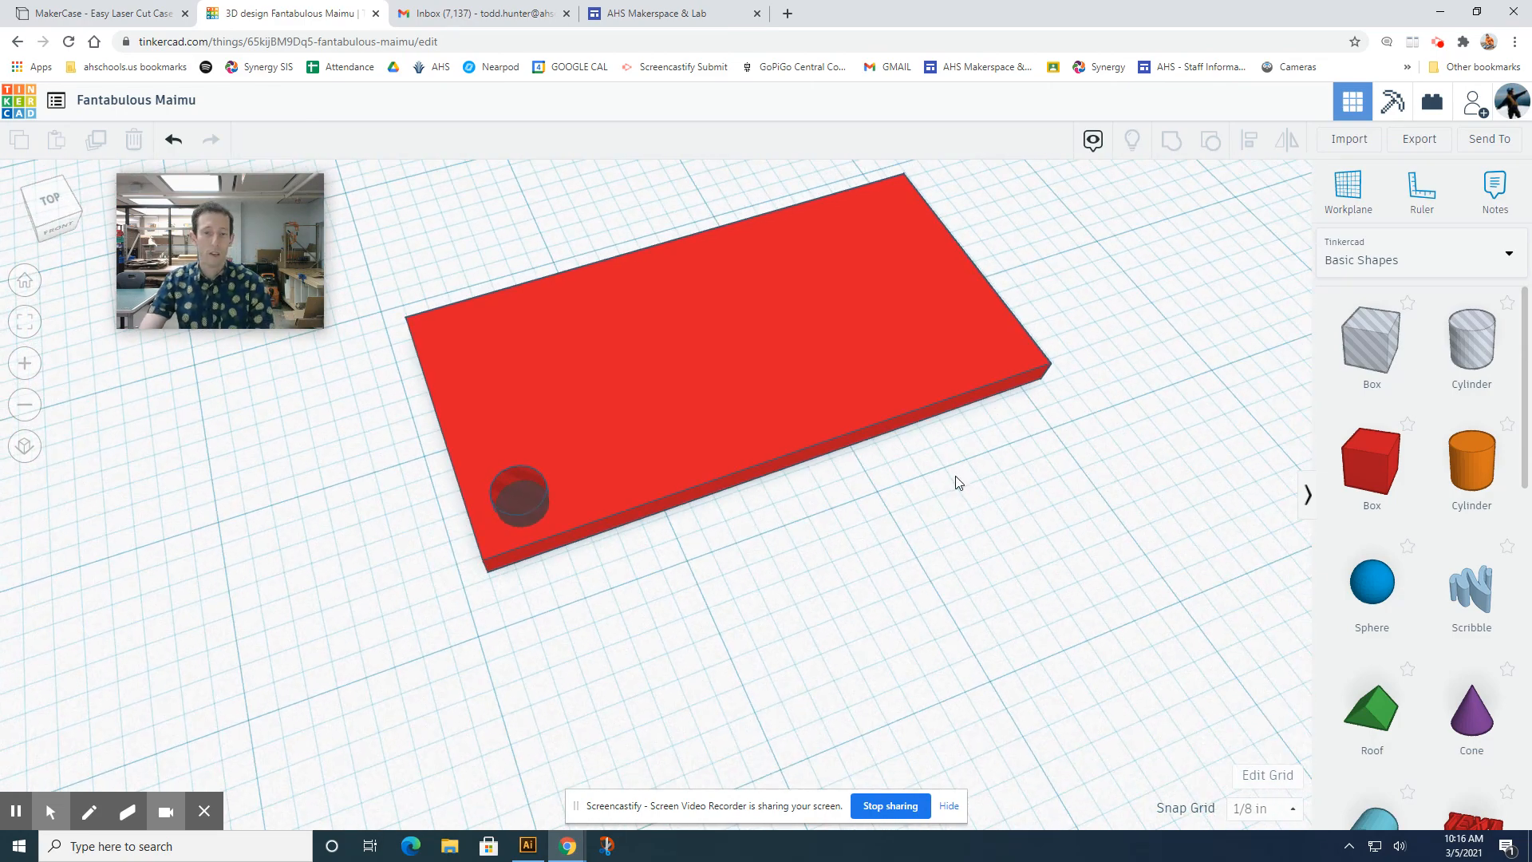
Group the red plate with the cylinder hole to cut a keyring hole through the corner
{"action": "right_click_drag", "start_coordinate": [957, 482], "coordinate": [766, 523]}
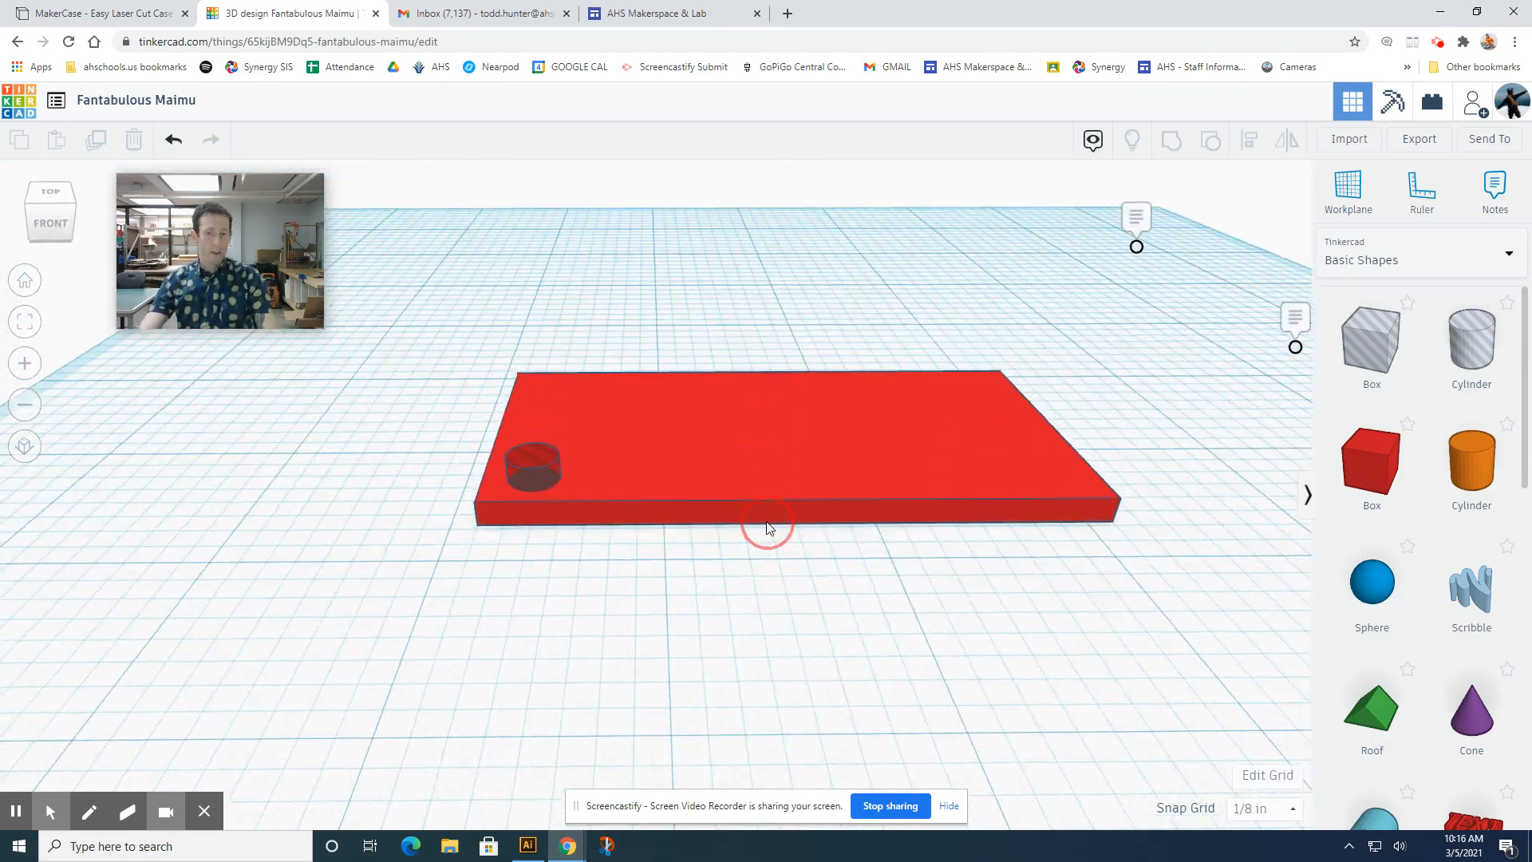
{"action": "key", "text": "ctrl+a"}
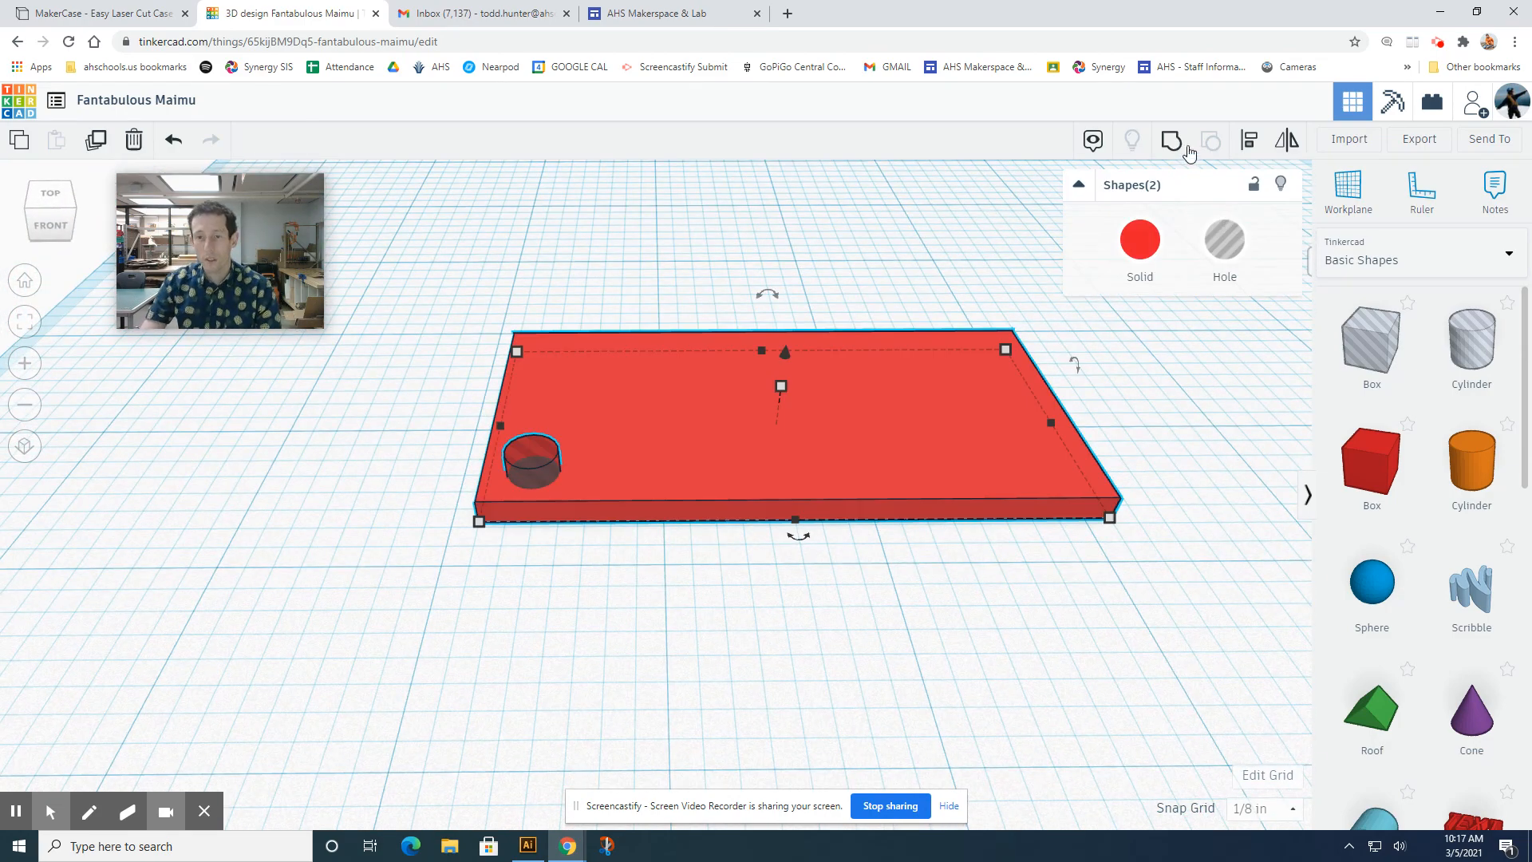
{"action": "left_click", "coordinate": [1171, 140]}
{"action": "left_click", "coordinate": [735, 561]}
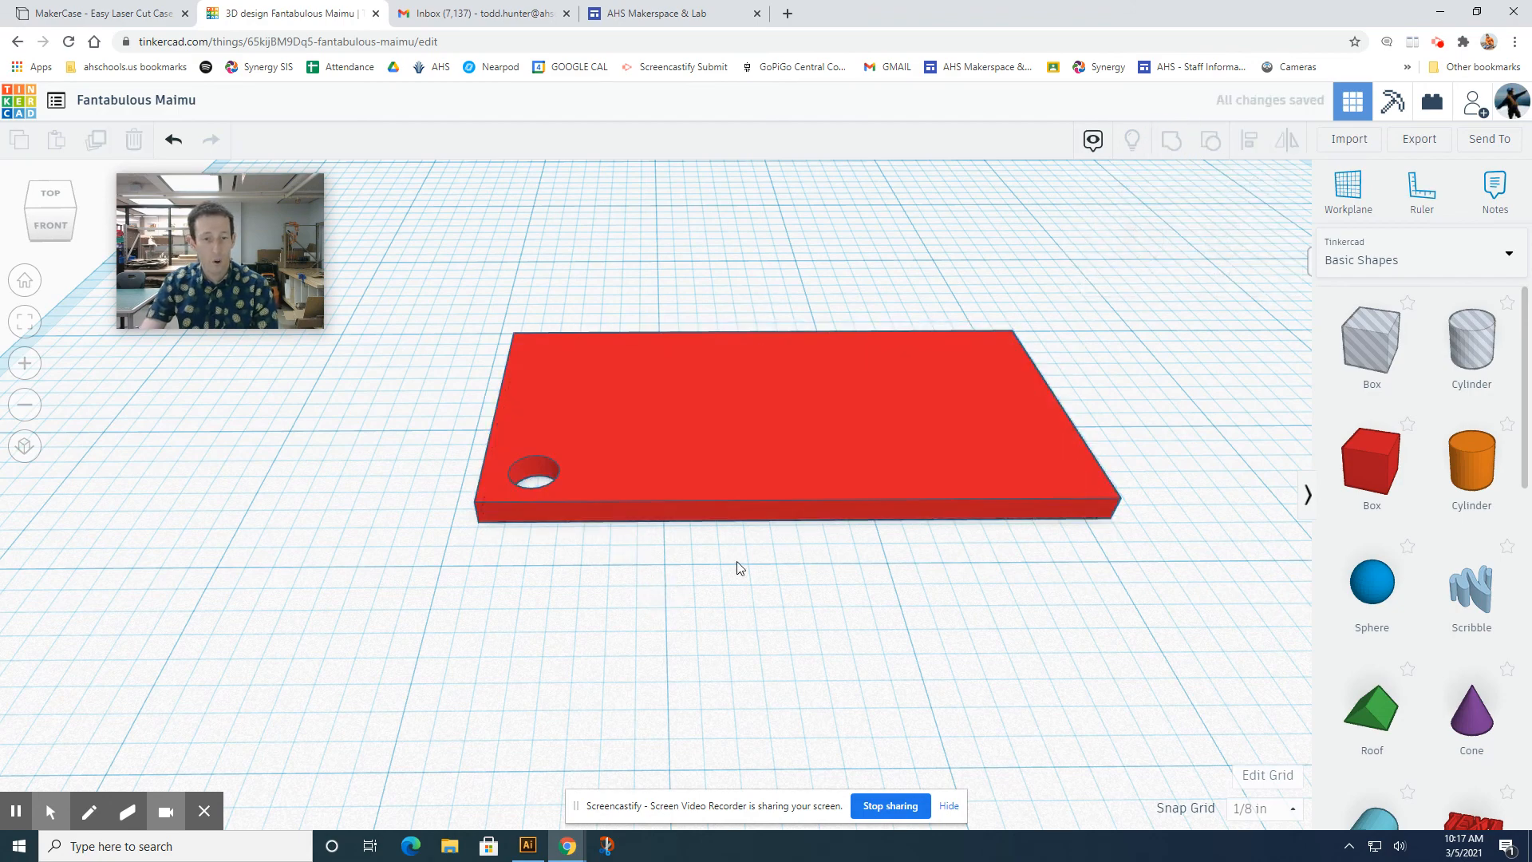
{"action": "right_click_drag", "start_coordinate": [736, 562], "coordinate": [987, 542]}
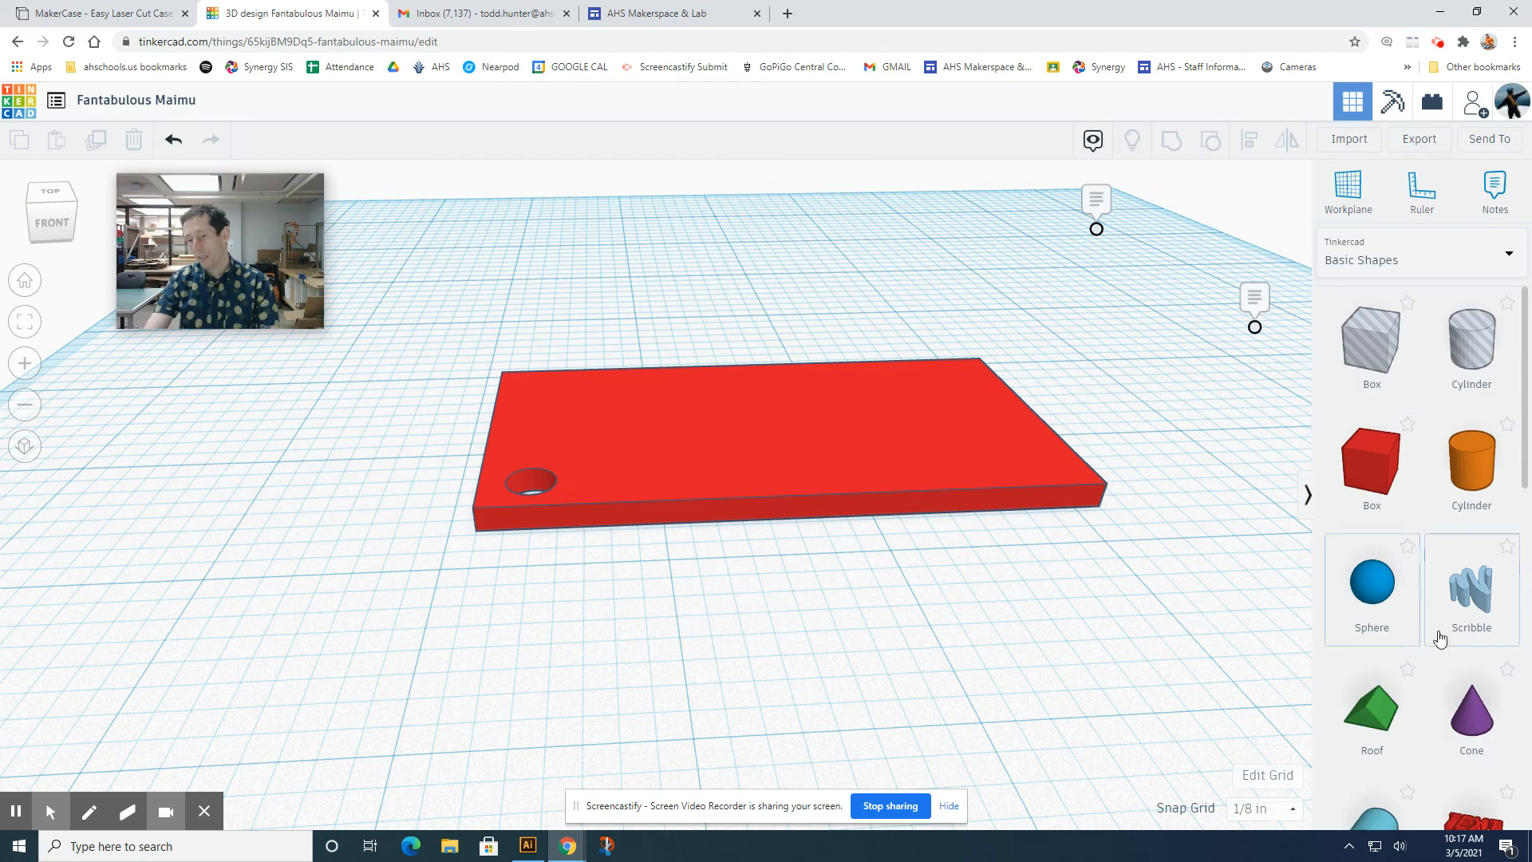
Set a workplane on the plate's top face and place a text shape there reading "Hi" in the Sans Mono font
{"action": "scroll", "coordinate": [1468, 675], "scroll_direction": "down", "scroll_amount": 2}
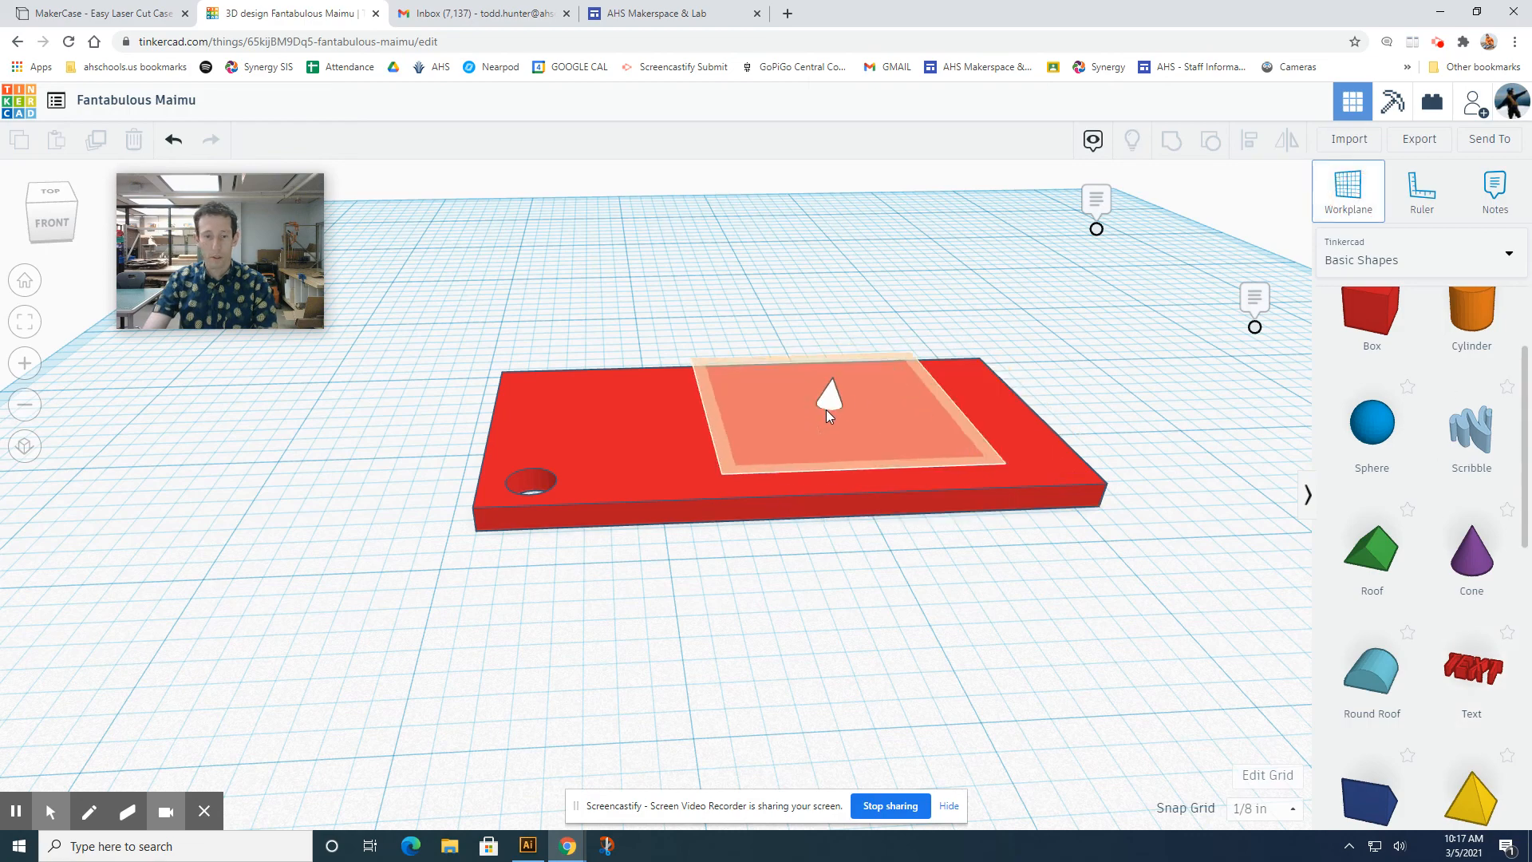
{"action": "left_click", "coordinate": [797, 431]}
{"action": "left_click_drag", "start_coordinate": [1477, 666], "coordinate": [790, 432]}
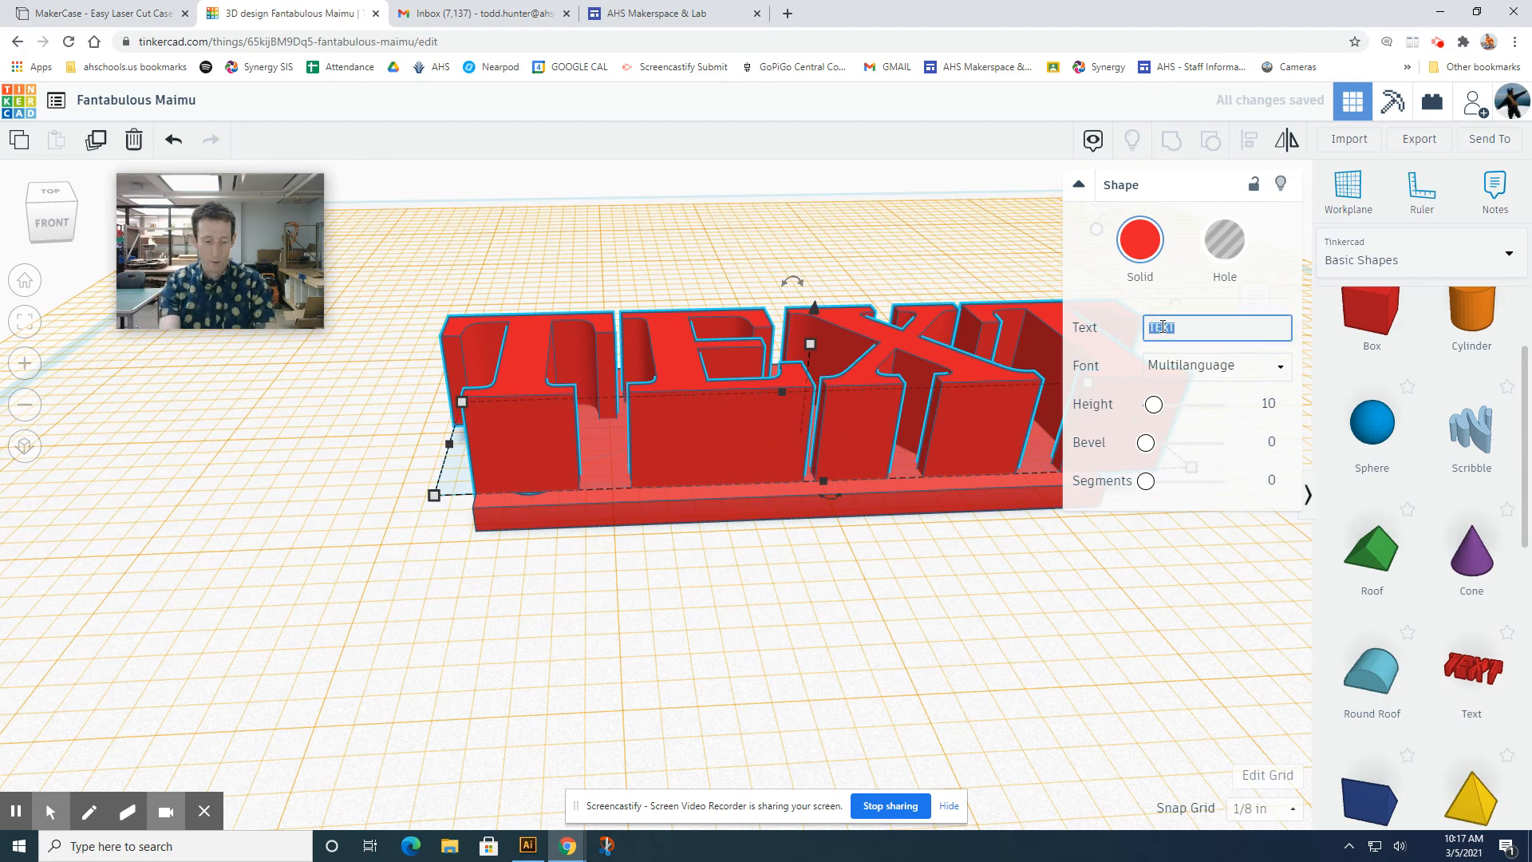
{"action": "type", "text": "Hi"}
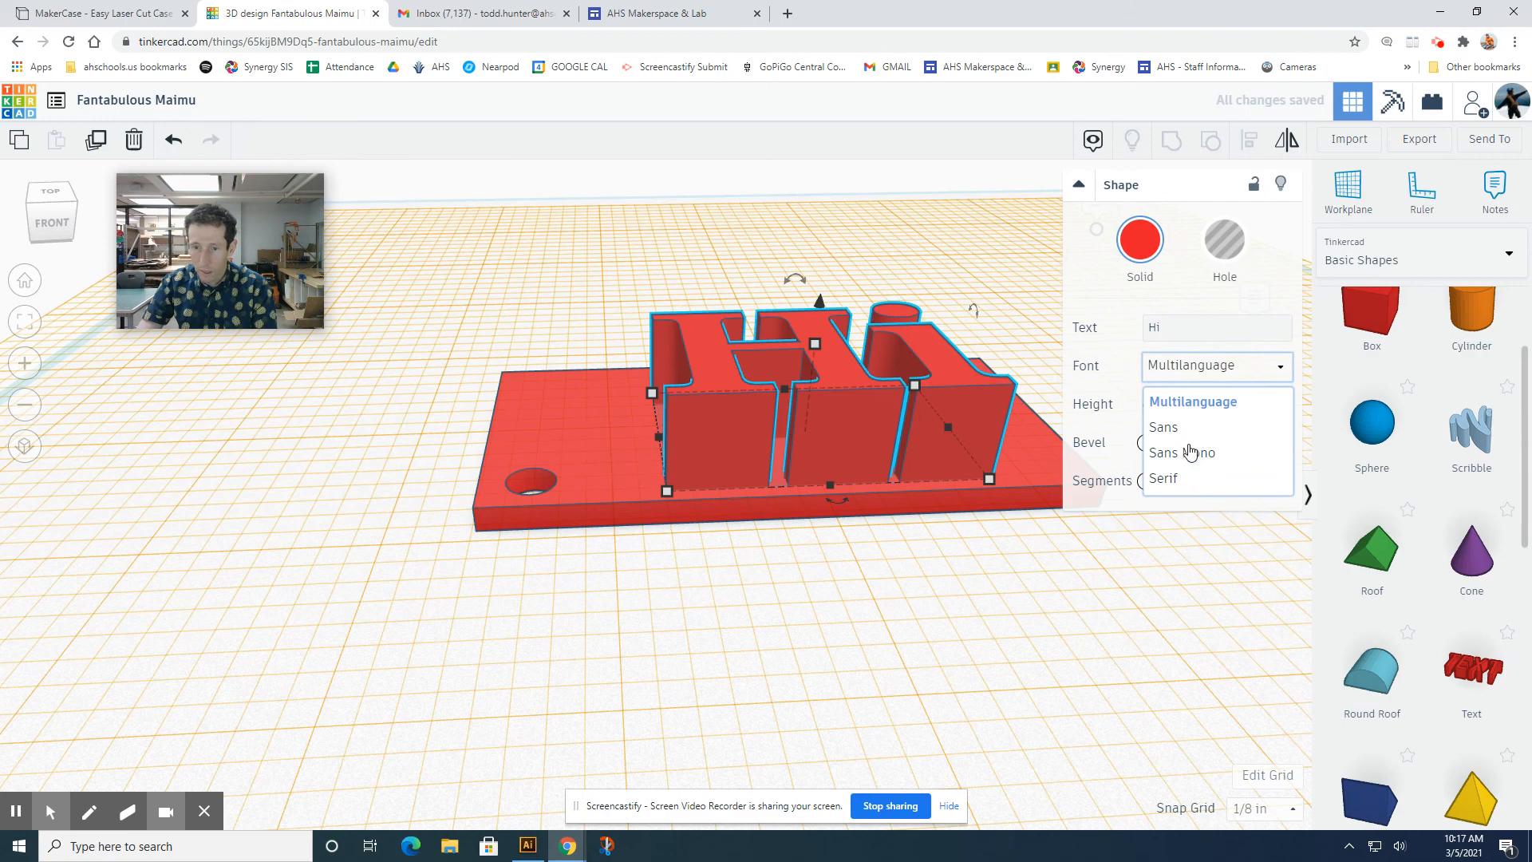
{"action": "left_click", "coordinate": [1181, 453]}
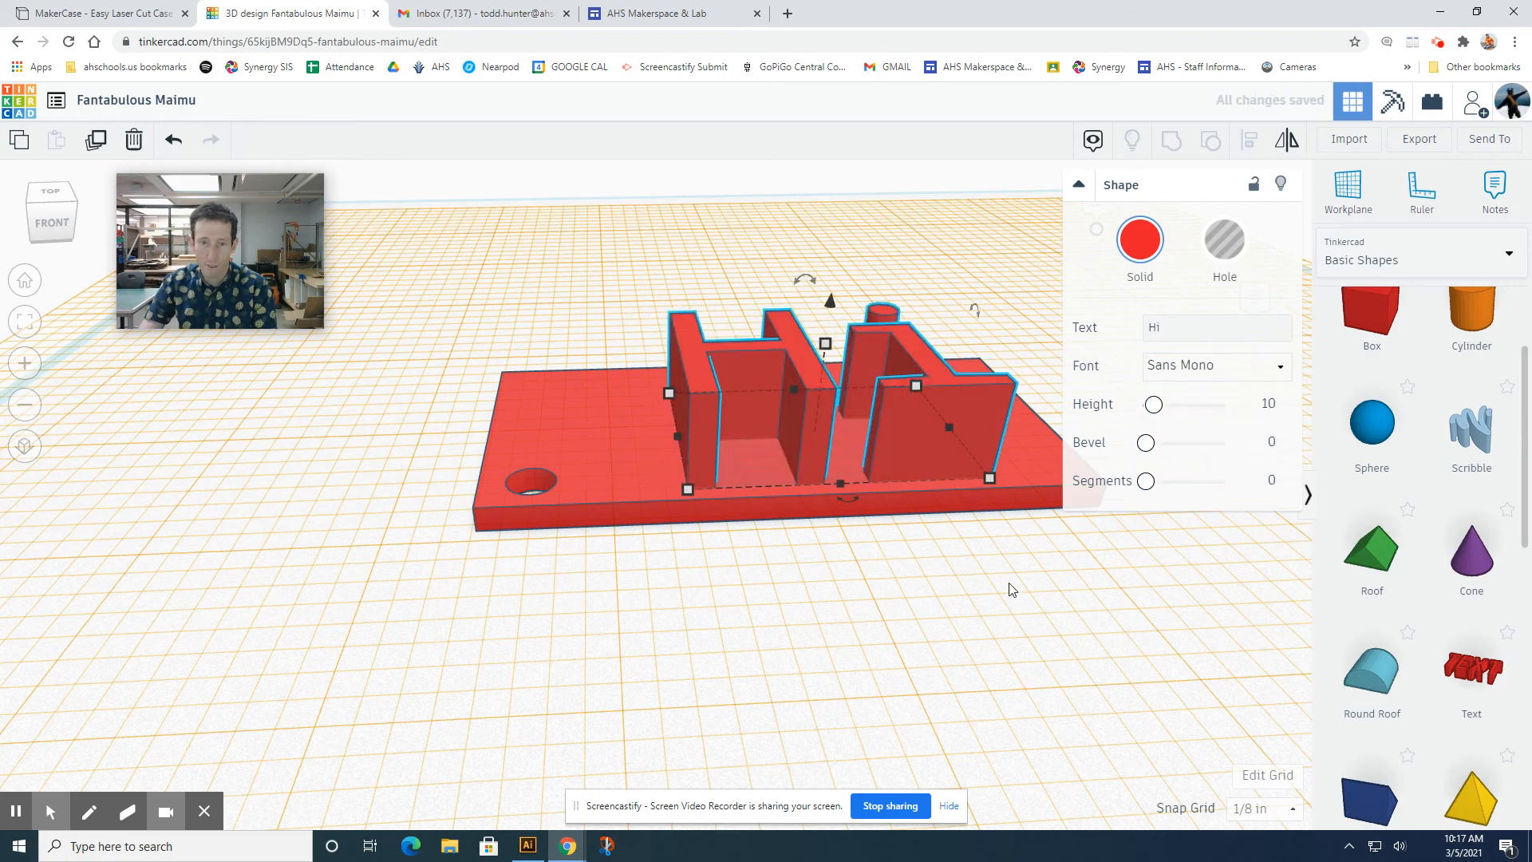
Scale the "Hi" text down and position it near the end of the plate opposite the keyring hole
{"action": "right_click_drag", "start_coordinate": [981, 577], "coordinate": [940, 492]}
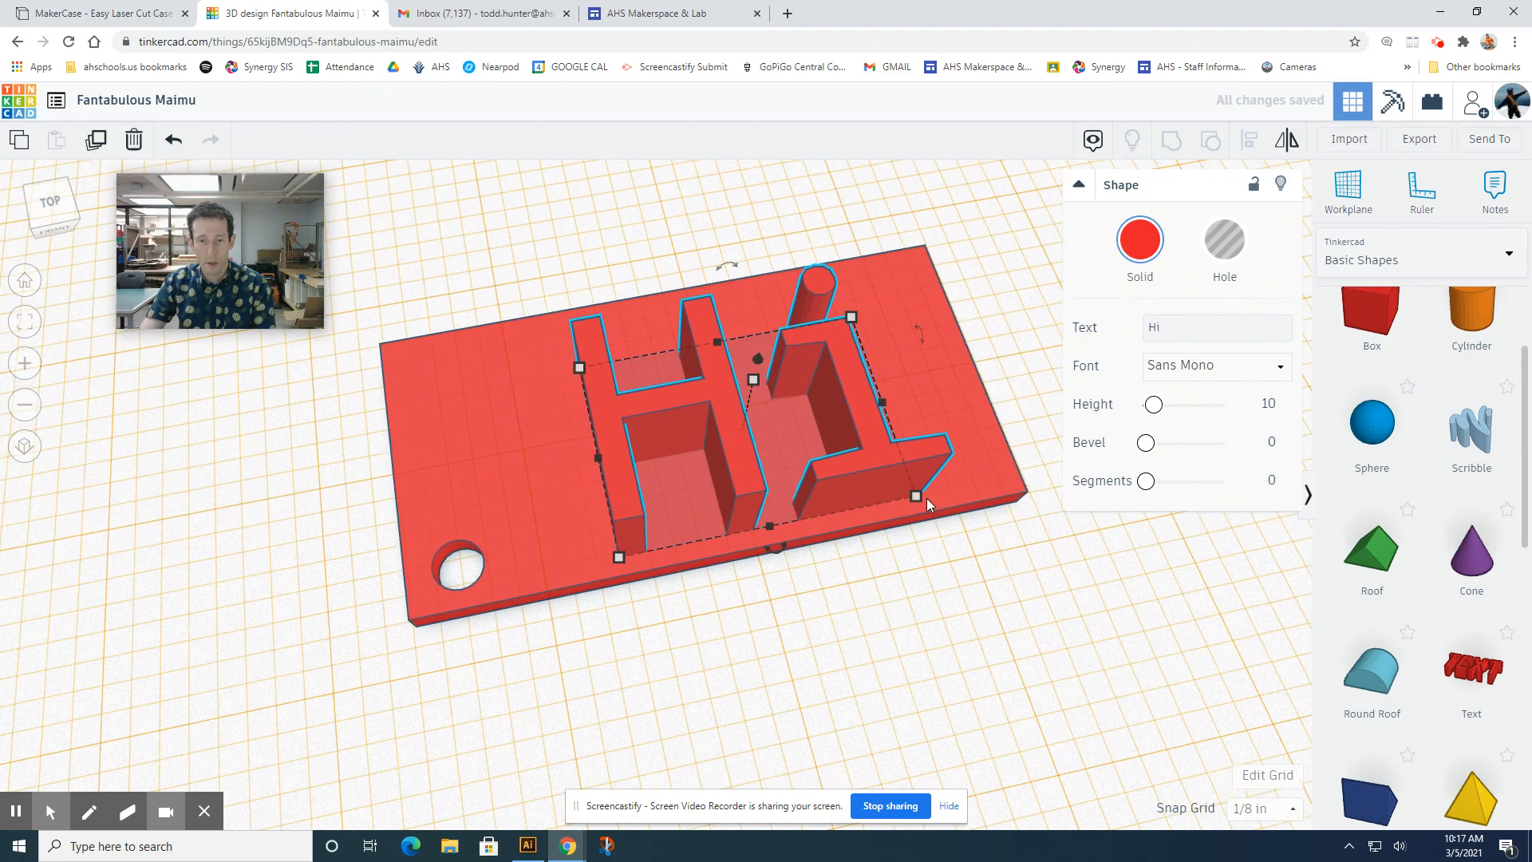
{"action": "left_click_drag", "start_coordinate": [916, 496], "coordinate": [923, 395]}
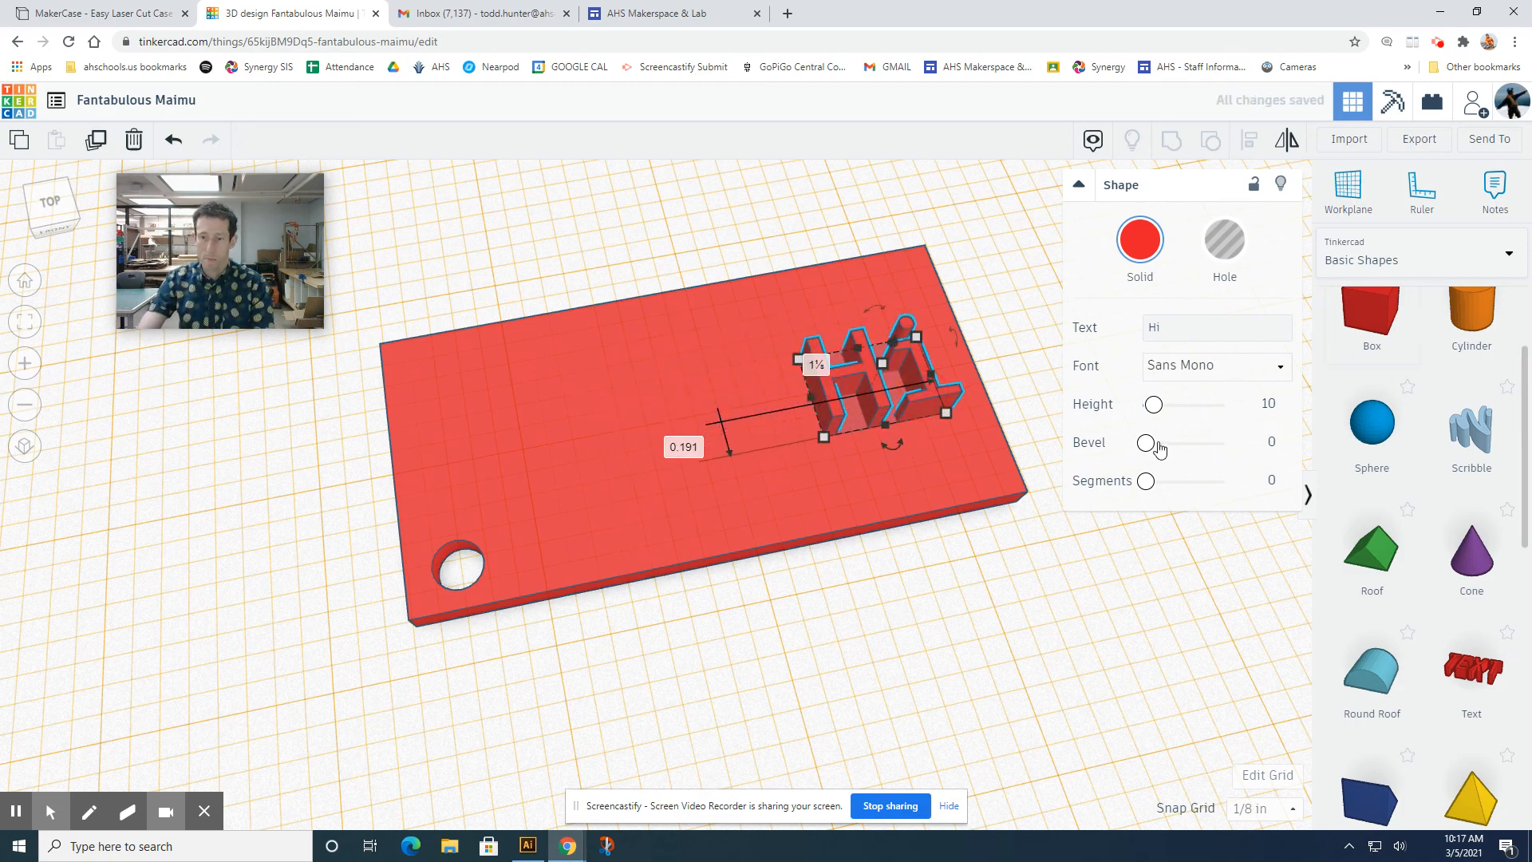
{"action": "left_click", "coordinate": [50, 811]}
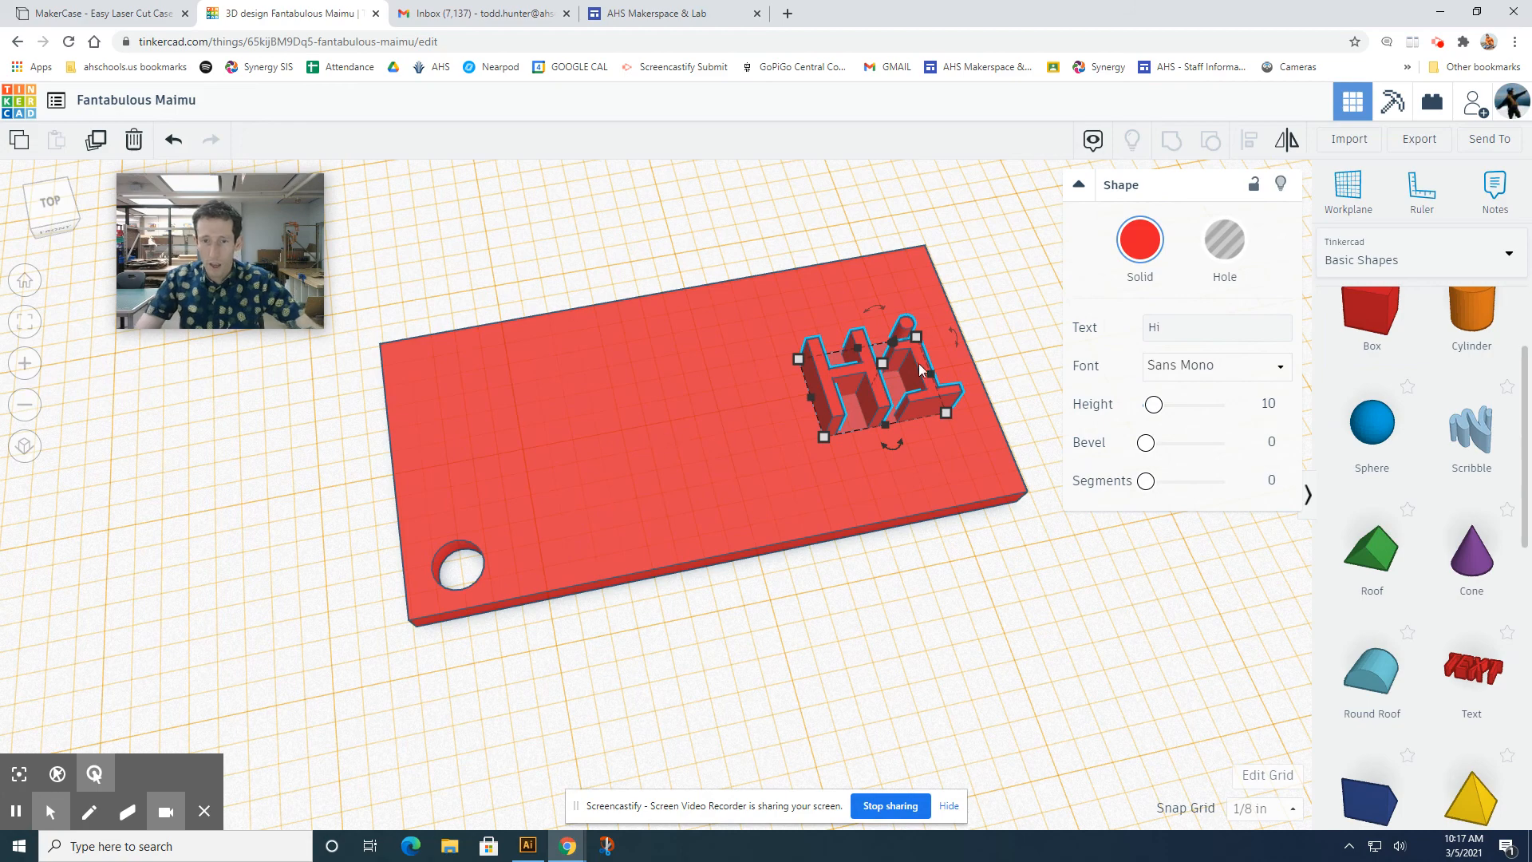
Lower the "Hi" text into the plate and turn it into a hole
{"action": "right_click_drag", "start_coordinate": [901, 407], "coordinate": [869, 389]}
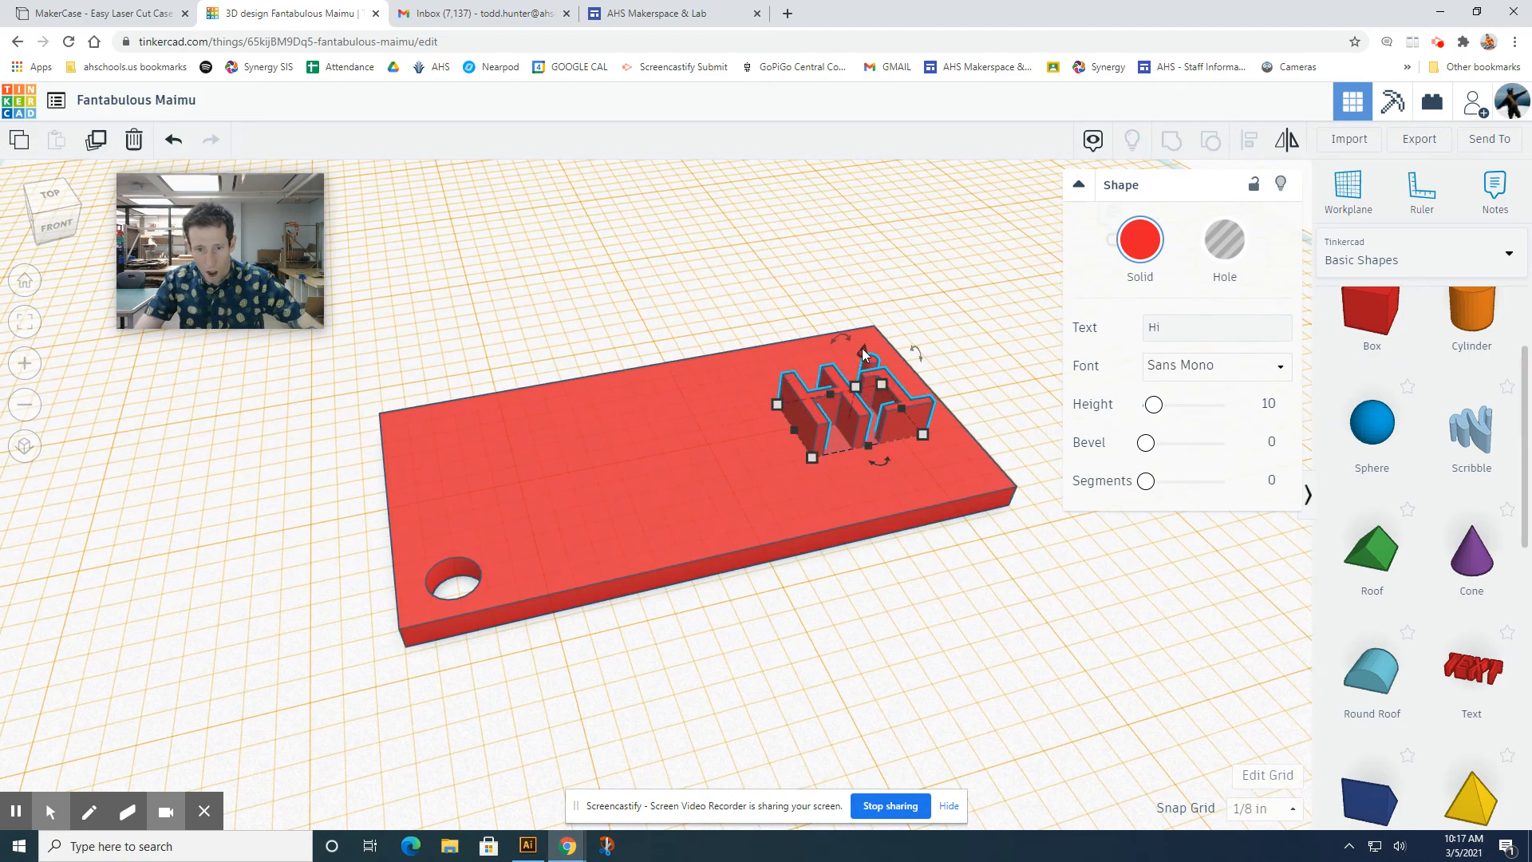
{"action": "mouse_move", "coordinate": [864, 354]}
{"action": "left_mouse_down"}
{"action": "mouse_move", "coordinate": [865, 391]}
{"action": "mouse_move", "coordinate": [862, 367]}
{"action": "left_mouse_up"}
{"action": "left_click", "coordinate": [605, 334]}
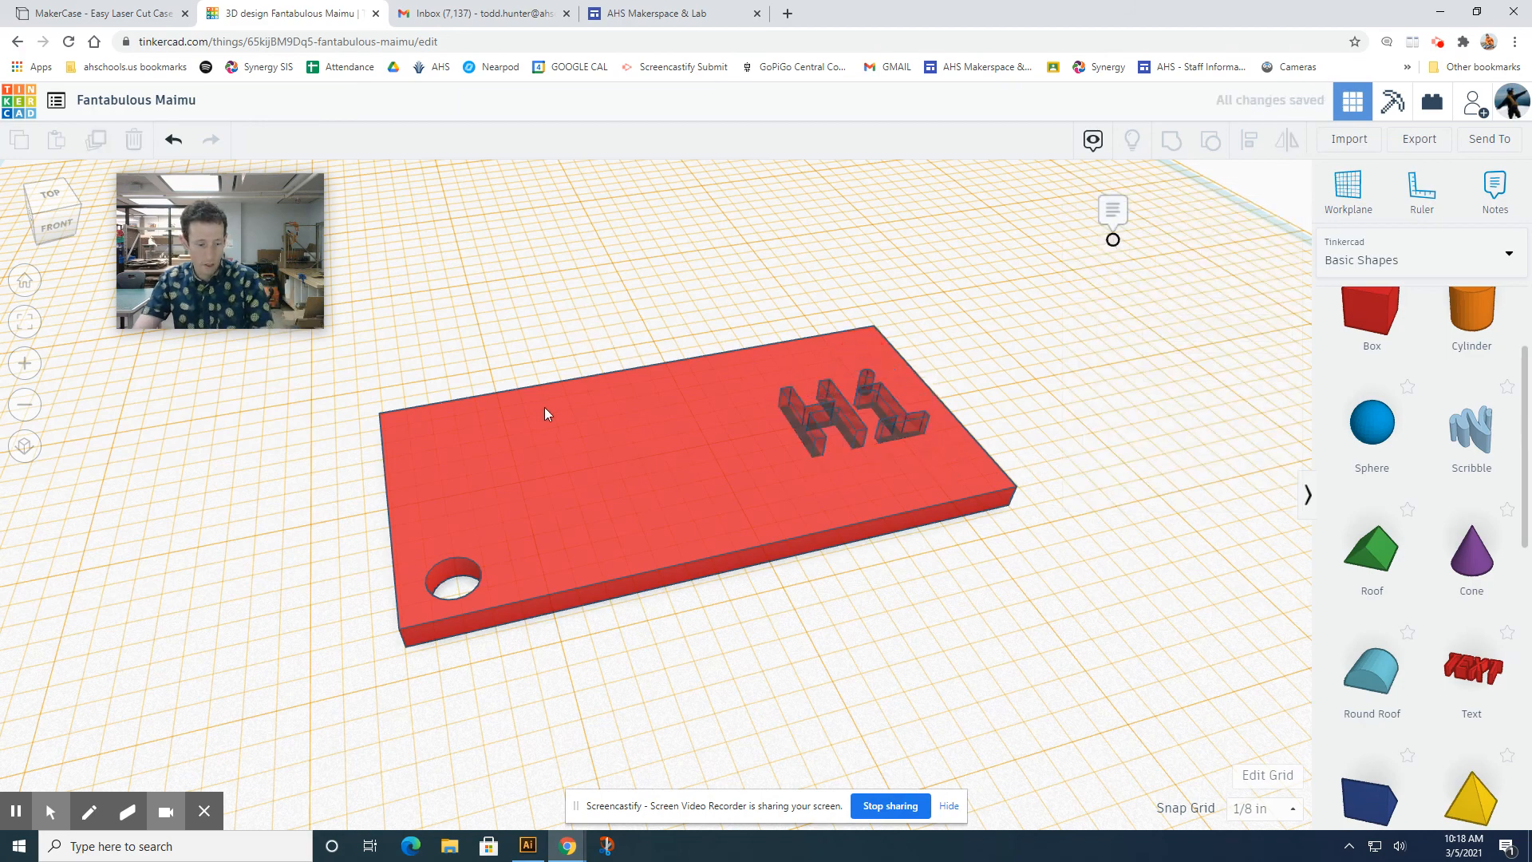
Group the plate with the text hole to cut "Hi" out of it
{"action": "key", "text": "ctrl+a"}
{"action": "left_click", "coordinate": [1171, 141]}
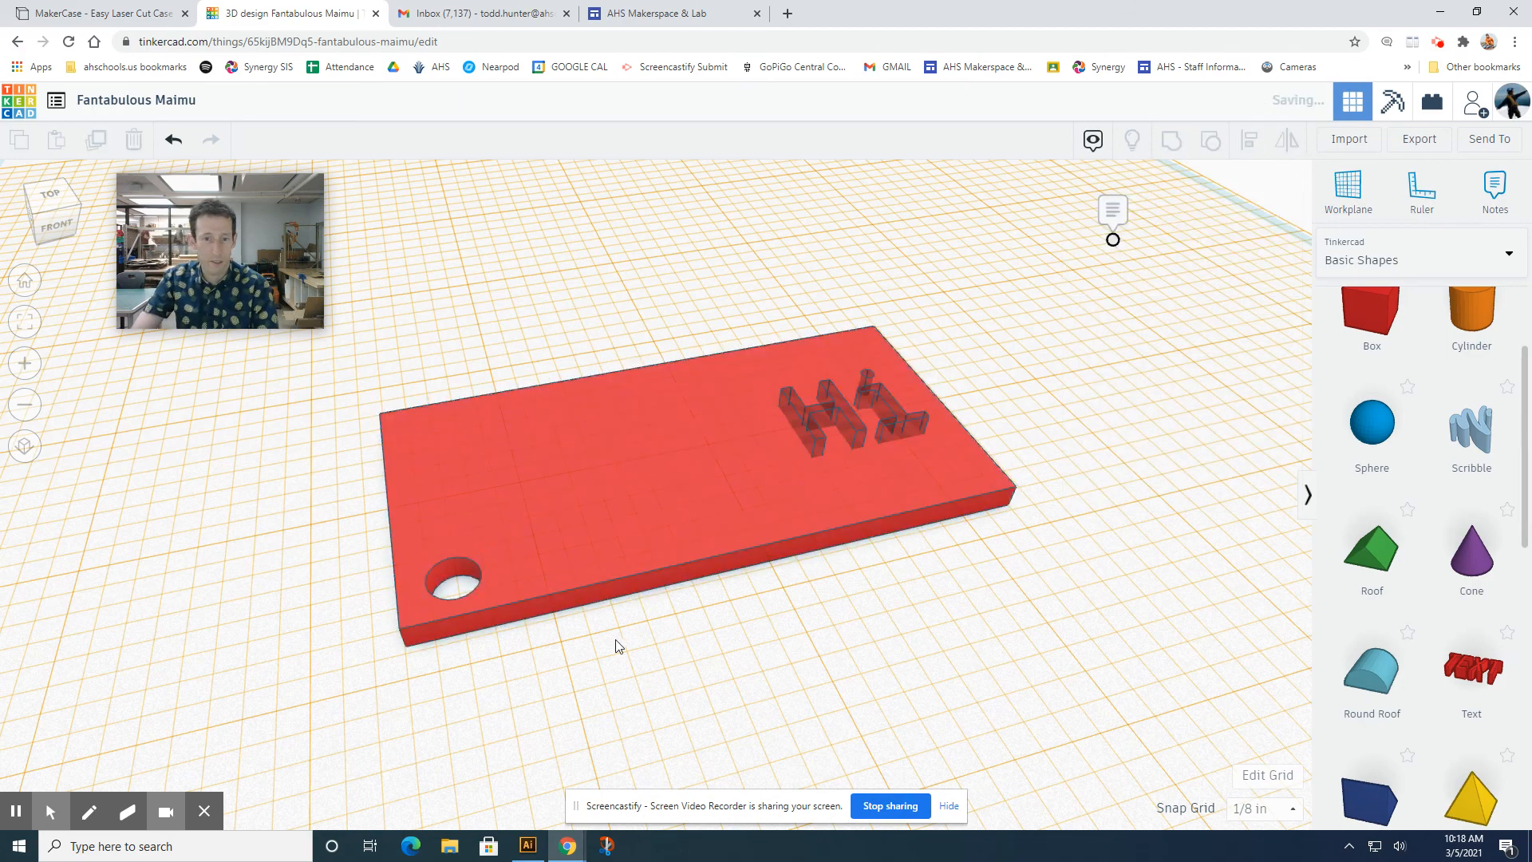
{"action": "right_click_drag", "start_coordinate": [1010, 571], "coordinate": [827, 494]}
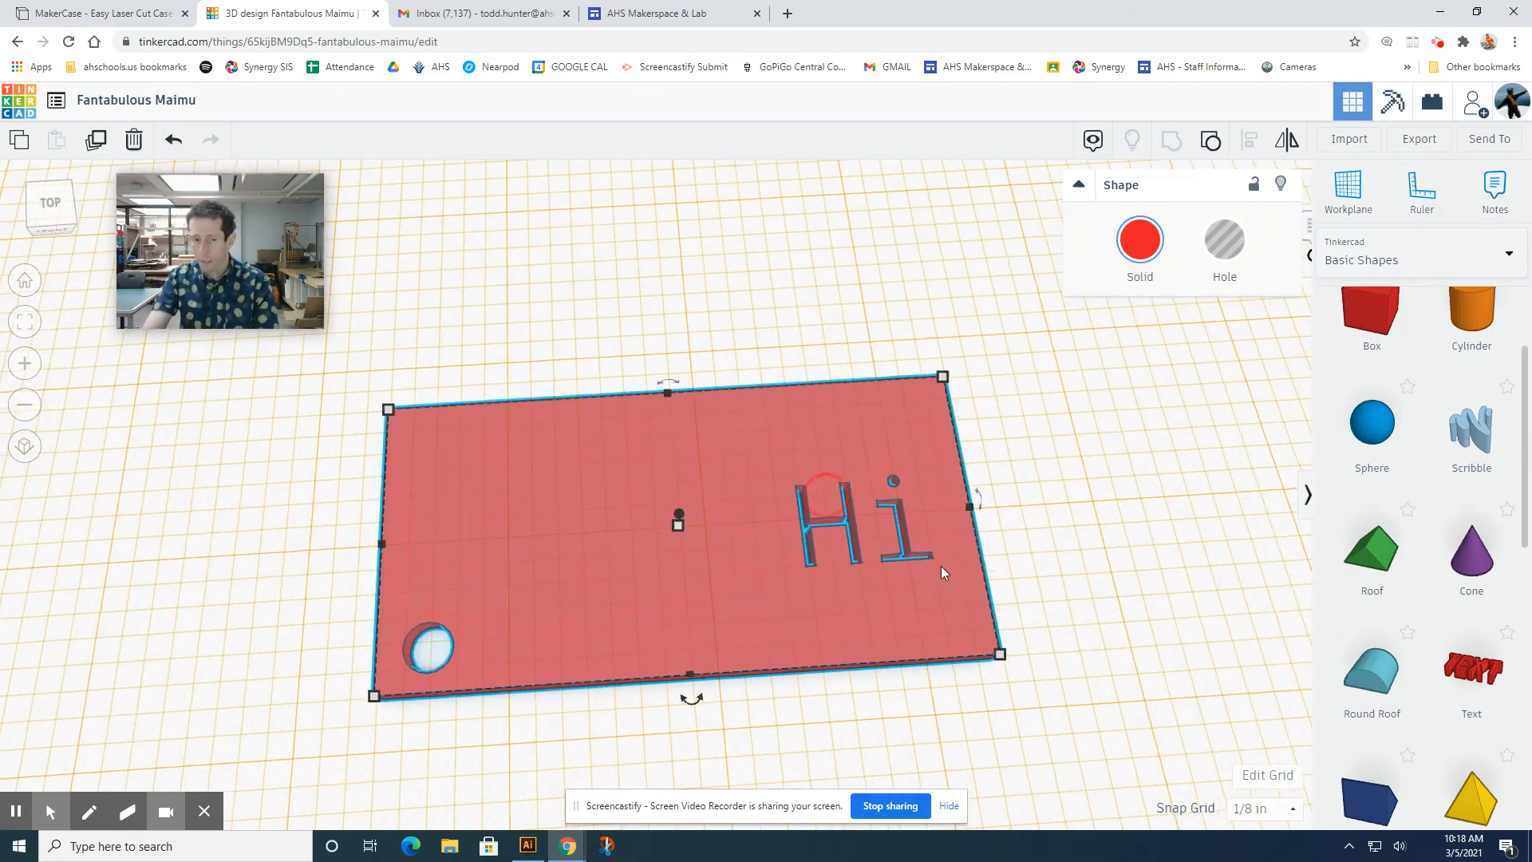
Place a solid five-pointed star from the Basic Shapes library on the plate
{"action": "scroll", "coordinate": [1008, 621], "scroll_direction": "down", "scroll_amount": 2}
{"action": "scroll", "coordinate": [1462, 556], "scroll_direction": "down", "scroll_amount": 1}
{"action": "scroll", "coordinate": [1464, 558], "scroll_direction": "down", "scroll_amount": 4}
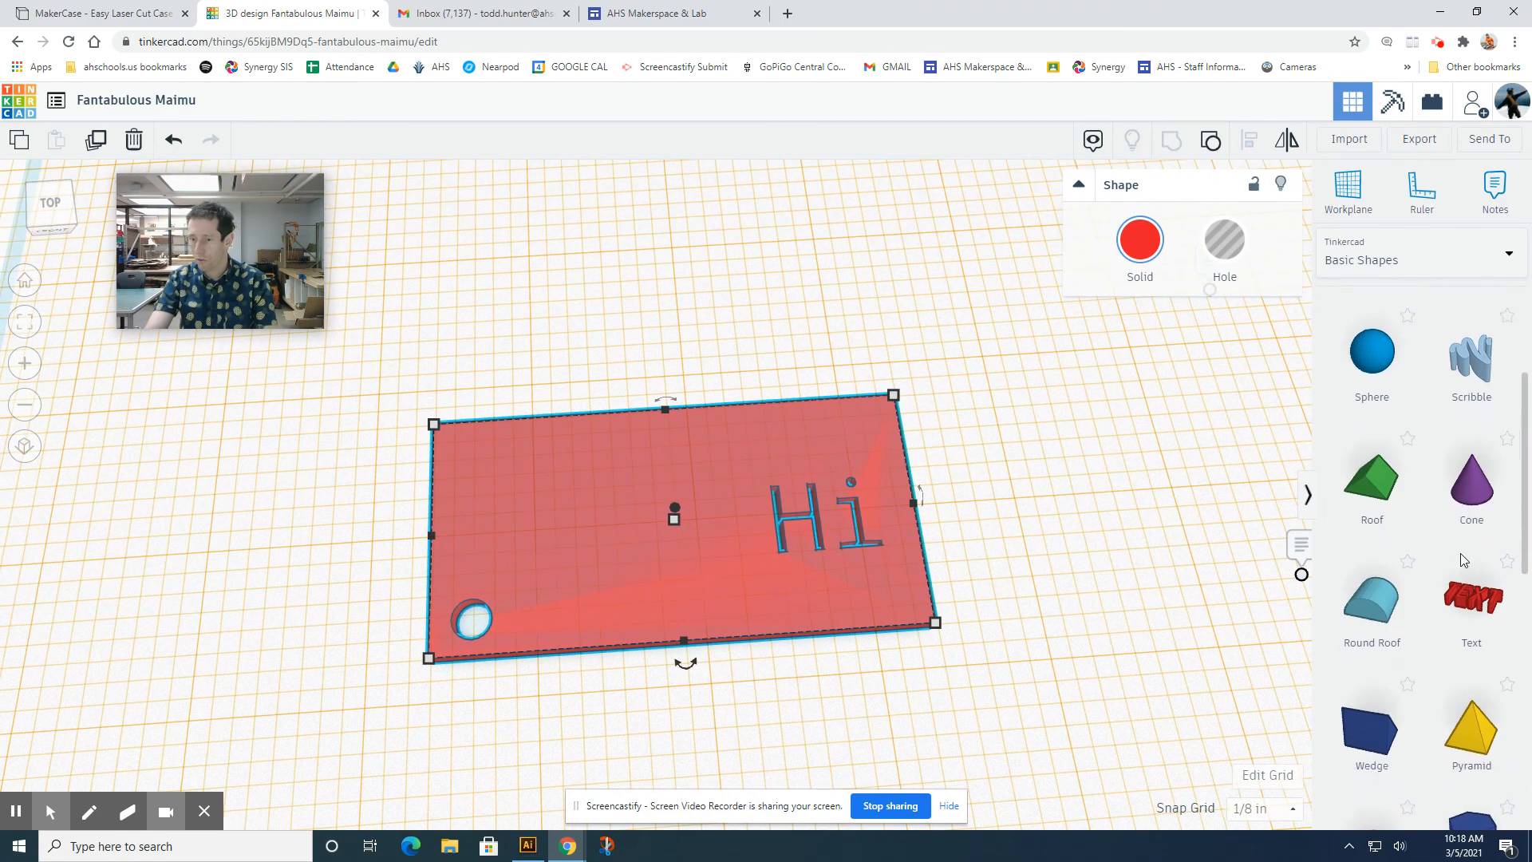
{"action": "scroll", "coordinate": [1409, 654], "scroll_direction": "down", "scroll_amount": 2}
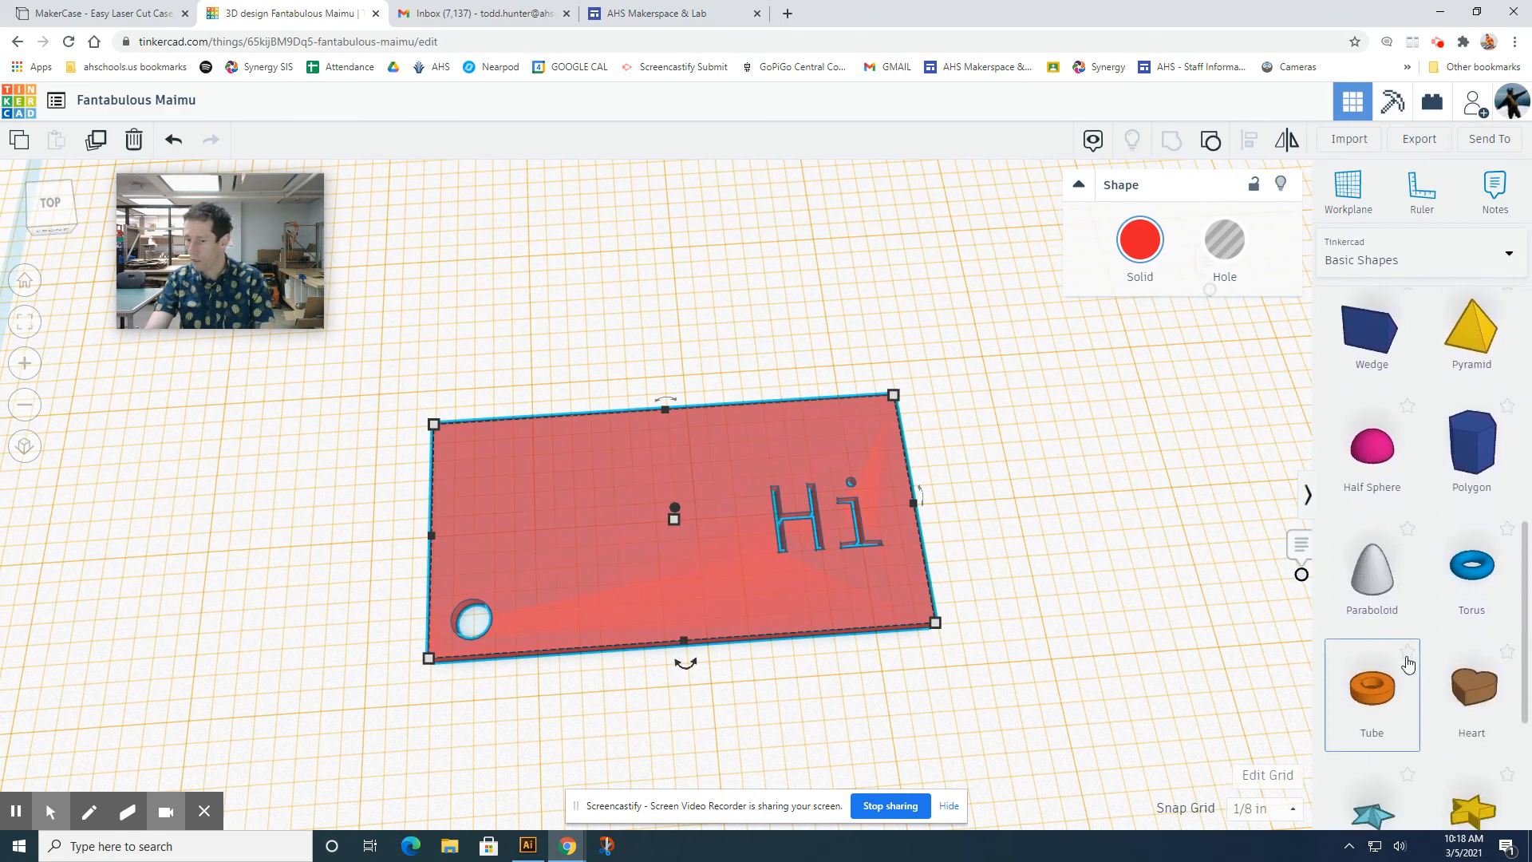
{"action": "scroll", "coordinate": [1409, 656], "scroll_direction": "down", "scroll_amount": 1}
{"action": "scroll", "coordinate": [1460, 718], "scroll_direction": "down", "scroll_amount": 2}
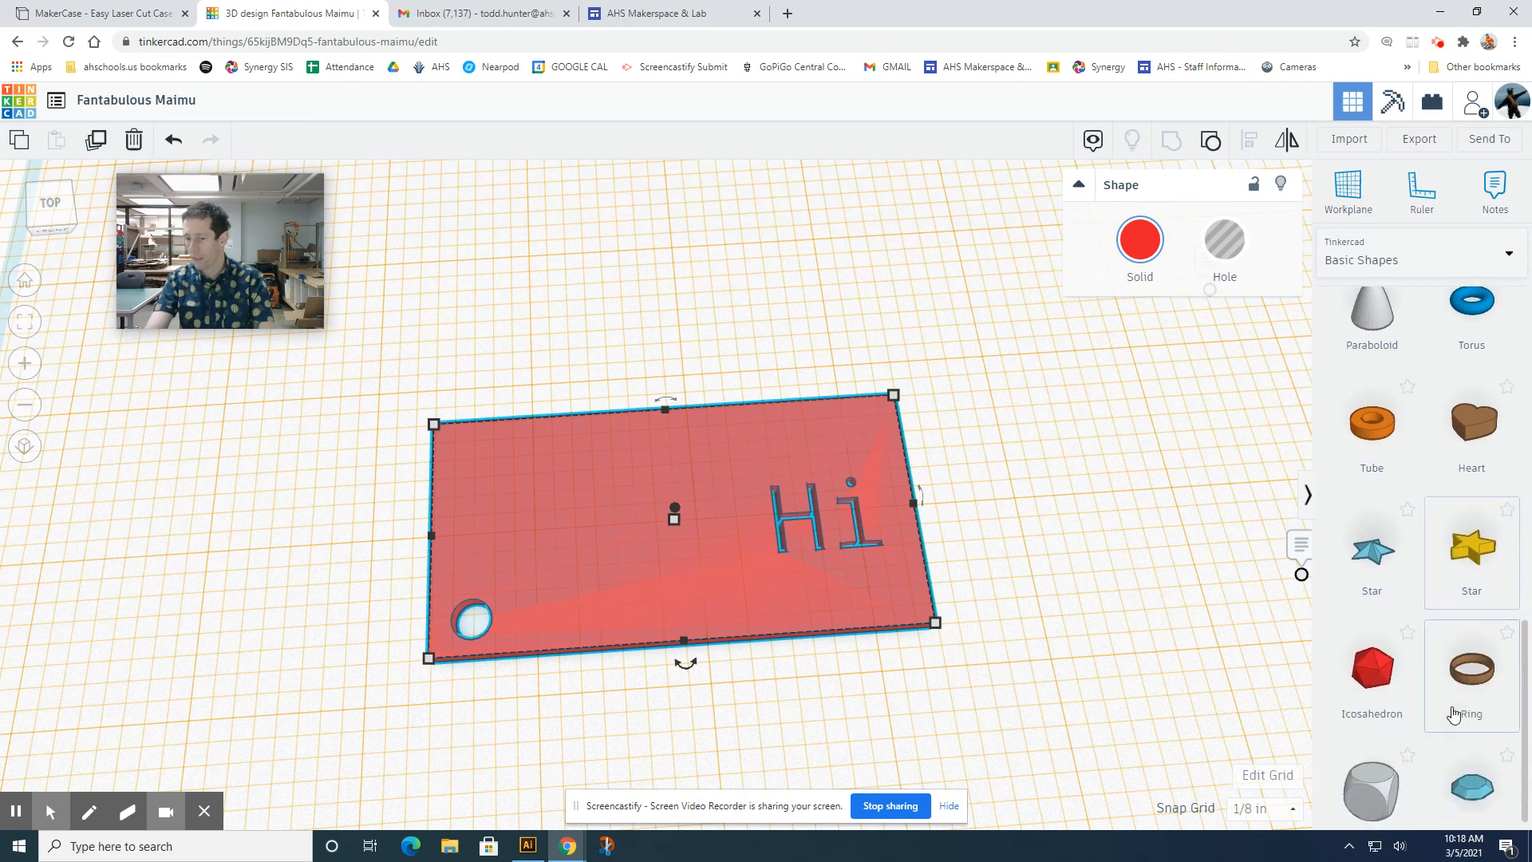
{"action": "left_click", "coordinate": [1481, 532]}
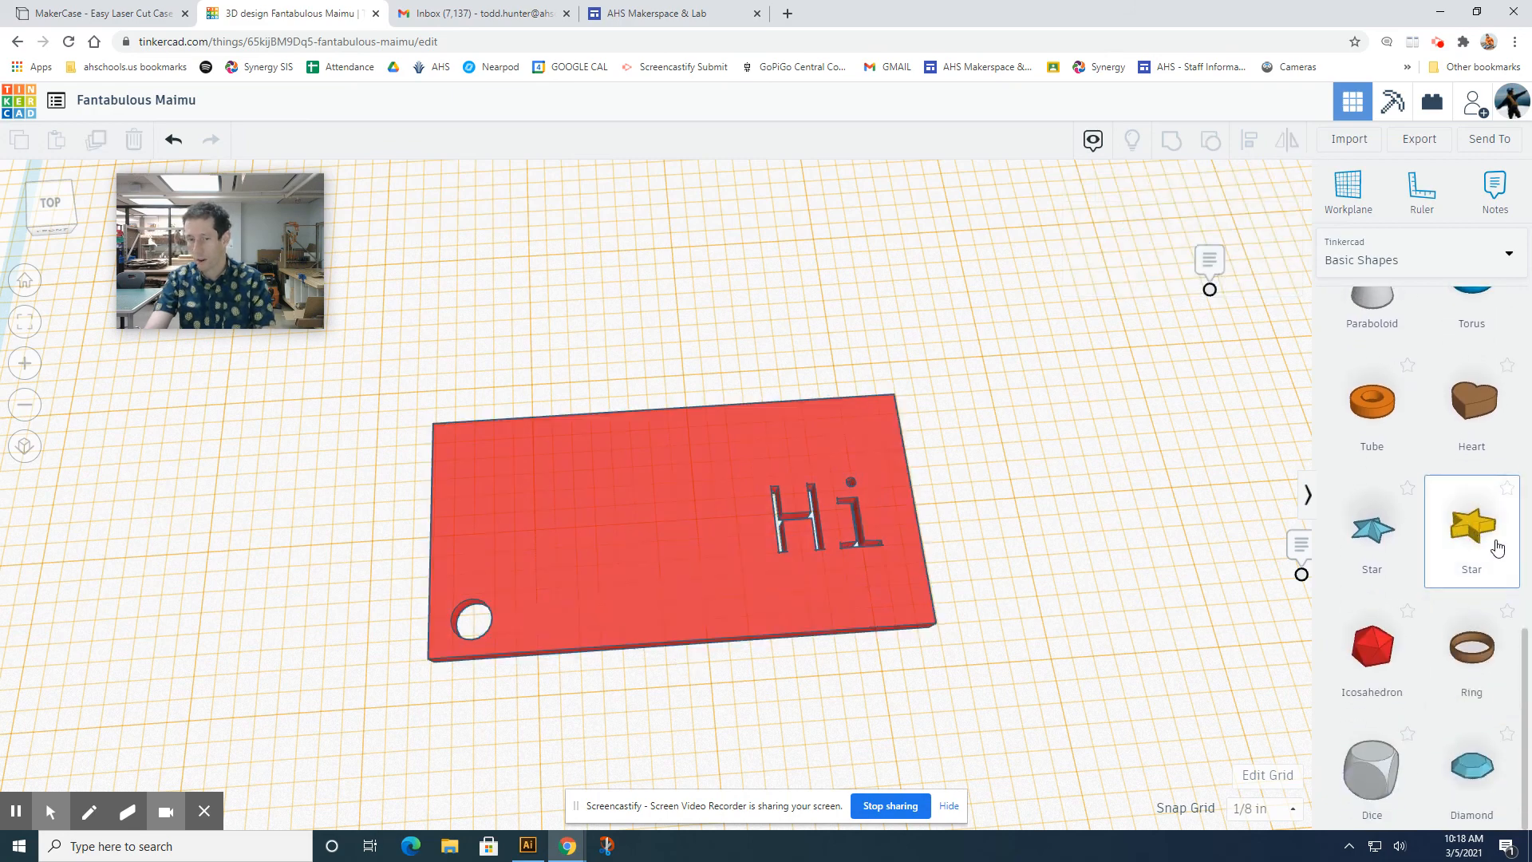
{"action": "left_click", "coordinate": [631, 530]}
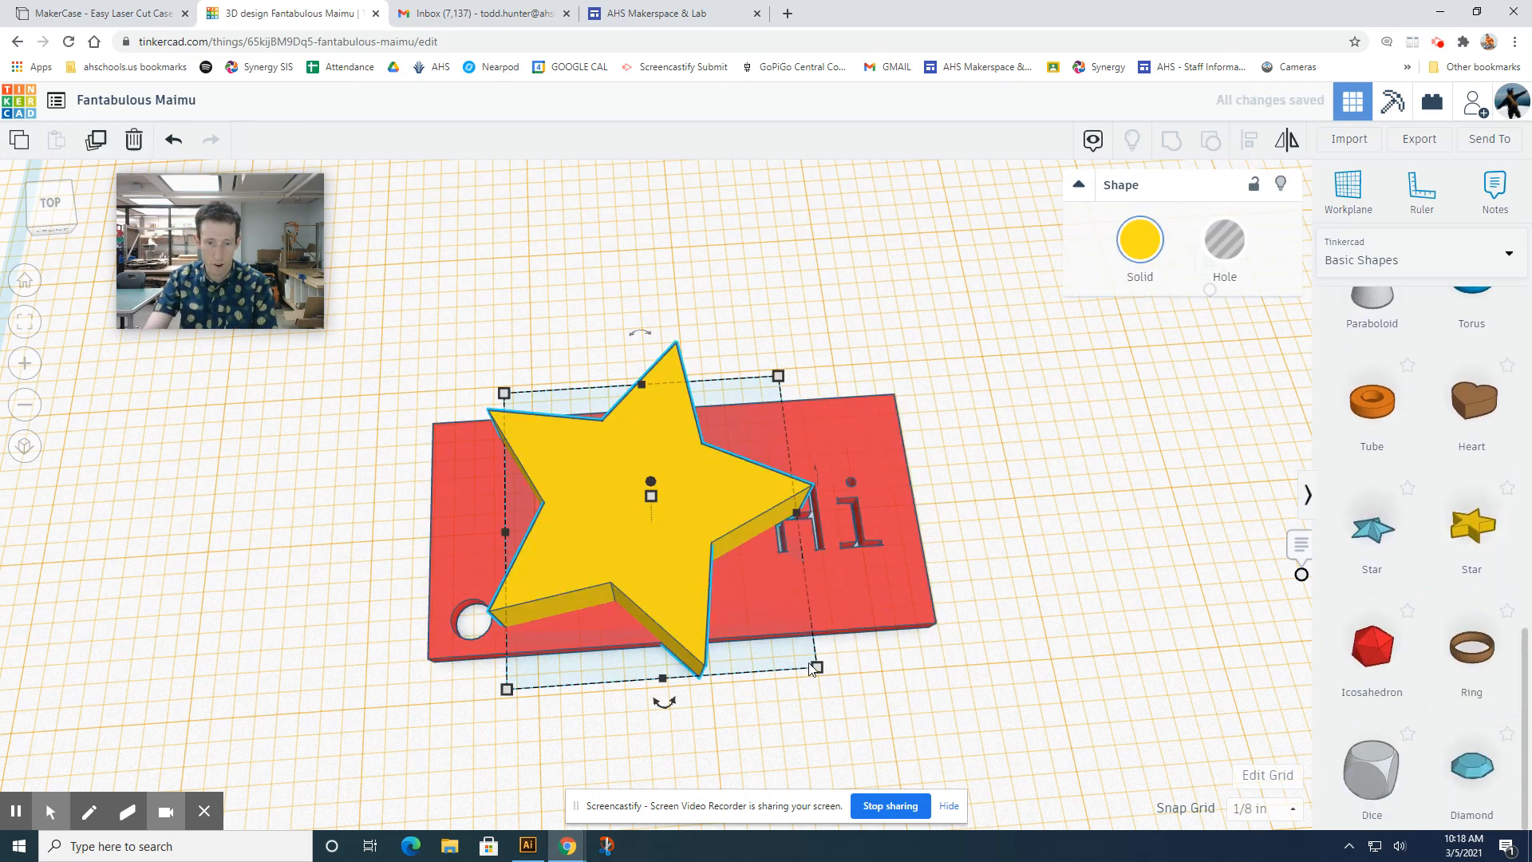
Resize the star to about 0.93 by 0.98 in and 1/2 in tall, positioned between the keyring hole and the "Hi" text
{"action": "left_click_drag", "start_coordinate": [816, 672], "coordinate": [658, 512]}
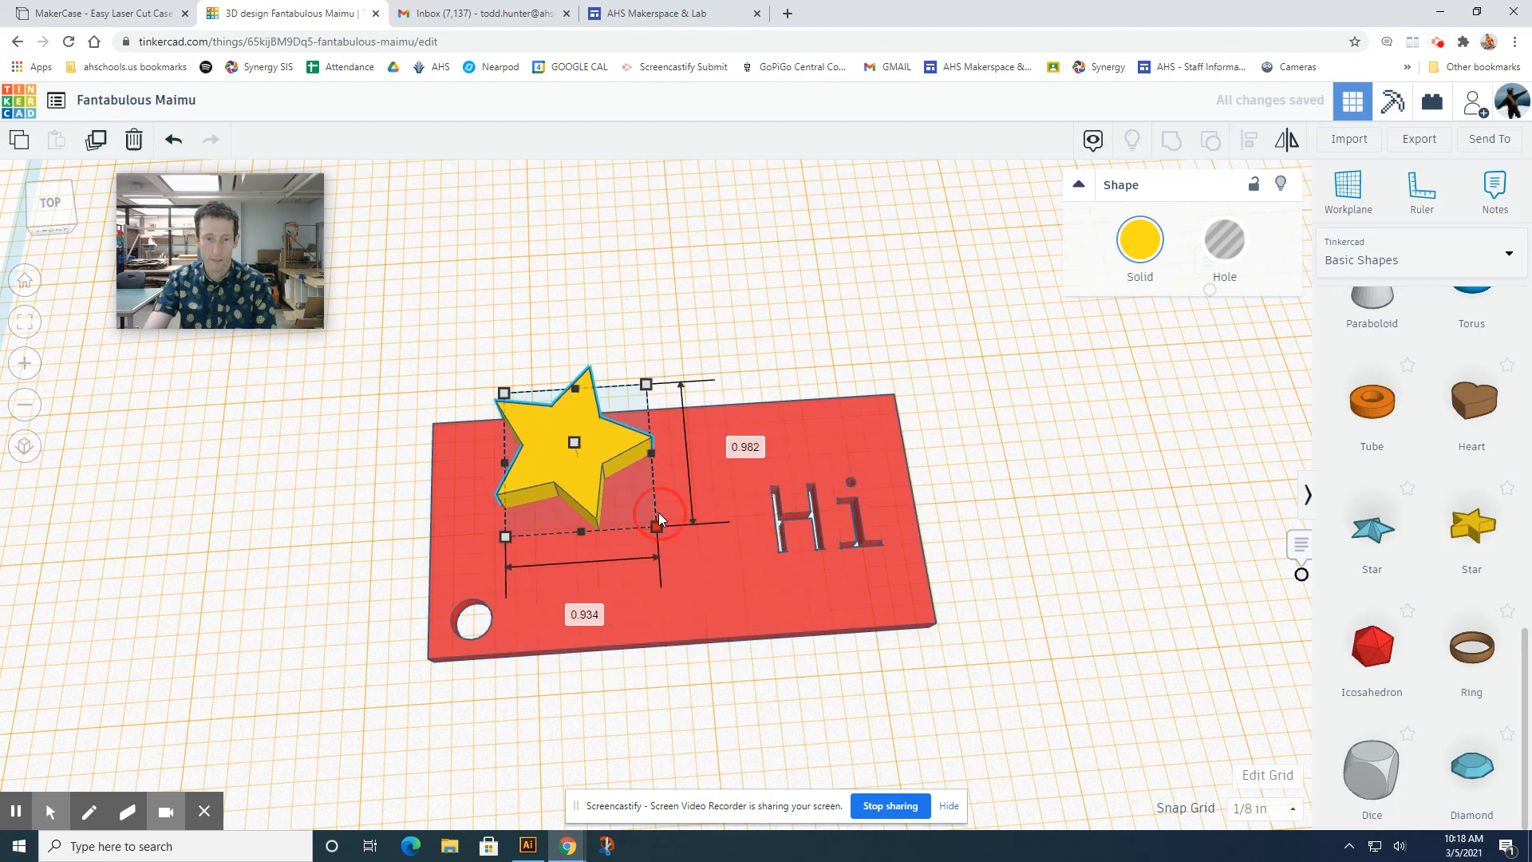
{"action": "left_click_drag", "start_coordinate": [562, 476], "coordinate": [640, 536]}
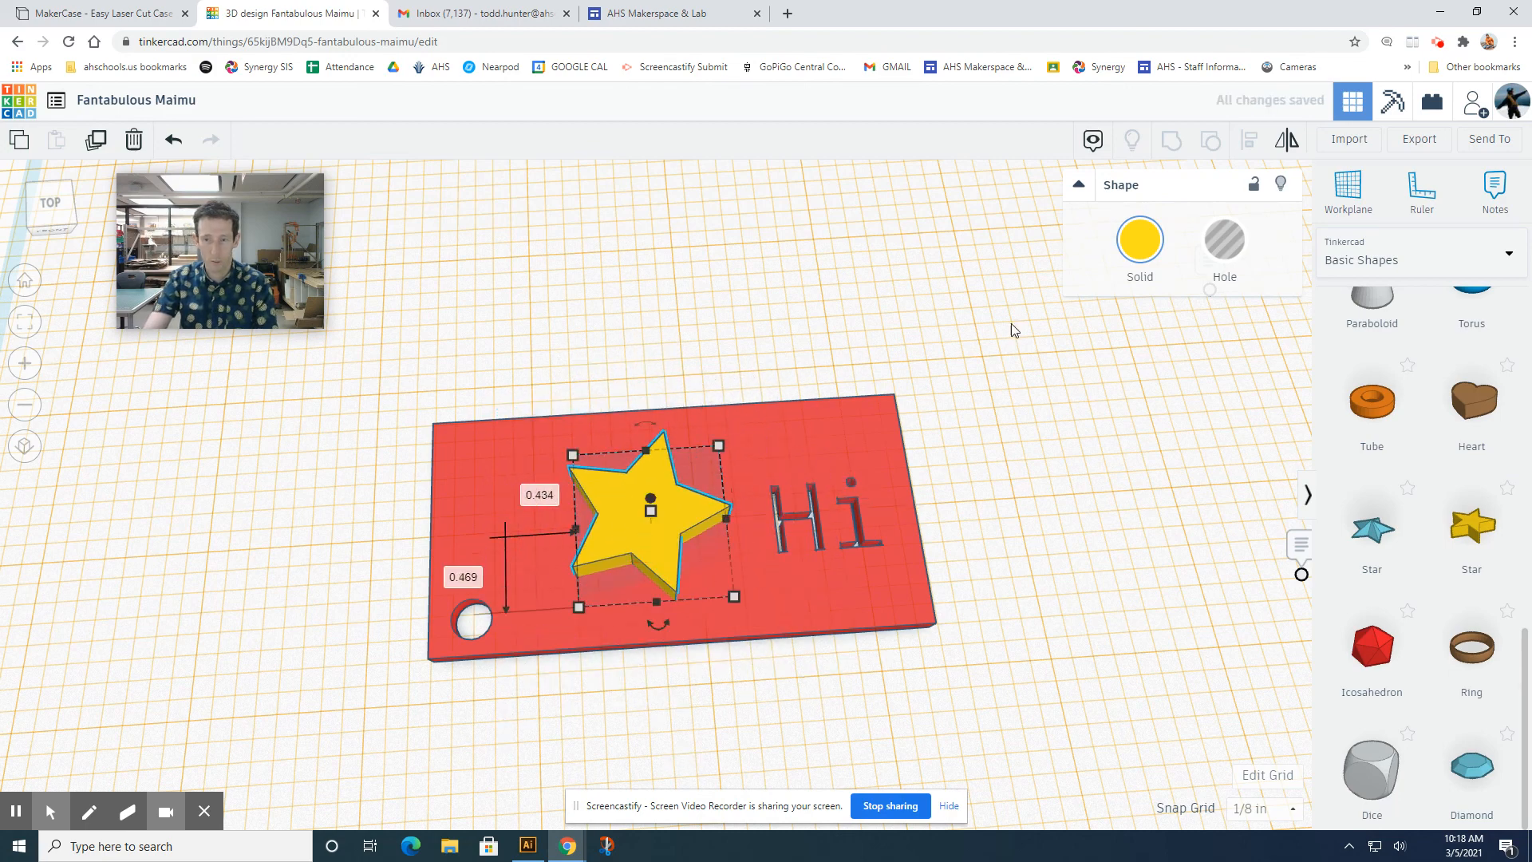
{"action": "right_click_drag", "start_coordinate": [677, 619], "coordinate": [680, 584]}
{"action": "left_click_drag", "start_coordinate": [652, 485], "coordinate": [651, 444]}
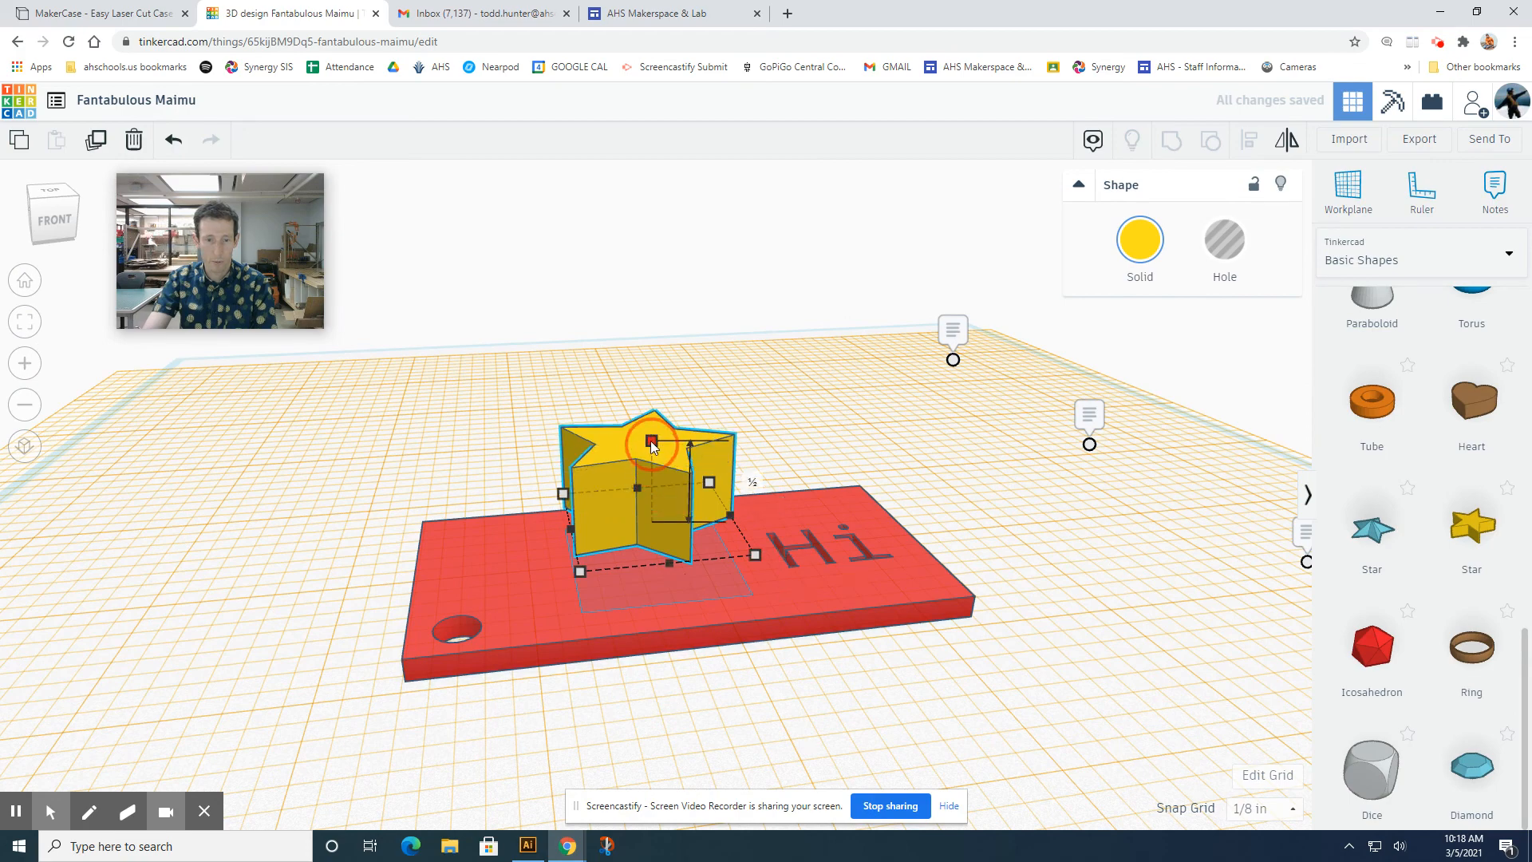
Cut the star through the plate by turning it into a hole, lowering it through the plate and grouping both shapes
{"action": "left_click", "coordinate": [1228, 244]}
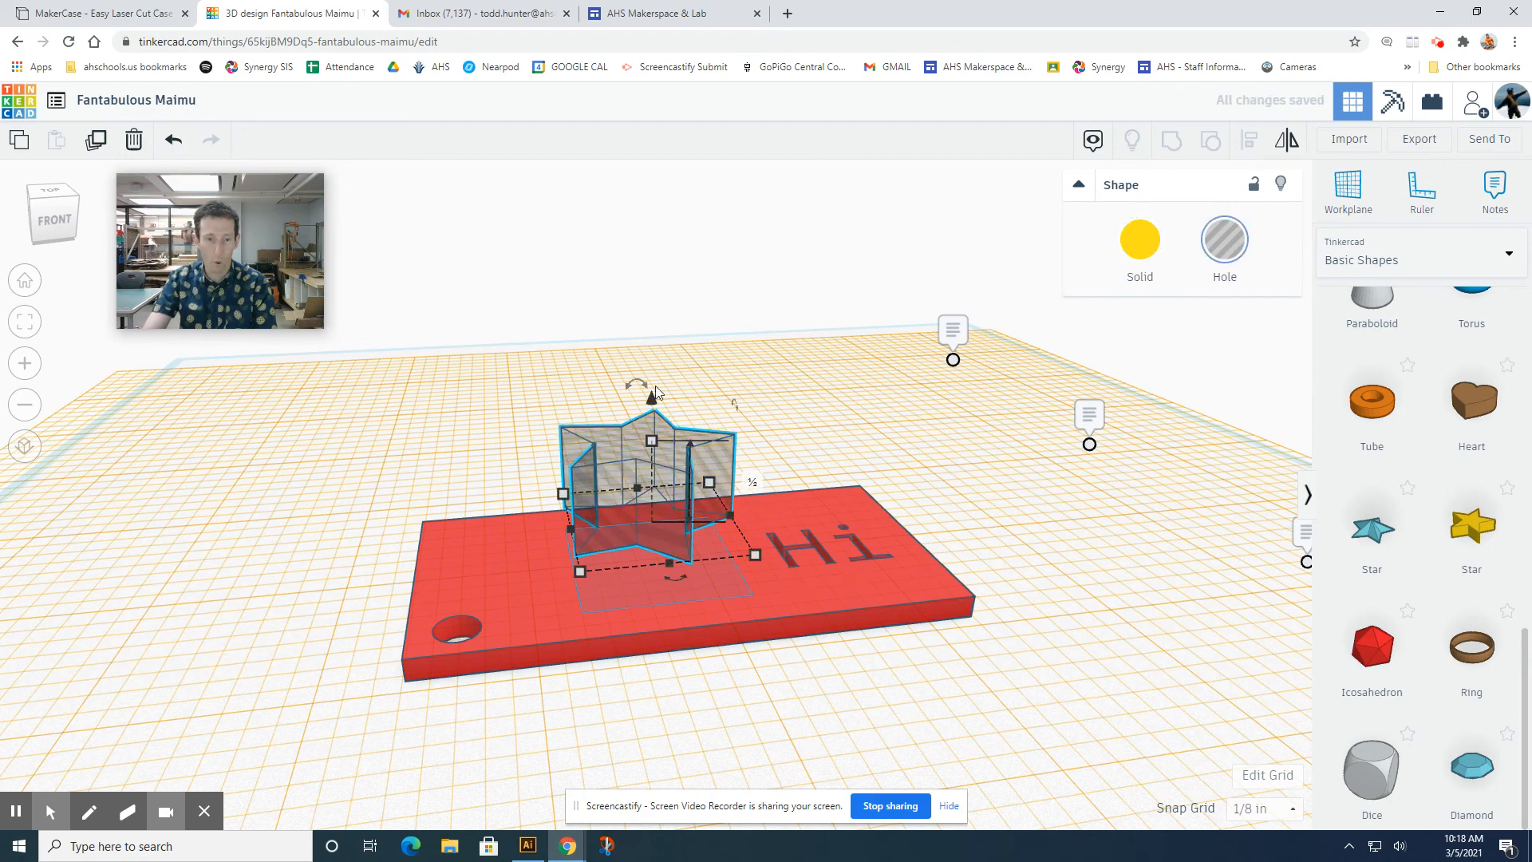
{"action": "left_click_drag", "start_coordinate": [652, 400], "coordinate": [654, 501]}
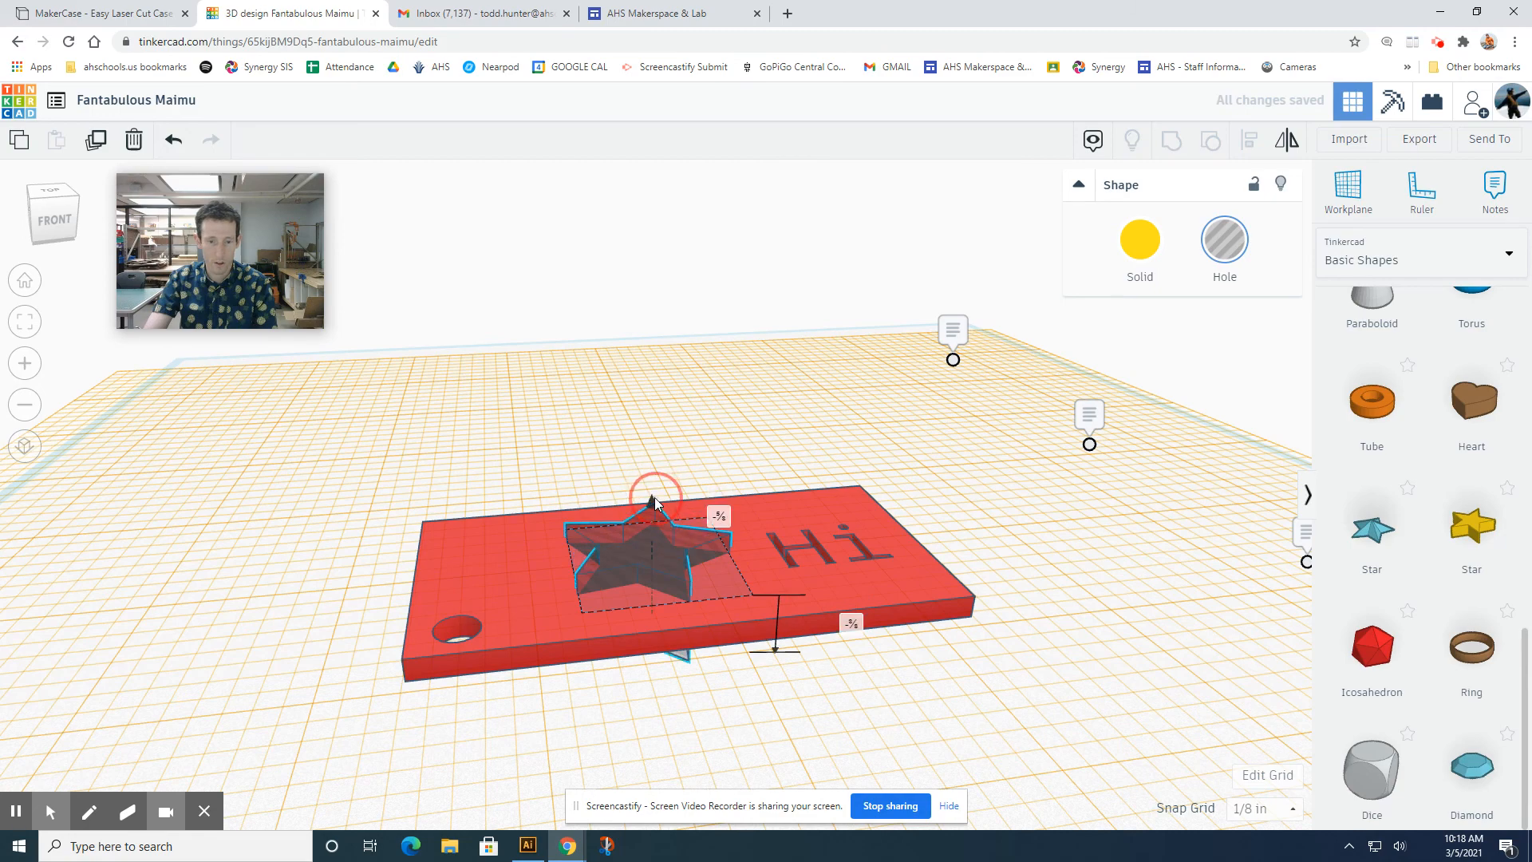
{"action": "key", "text": "ctrl+a"}
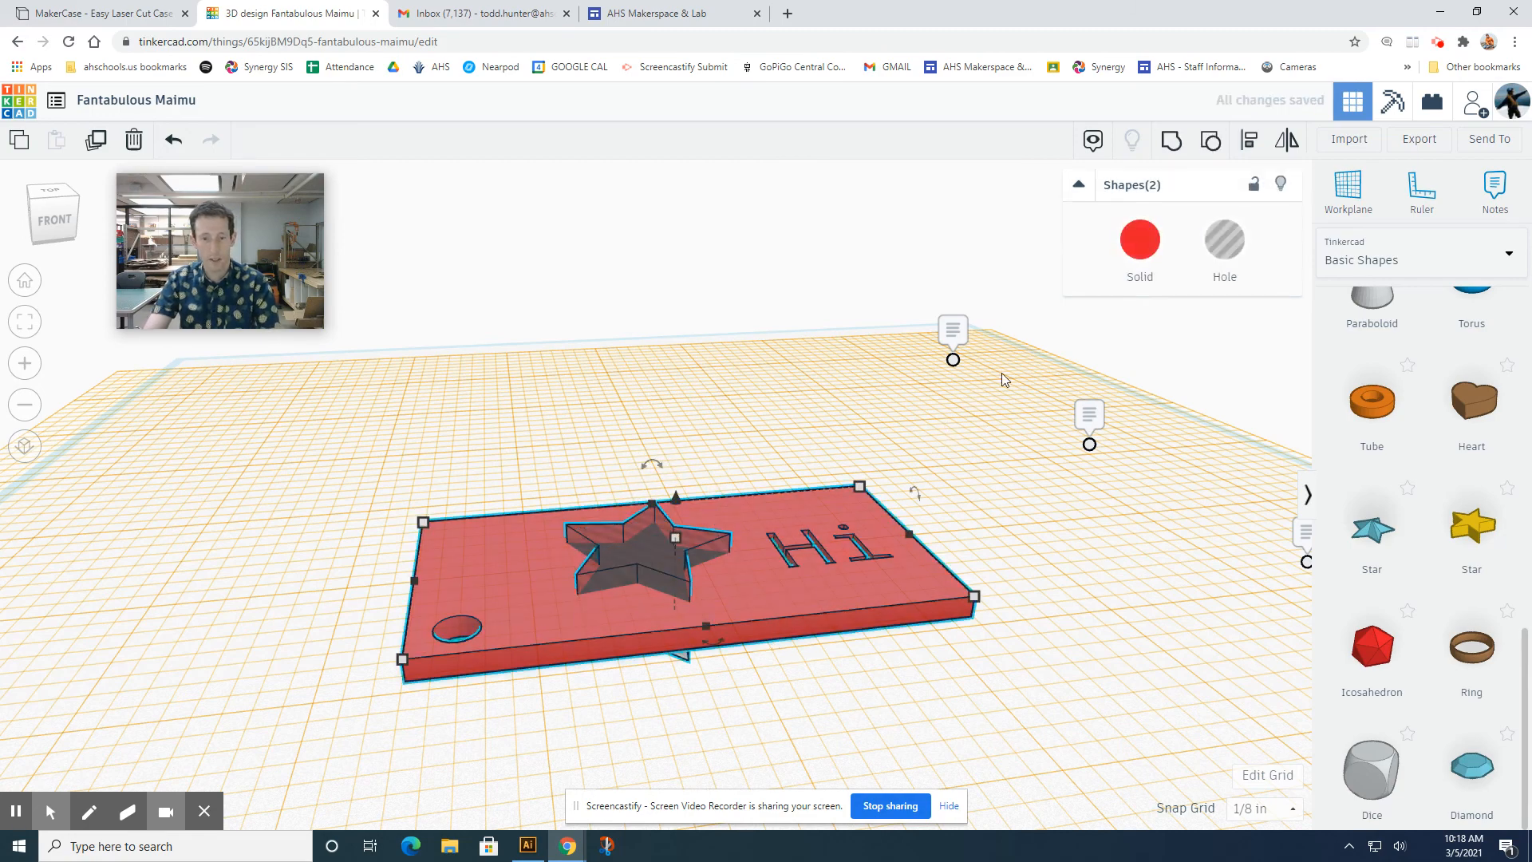
{"action": "left_click", "coordinate": [1170, 142]}
{"action": "right_click_drag", "start_coordinate": [683, 410], "coordinate": [622, 558]}
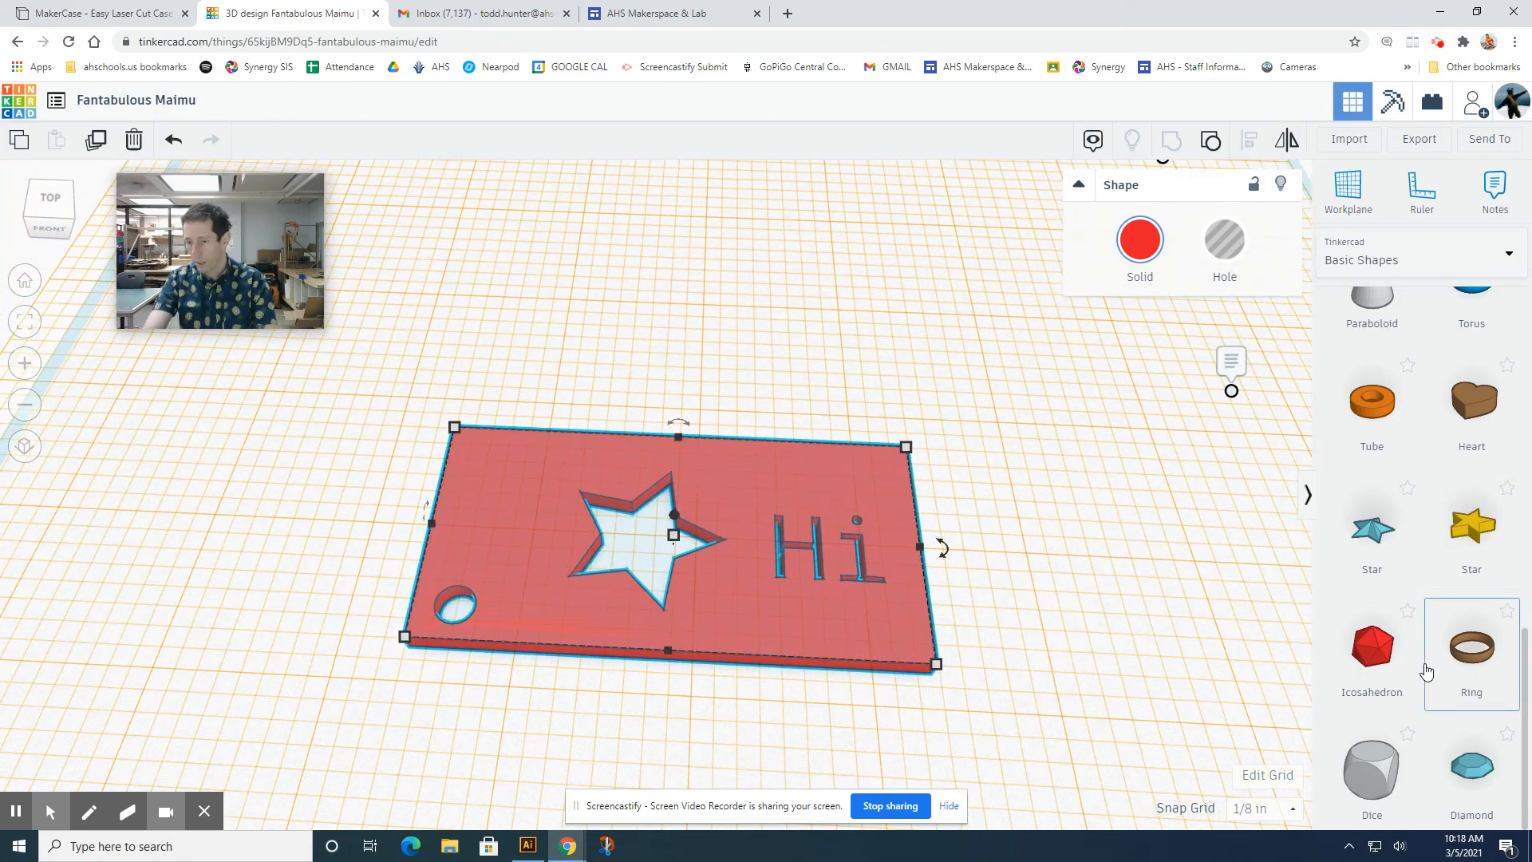
Place a hole cylinder from the Basic Shapes library at a corner of the plate's keyring end
{"action": "scroll", "coordinate": [1434, 620], "scroll_direction": "up", "scroll_amount": 5}
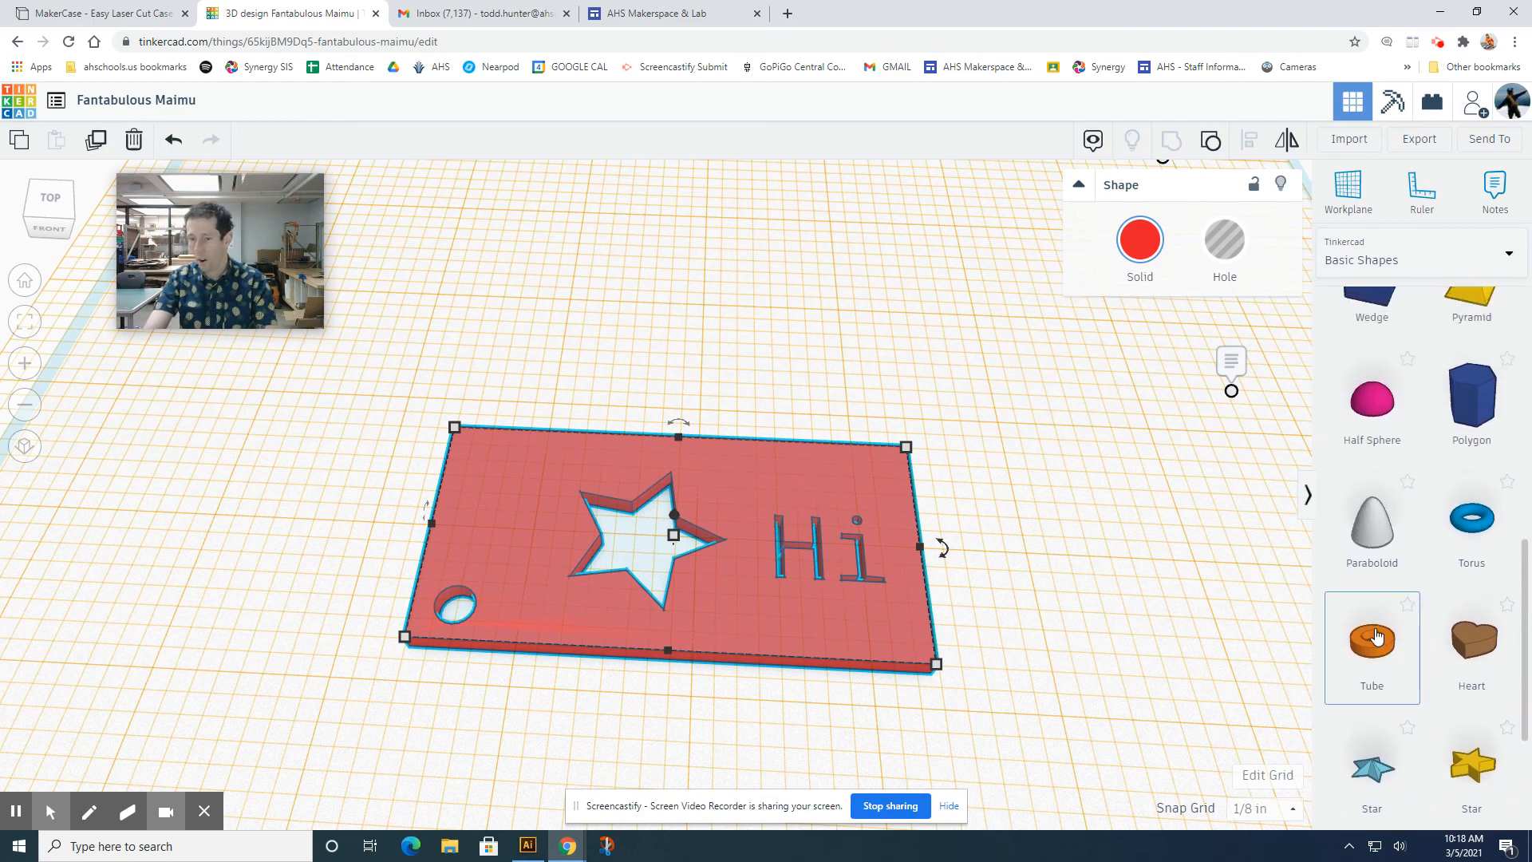
{"action": "scroll", "coordinate": [1369, 682], "scroll_direction": "down", "scroll_amount": 3}
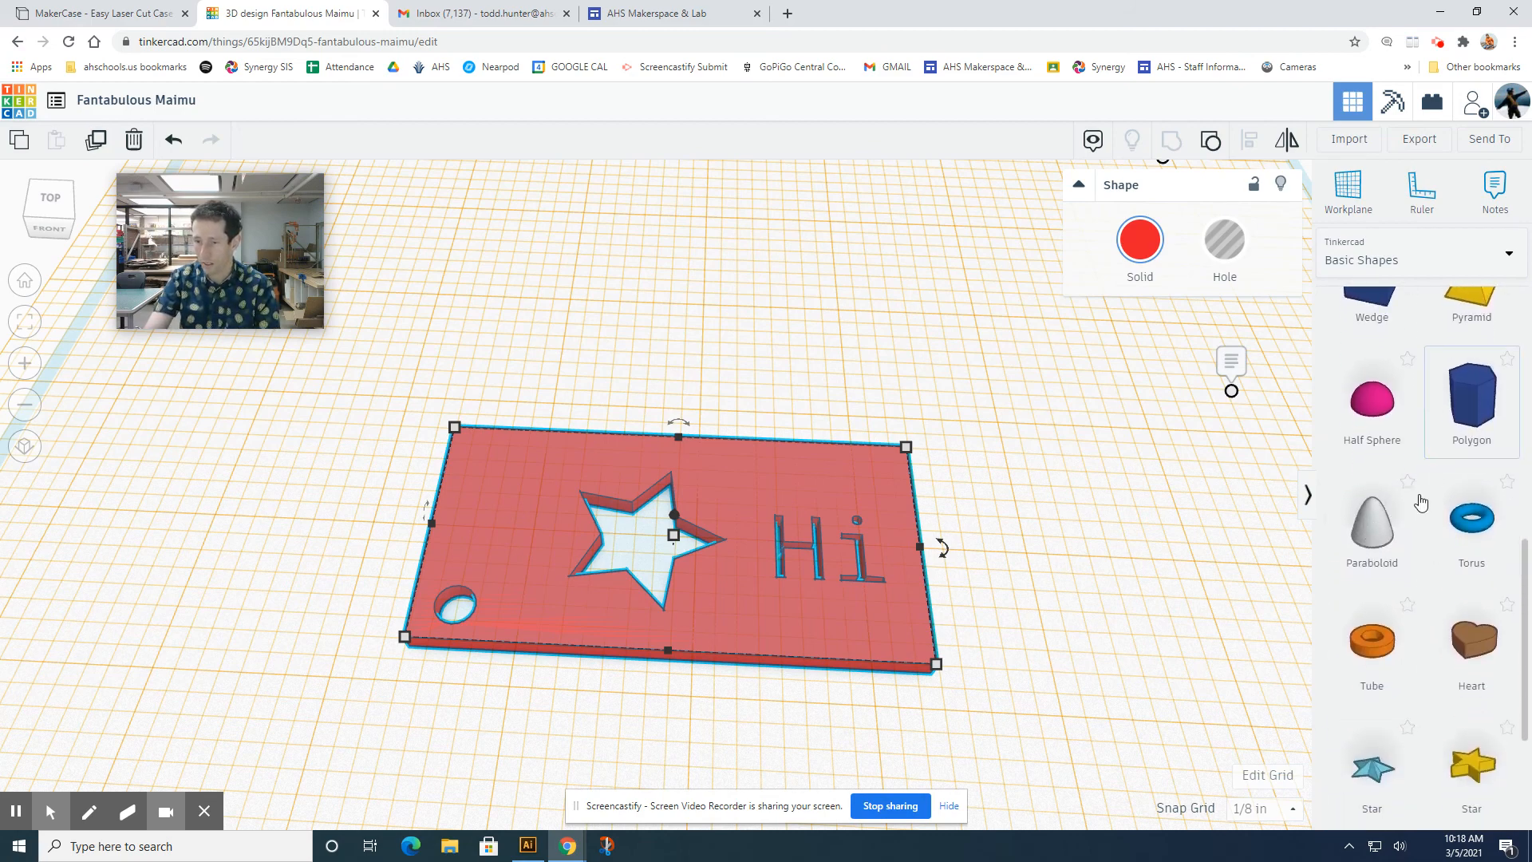
{"action": "scroll", "coordinate": [1460, 583], "scroll_direction": "up", "scroll_amount": 3}
{"action": "scroll", "coordinate": [1466, 537], "scroll_direction": "up", "scroll_amount": 4}
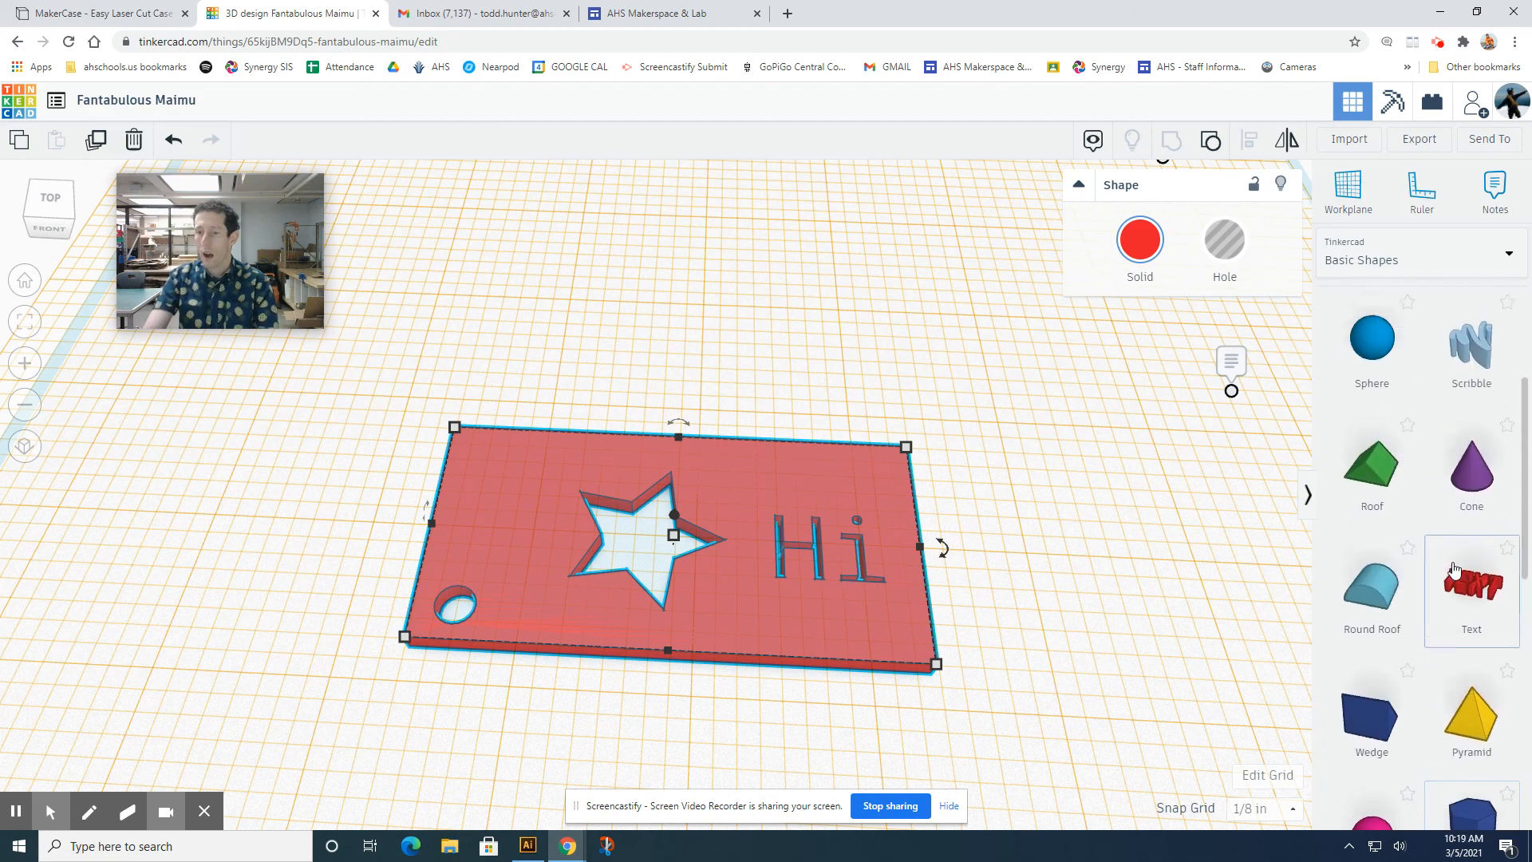
{"action": "scroll", "coordinate": [1460, 479], "scroll_direction": "up", "scroll_amount": 3}
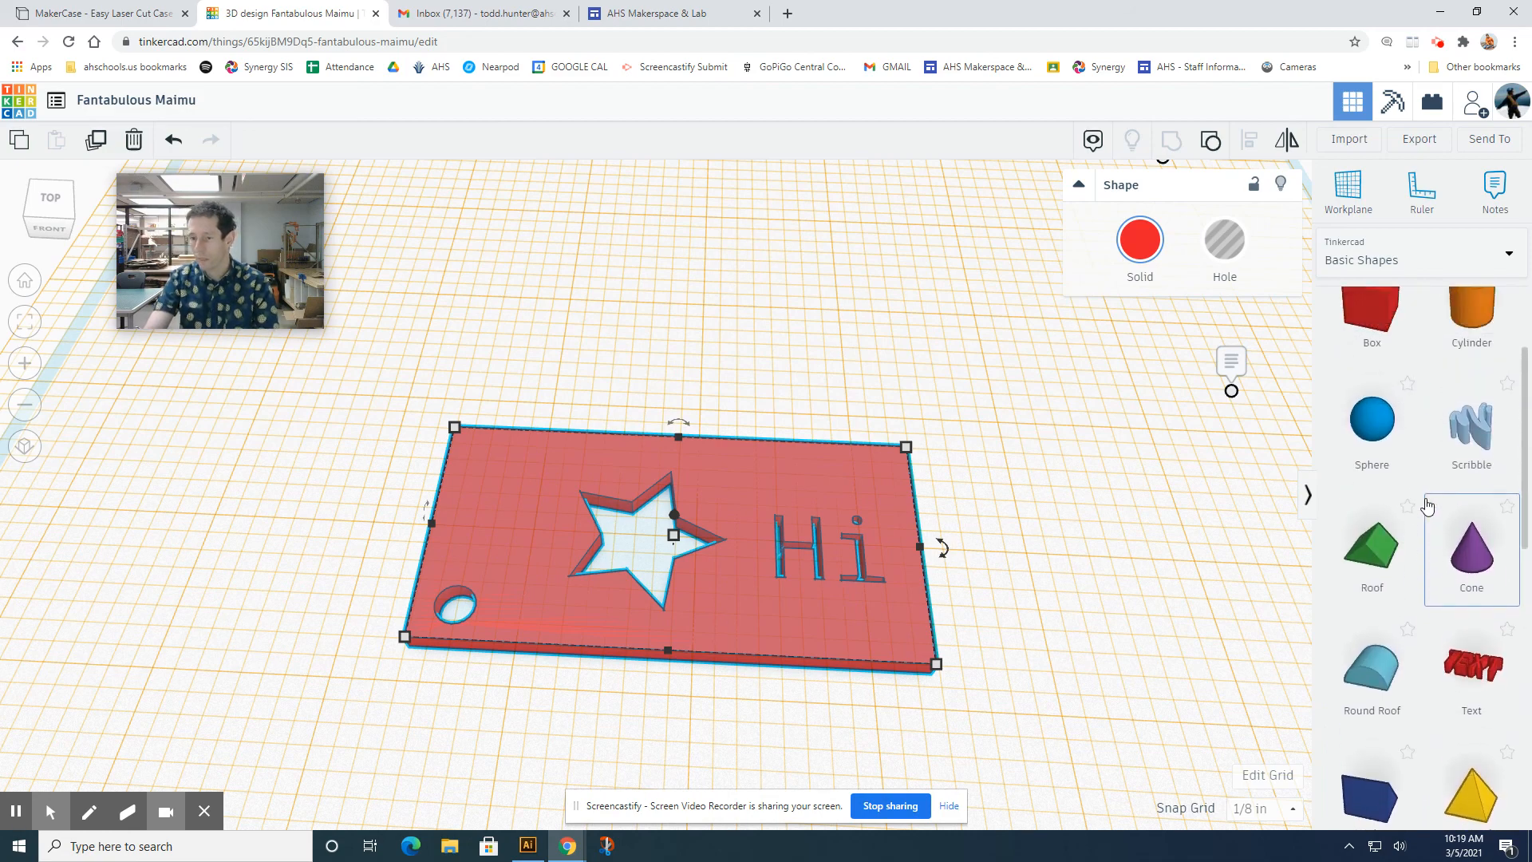
{"action": "left_click_drag", "start_coordinate": [1475, 457], "coordinate": [1487, 360]}
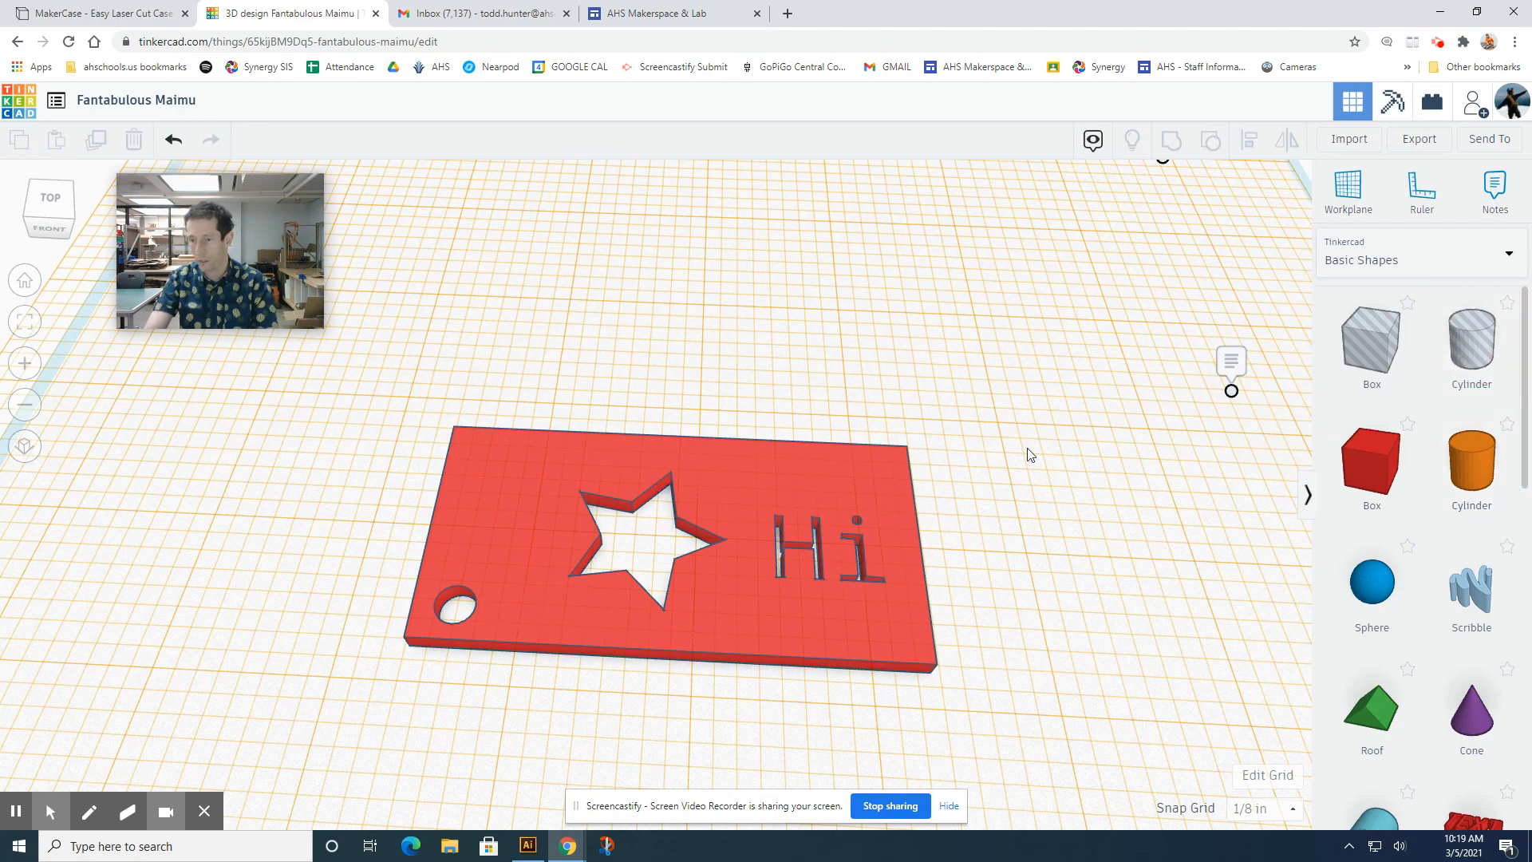
{"action": "left_click_drag", "start_coordinate": [1468, 361], "coordinate": [471, 433]}
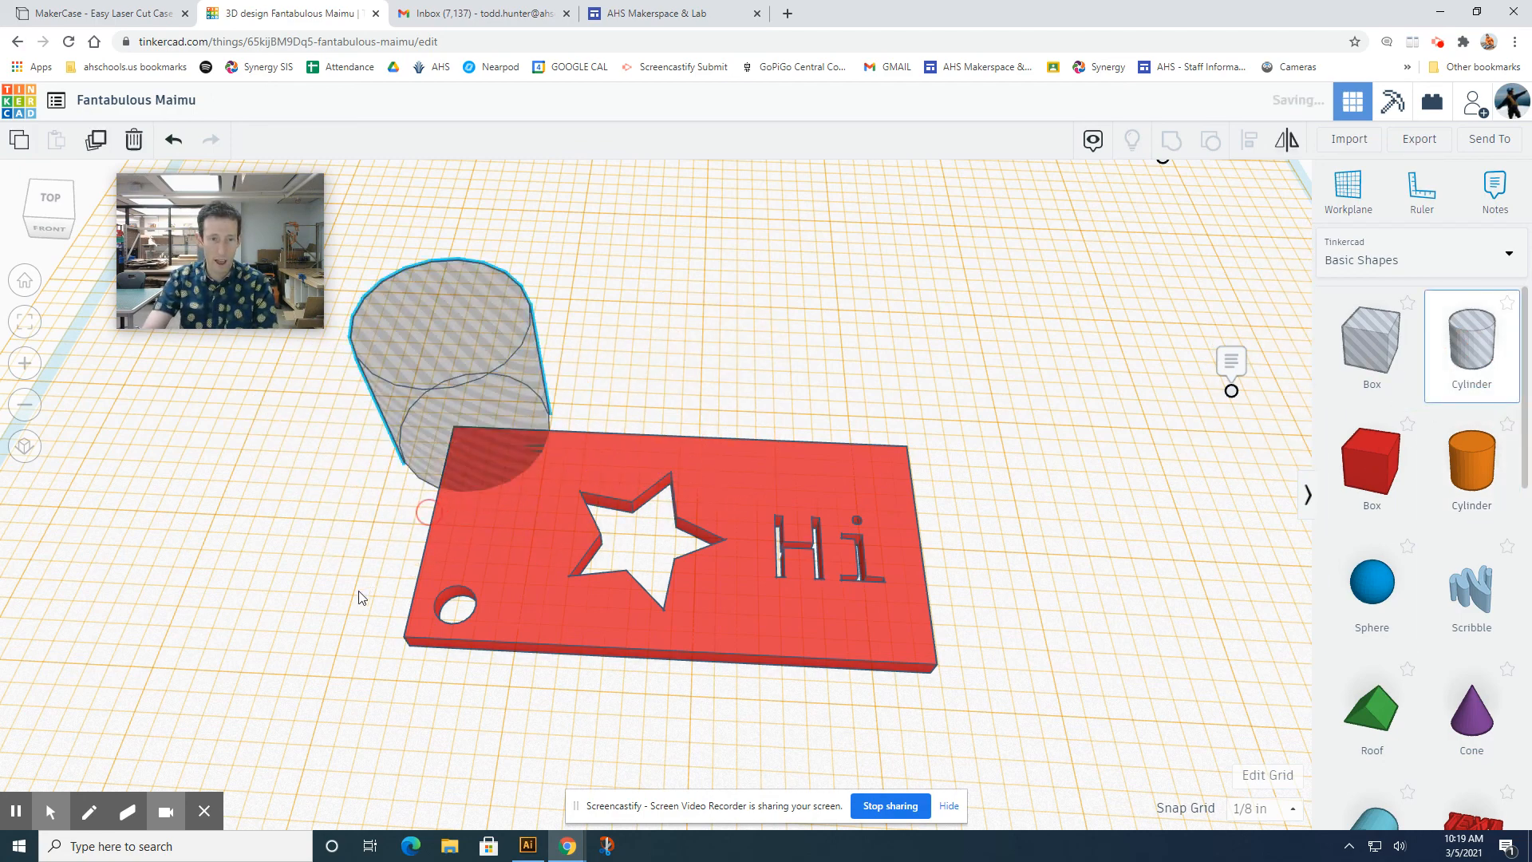
Enlarge the hole cylinder's base and move it over the plate's keyring end
{"action": "right_click_drag", "start_coordinate": [519, 568], "coordinate": [399, 505]}
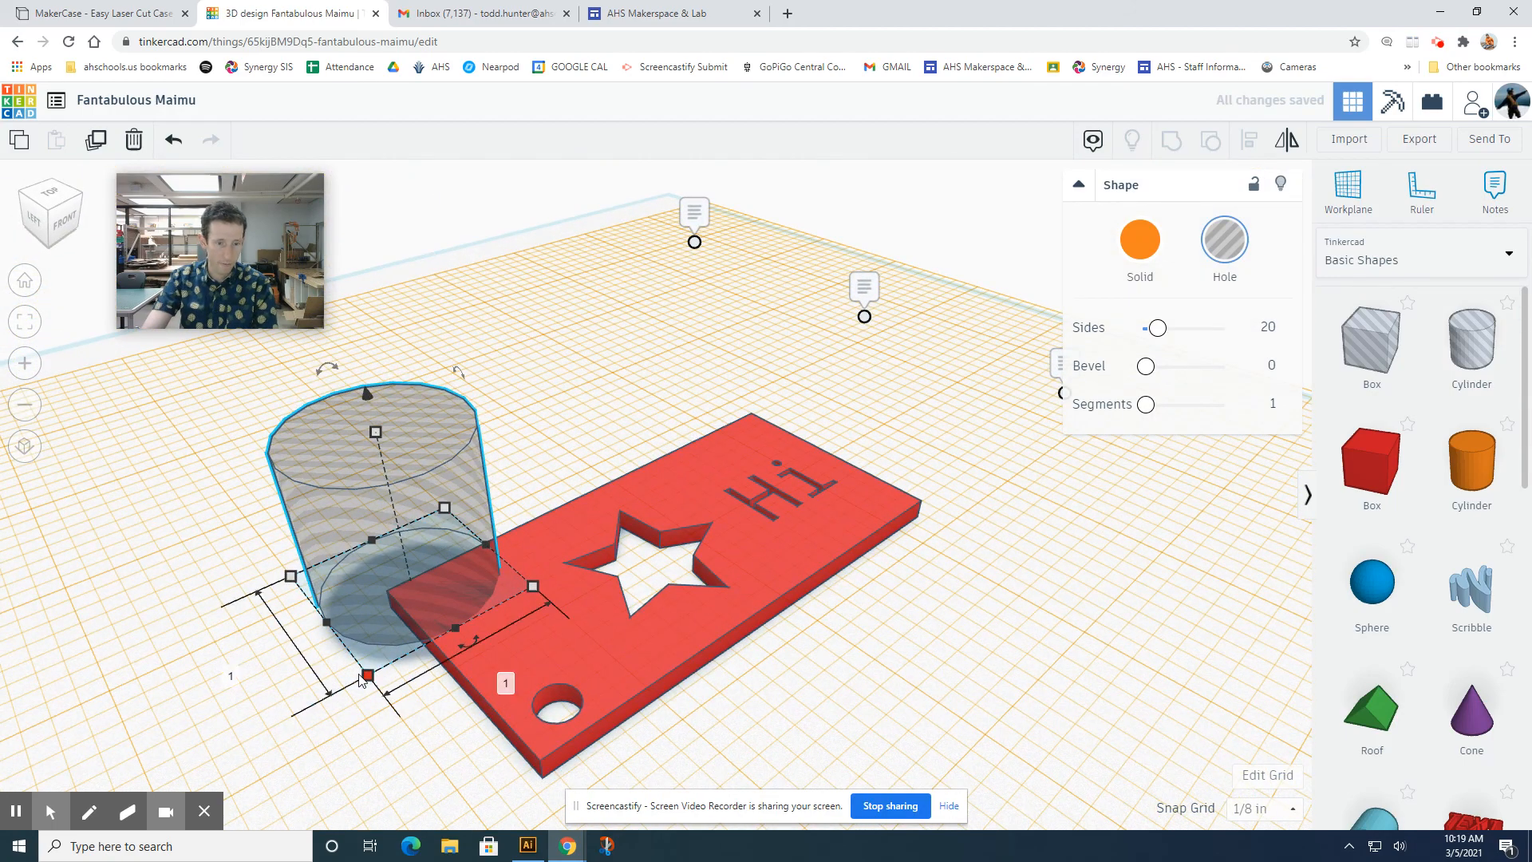
{"action": "left_click_drag", "start_coordinate": [368, 676], "coordinate": [323, 778]}
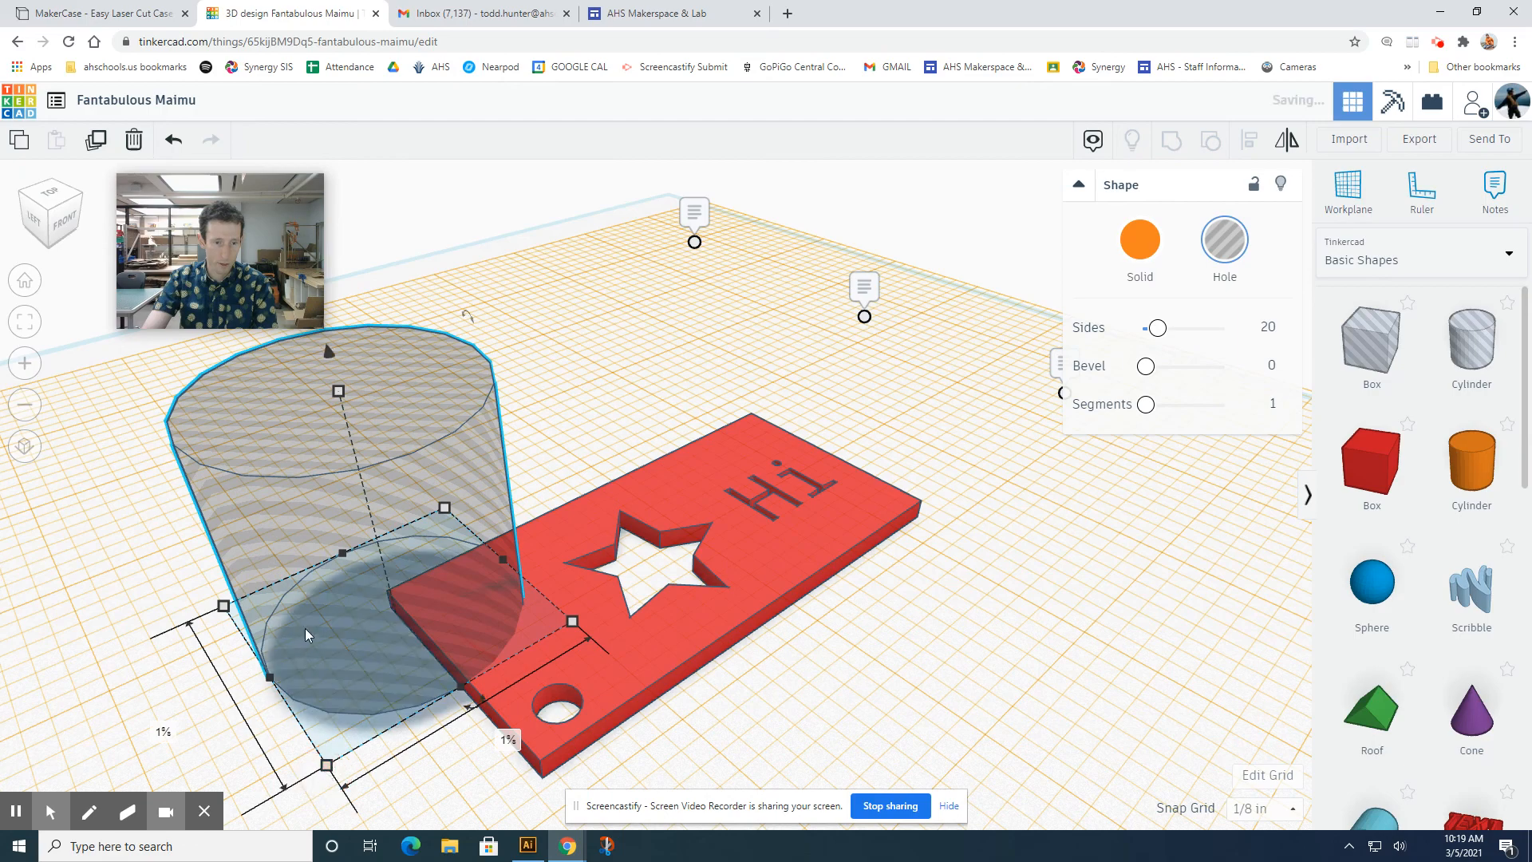
{"action": "left_click_drag", "start_coordinate": [305, 629], "coordinate": [480, 615]}
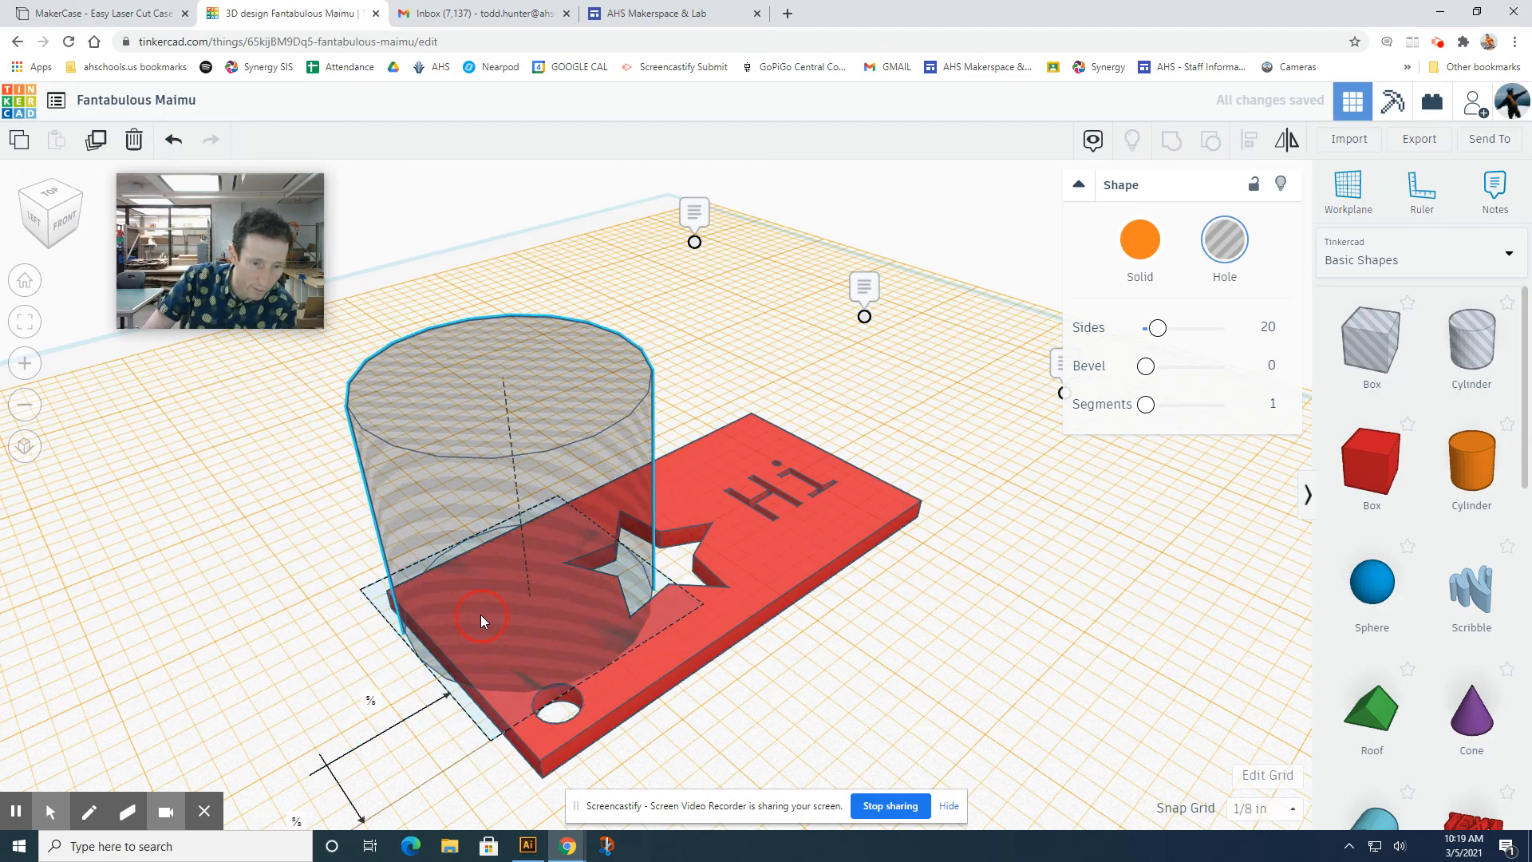
Set the snap grid to 1/32 in, nudge the hole cylinder at the keyring end and lower it through the plate
{"action": "right_click_drag", "start_coordinate": [447, 718], "coordinate": [811, 576]}
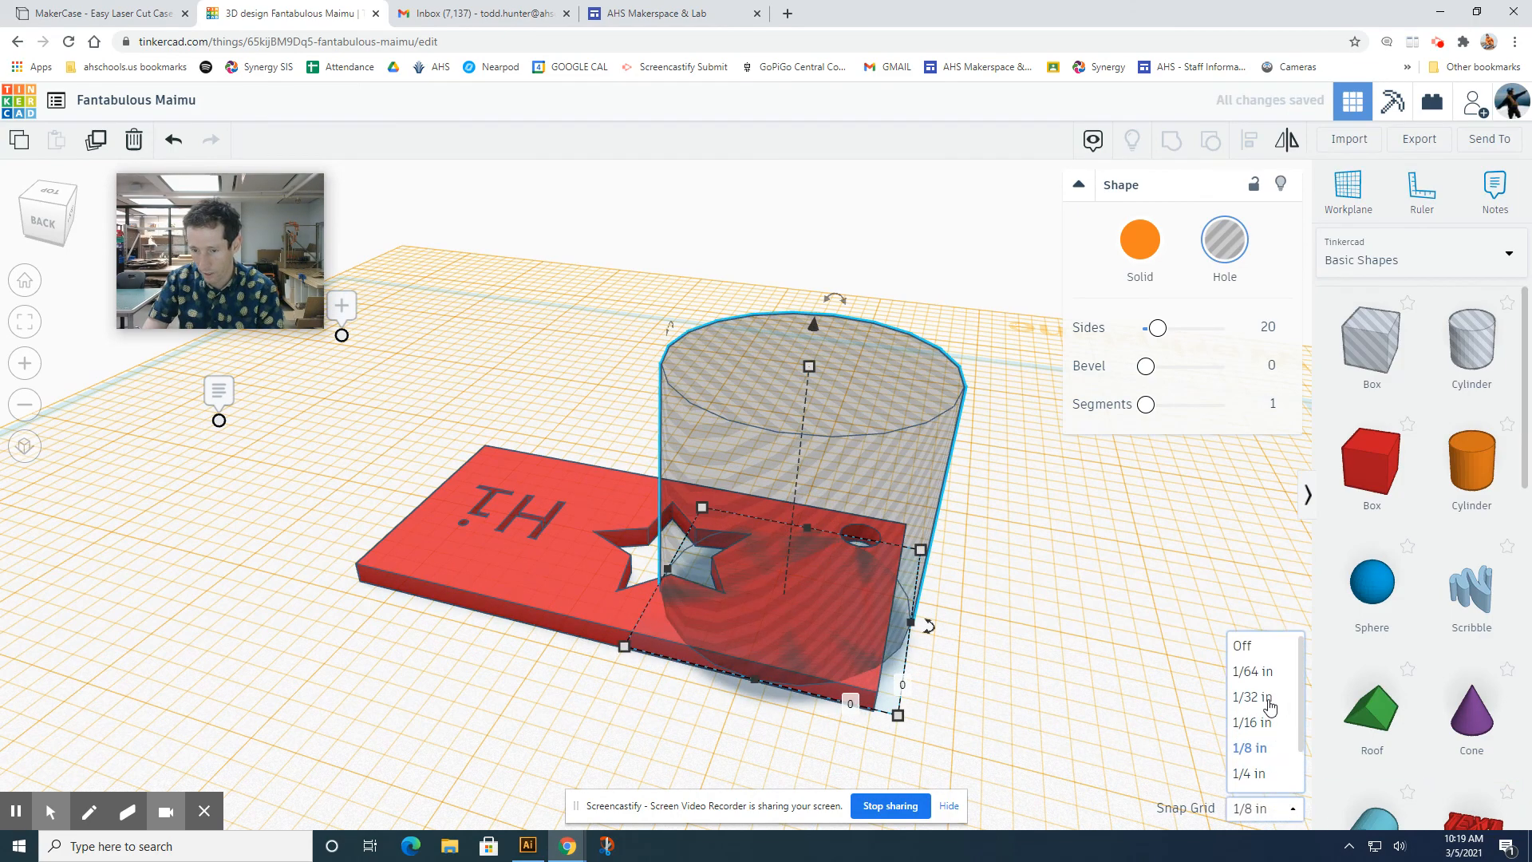
{"action": "left_click", "coordinate": [1251, 696]}
{"action": "left_click_drag", "start_coordinate": [791, 619], "coordinate": [783, 635]}
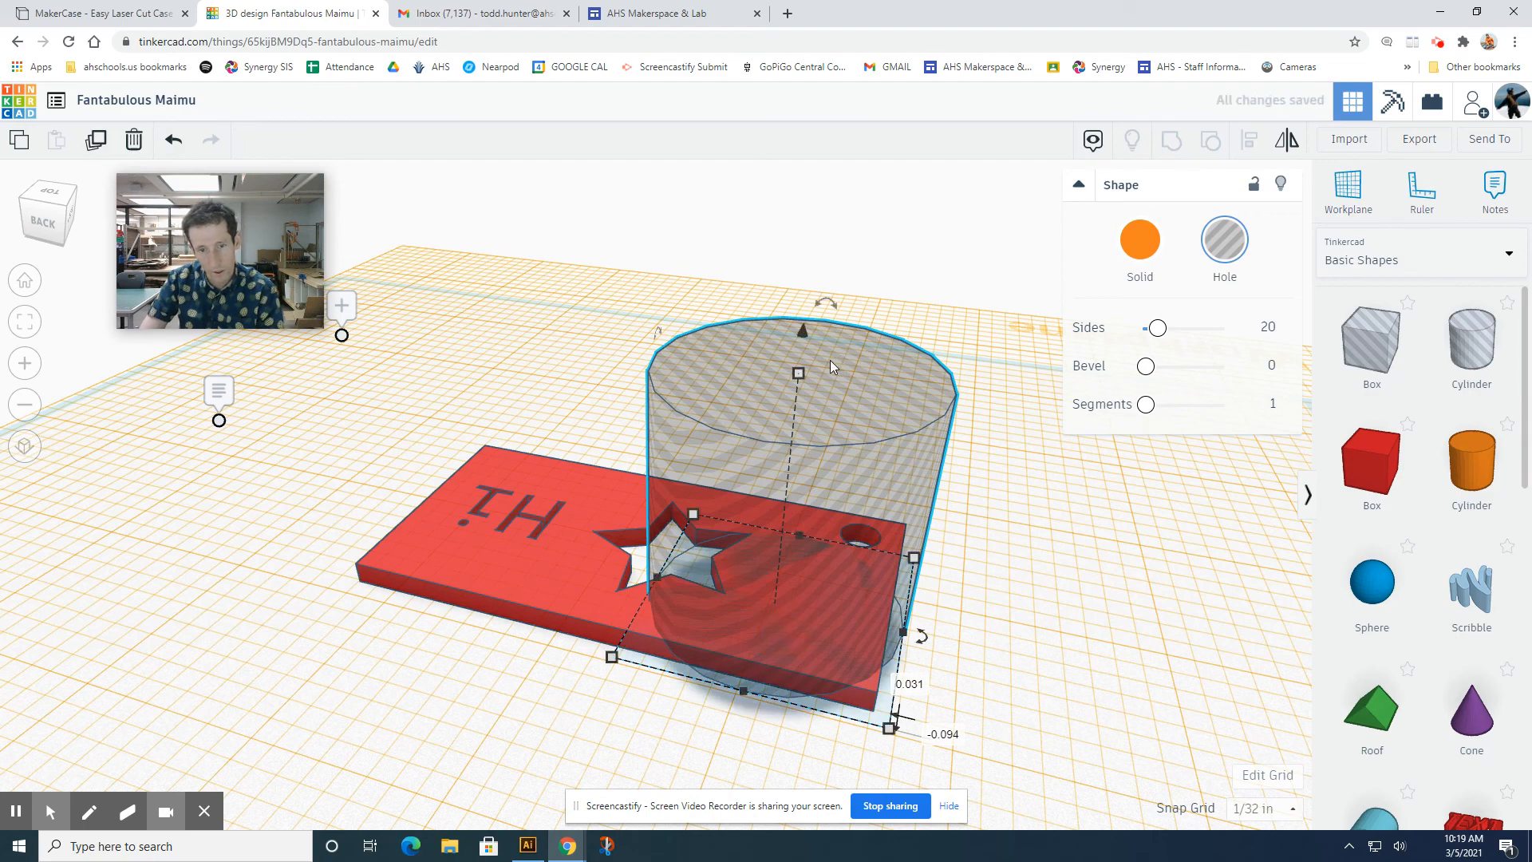
{"action": "left_click_drag", "start_coordinate": [802, 345], "coordinate": [790, 357]}
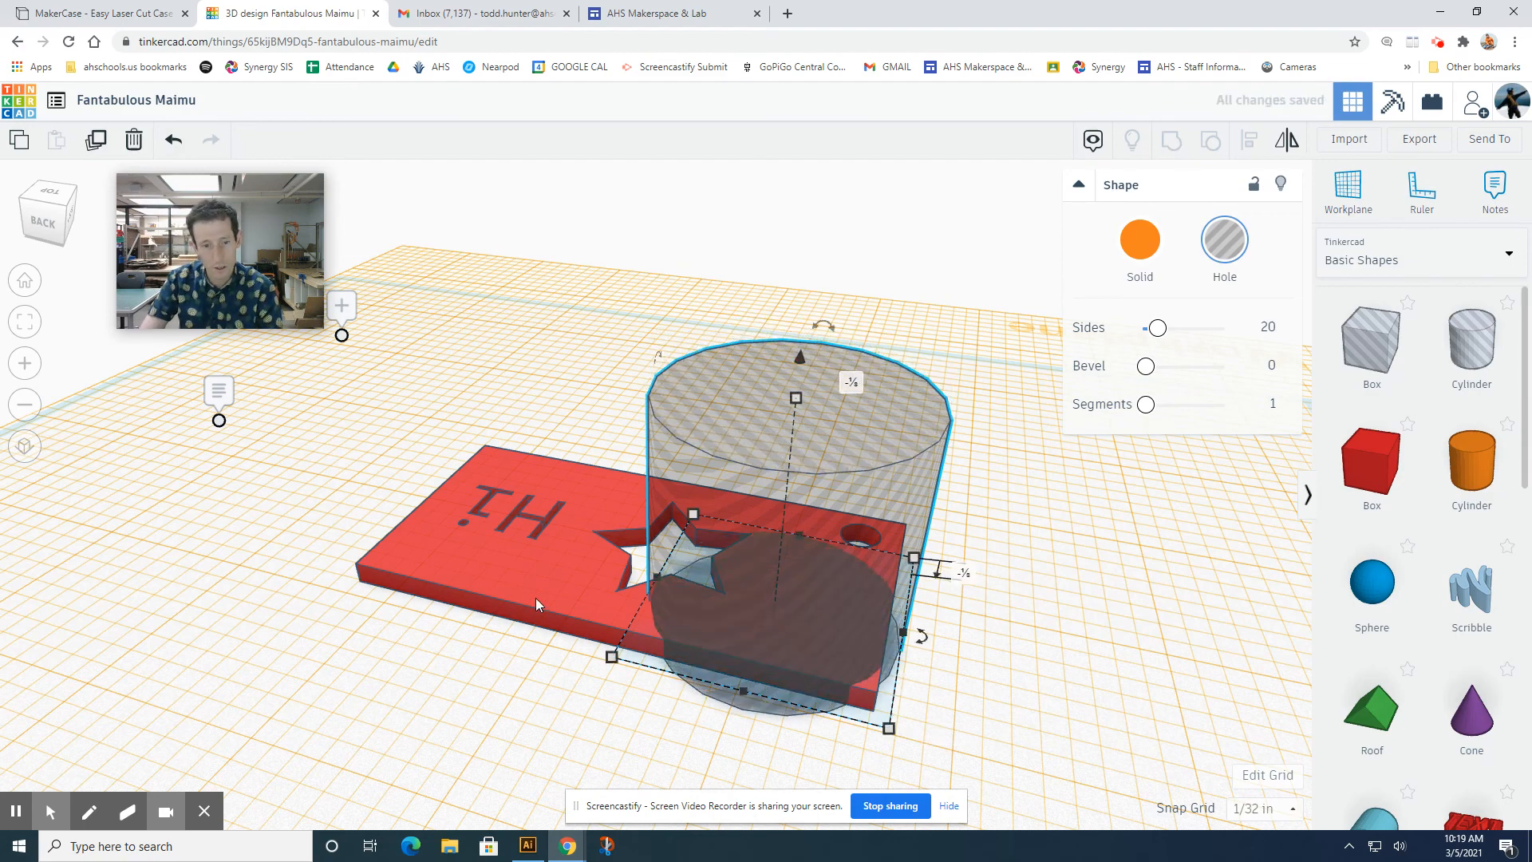
Try to cut the cylinder out of the plate's keyring end by grouping them, and undo the grouping
{"action": "left_click", "coordinate": [688, 558], "text": "shift"}
{"action": "left_click", "coordinate": [1170, 142]}
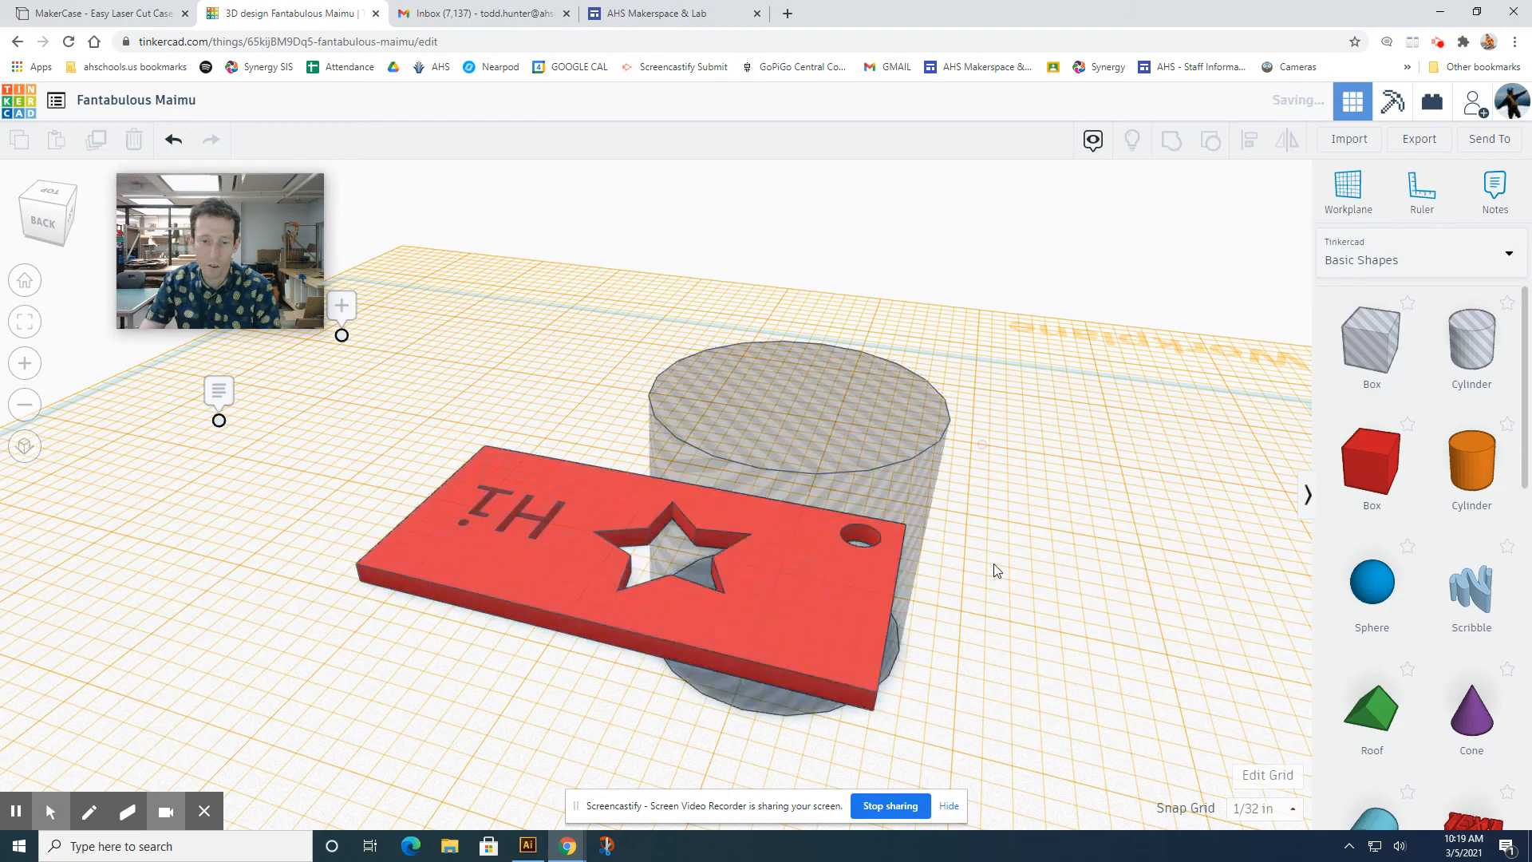
{"action": "key", "text": "ctrl+z"}
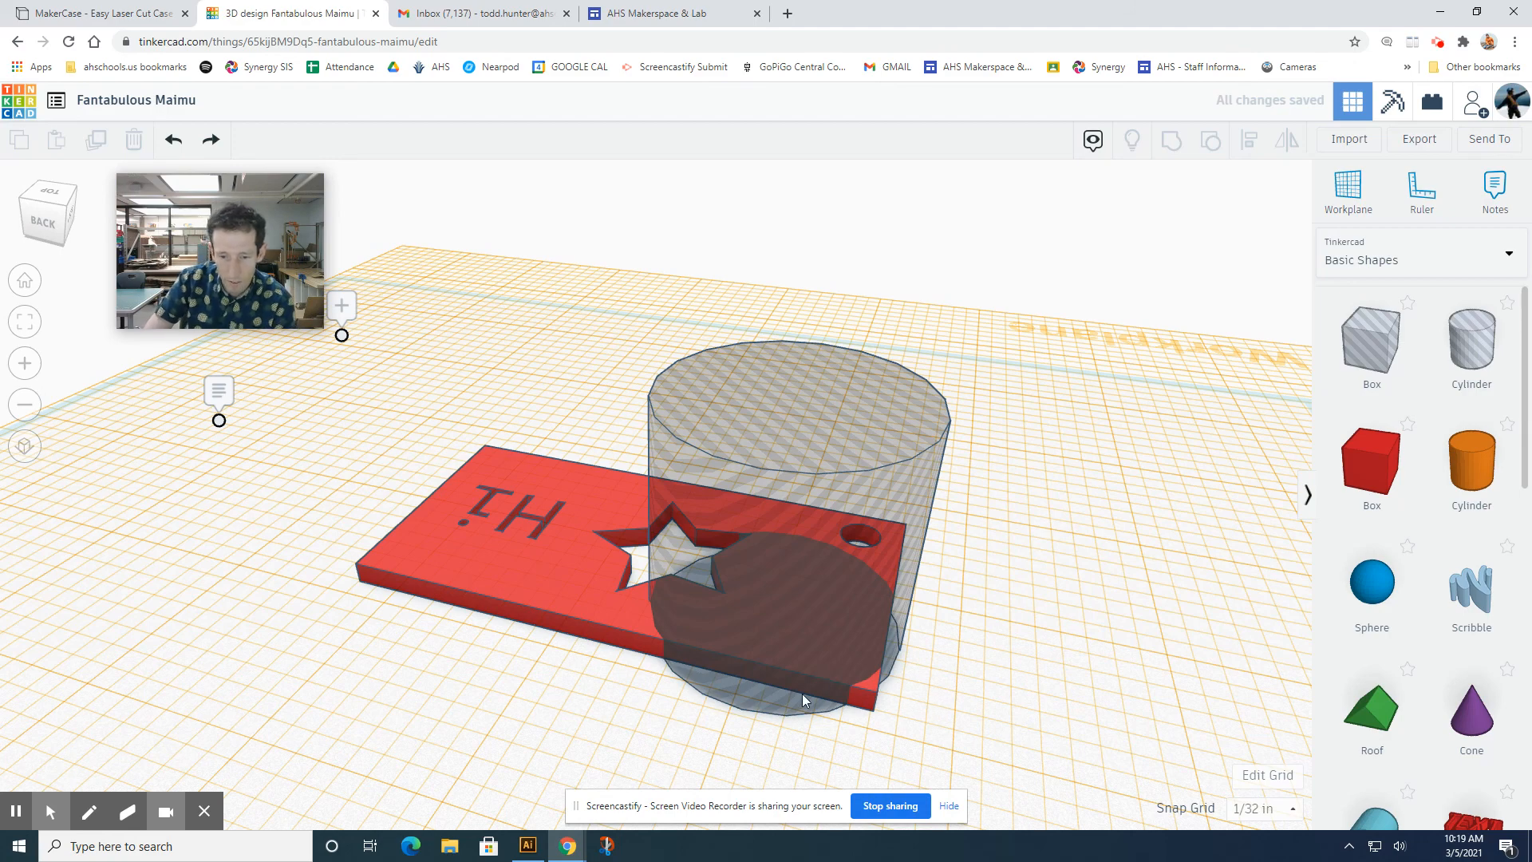
Move the hole cylinder to the plate corner nearest the dot of the "i" and group it with the plate
{"action": "left_click_drag", "start_coordinate": [729, 614], "coordinate": [137, 584]}
{"action": "left_click", "coordinate": [481, 563], "text": "shift"}
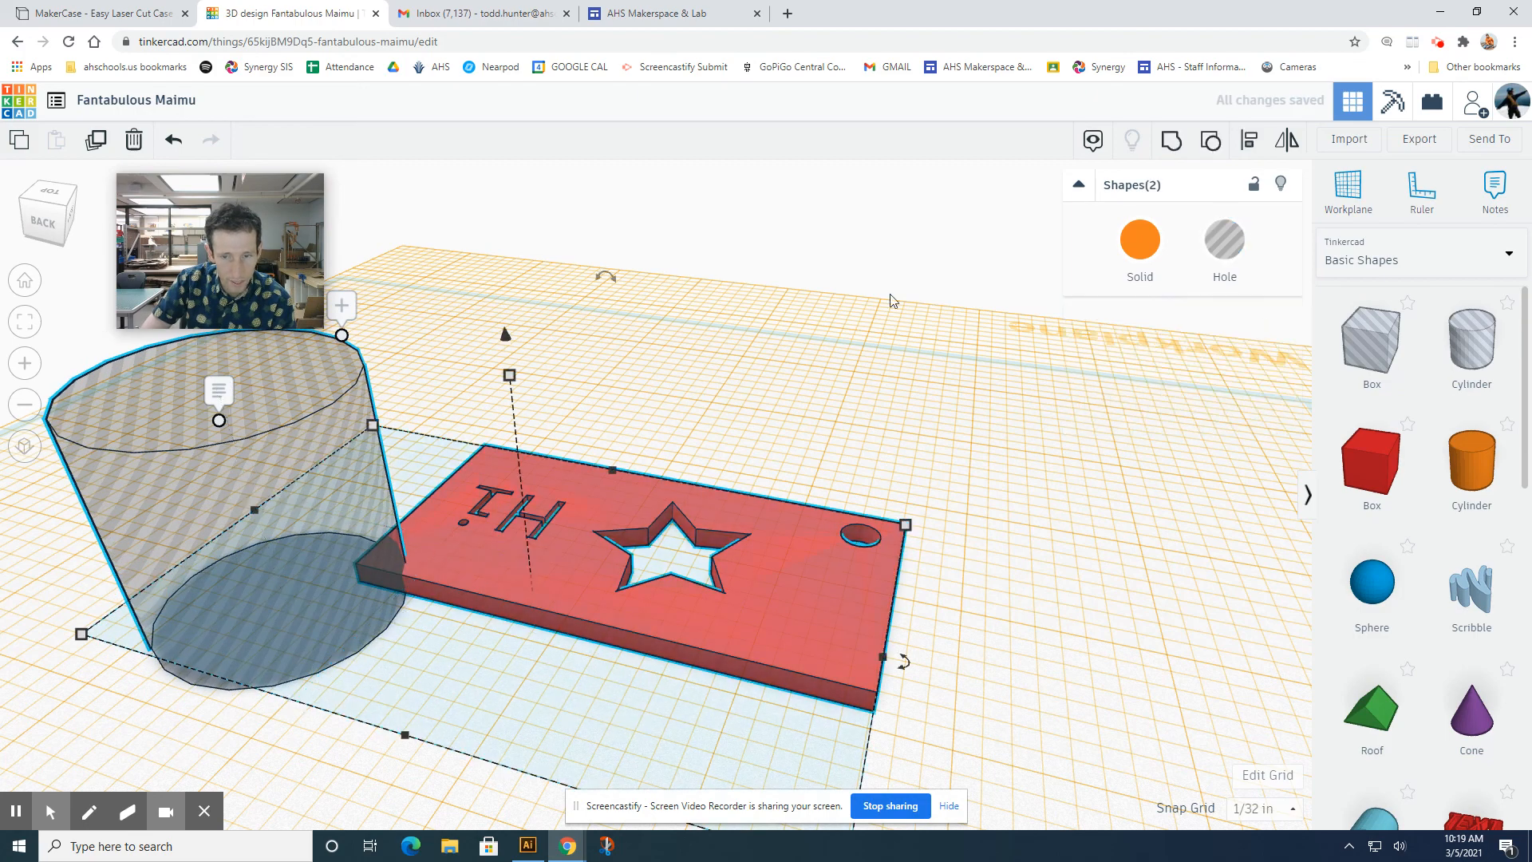
{"action": "left_click", "coordinate": [1165, 150]}
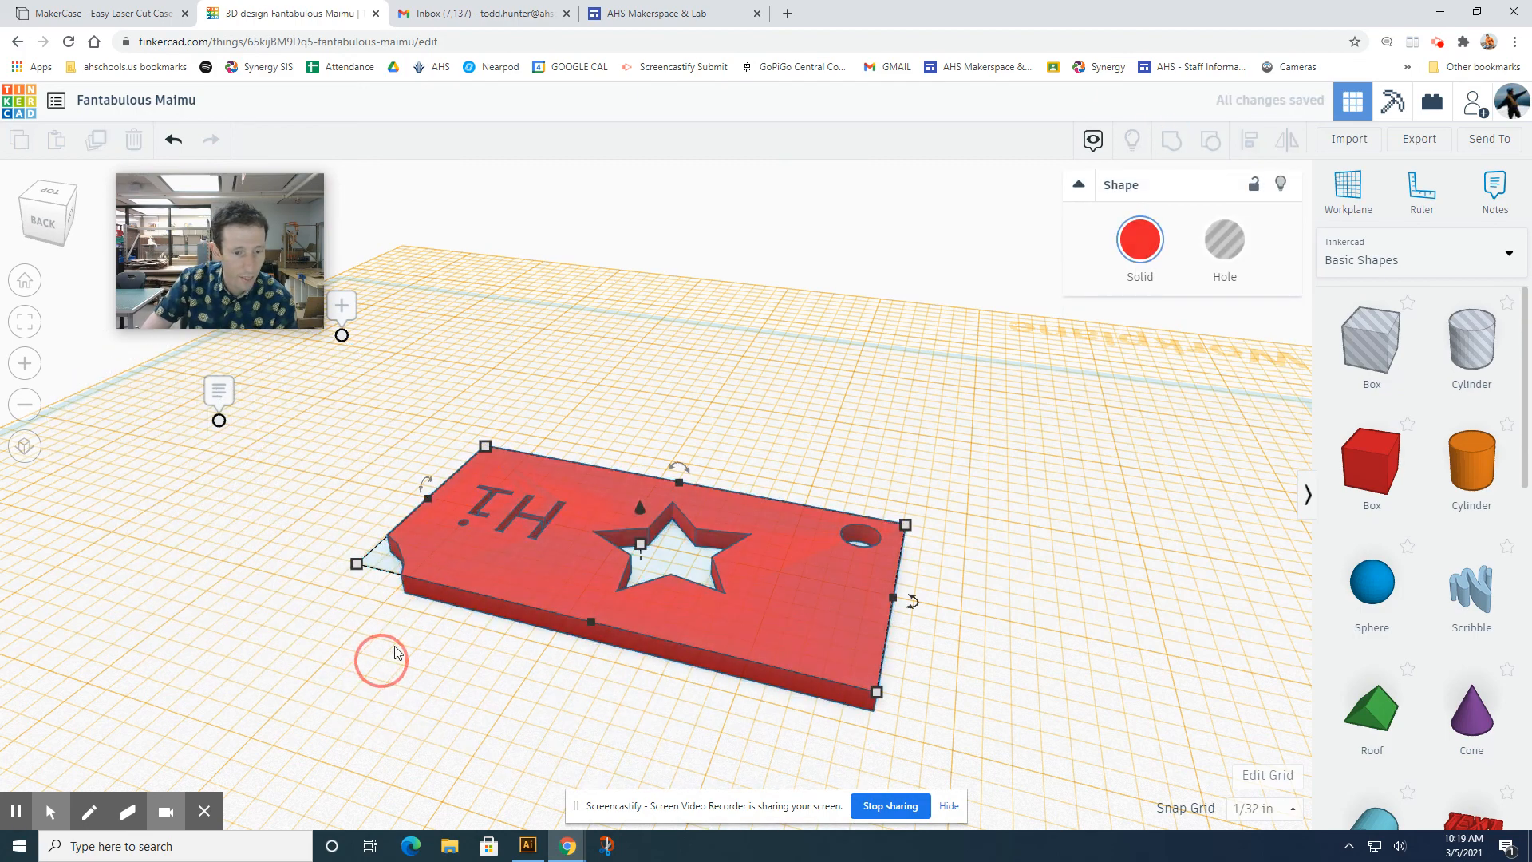
Undo the corner cut and smooth the hole cylinder by setting it to 64 sides and 10 segments
{"action": "right_click_drag", "start_coordinate": [380, 660], "coordinate": [402, 697]}
{"action": "key", "text": "ctrl+z"}
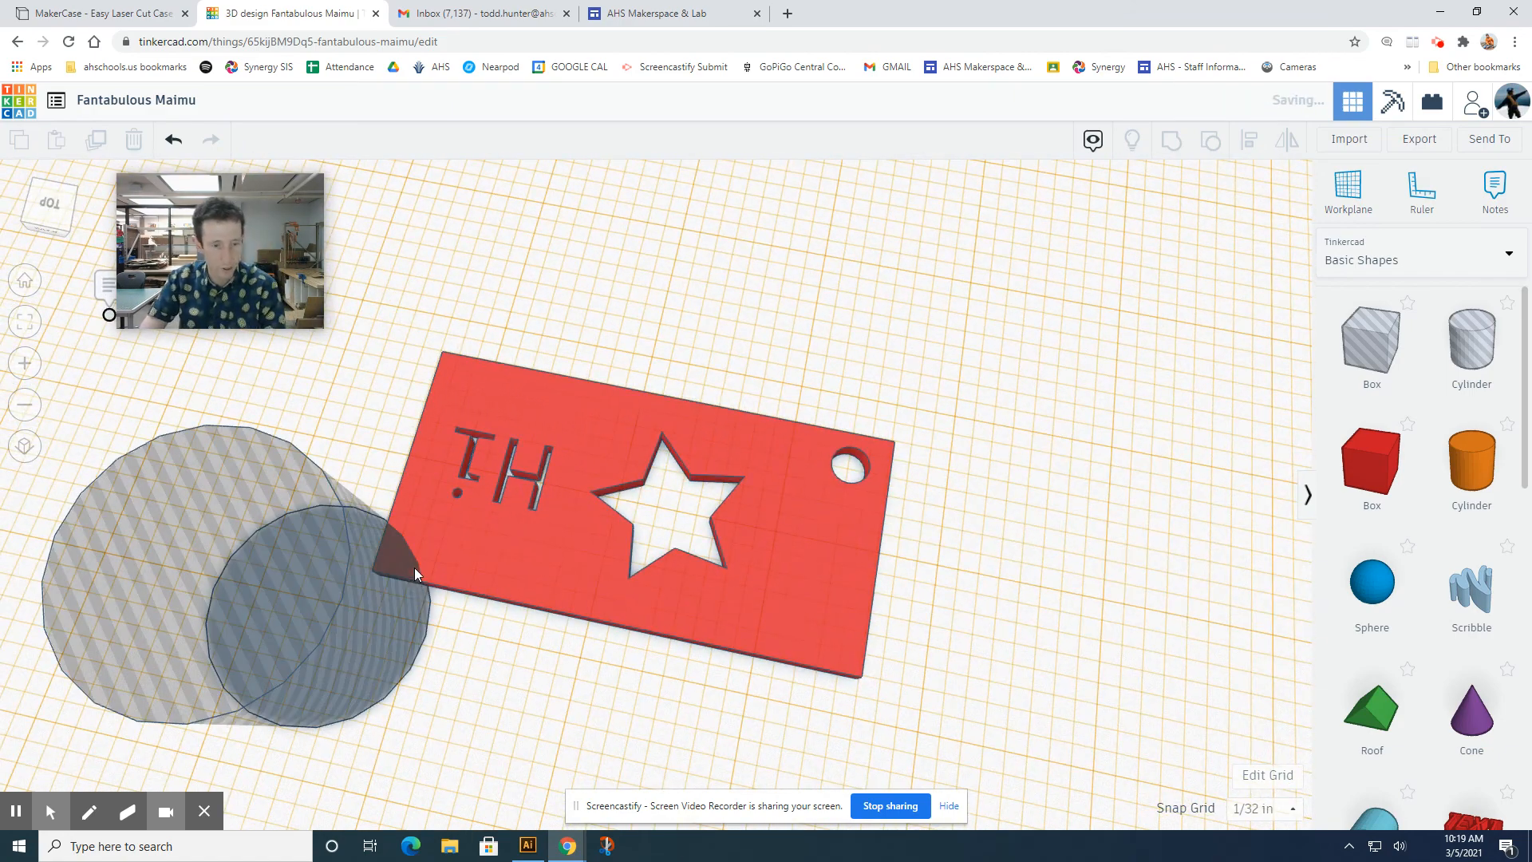
{"action": "left_click", "coordinate": [336, 646]}
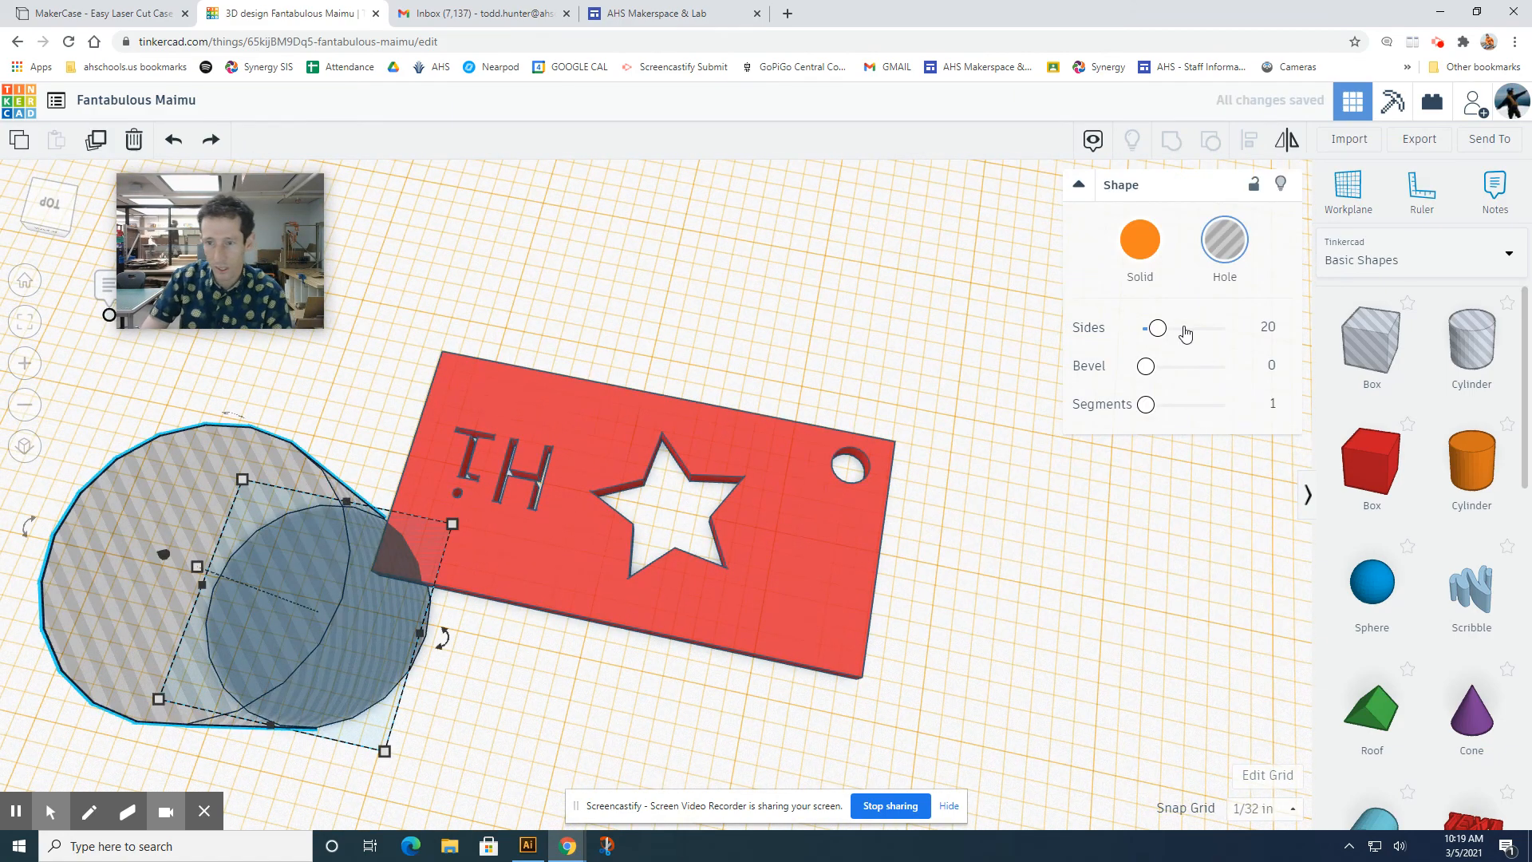
{"action": "left_click_drag", "start_coordinate": [1163, 338], "coordinate": [1225, 337]}
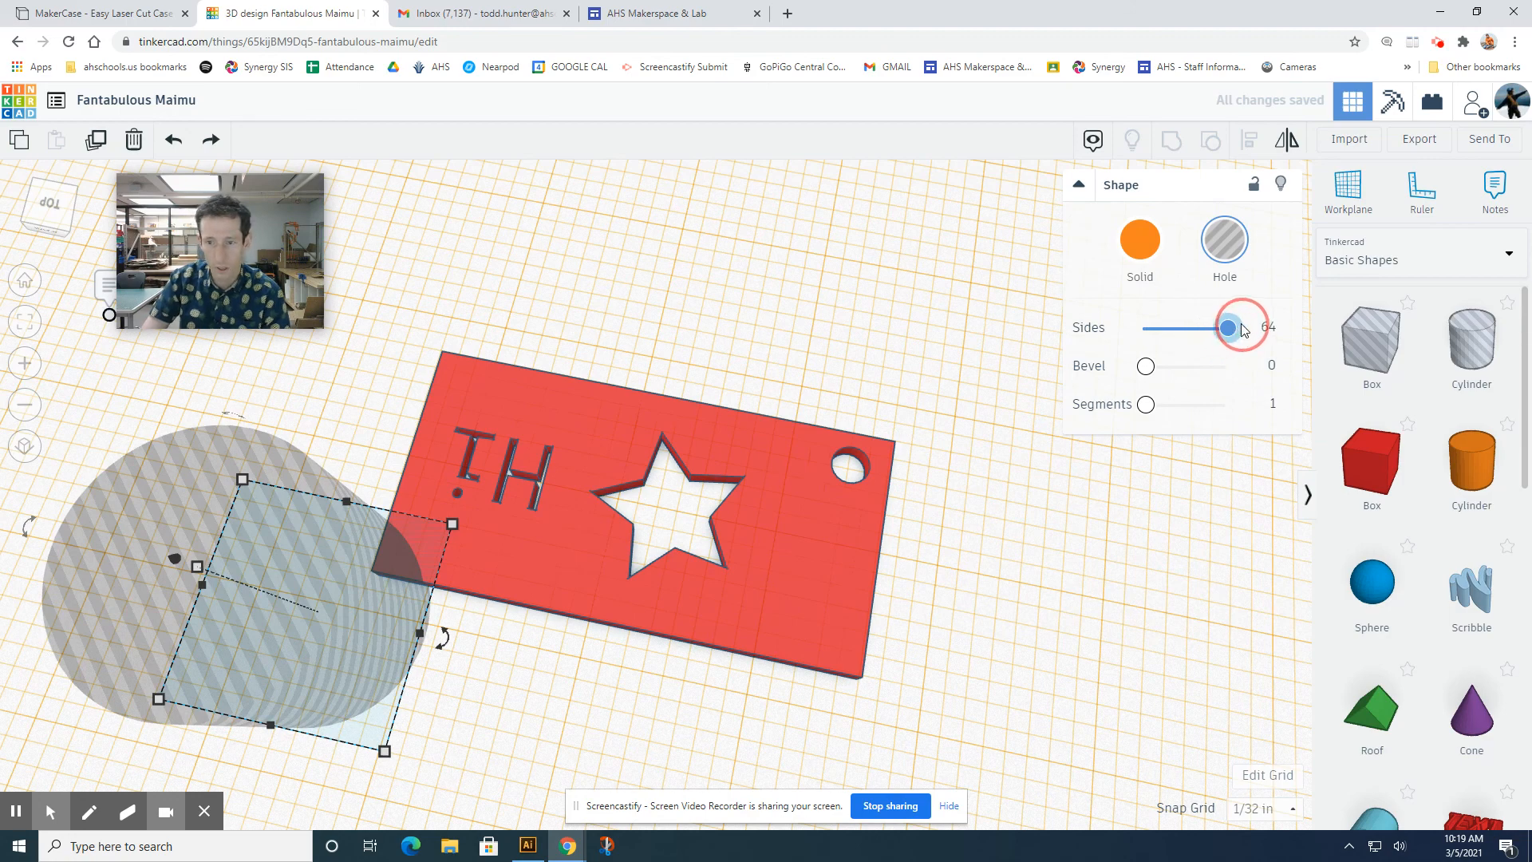
{"action": "left_click_drag", "start_coordinate": [1146, 404], "coordinate": [1259, 393]}
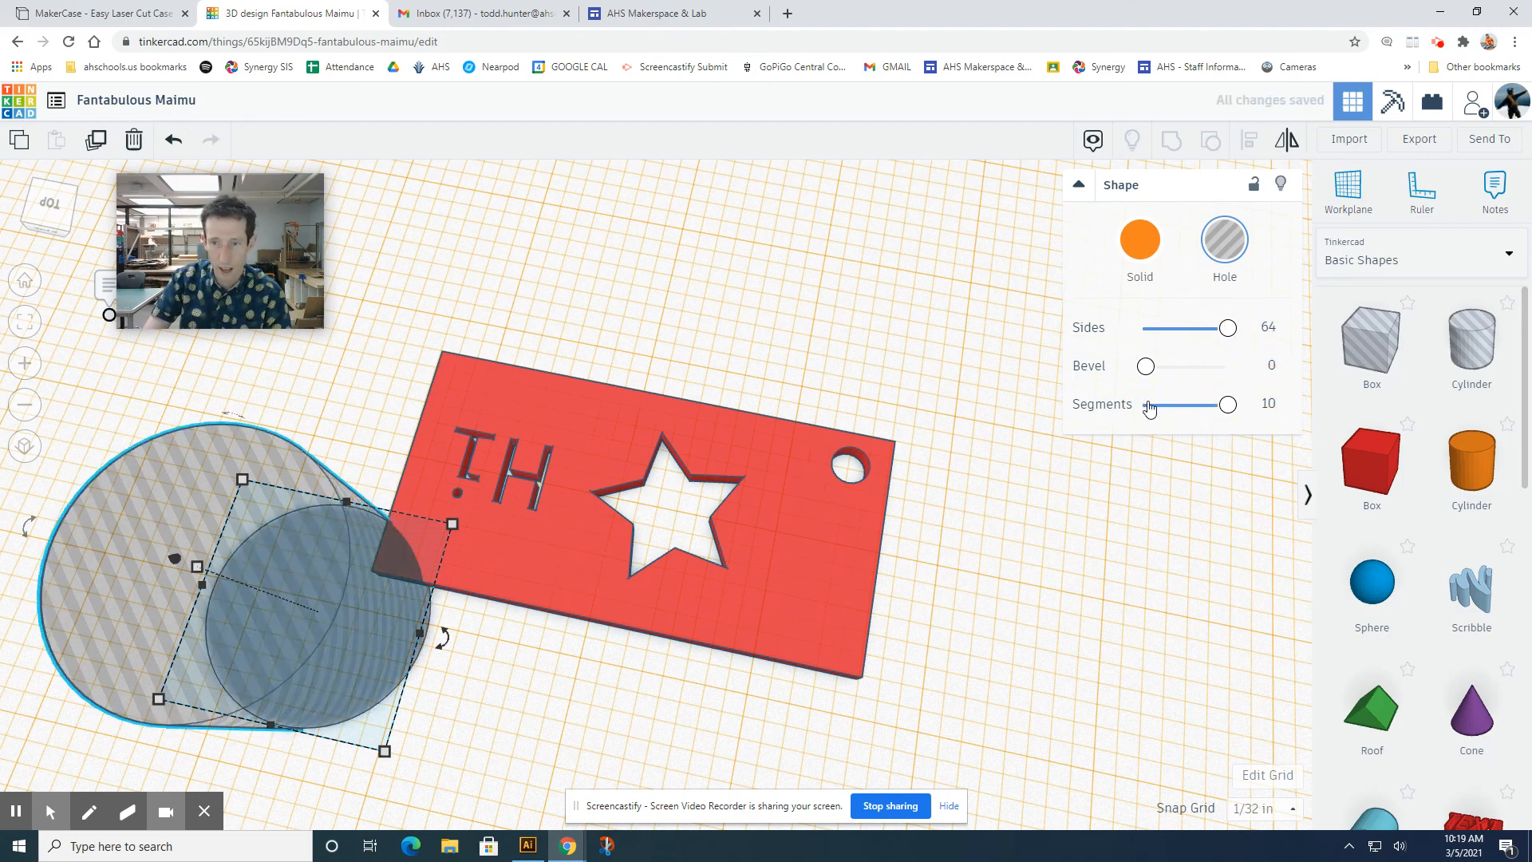
Group the smoothed hole cylinder with the plate to cut a concave curve into the corner beside "Hi"
{"action": "left_click", "coordinate": [528, 575], "text": "shift"}
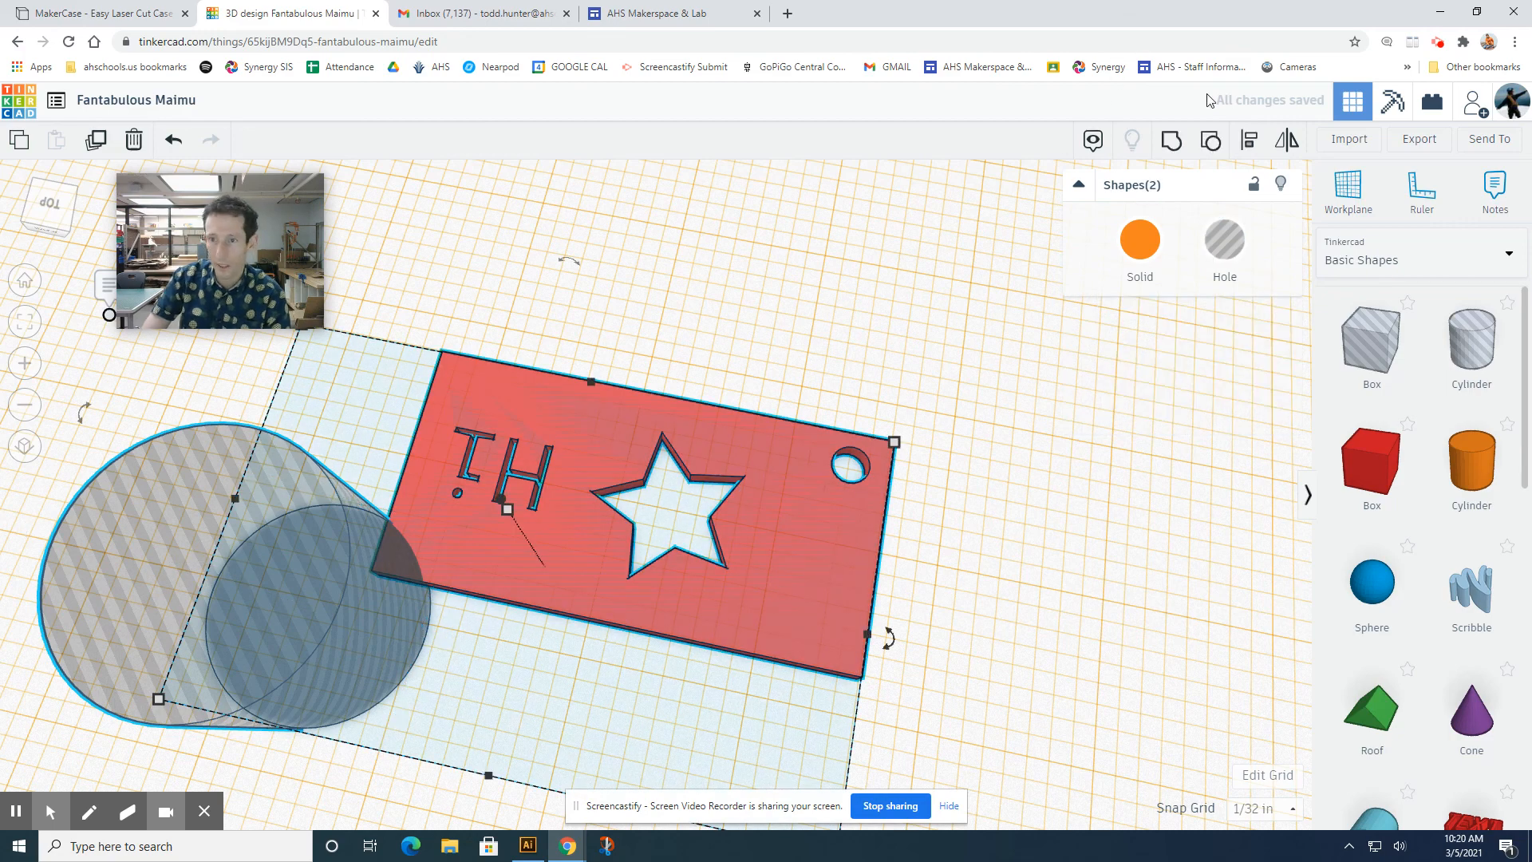
{"action": "left_click", "coordinate": [1171, 142]}
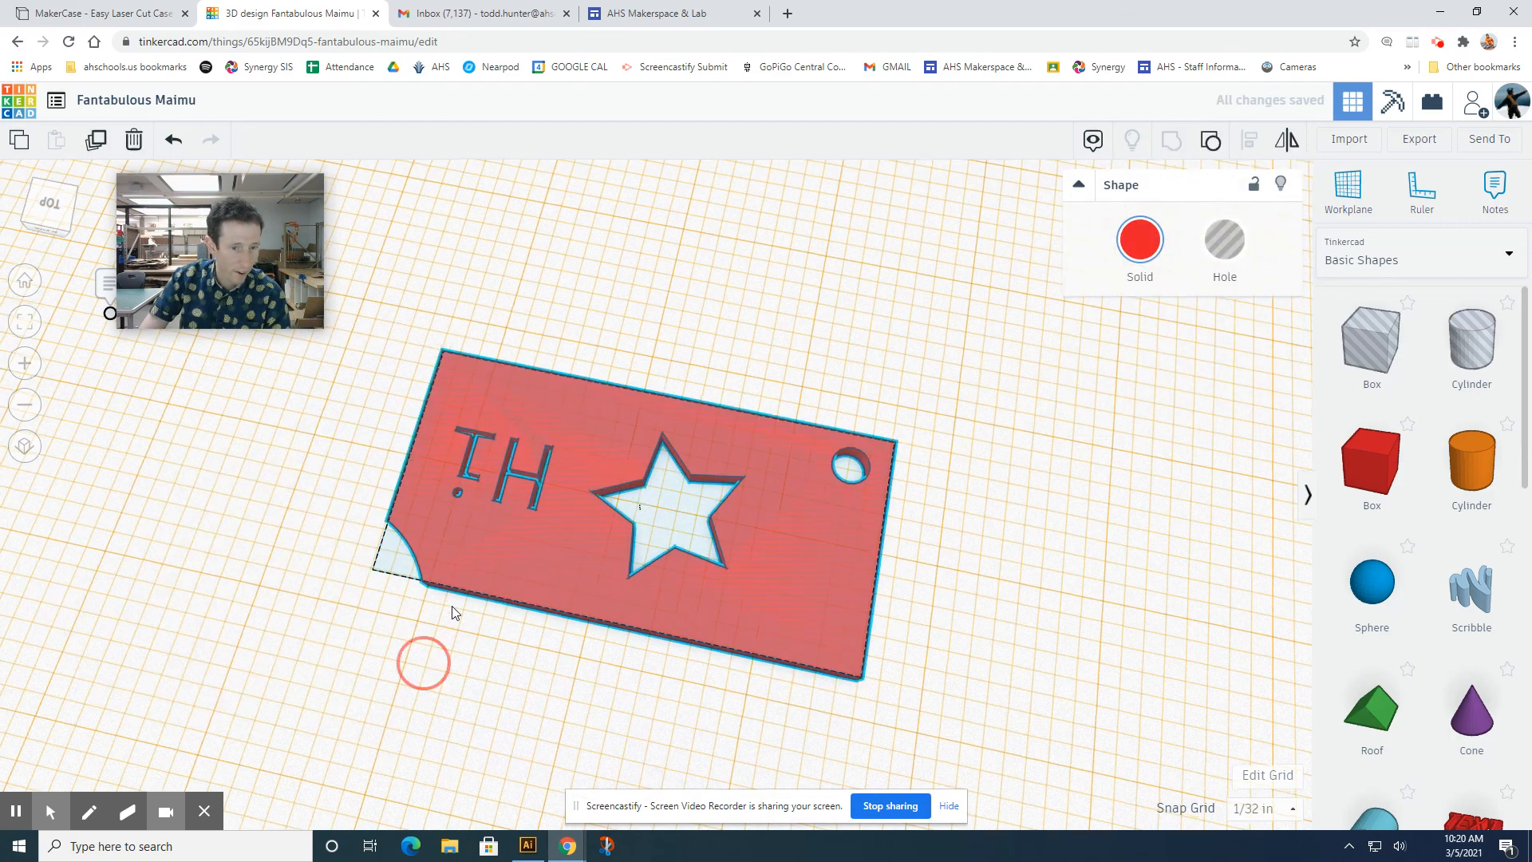
{"action": "right_click_drag", "start_coordinate": [448, 609], "coordinate": [880, 634]}
{"action": "left_click", "coordinate": [335, 687]}
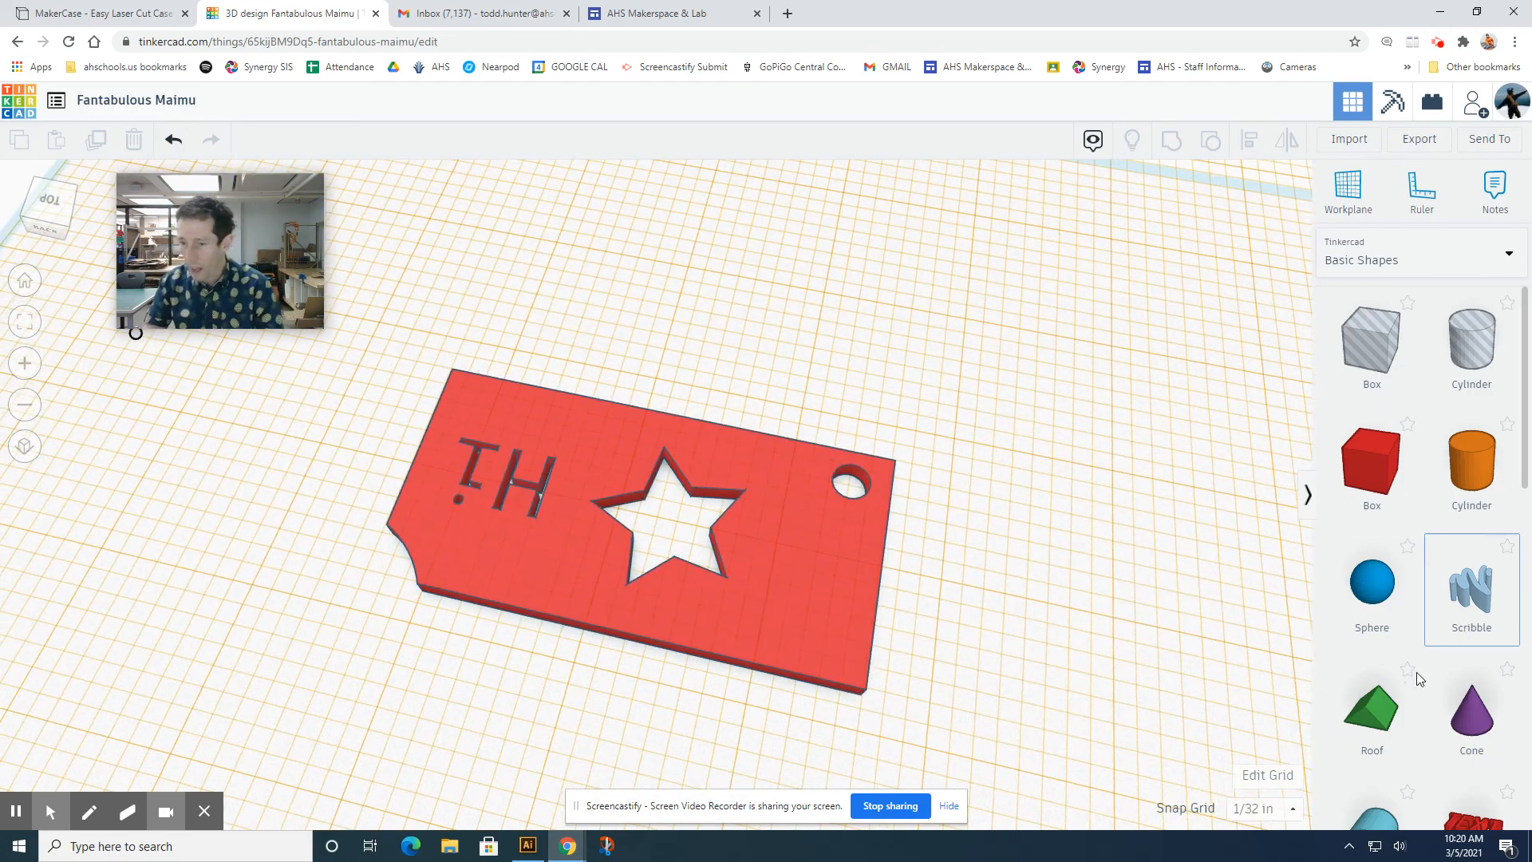
Place a tube shape on the workplane beside the keyring end of the plate
{"action": "scroll", "coordinate": [1346, 646], "scroll_direction": "down", "scroll_amount": 3}
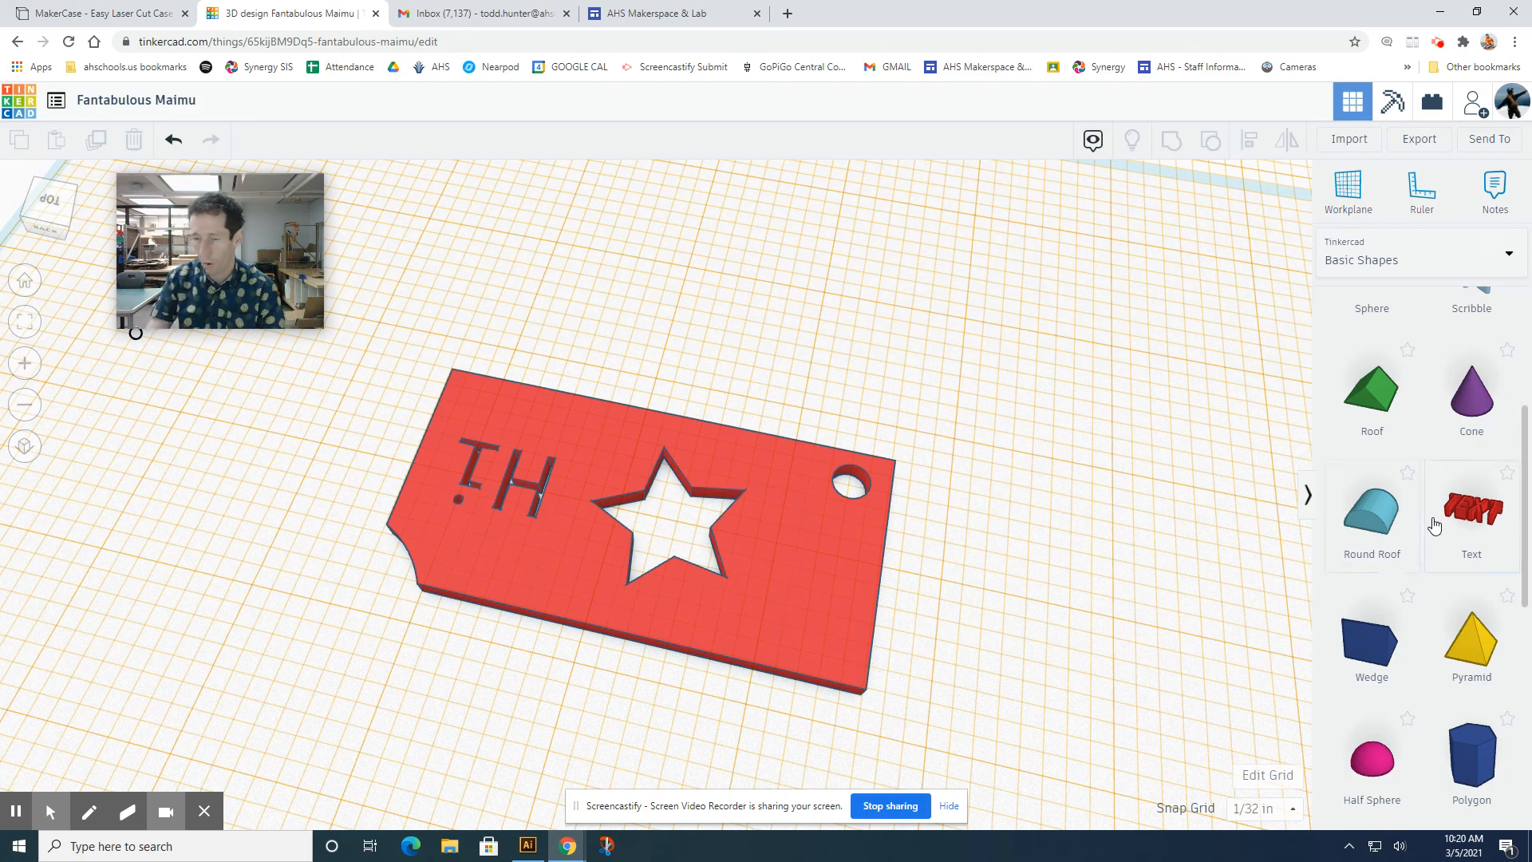
{"action": "scroll", "coordinate": [1434, 524], "scroll_direction": "down", "scroll_amount": 5}
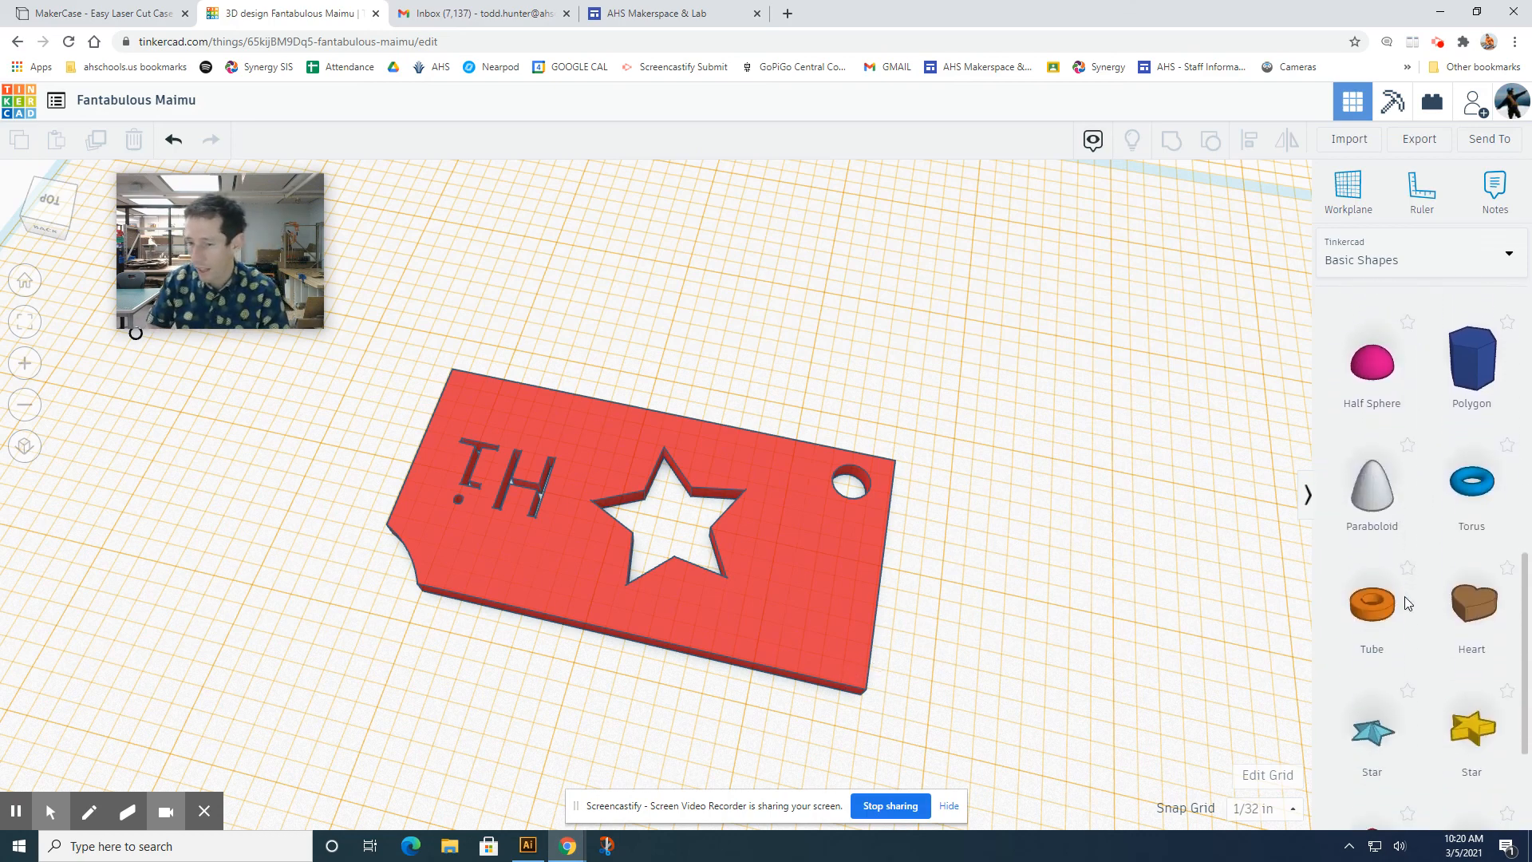
{"action": "left_click_drag", "start_coordinate": [1172, 499], "coordinate": [1029, 416]}
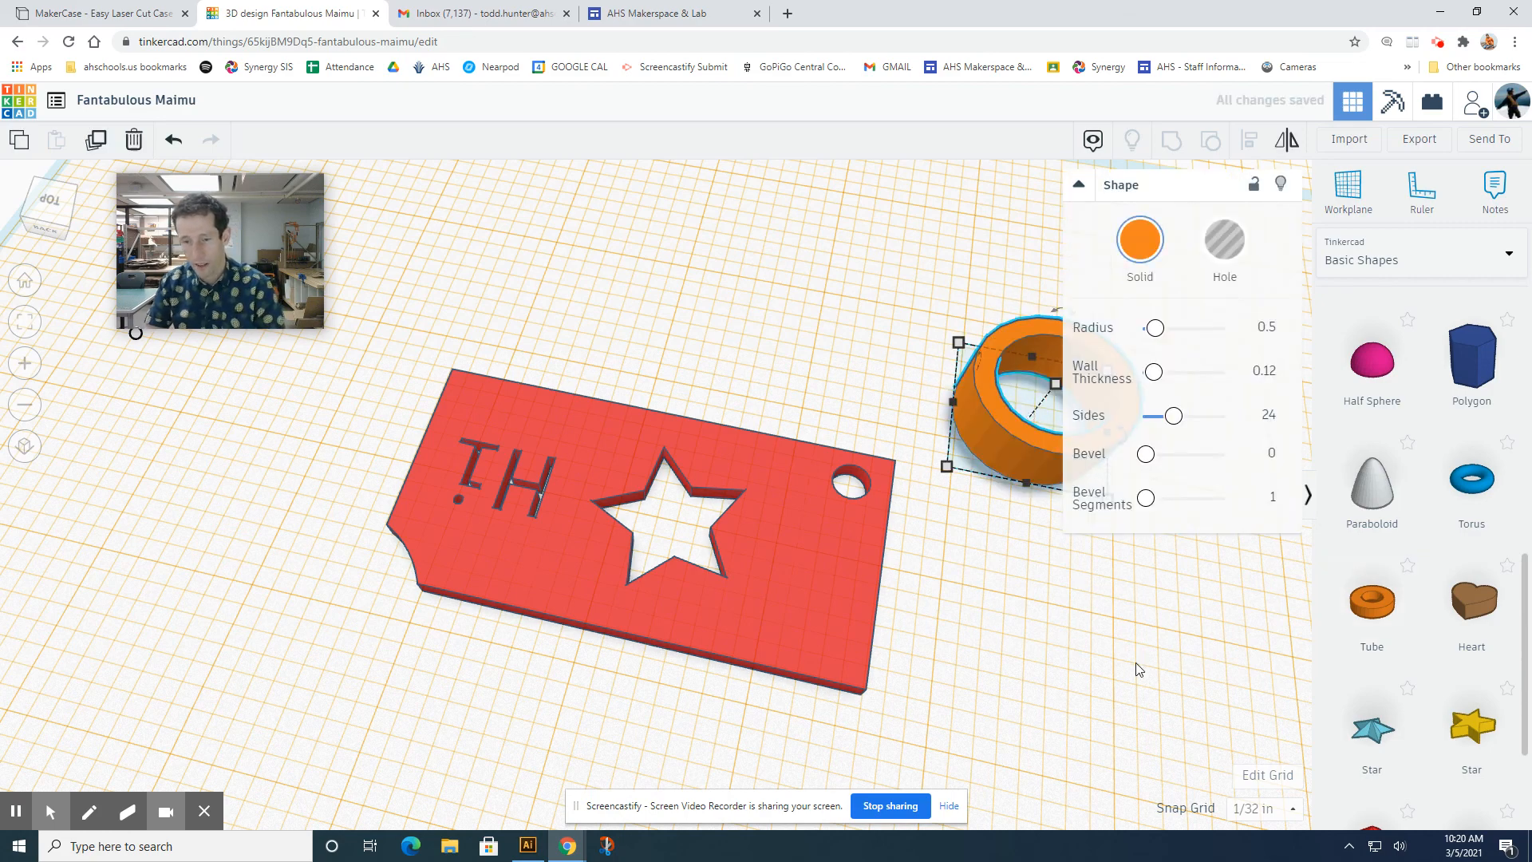
{"action": "mouse_move", "coordinate": [1136, 663]}
{"action": "right_mouse_down"}
{"action": "mouse_move", "coordinate": [1081, 649]}
{"action": "mouse_move", "coordinate": [1165, 659]}
{"action": "right_mouse_up"}
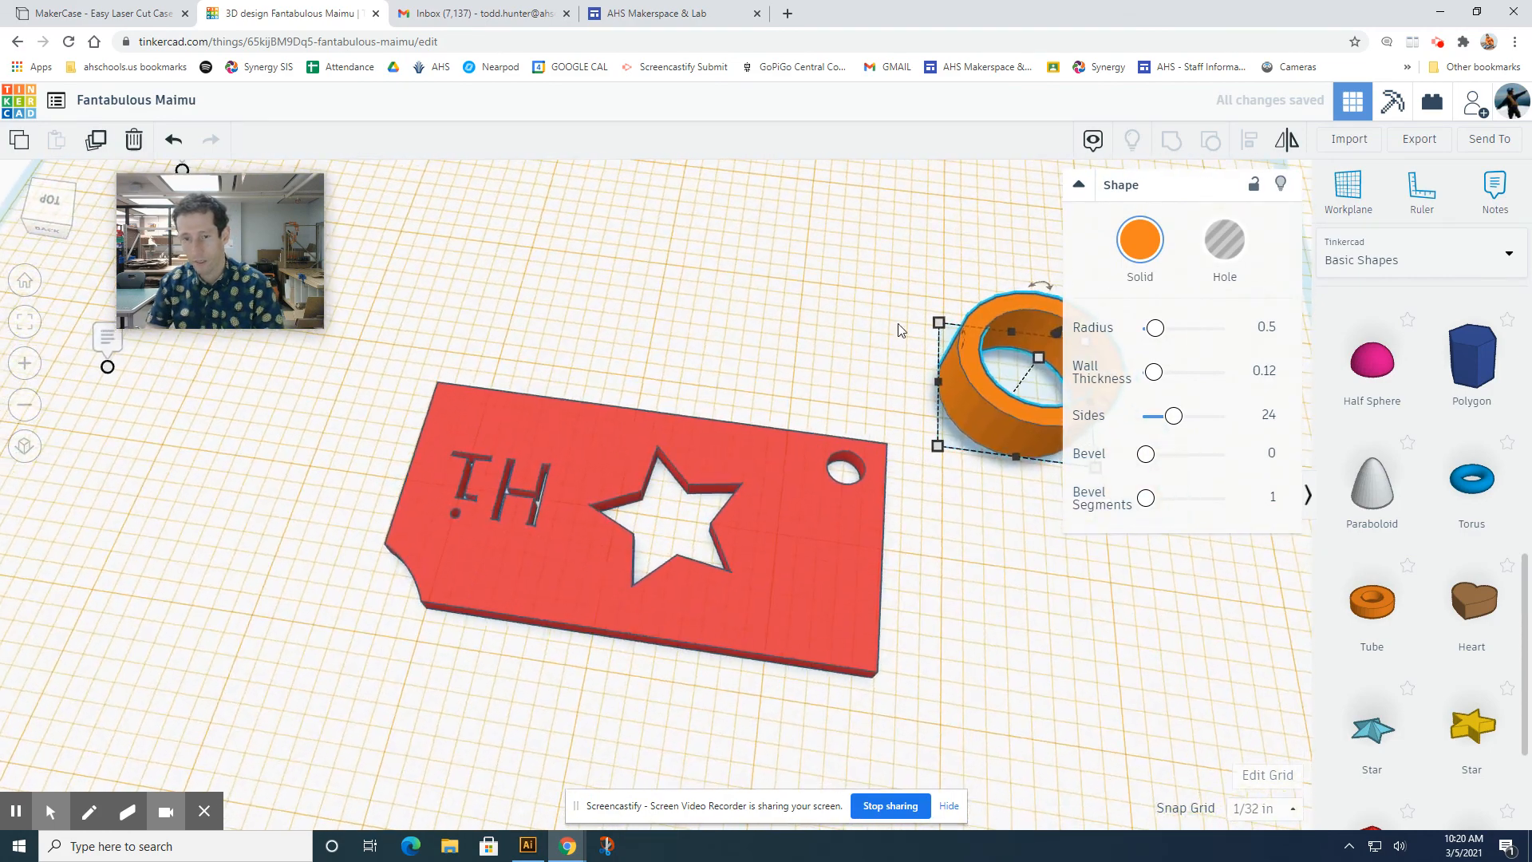
{"action": "right_click_drag", "start_coordinate": [900, 330], "coordinate": [764, 437]}
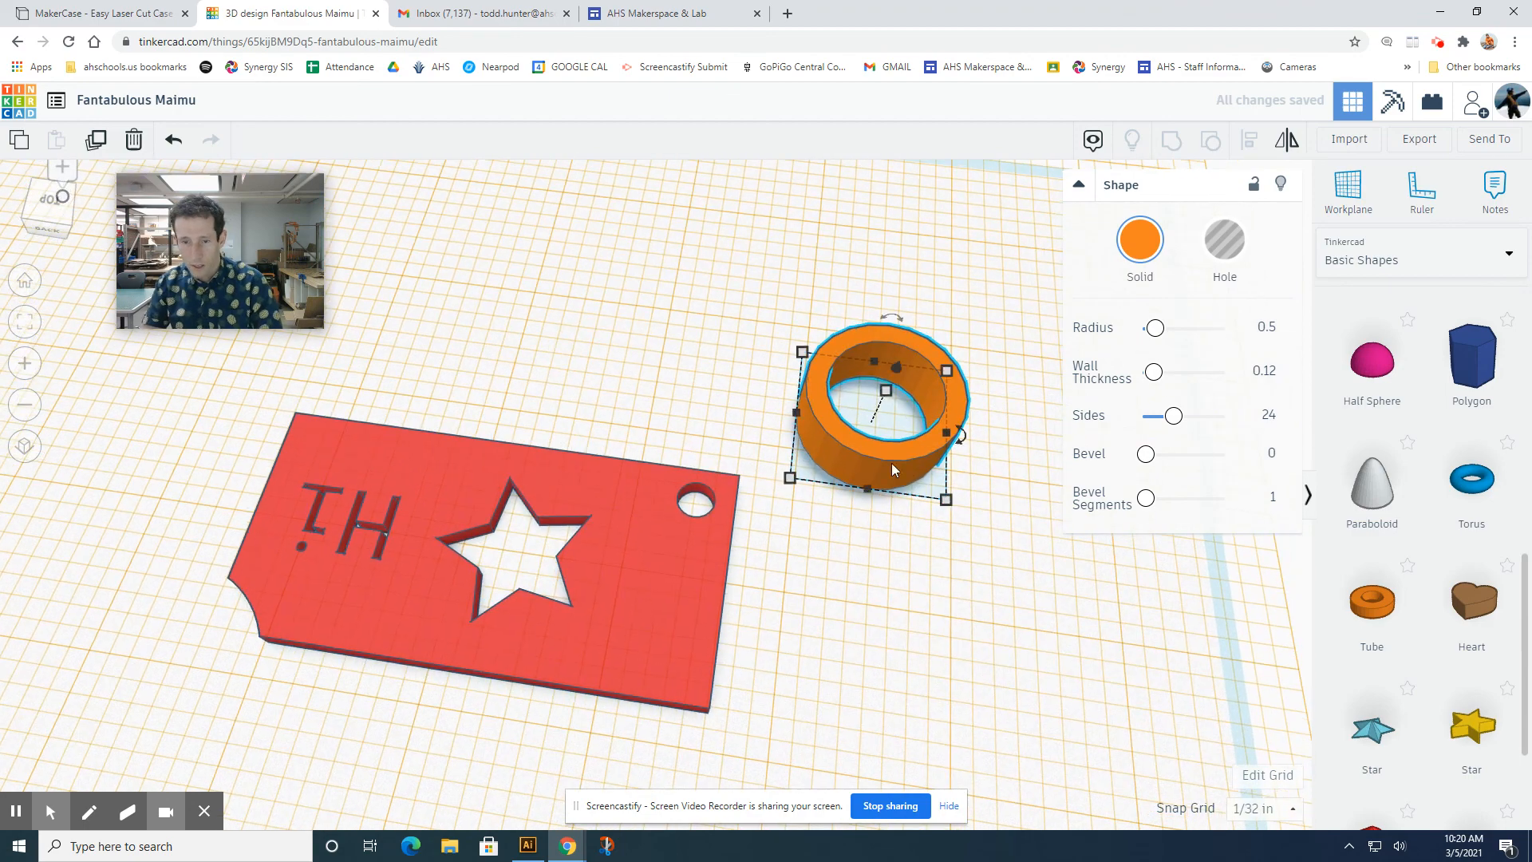
{"action": "right_click_drag", "start_coordinate": [996, 345], "coordinate": [769, 308]}
Smooth the tube by setting it to 64 sides and 10 bevel segments
{"action": "left_click_drag", "start_coordinate": [1146, 498], "coordinate": [1268, 505]}
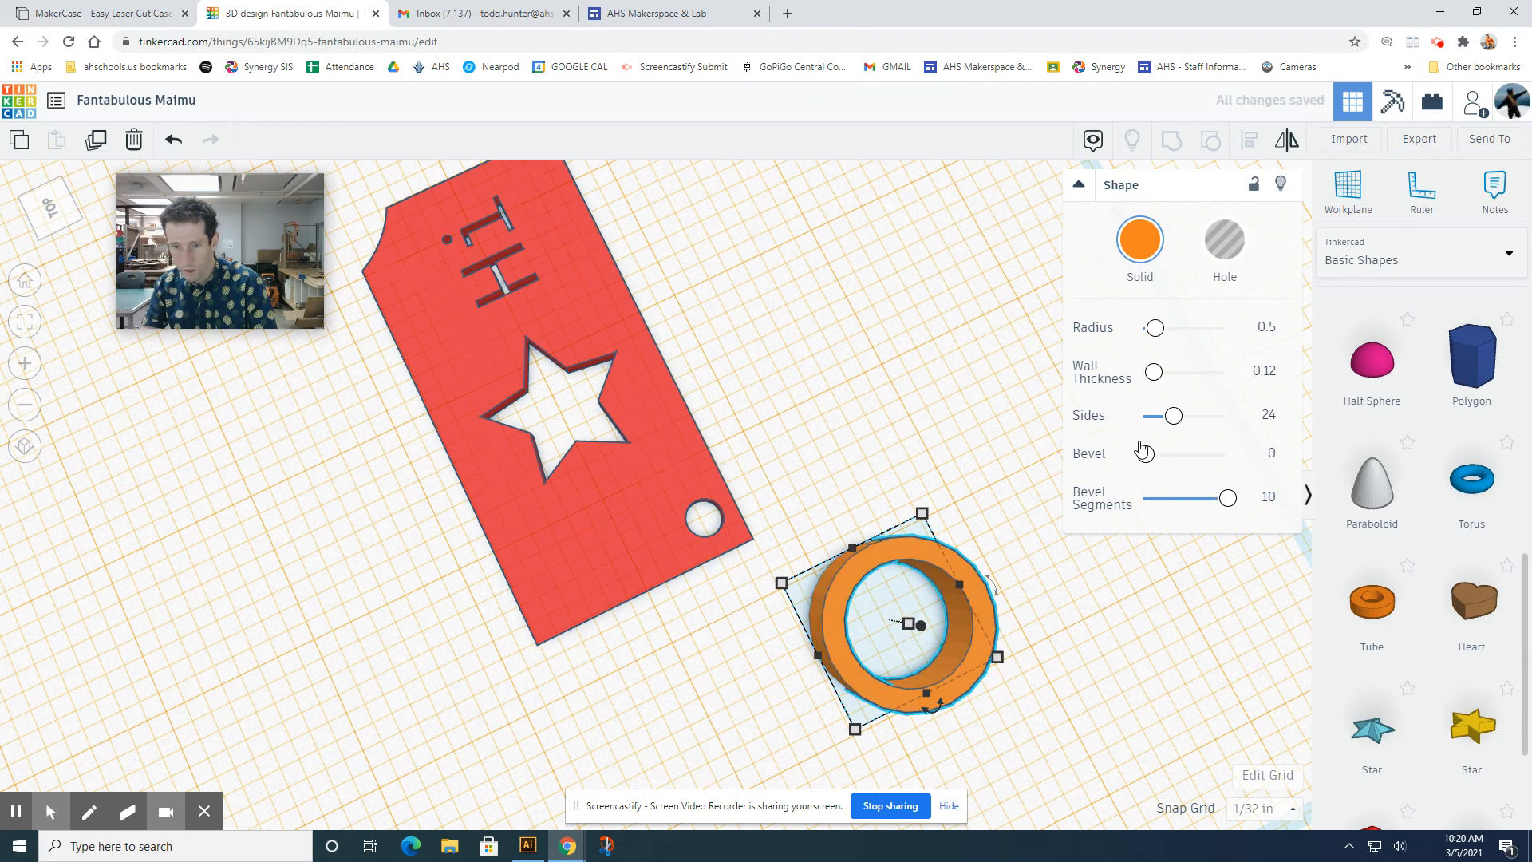
{"action": "left_click_drag", "start_coordinate": [1169, 416], "coordinate": [1296, 415]}
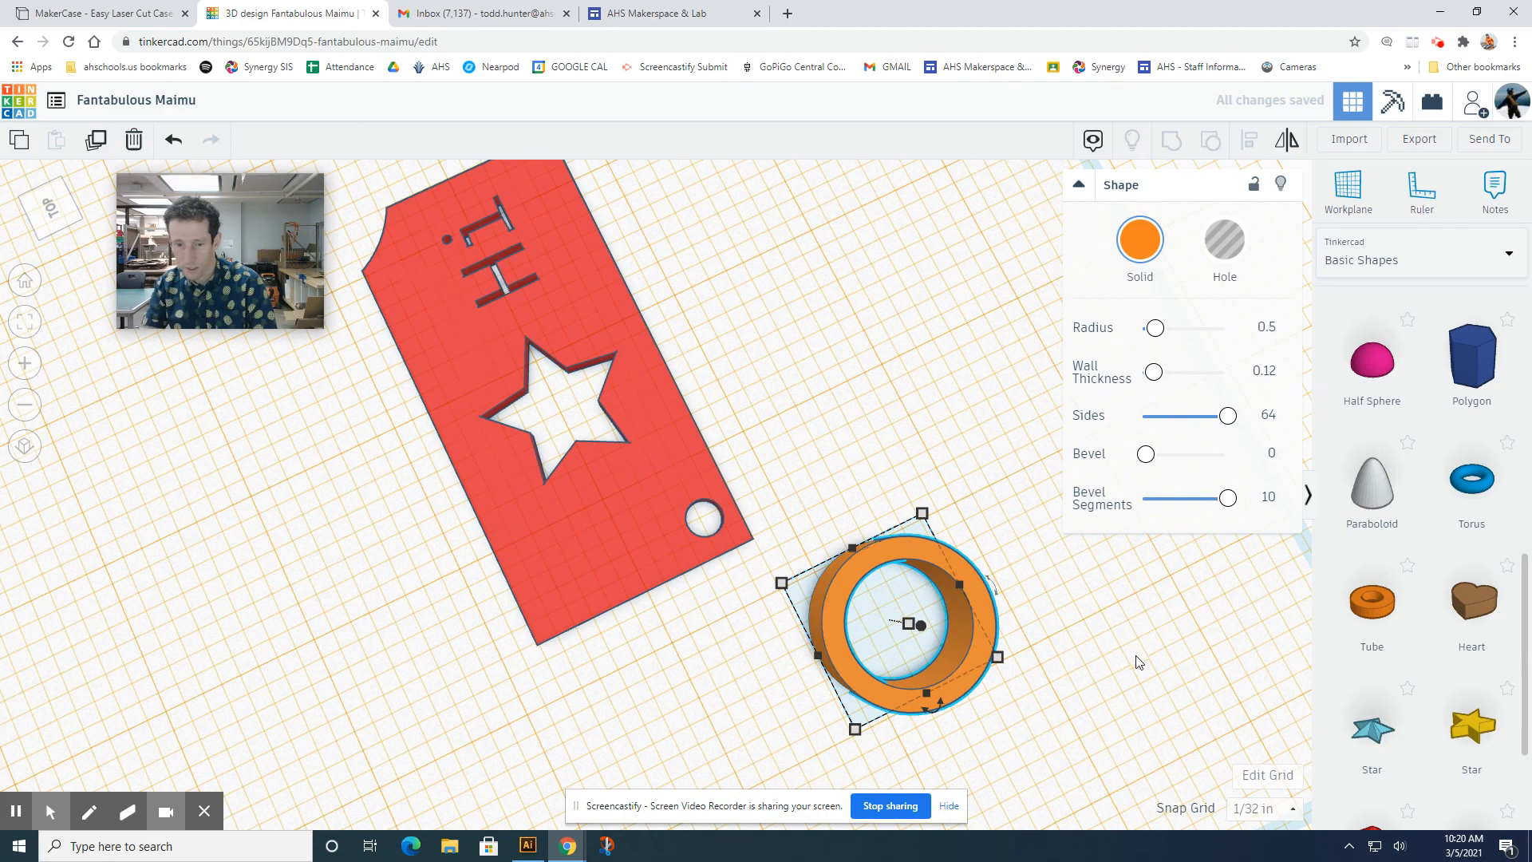
{"action": "right_click_drag", "start_coordinate": [1137, 661], "coordinate": [1093, 639]}
{"action": "right_click_drag", "start_coordinate": [833, 423], "coordinate": [478, 450]}
{"action": "left_click", "coordinate": [828, 404]}
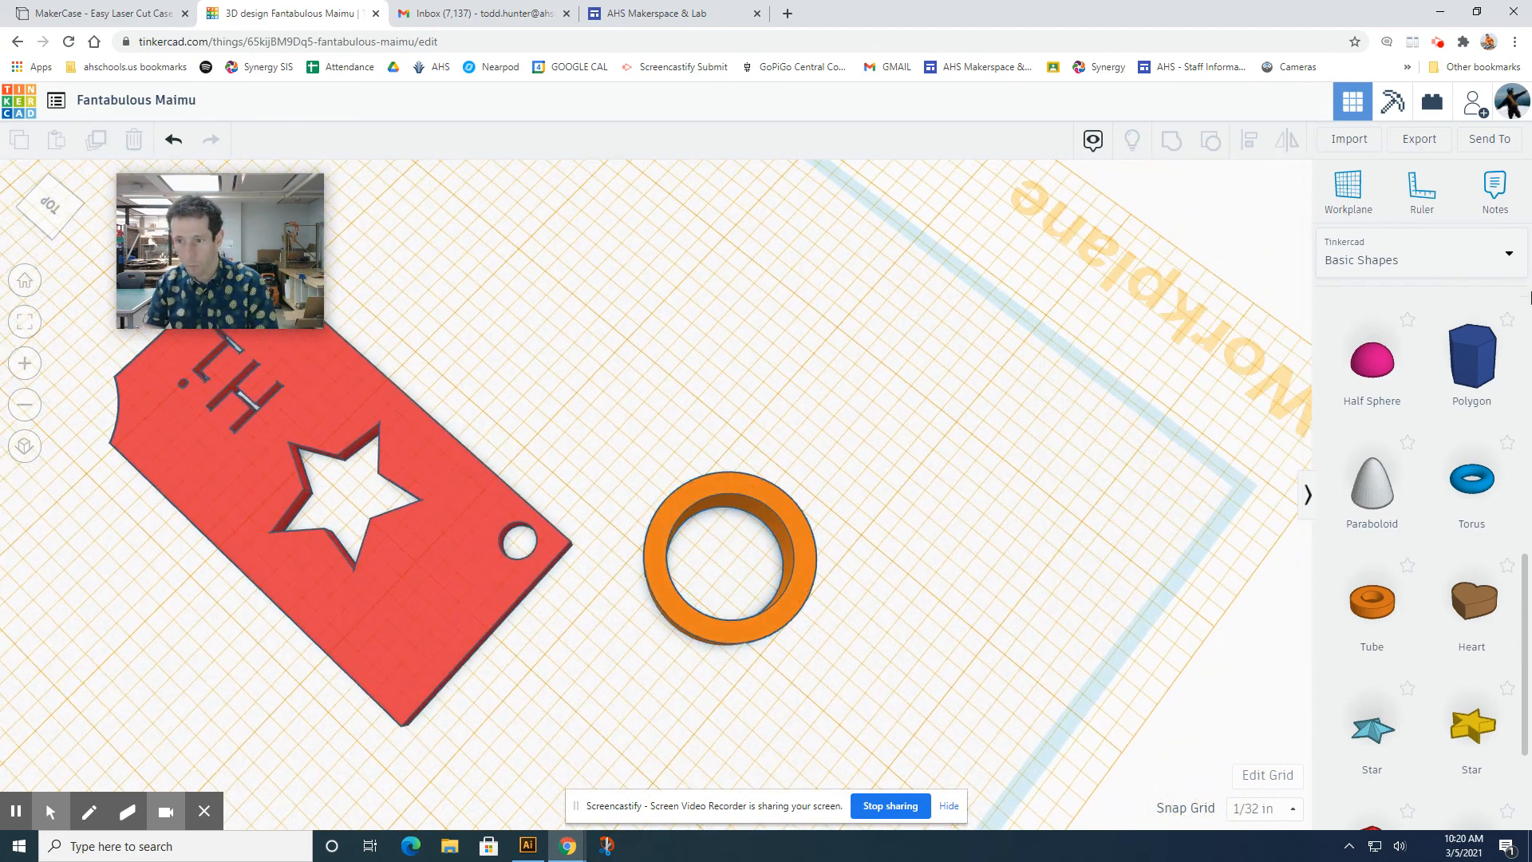
Place a hole box over half of the tube, stretch it to about 1.53 in, and group both to leave a half ring
{"action": "scroll", "coordinate": [1421, 361], "scroll_direction": "up", "scroll_amount": 8}
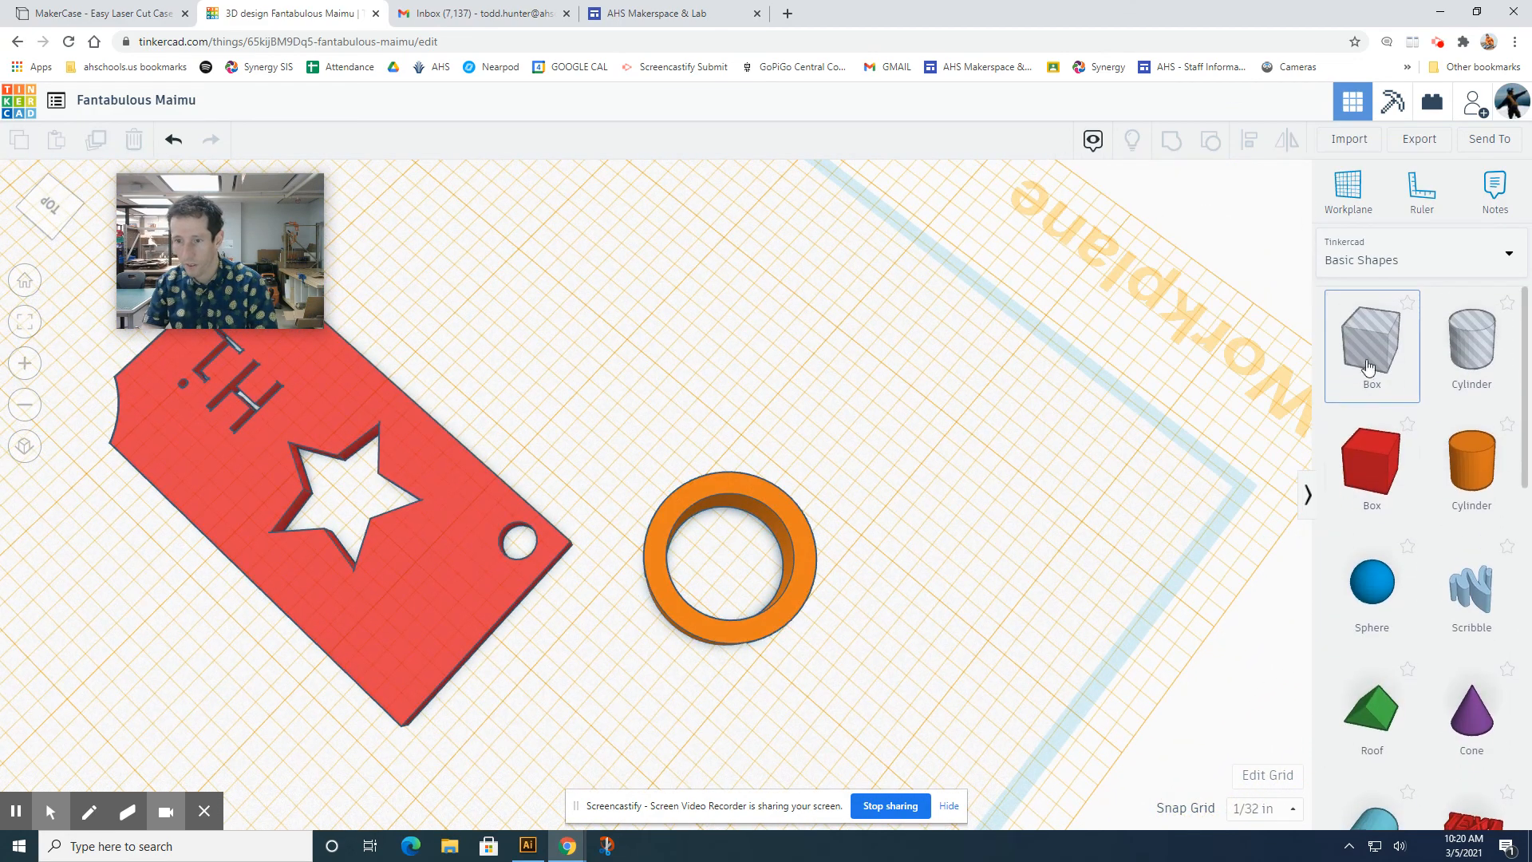
{"action": "left_click", "coordinate": [810, 530]}
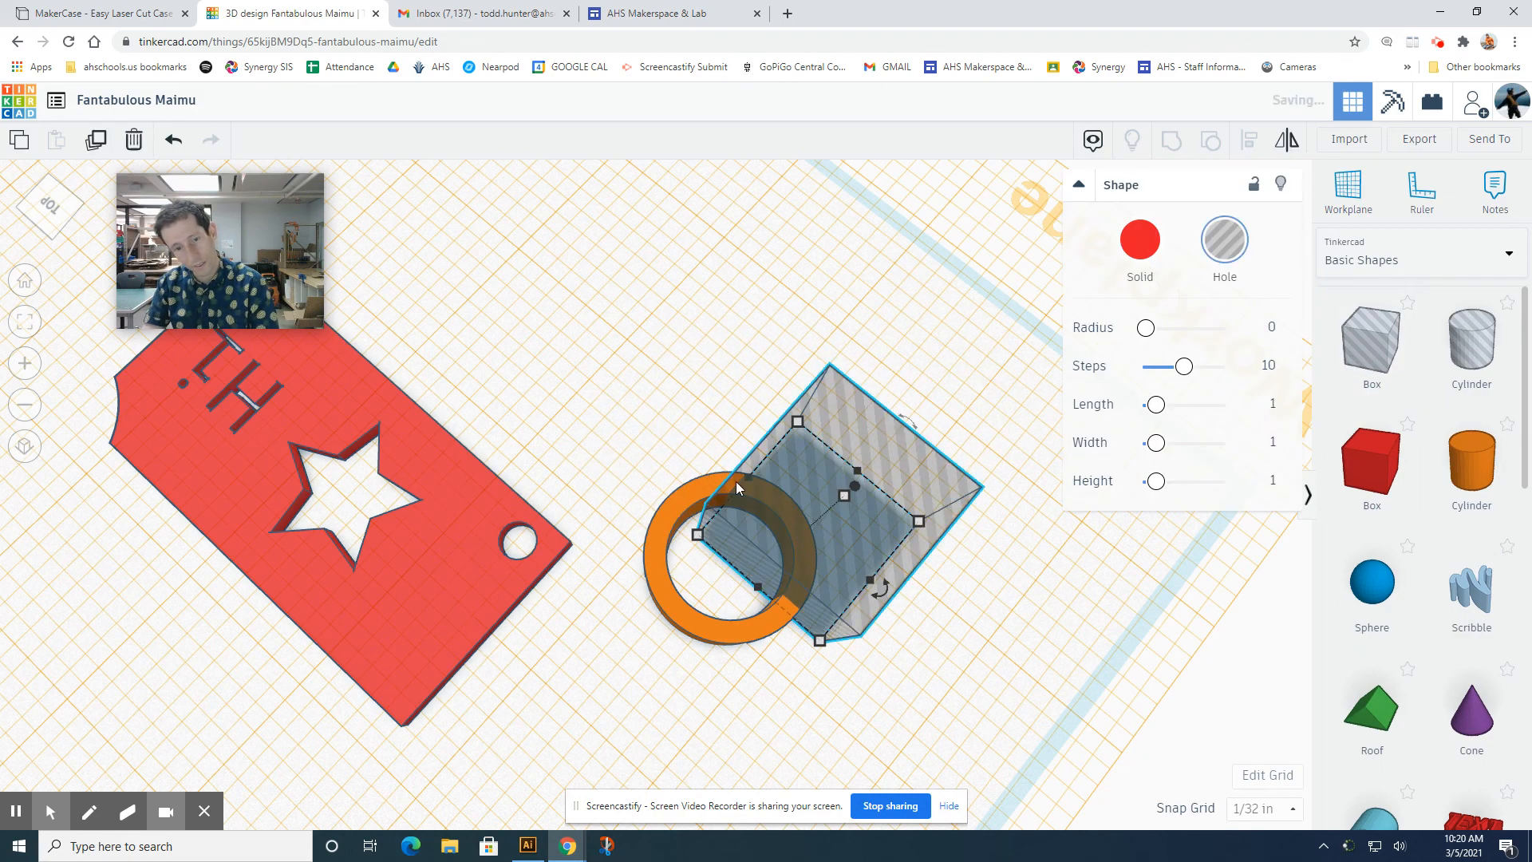
{"action": "left_click_drag", "start_coordinate": [693, 440], "coordinate": [684, 421]}
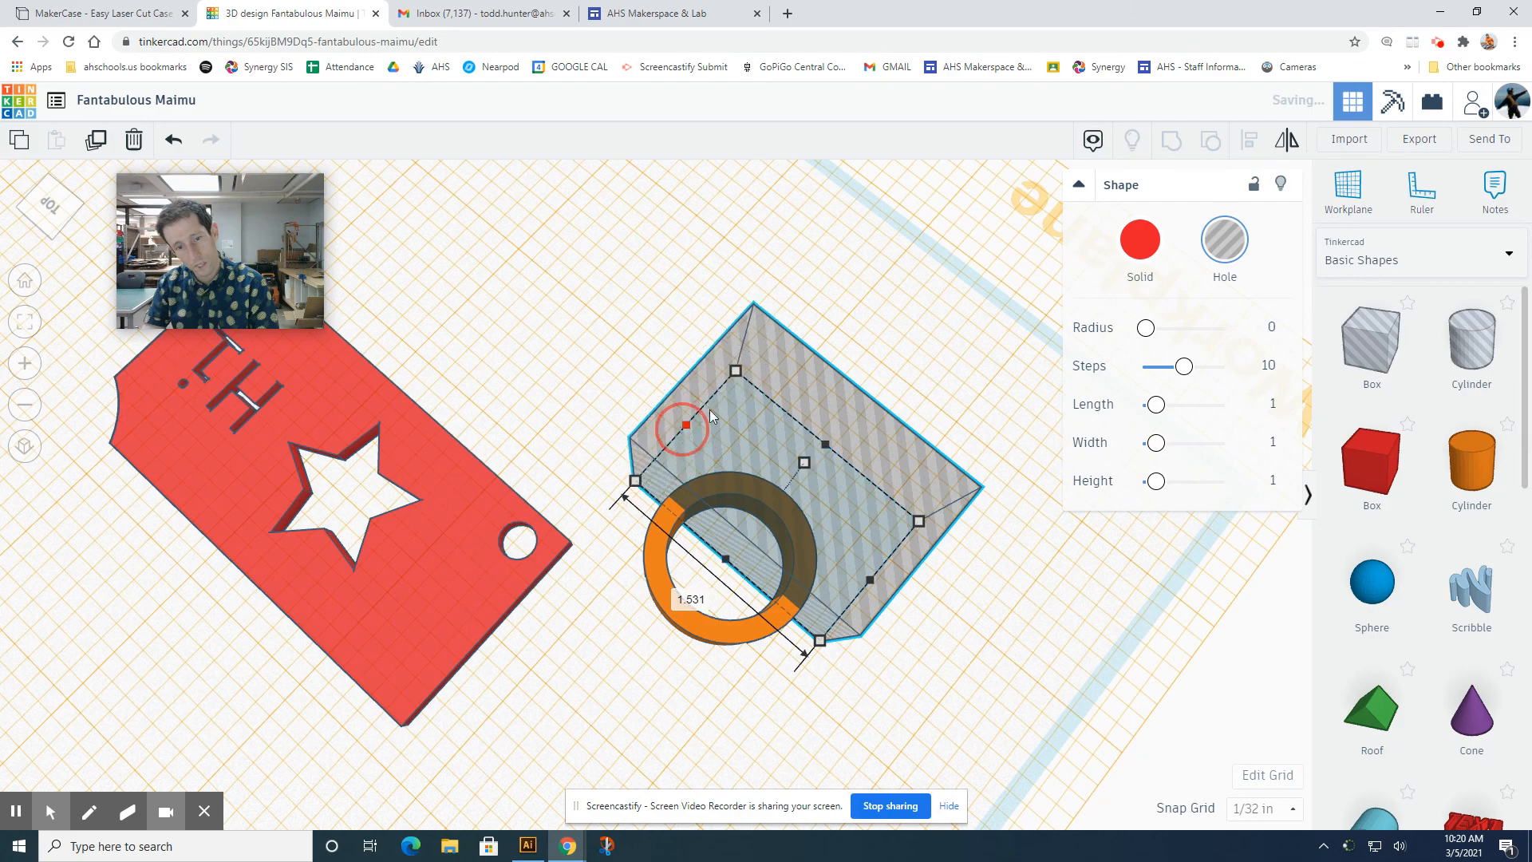
{"action": "left_click", "coordinate": [713, 631], "text": "shift"}
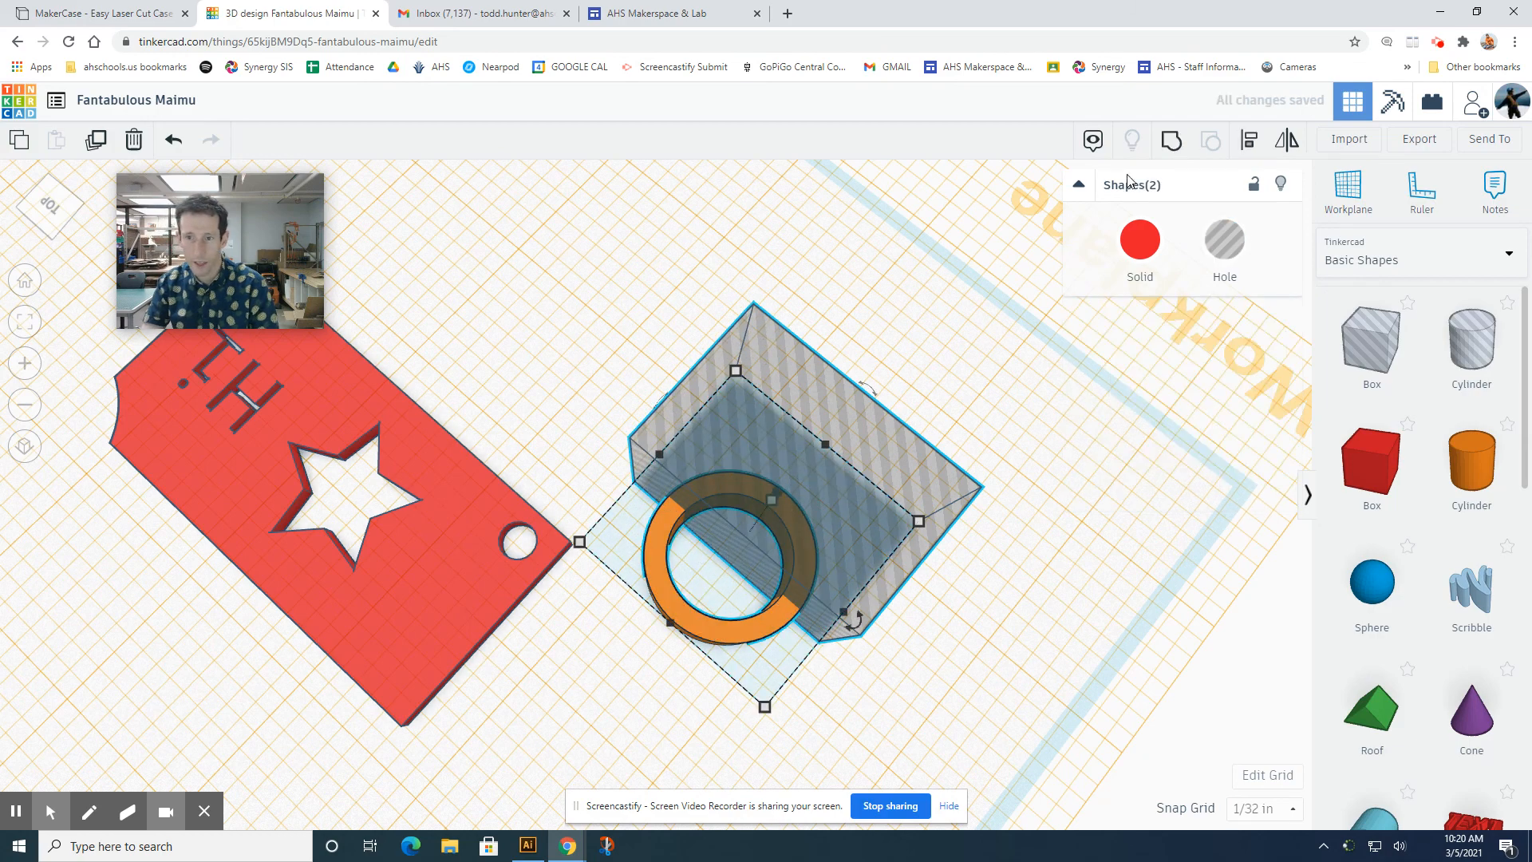
{"action": "left_click", "coordinate": [1170, 143]}
{"action": "left_click", "coordinate": [646, 703]}
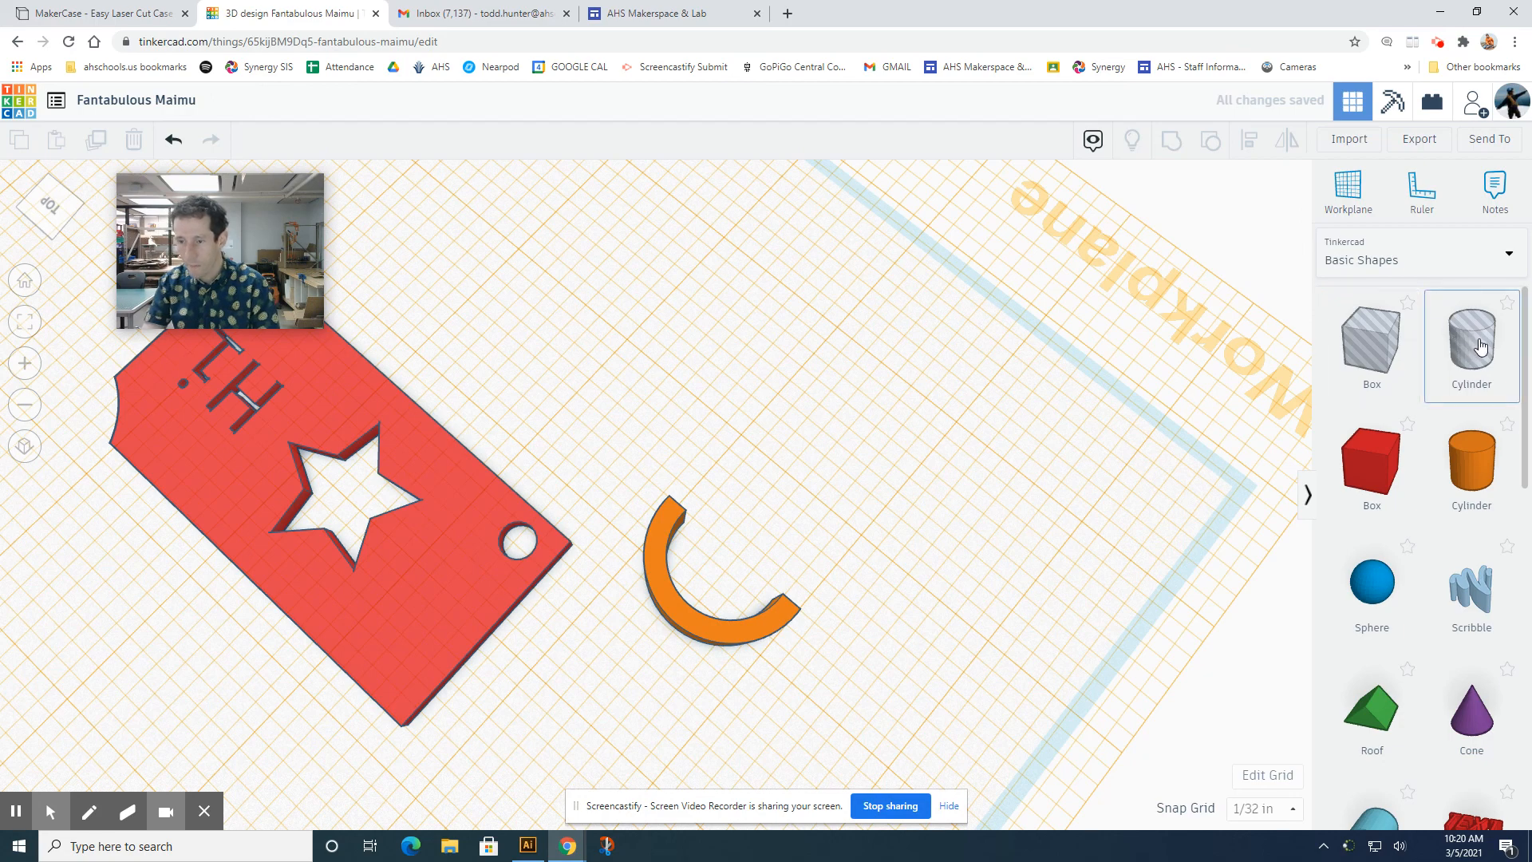
Place a second hole box over one end of the half ring and group them to leave a quarter arc
{"action": "left_click_drag", "start_coordinate": [1472, 352], "coordinate": [763, 644]}
{"action": "left_click", "coordinate": [664, 576], "text": "shift"}
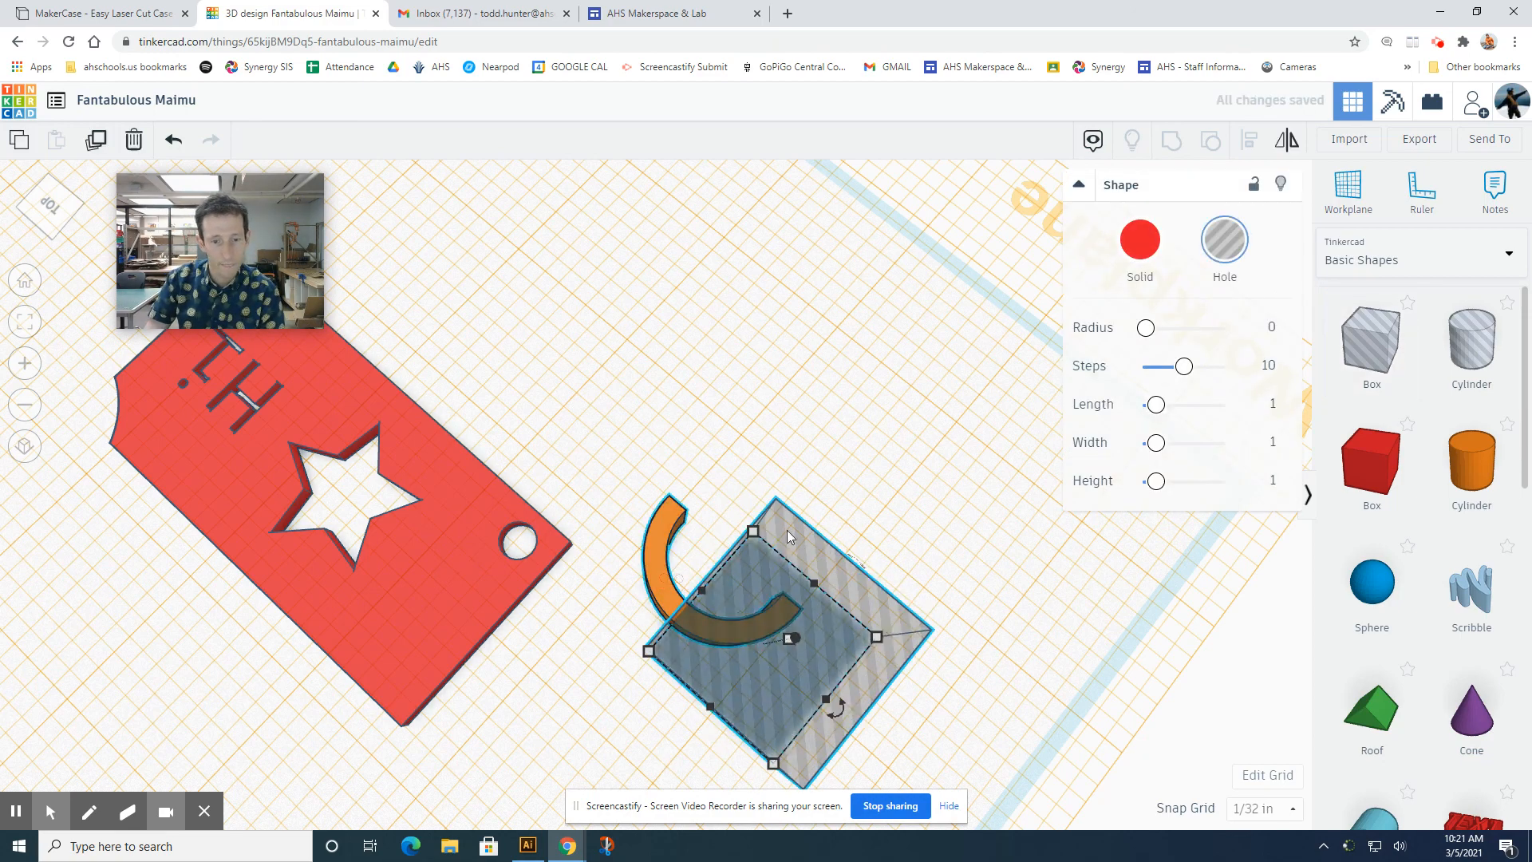
{"action": "left_click", "coordinate": [1170, 143]}
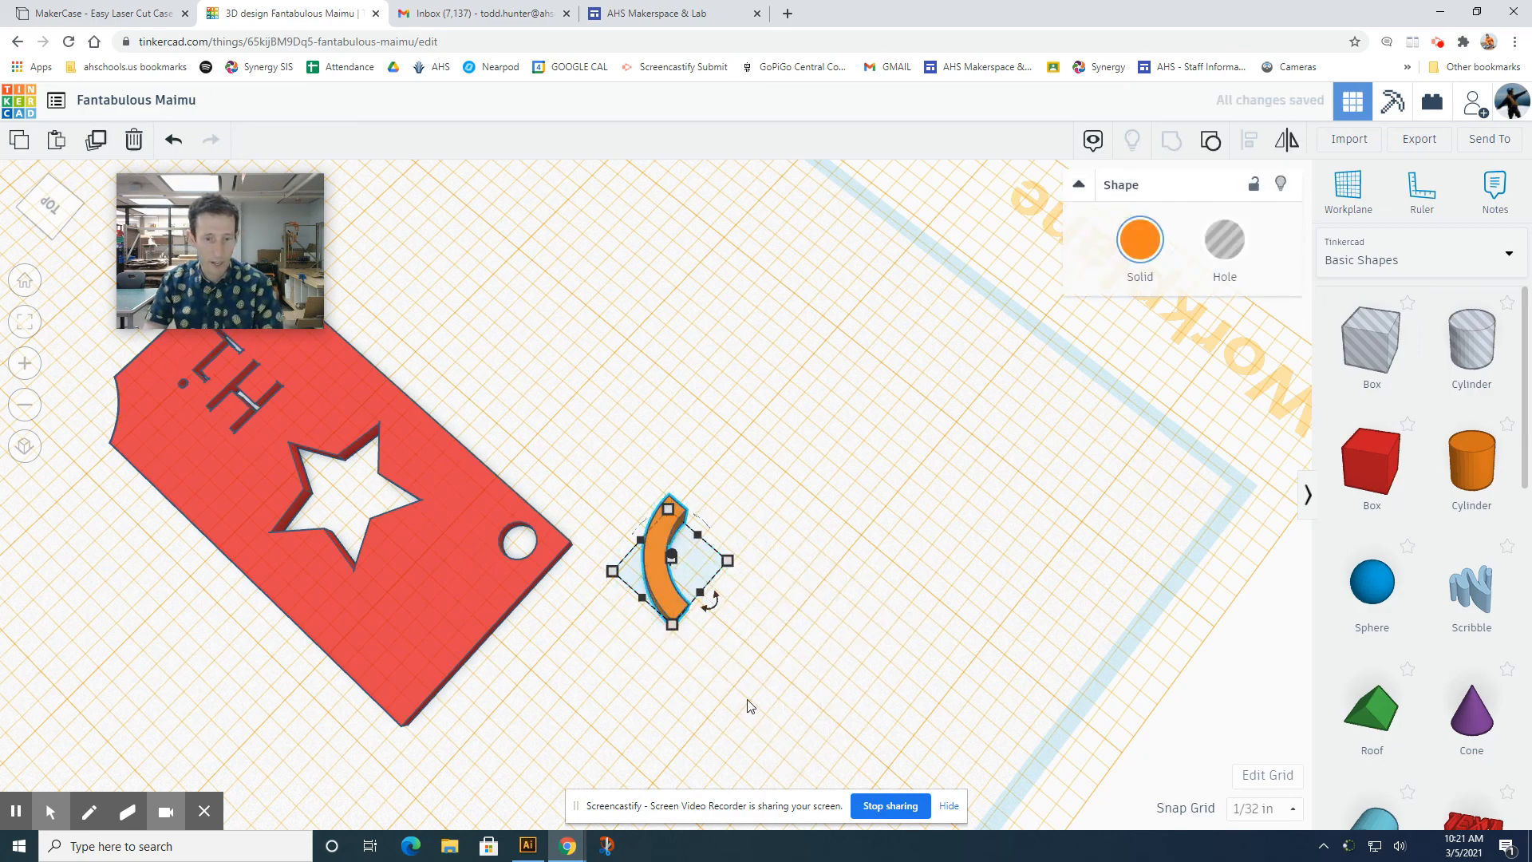
Duplicate the quarter arc and move the copy about 1.34 in away as a spare
{"action": "key", "text": "ctrl+d"}
{"action": "left_click_drag", "start_coordinate": [674, 587], "coordinate": [860, 464]}
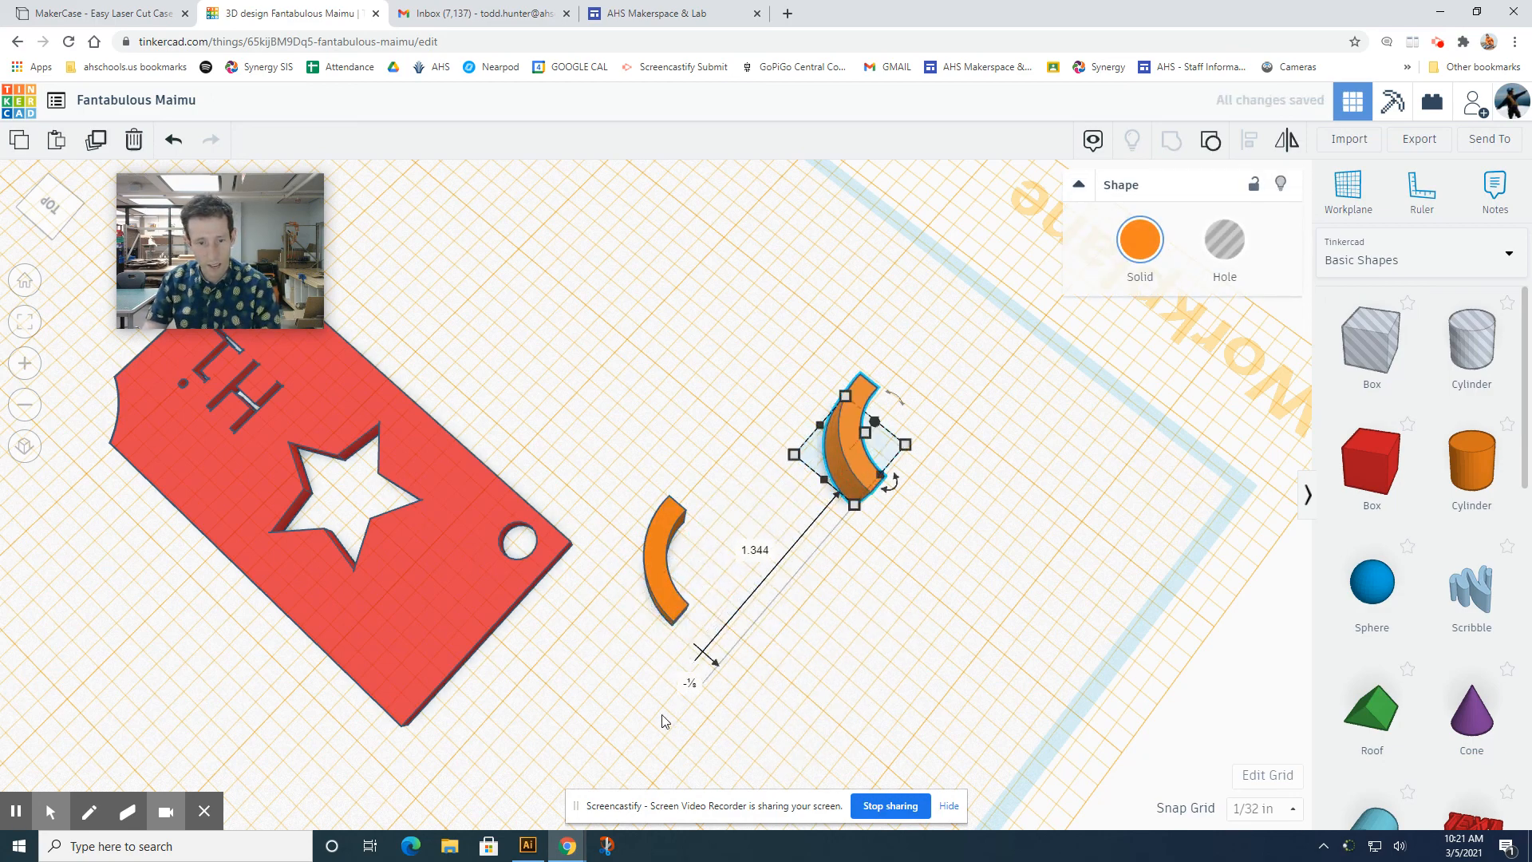
{"action": "left_click", "coordinate": [660, 674]}
Rotate the original arc 90° and position it around the plate corner beside the keyring hole, lowered so it passes through the plate
{"action": "left_click_drag", "start_coordinate": [663, 582], "coordinate": [712, 575]}
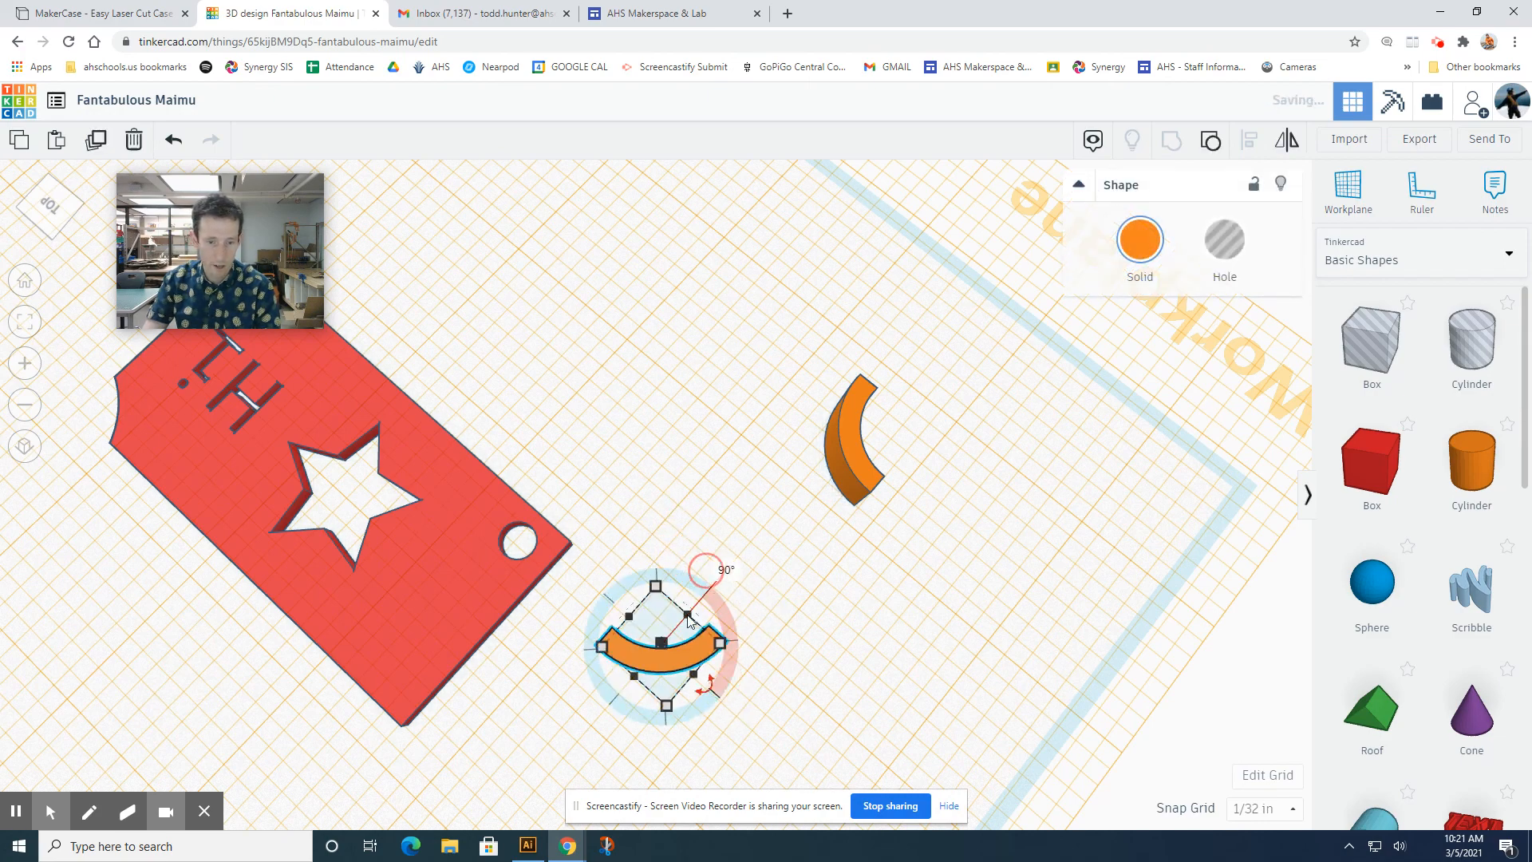
{"action": "left_click_drag", "start_coordinate": [654, 667], "coordinate": [369, 747]}
{"action": "right_click_drag", "start_coordinate": [351, 763], "coordinate": [697, 623]}
{"action": "scroll", "coordinate": [745, 506], "scroll_direction": "up", "scroll_amount": 3}
{"action": "right_click_drag", "start_coordinate": [771, 488], "coordinate": [750, 470]}
{"action": "left_click_drag", "start_coordinate": [773, 434], "coordinate": [777, 460]}
{"action": "right_click_drag", "start_coordinate": [1064, 616], "coordinate": [842, 527]}
{"action": "left_click_drag", "start_coordinate": [812, 533], "coordinate": [818, 589]}
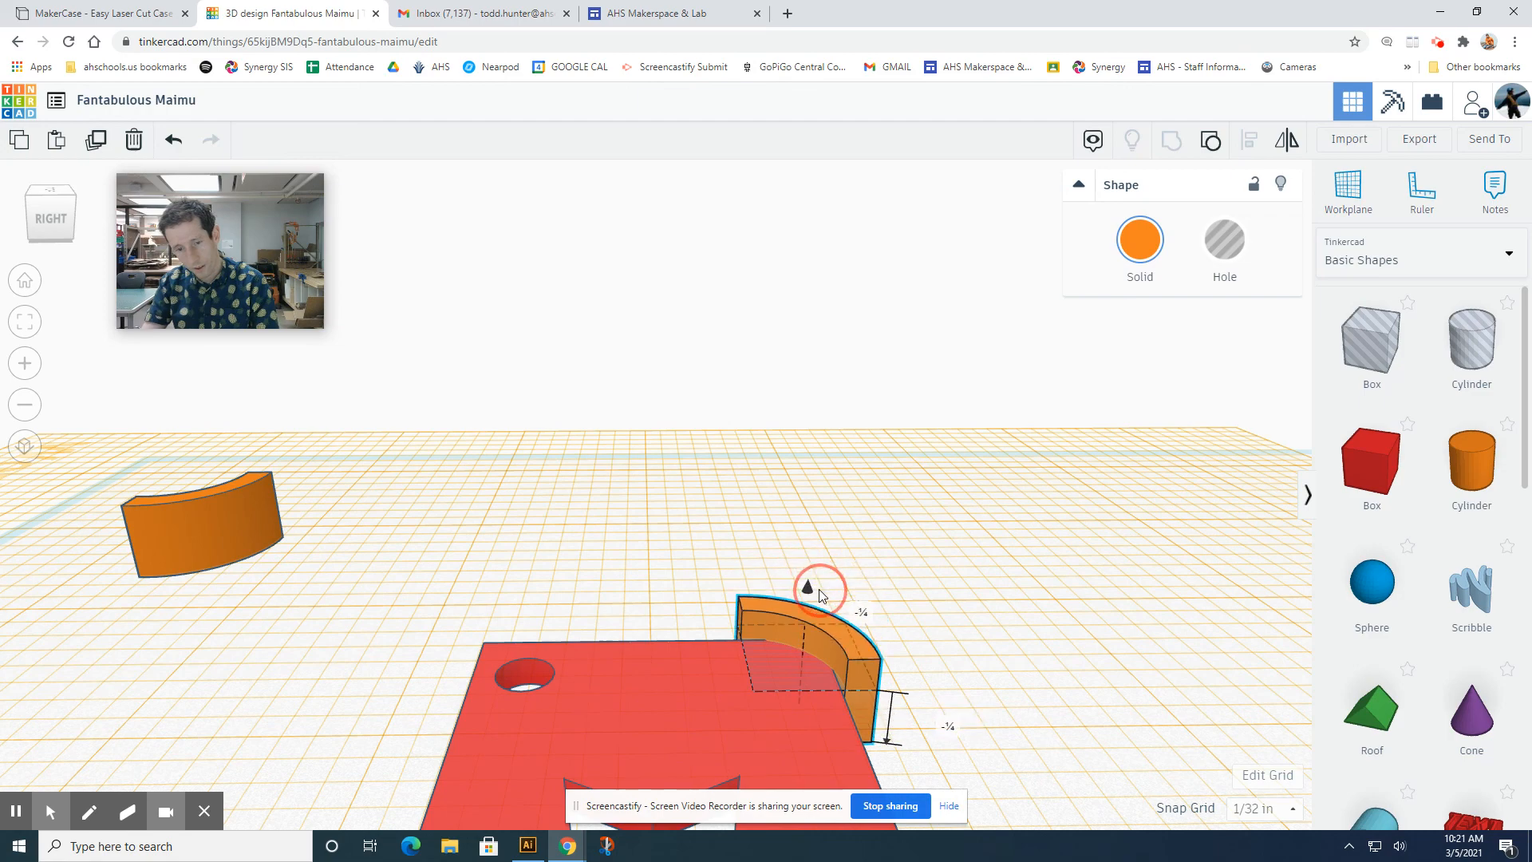
Try turning the arc and the plate into holes together, and undo the change
{"action": "left_click", "coordinate": [702, 686], "text": "shift"}
{"action": "right_click_drag", "start_coordinate": [772, 549], "coordinate": [635, 621]}
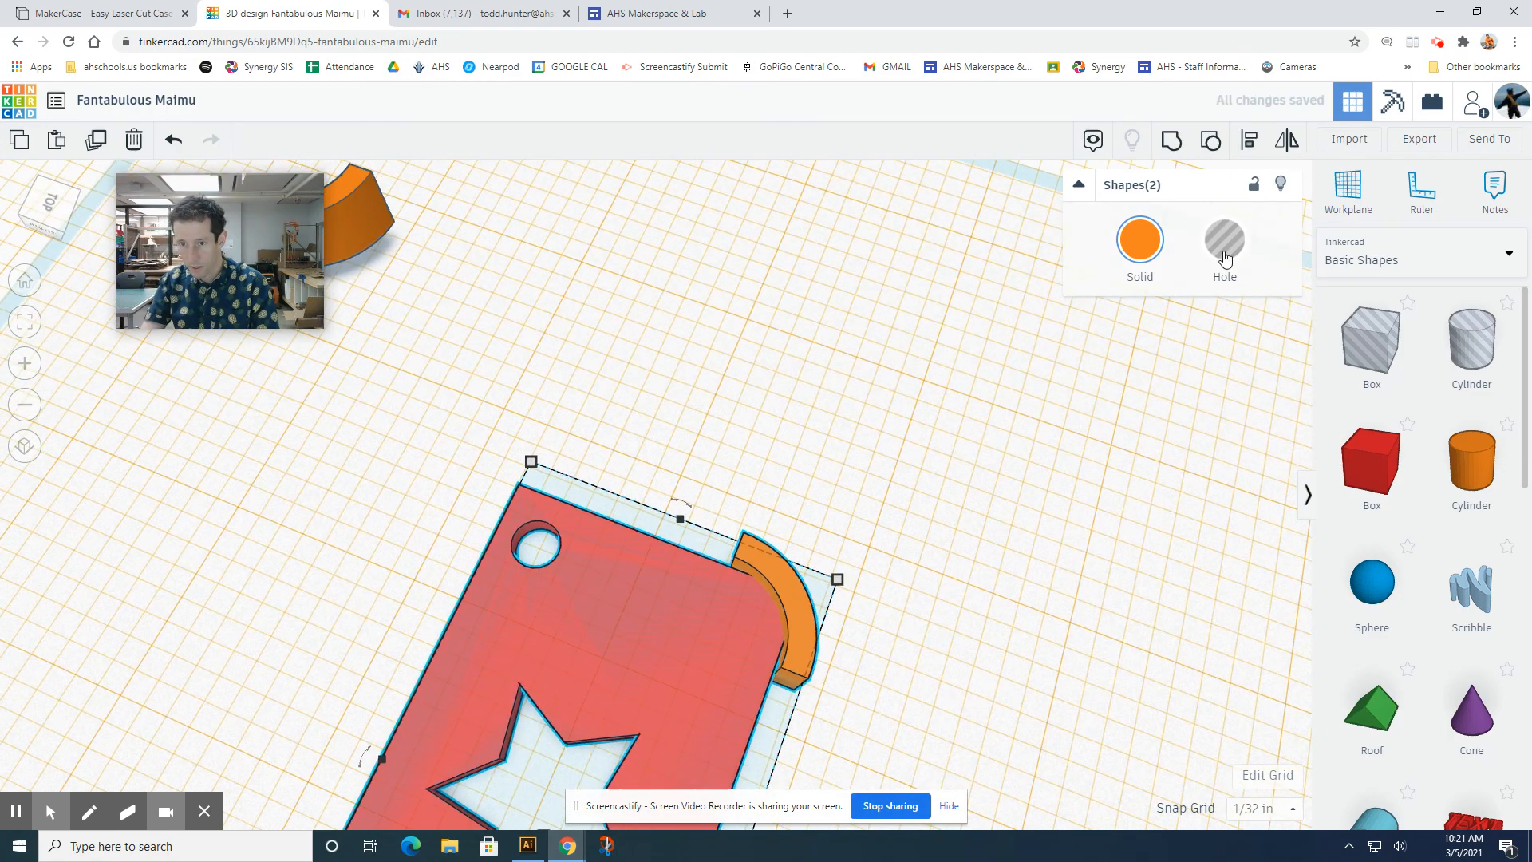
{"action": "key", "text": "h"}
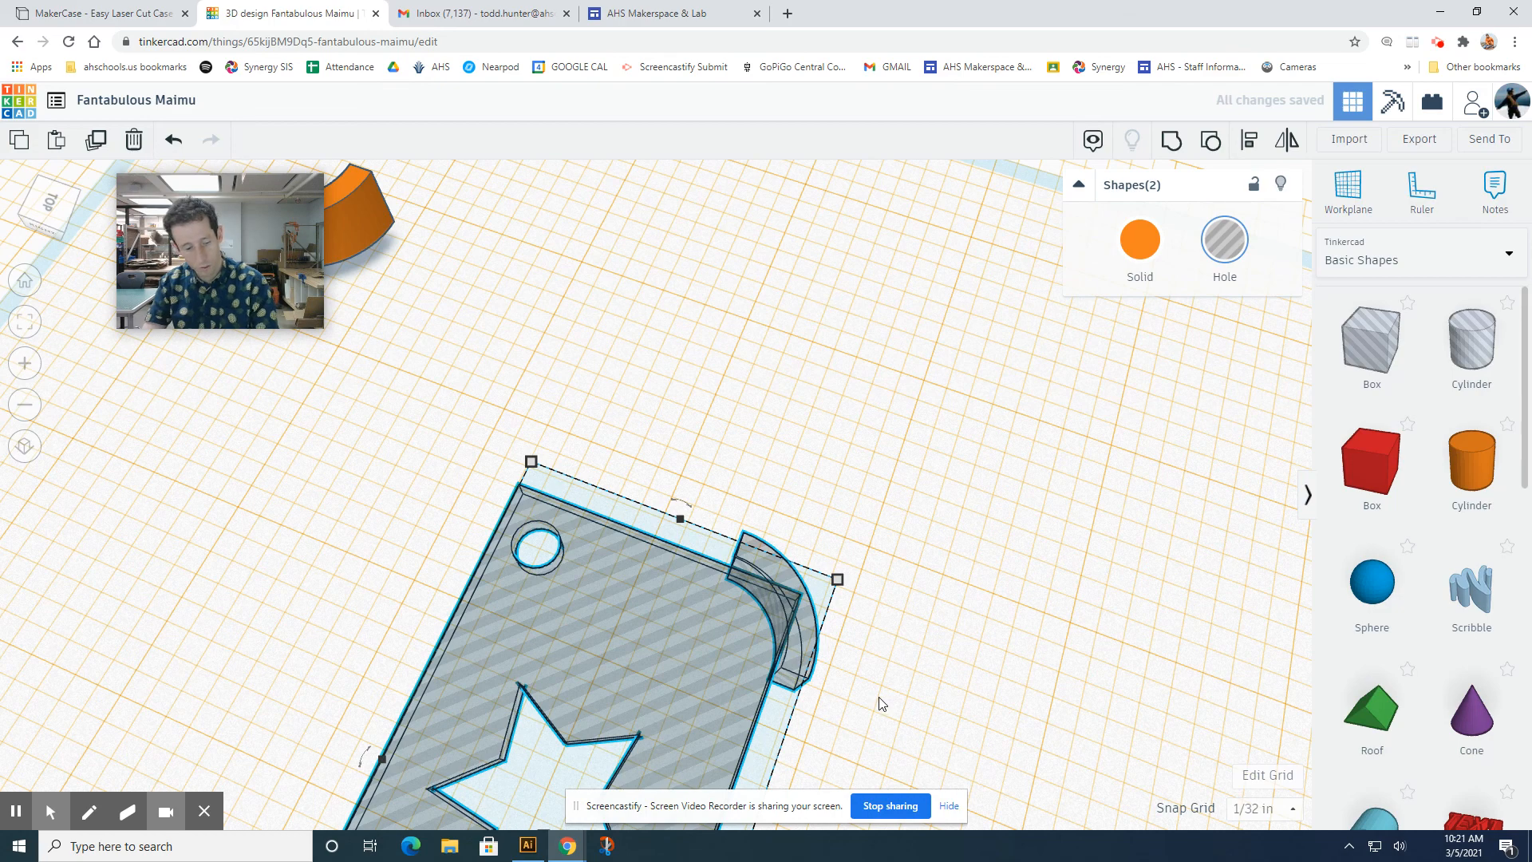
{"action": "key", "text": "ctrl+z"}
{"action": "left_click", "coordinate": [962, 508]}
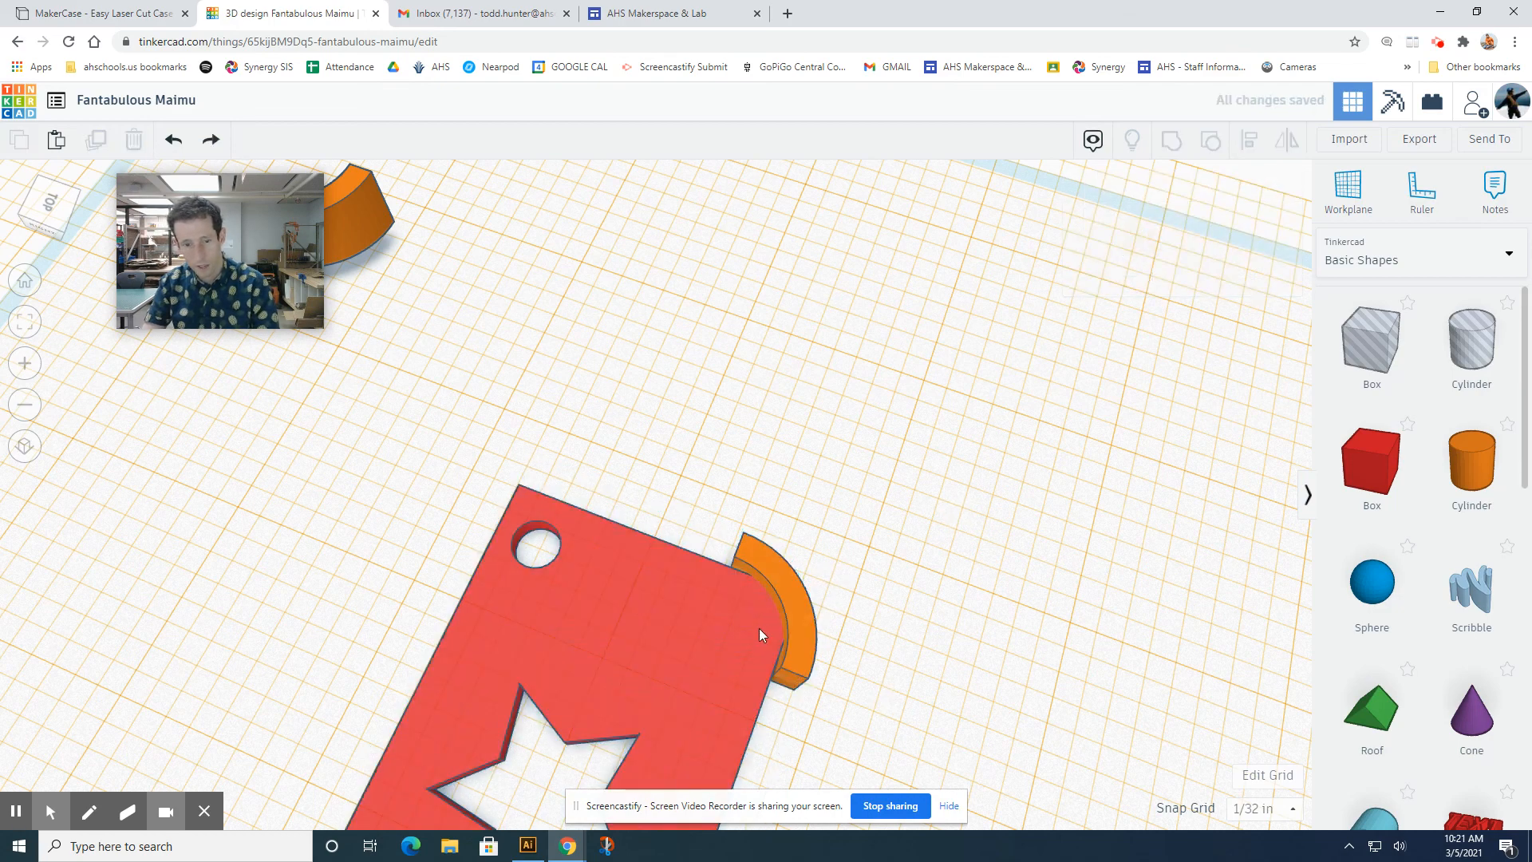
Turn only the corner arc into a hole and group it with the plate to round the corner
{"action": "left_click", "coordinate": [783, 564]}
{"action": "left_click", "coordinate": [1216, 246]}
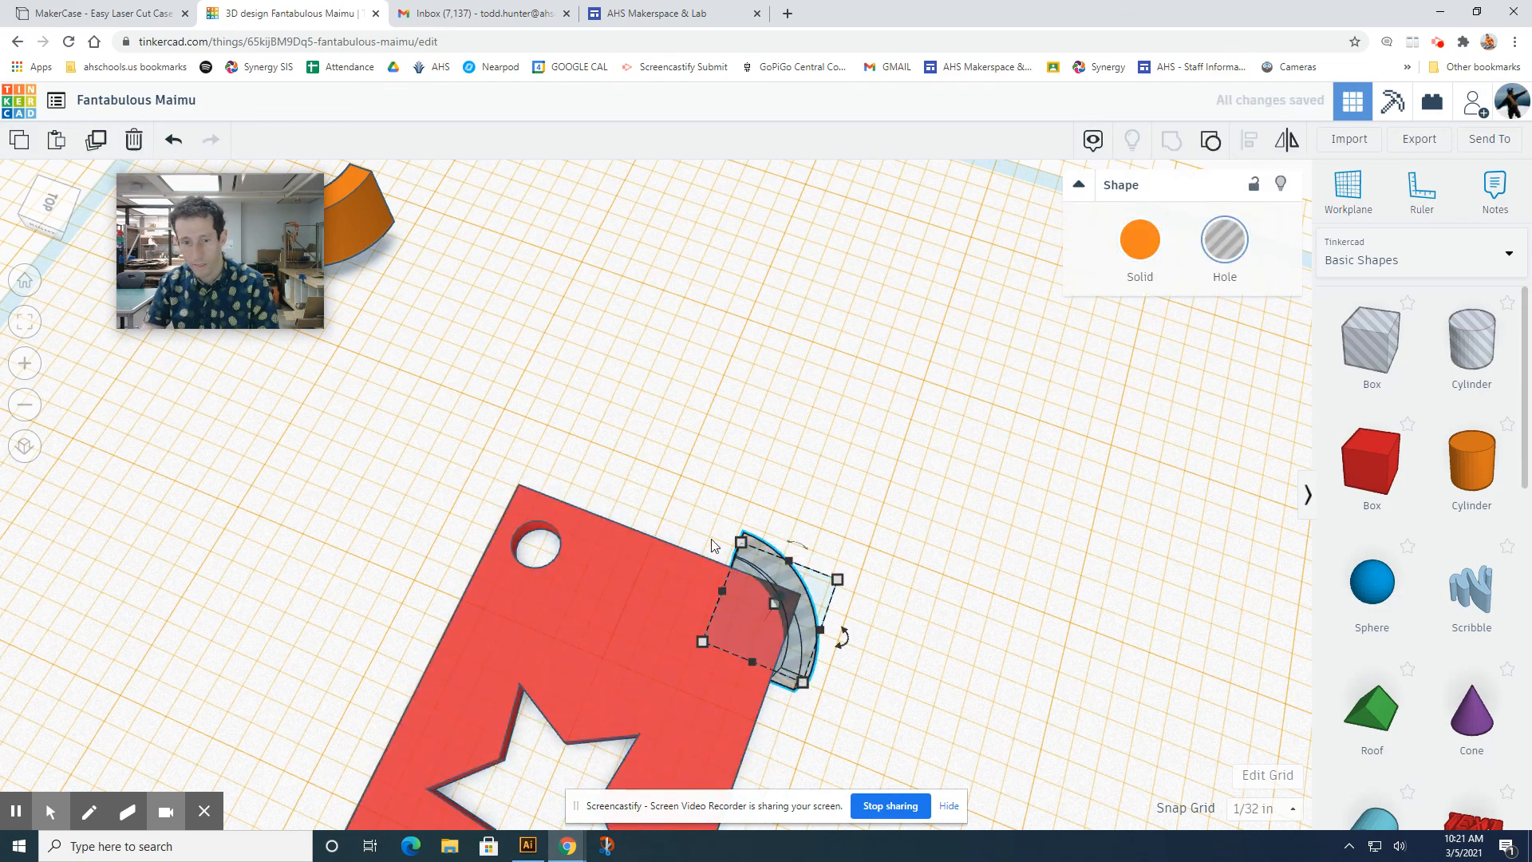
{"action": "left_click", "coordinate": [663, 576], "text": "shift"}
{"action": "left_click", "coordinate": [1174, 142]}
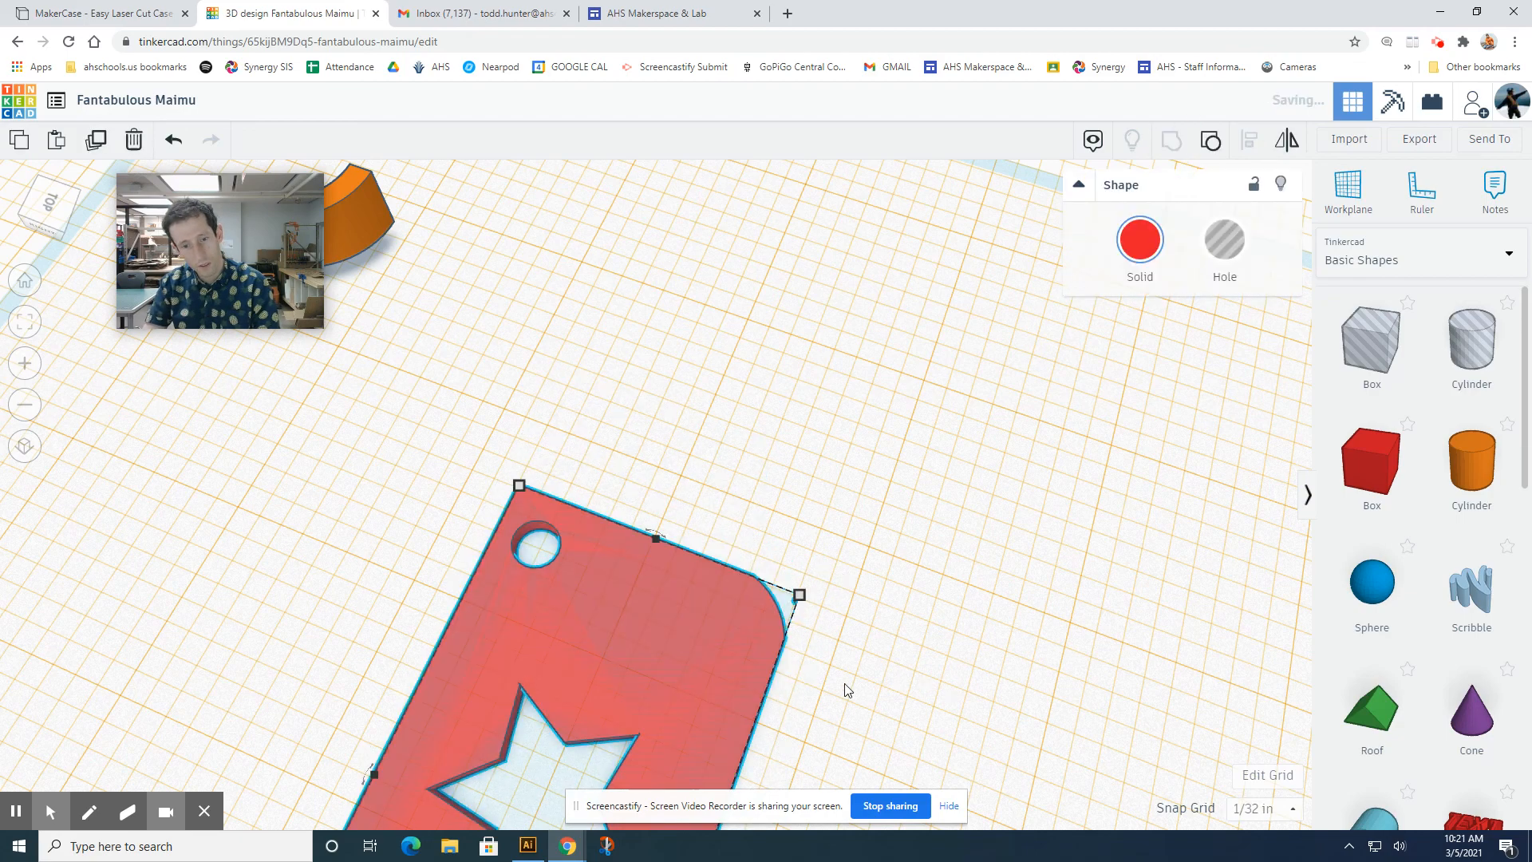
{"action": "right_click_drag", "start_coordinate": [914, 680], "coordinate": [580, 644]}
Undo the corner grouping and shift the hole arc slightly outward from the plate
{"action": "key", "text": "ctrl+z"}
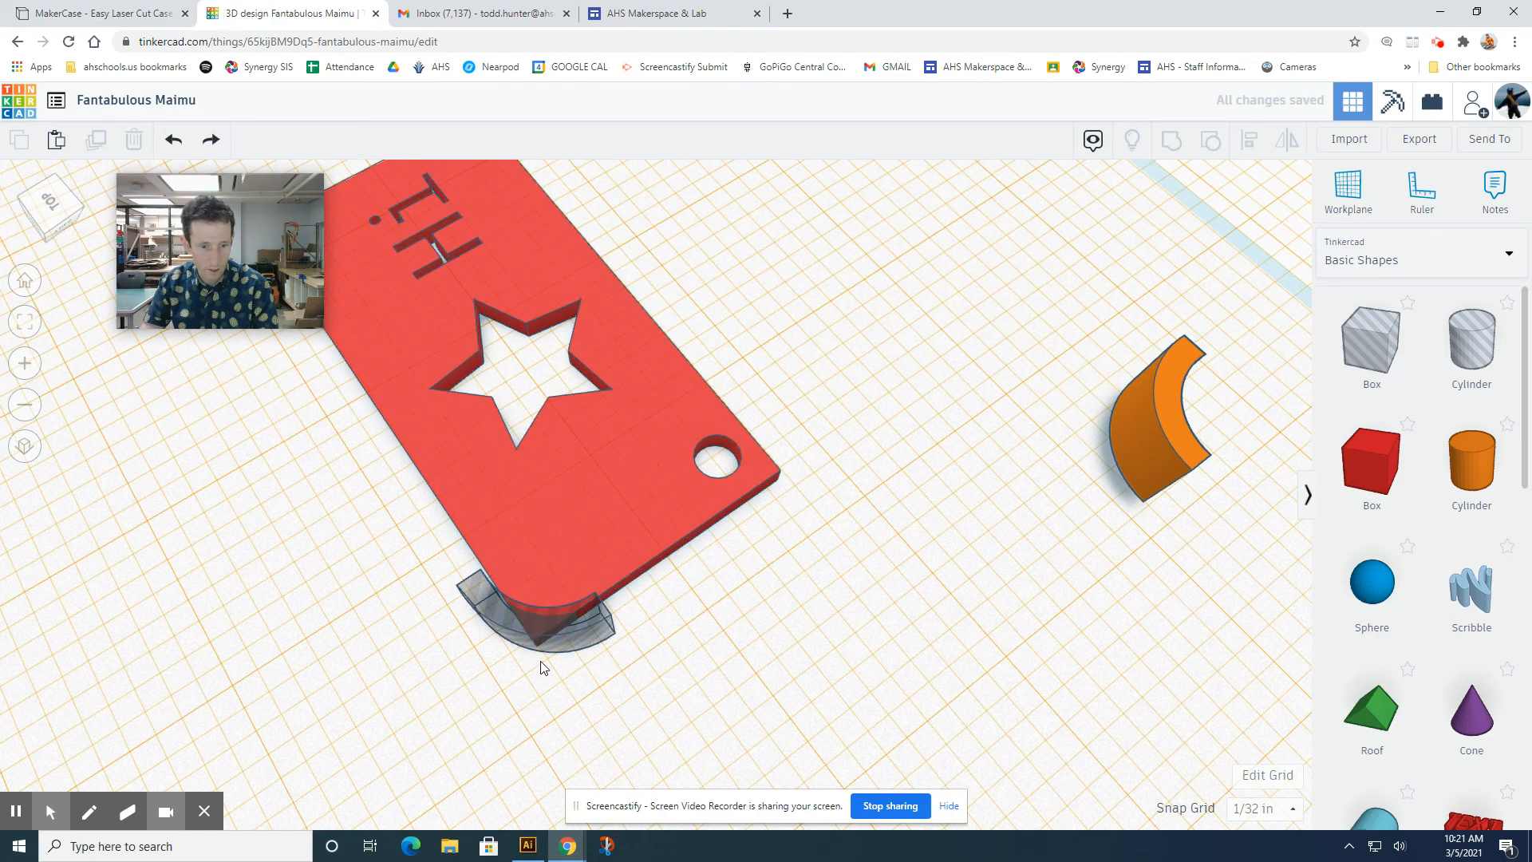
{"action": "left_click", "coordinate": [564, 638]}
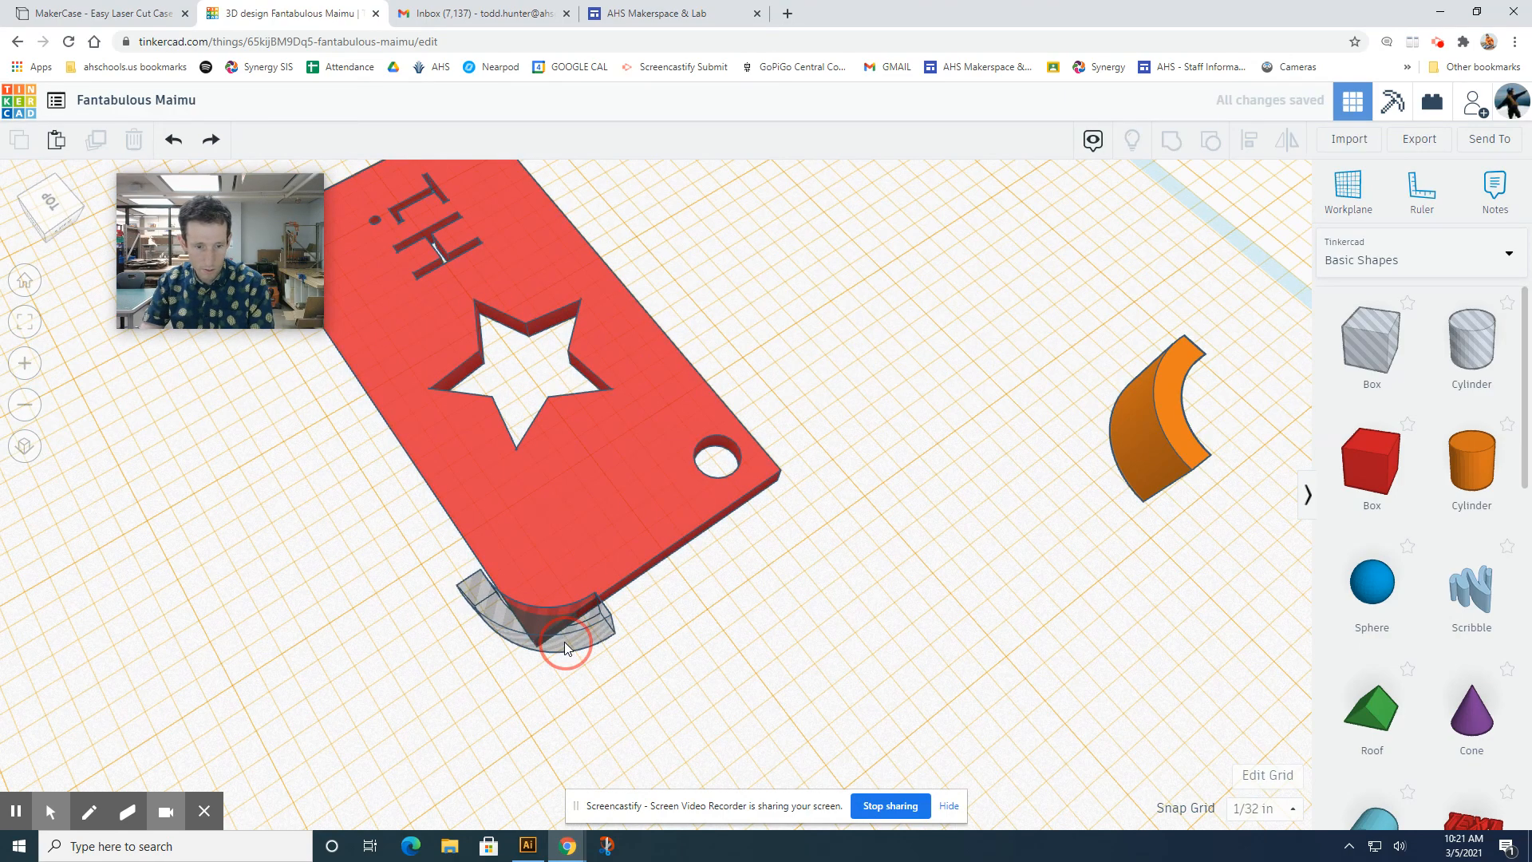
{"action": "left_click_drag", "start_coordinate": [564, 641], "coordinate": [563, 646]}
{"action": "left_click", "coordinate": [747, 674]}
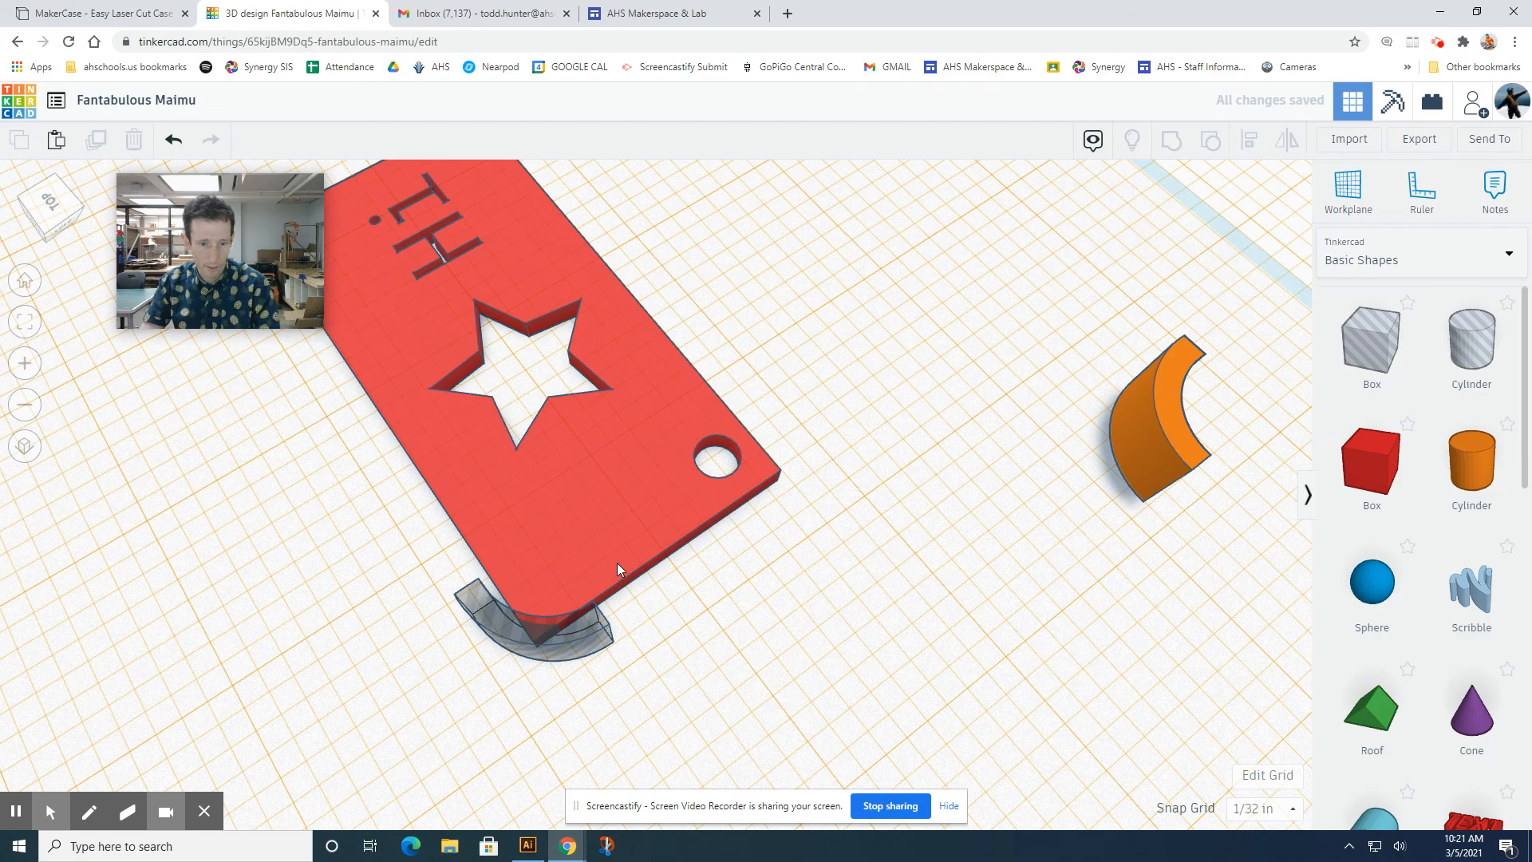
Select the shifted hole arc together with the plate and group them to trim the corner near the keyring hole
{"action": "left_click", "coordinate": [618, 564]}
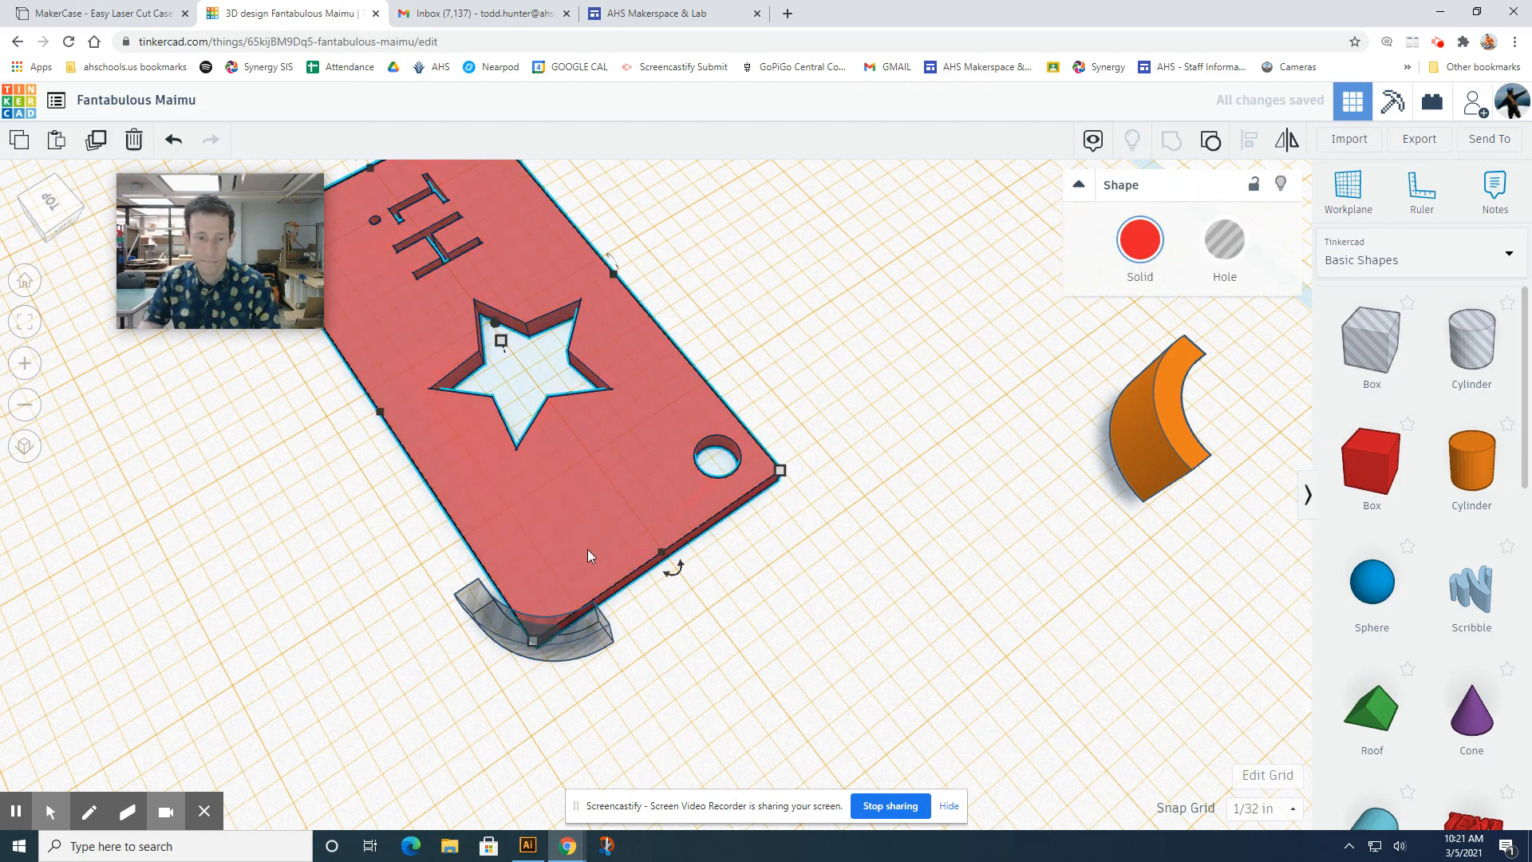
{"action": "left_click", "coordinate": [835, 734]}
{"action": "left_click_drag", "start_coordinate": [533, 585], "coordinate": [531, 582]}
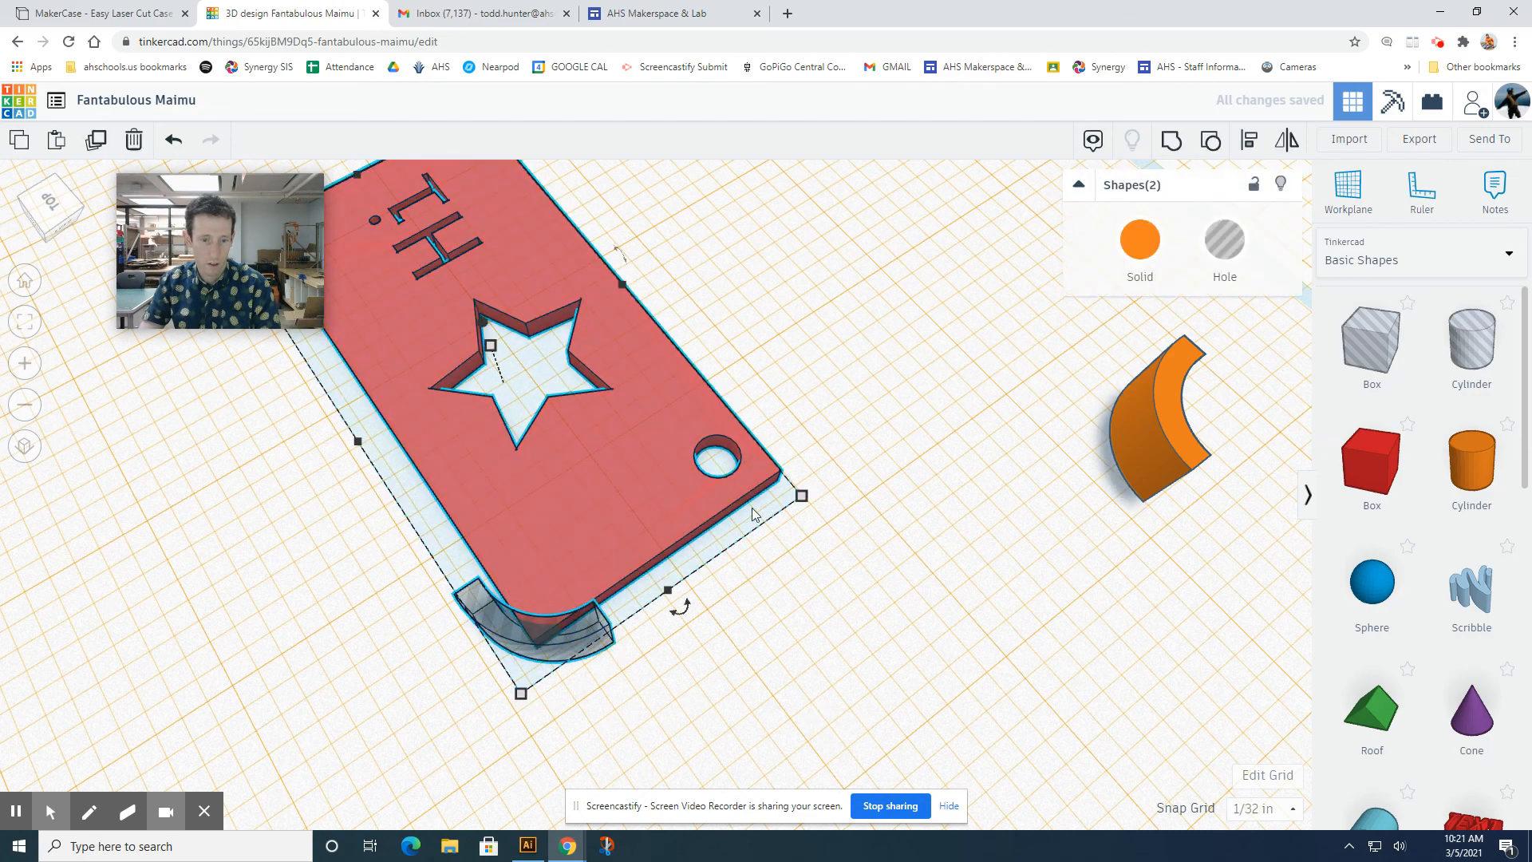
{"action": "left_click", "coordinate": [1171, 144]}
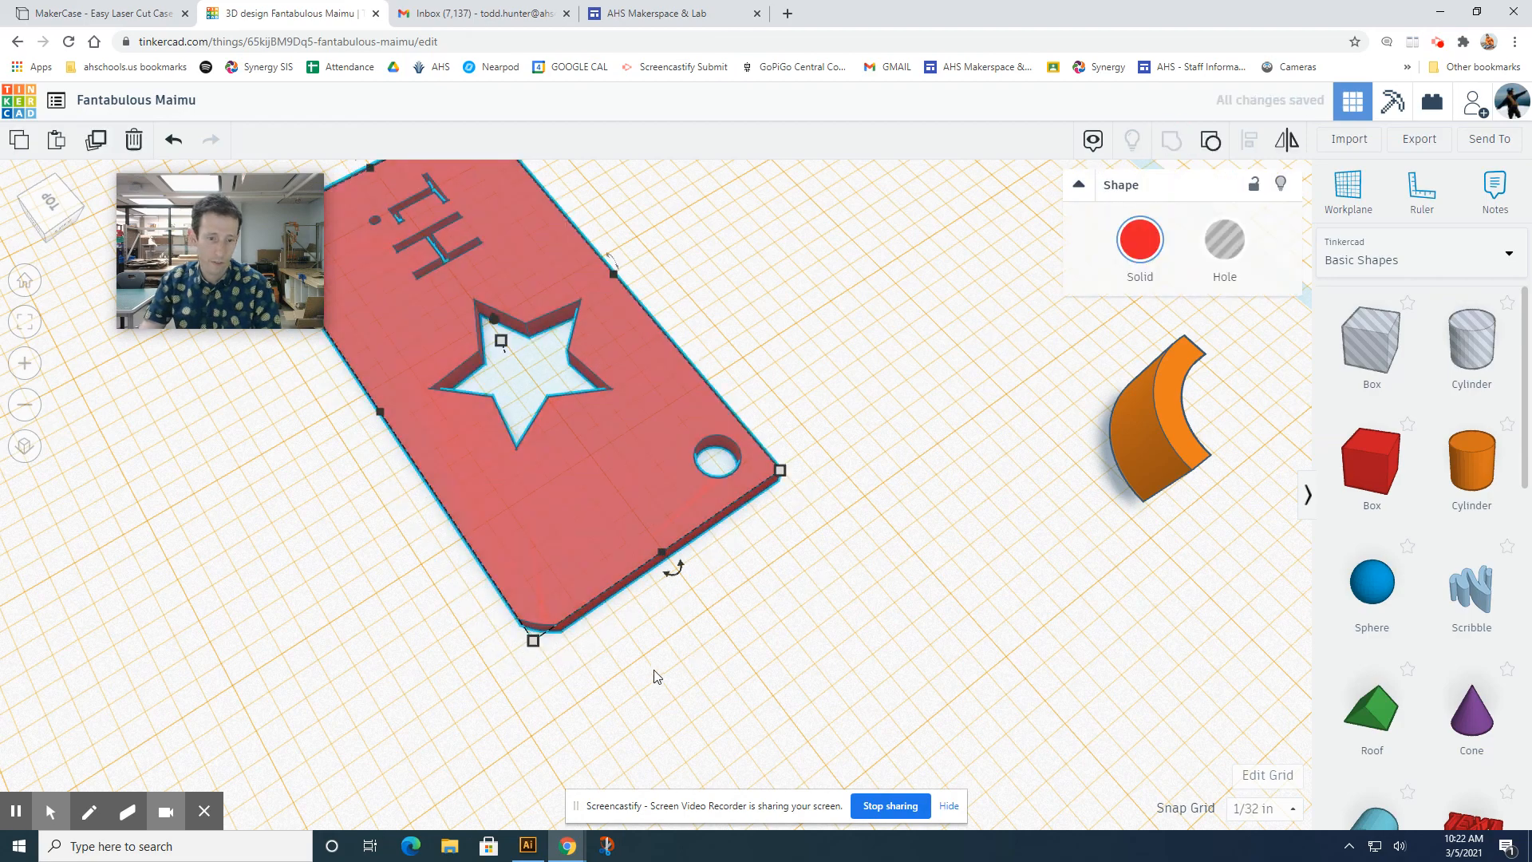
{"action": "left_click", "coordinate": [660, 664]}
Delete the spare orange arc from the workplane
{"action": "right_click_drag", "start_coordinate": [520, 703], "coordinate": [726, 640]}
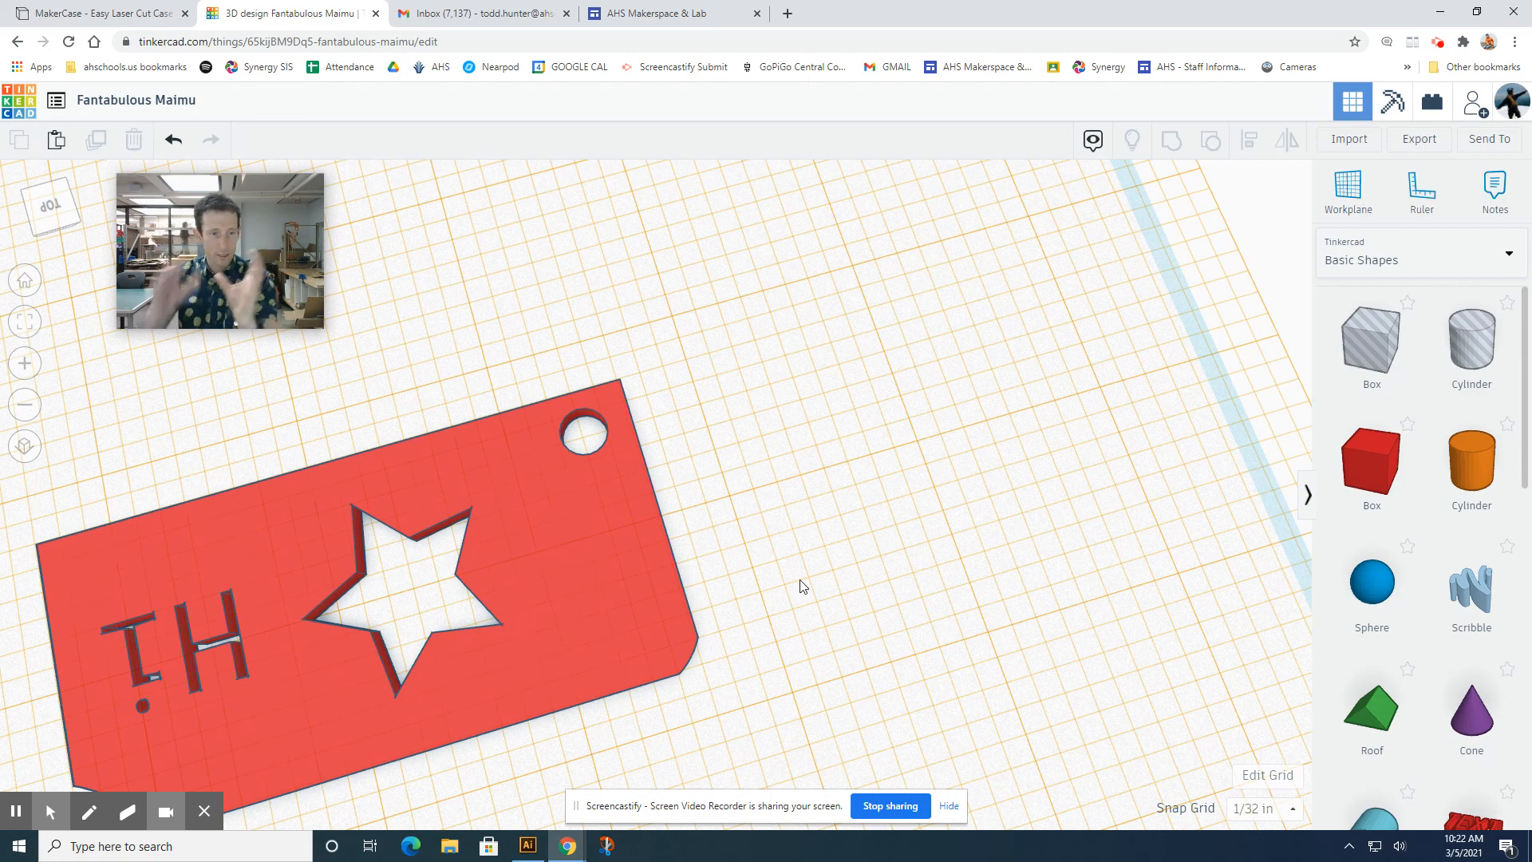
{"action": "right_click_drag", "start_coordinate": [852, 372], "coordinate": [837, 496]}
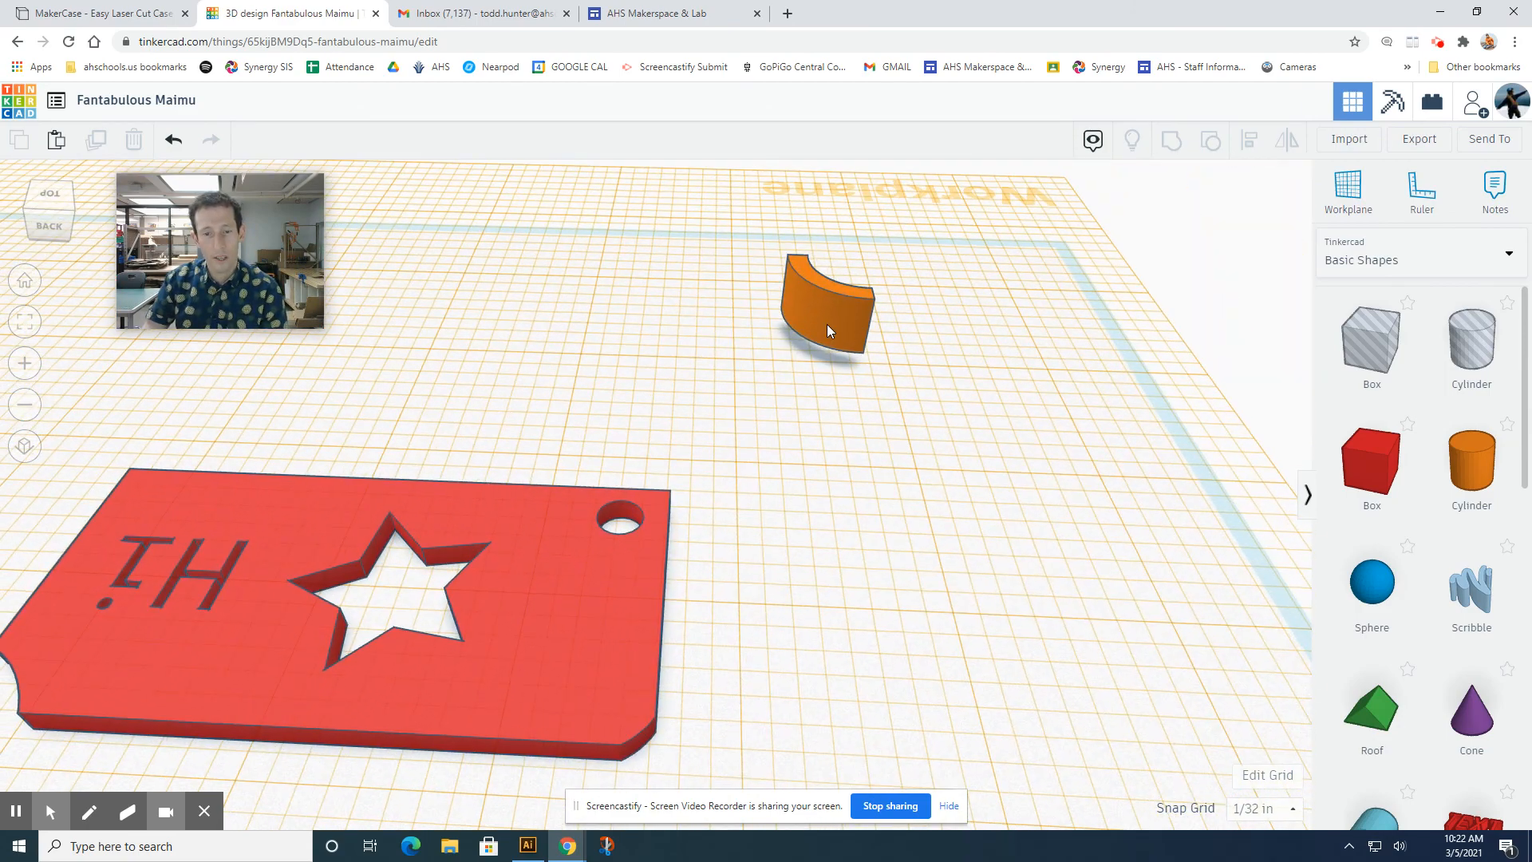
{"action": "left_click_drag", "start_coordinate": [827, 324], "coordinate": [1154, 627]}
{"action": "key", "text": "Delete"}
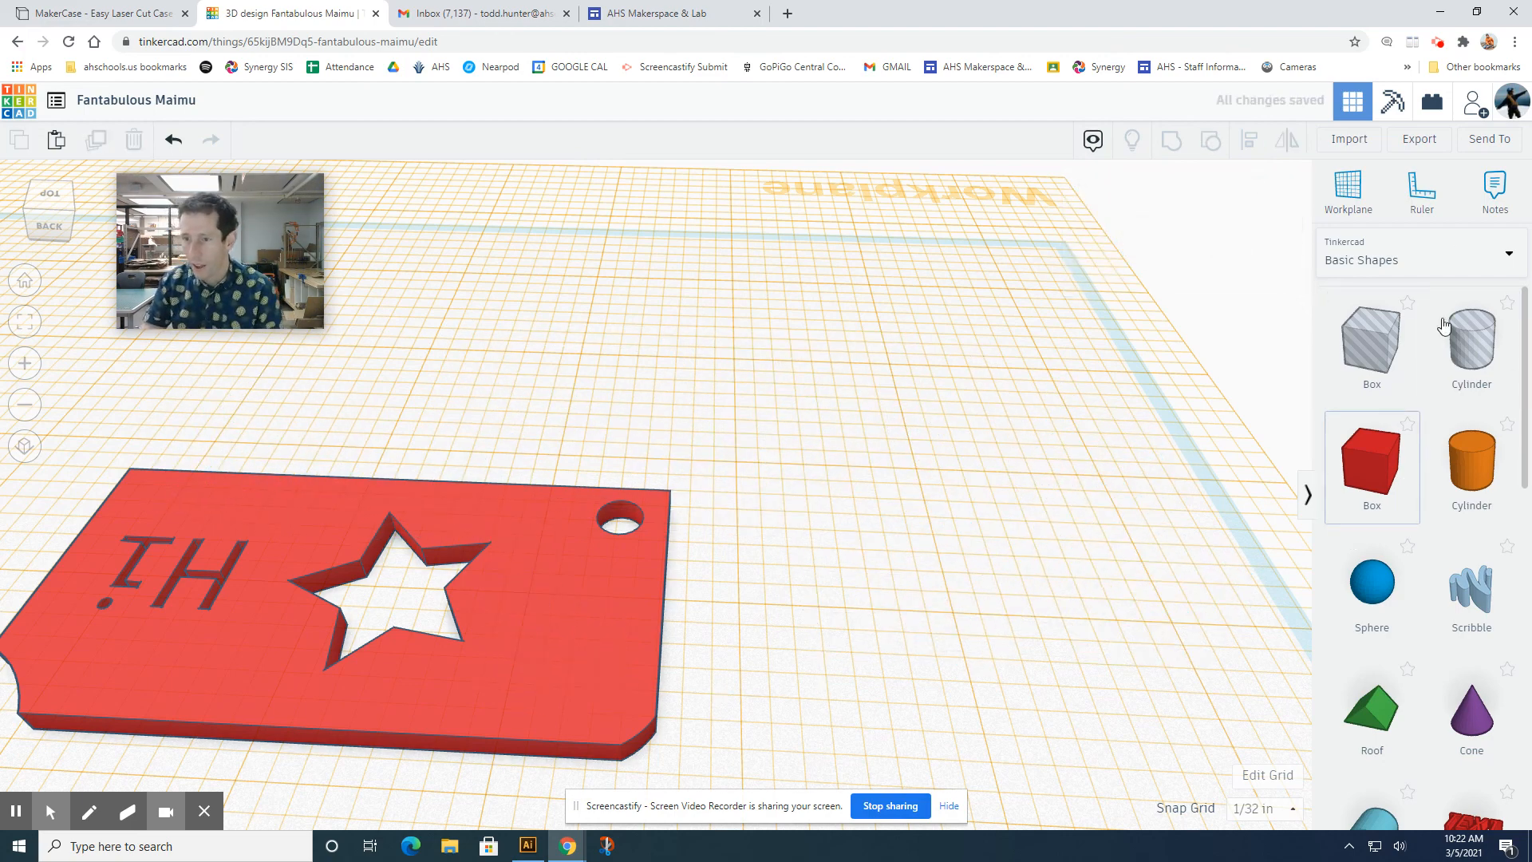
Switch the shape library to the Text and numbers collection and browse its letters
{"action": "left_click", "coordinate": [1369, 258]}
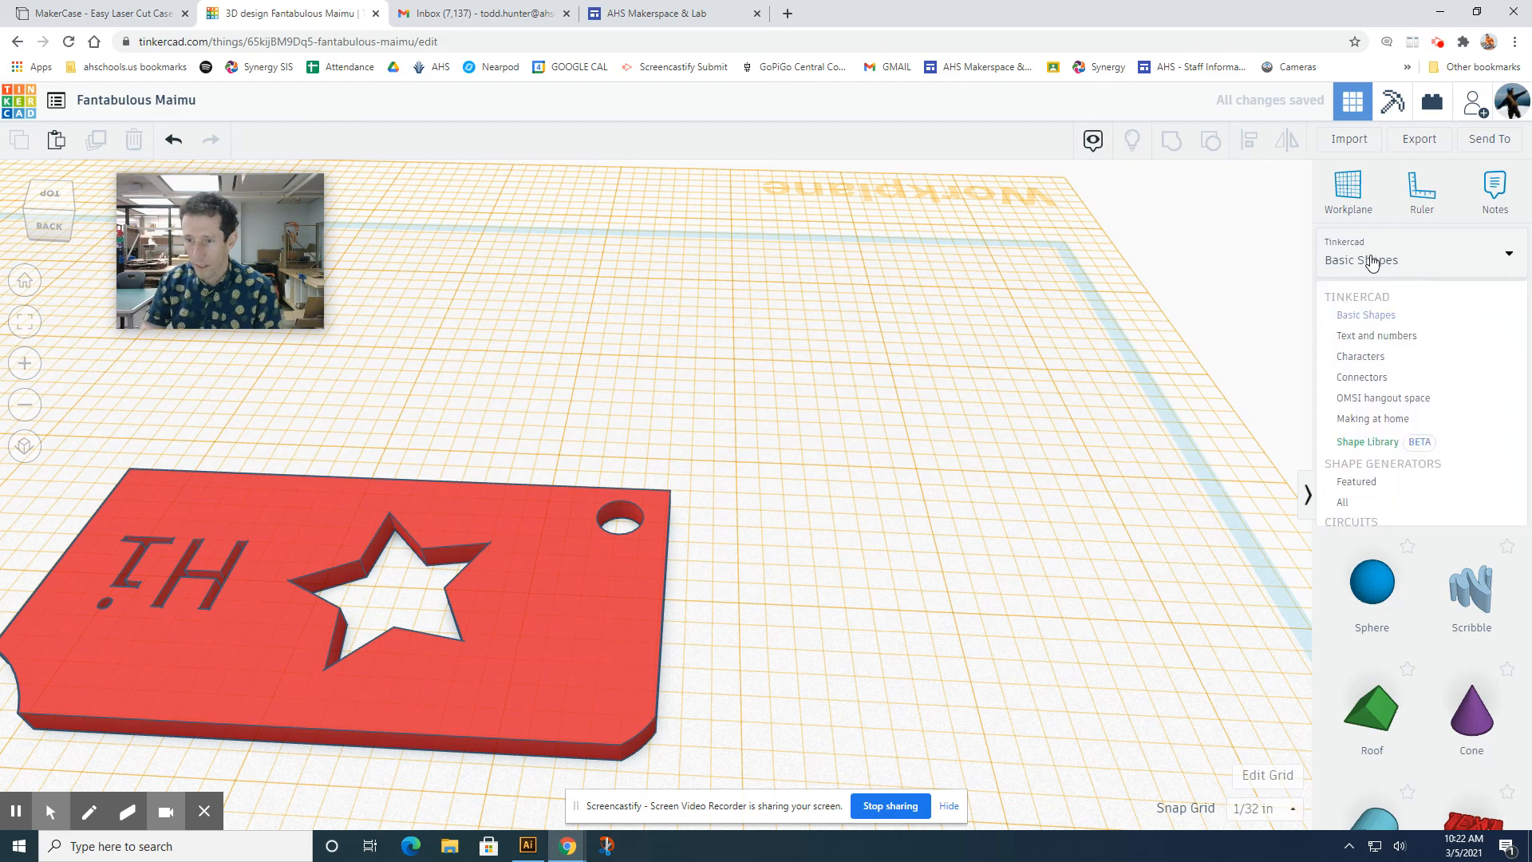
{"action": "left_click", "coordinate": [1384, 345]}
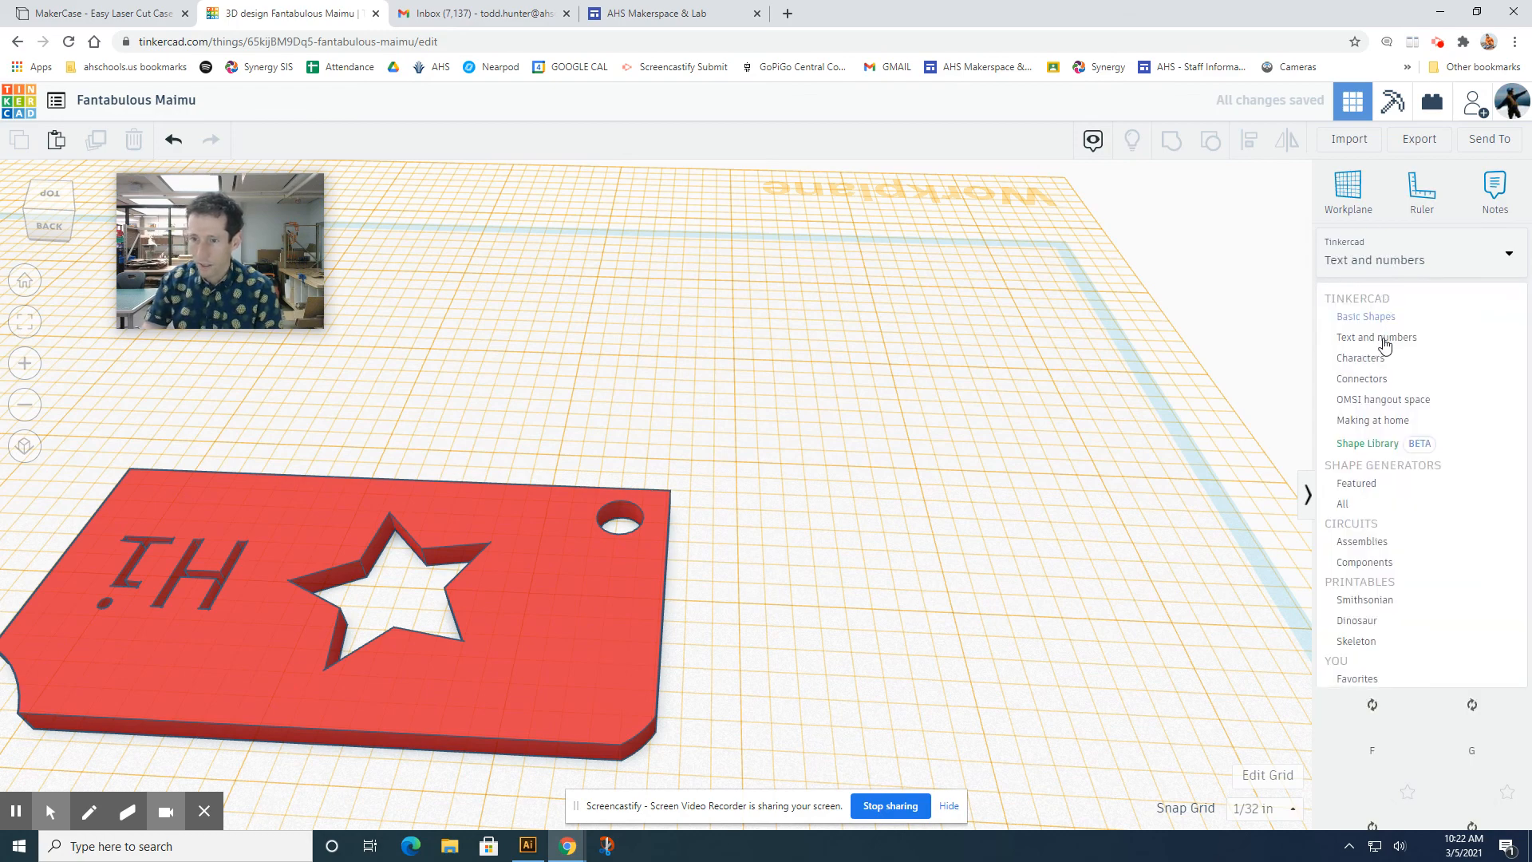
{"action": "scroll", "coordinate": [1416, 533], "scroll_direction": "down", "scroll_amount": 3}
{"action": "scroll", "coordinate": [1416, 533], "scroll_direction": "down", "scroll_amount": 8}
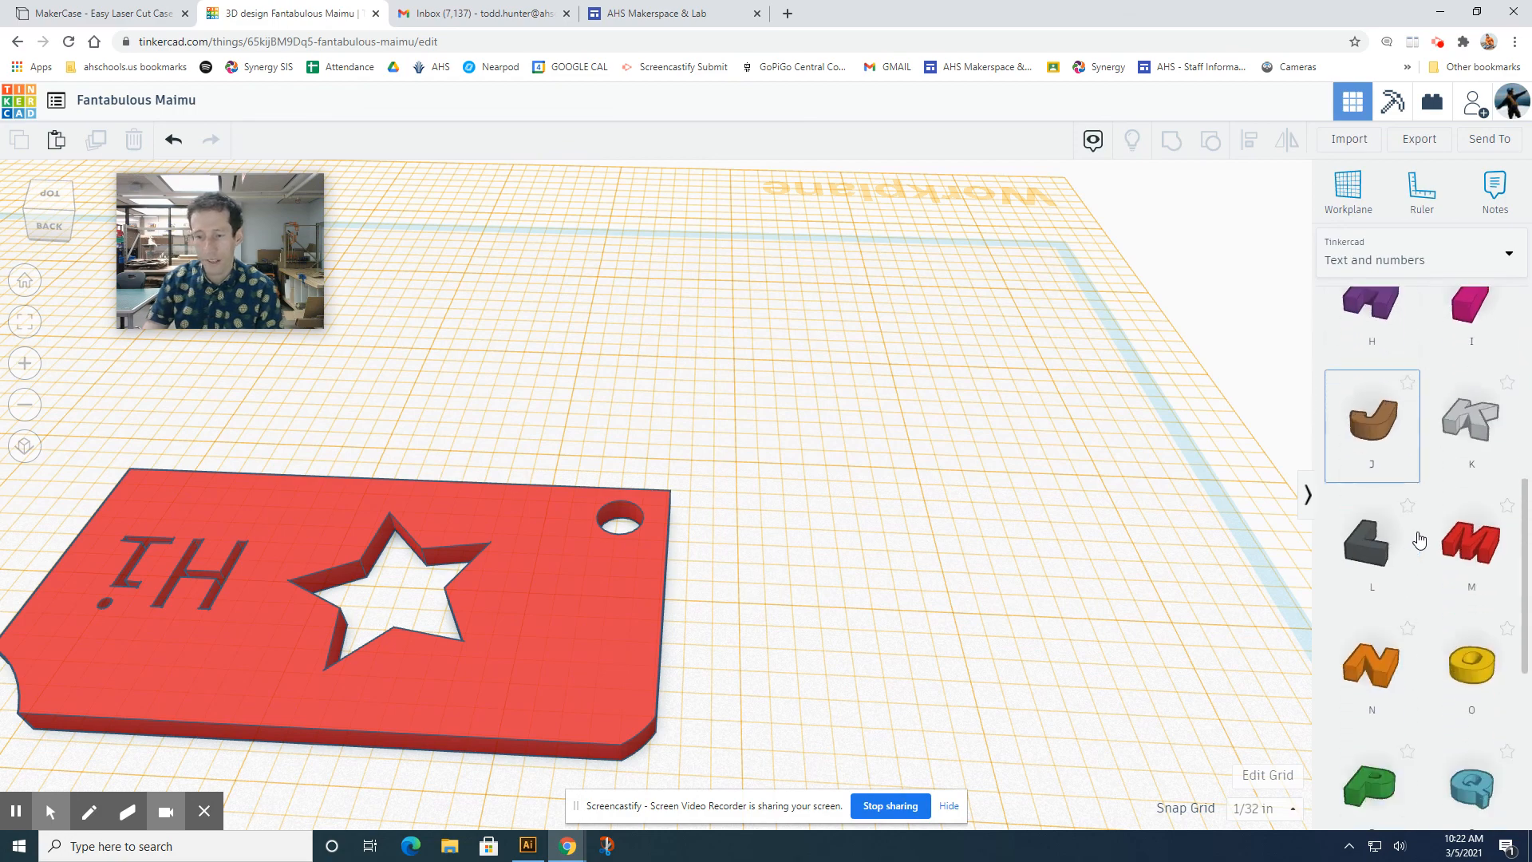
Switch the shape library to the Characters collection and look through its shapes
{"action": "scroll", "coordinate": [1429, 576], "scroll_direction": "up", "scroll_amount": 10}
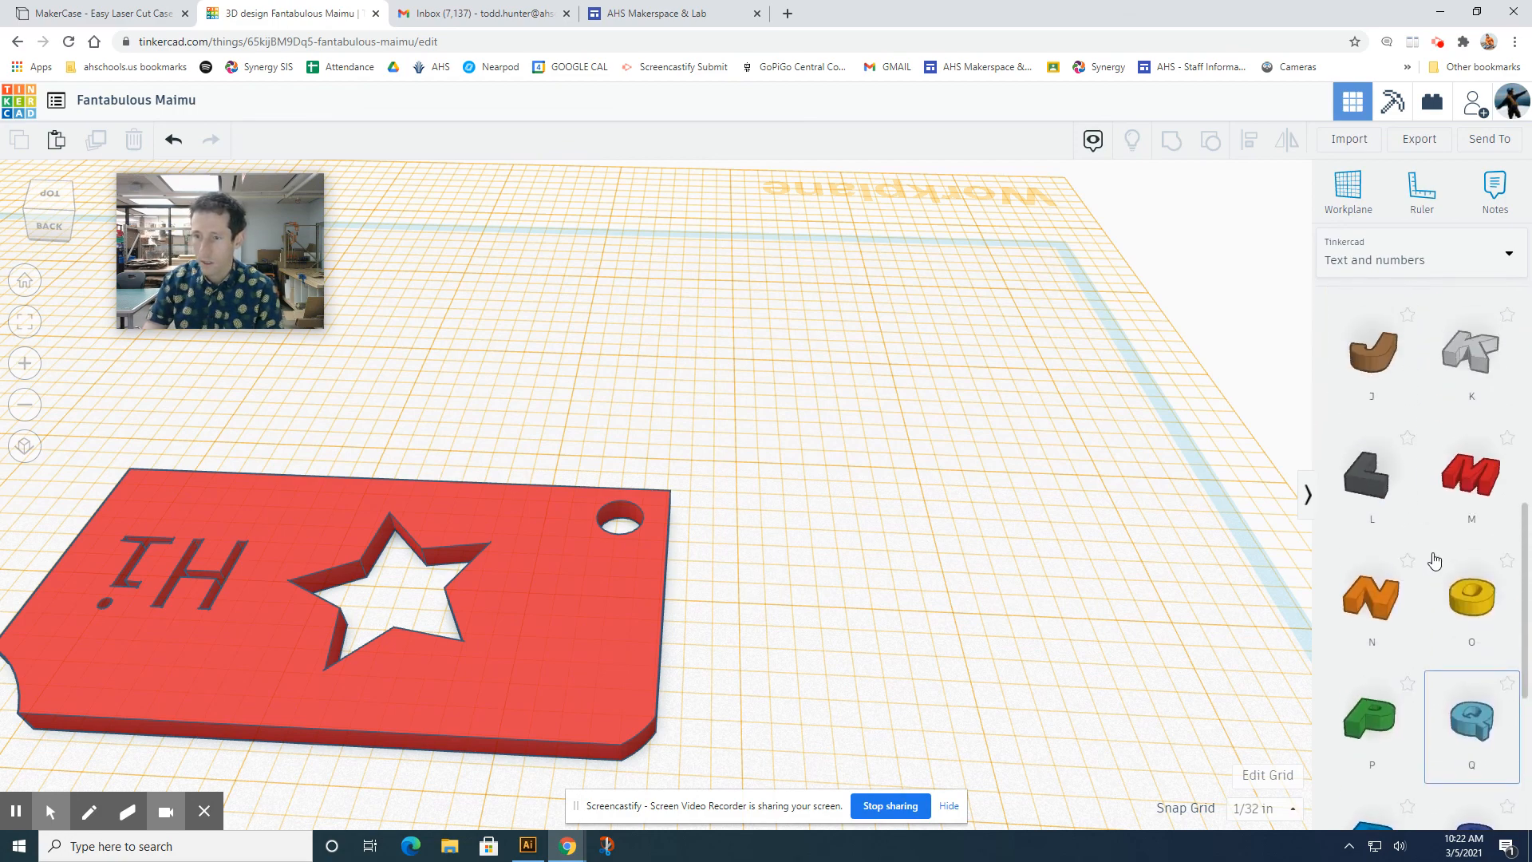
{"action": "left_click", "coordinate": [1417, 263]}
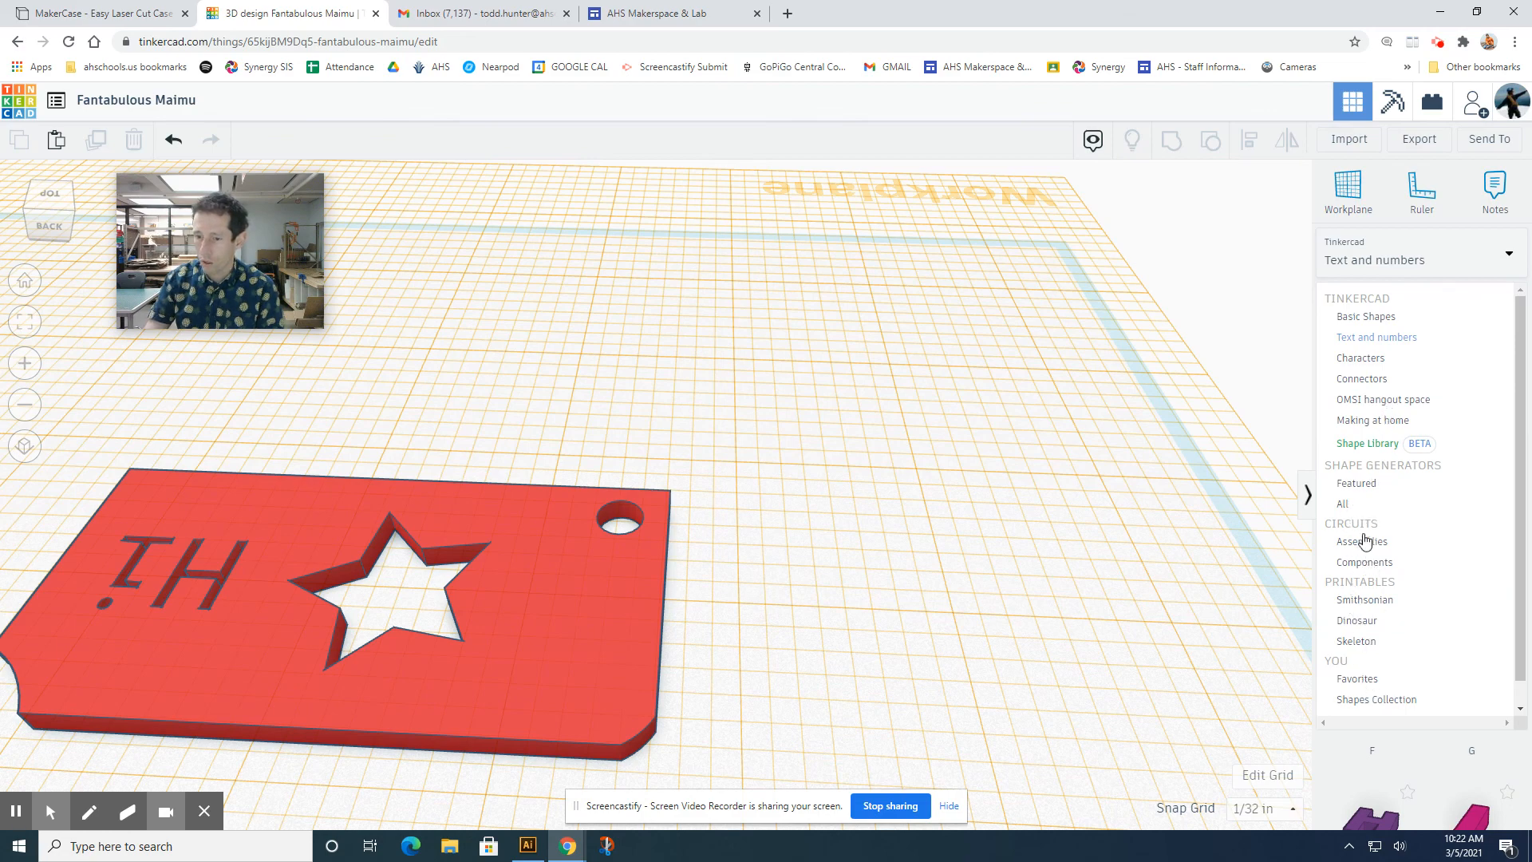
{"action": "left_click", "coordinate": [1369, 360]}
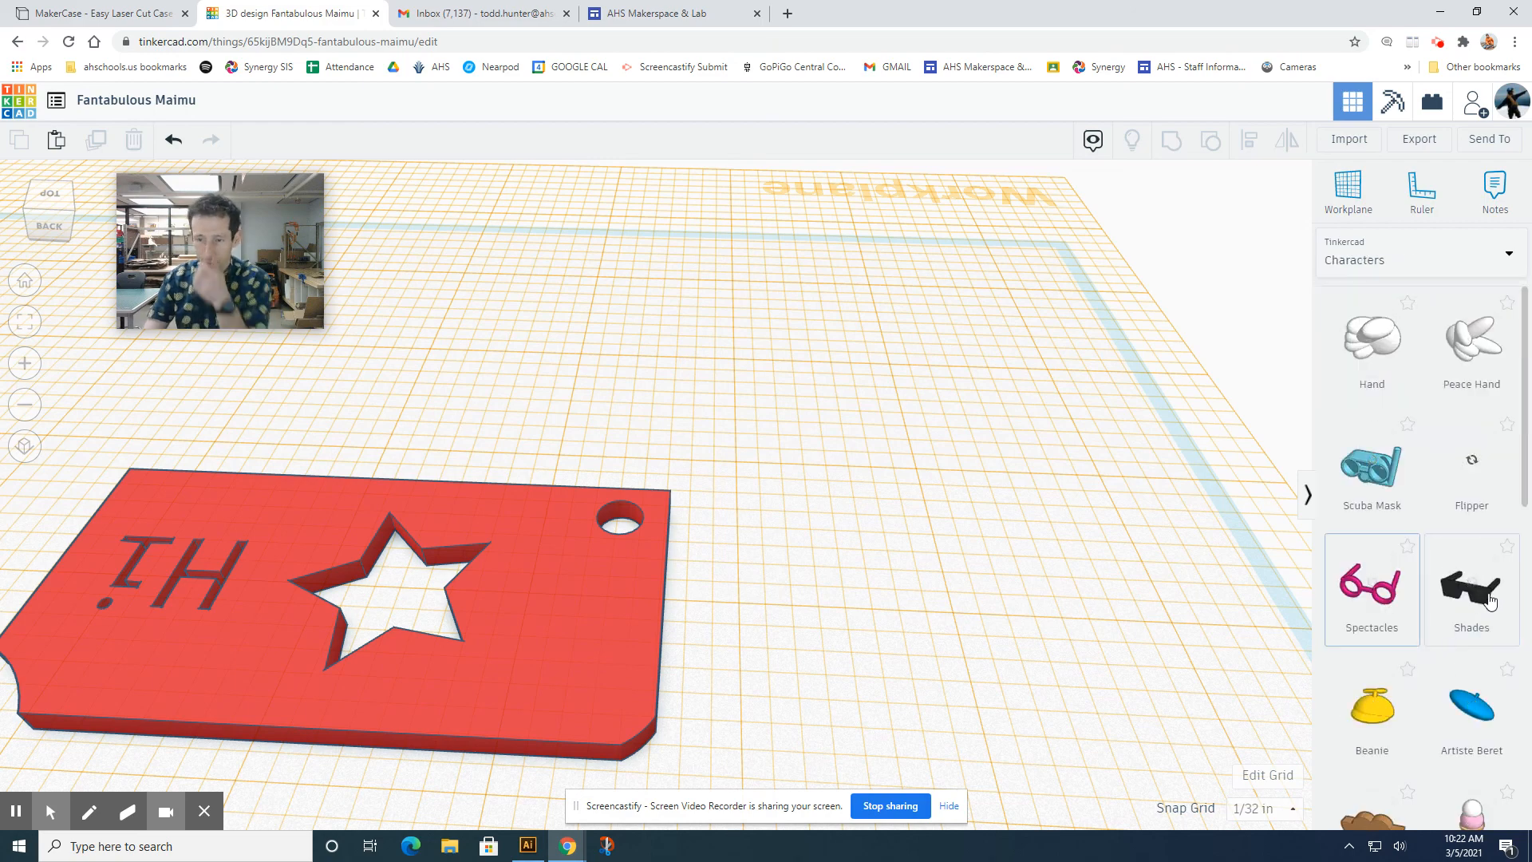
{"action": "scroll", "coordinate": [1467, 611], "scroll_direction": "down", "scroll_amount": 6}
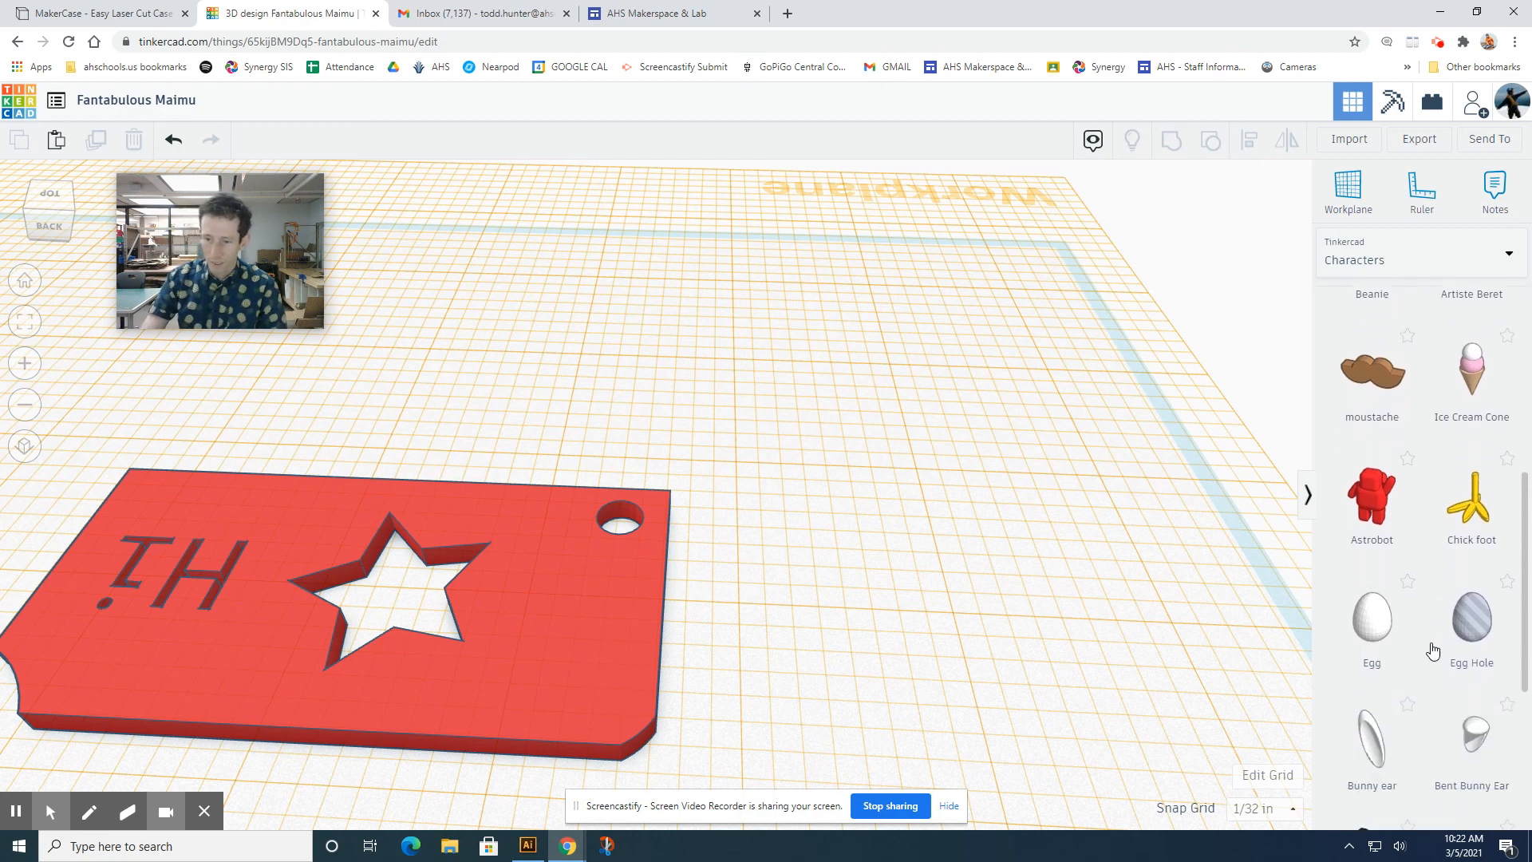
{"action": "scroll", "coordinate": [1472, 599], "scroll_direction": "down", "scroll_amount": 4}
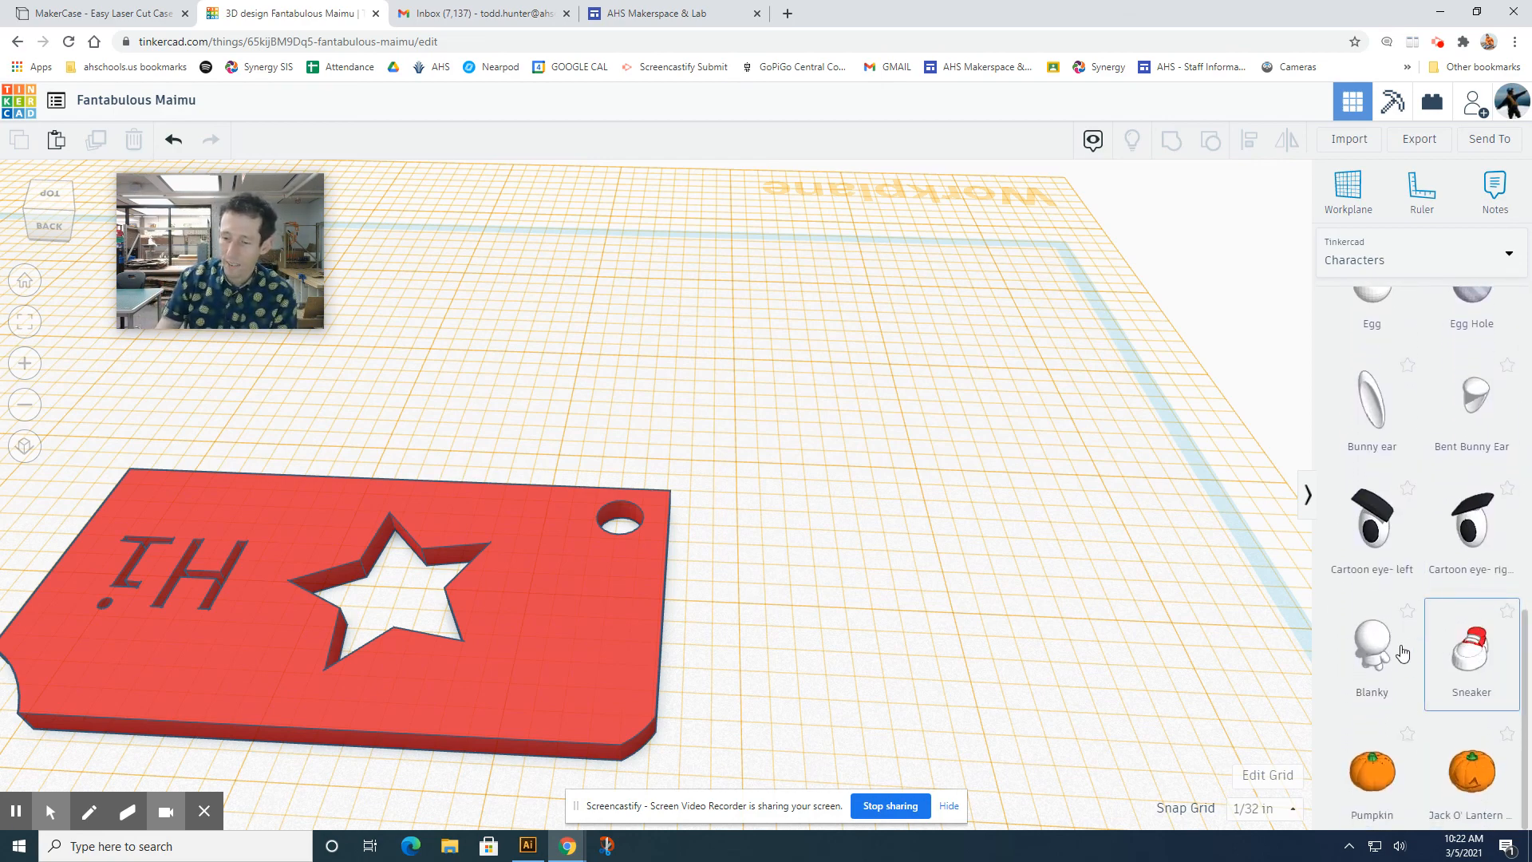
{"action": "scroll", "coordinate": [1422, 691], "scroll_direction": "up", "scroll_amount": 5}
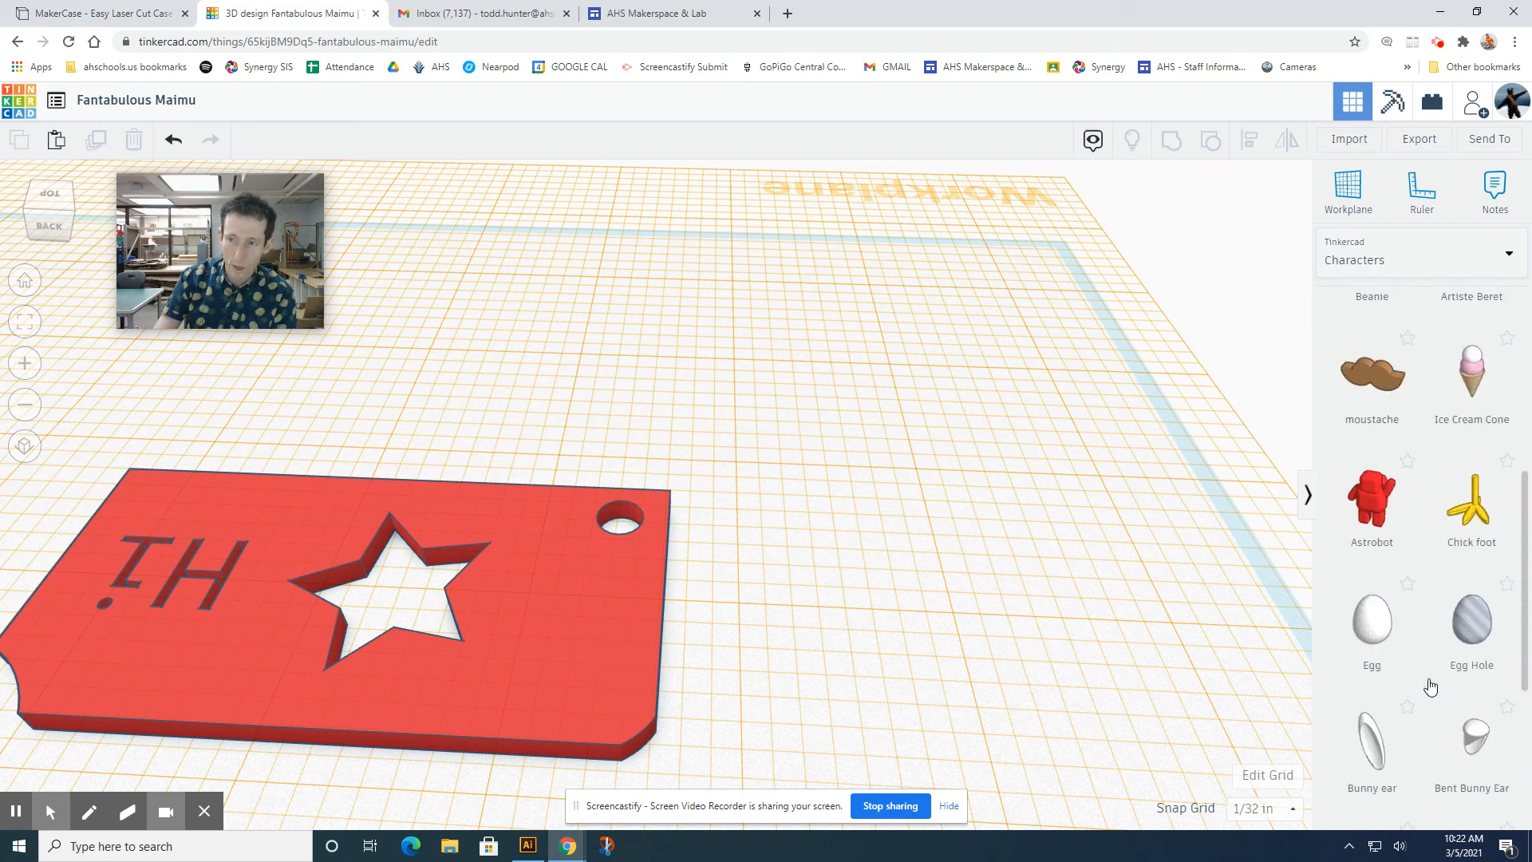
{"action": "scroll", "coordinate": [1428, 686], "scroll_direction": "up", "scroll_amount": 4}
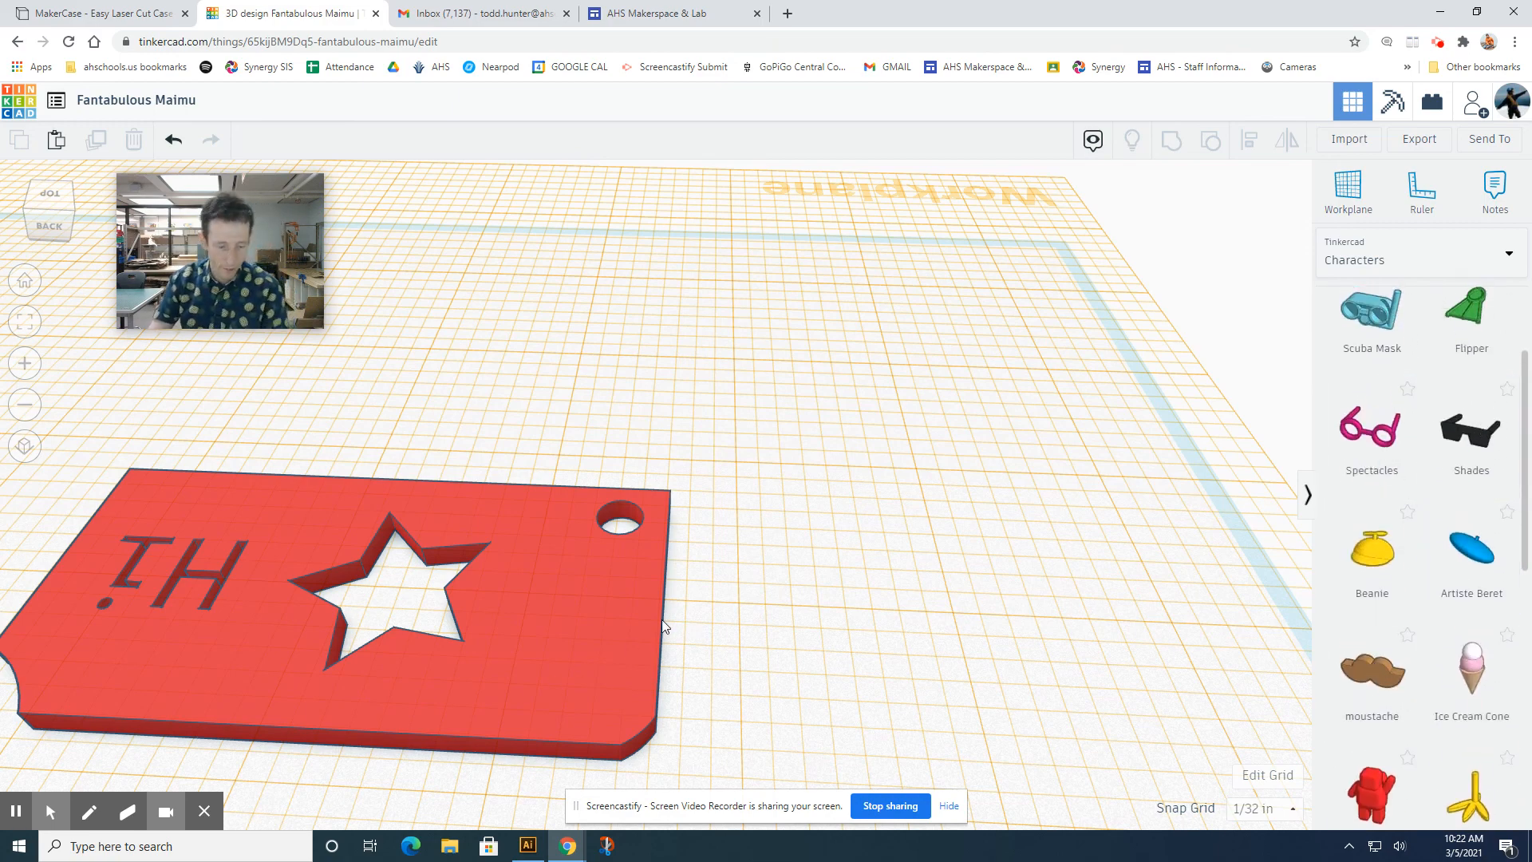
Place a cylinder hole from the Basic Shapes collection over the plate's concave corner and shrink its footprint
{"action": "middle_click_drag", "start_coordinate": [591, 595], "coordinate": [958, 515]}
{"action": "right_click_drag", "start_coordinate": [872, 521], "coordinate": [919, 562]}
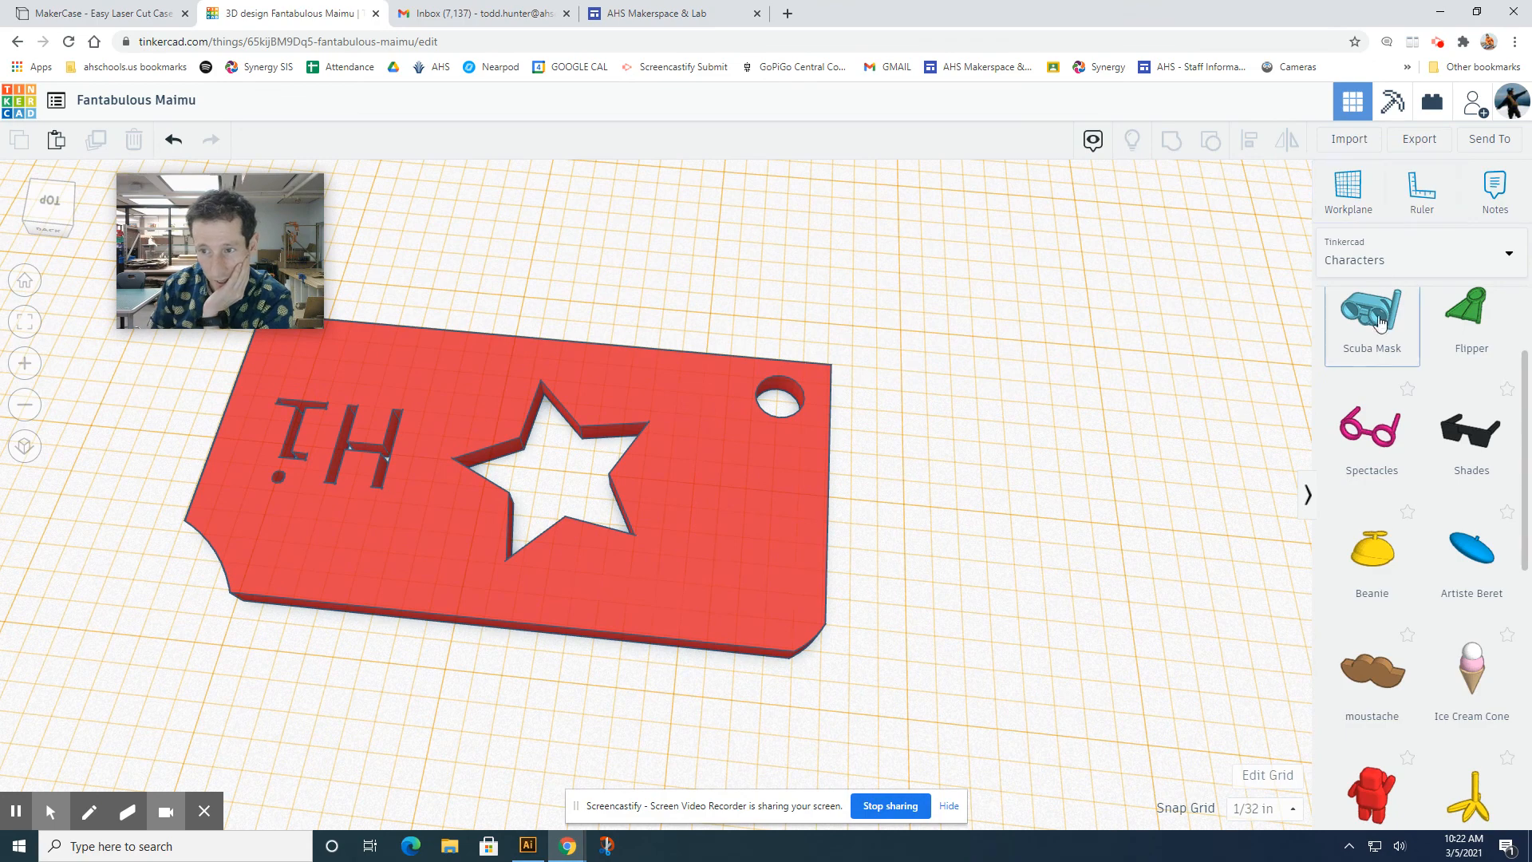
{"action": "left_click", "coordinate": [1365, 262]}
{"action": "left_click", "coordinate": [1374, 314]}
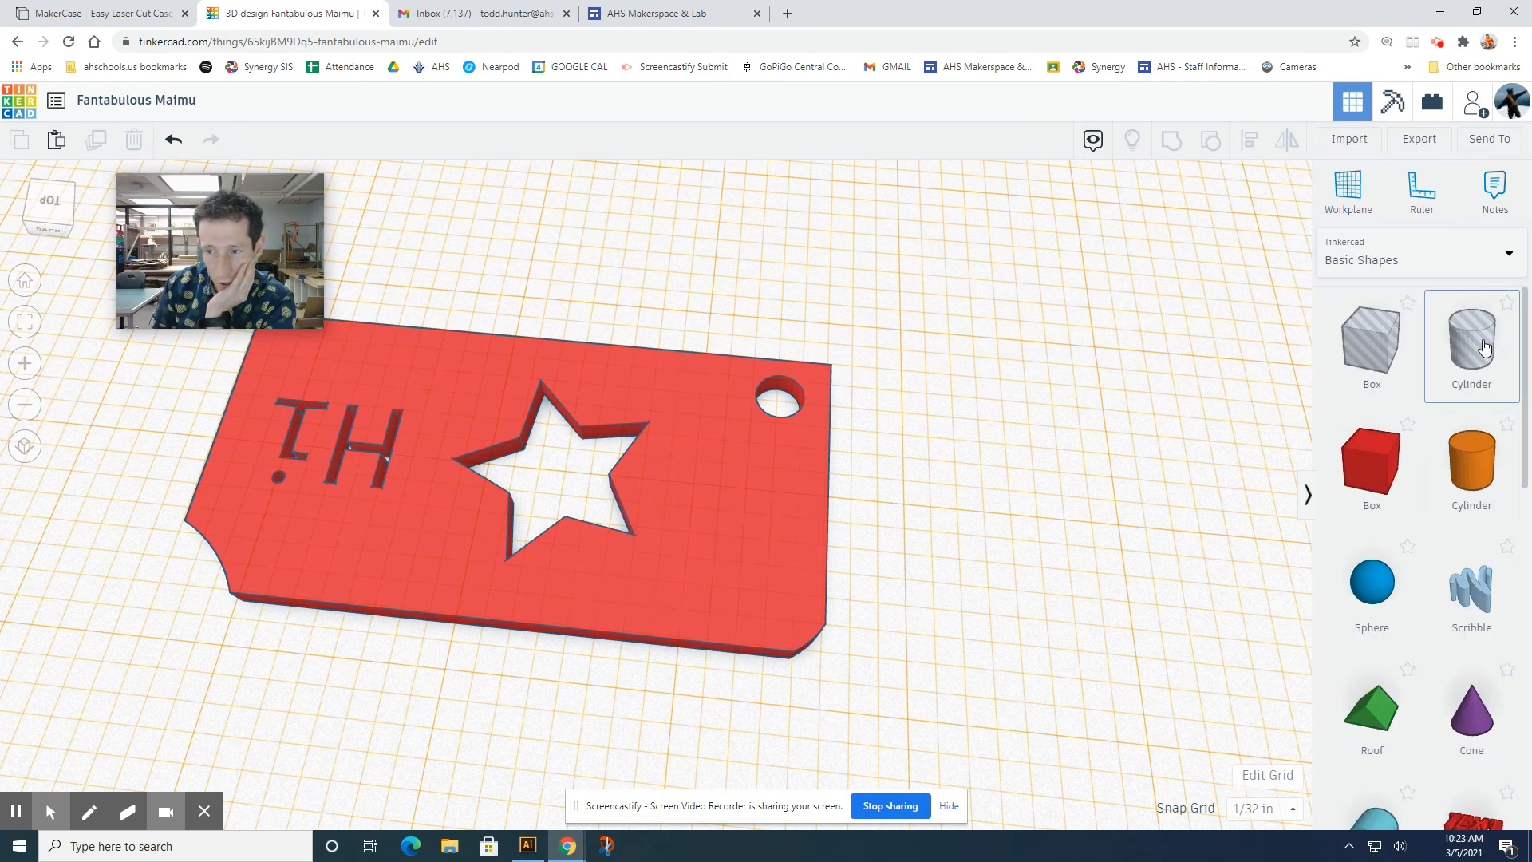
{"action": "left_click_drag", "start_coordinate": [1482, 344], "coordinate": [310, 674]}
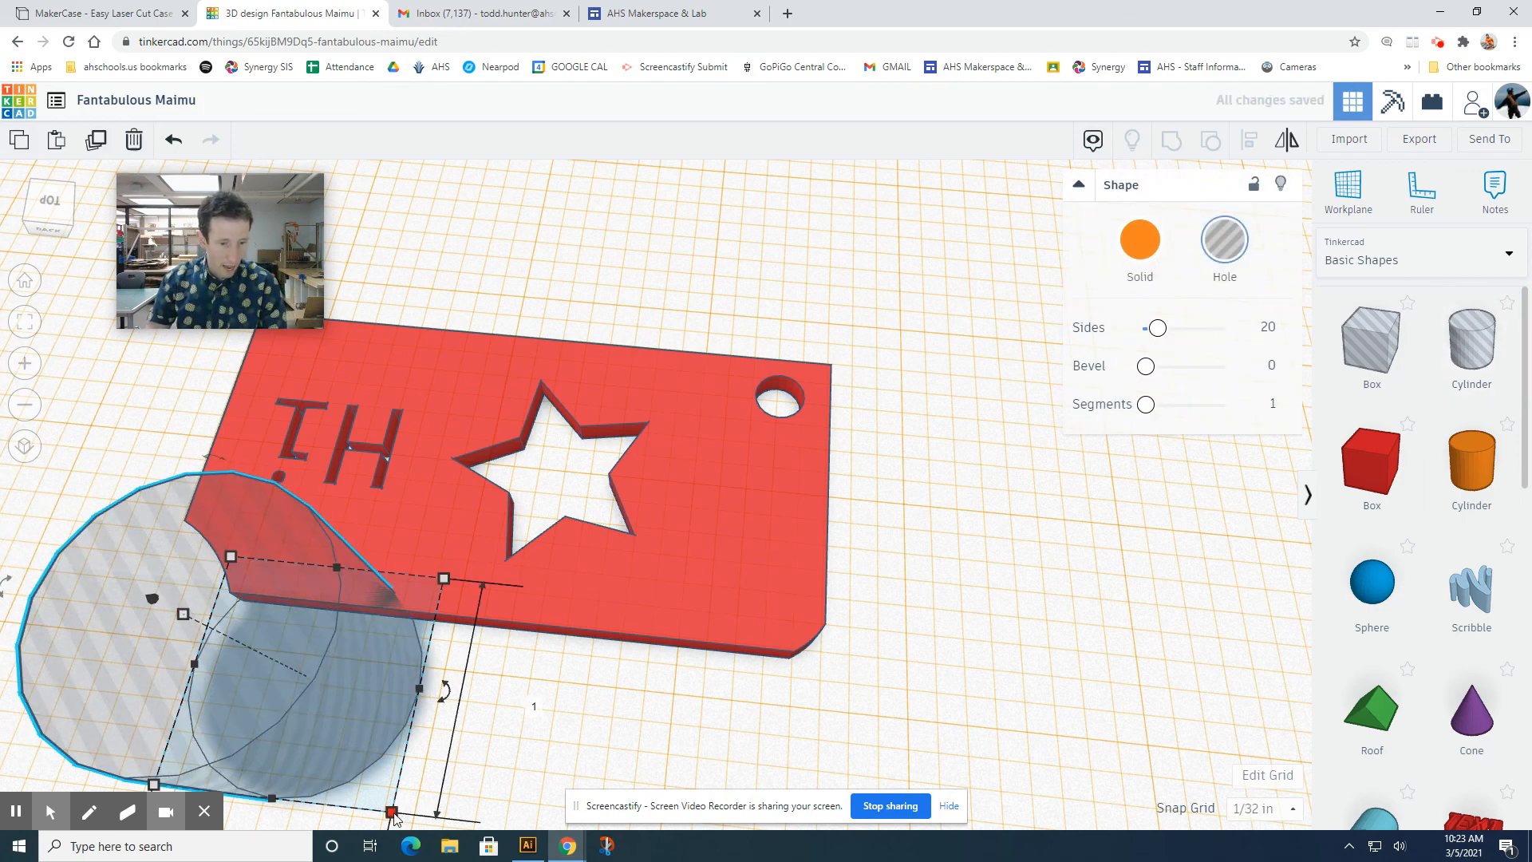
{"action": "left_click_drag", "start_coordinate": [393, 813], "coordinate": [416, 672]}
Duplicate the cylinder hole three times to form a row of four along the plate's long edge opposite the keyring hole
{"action": "key", "text": "ctrl+v"}
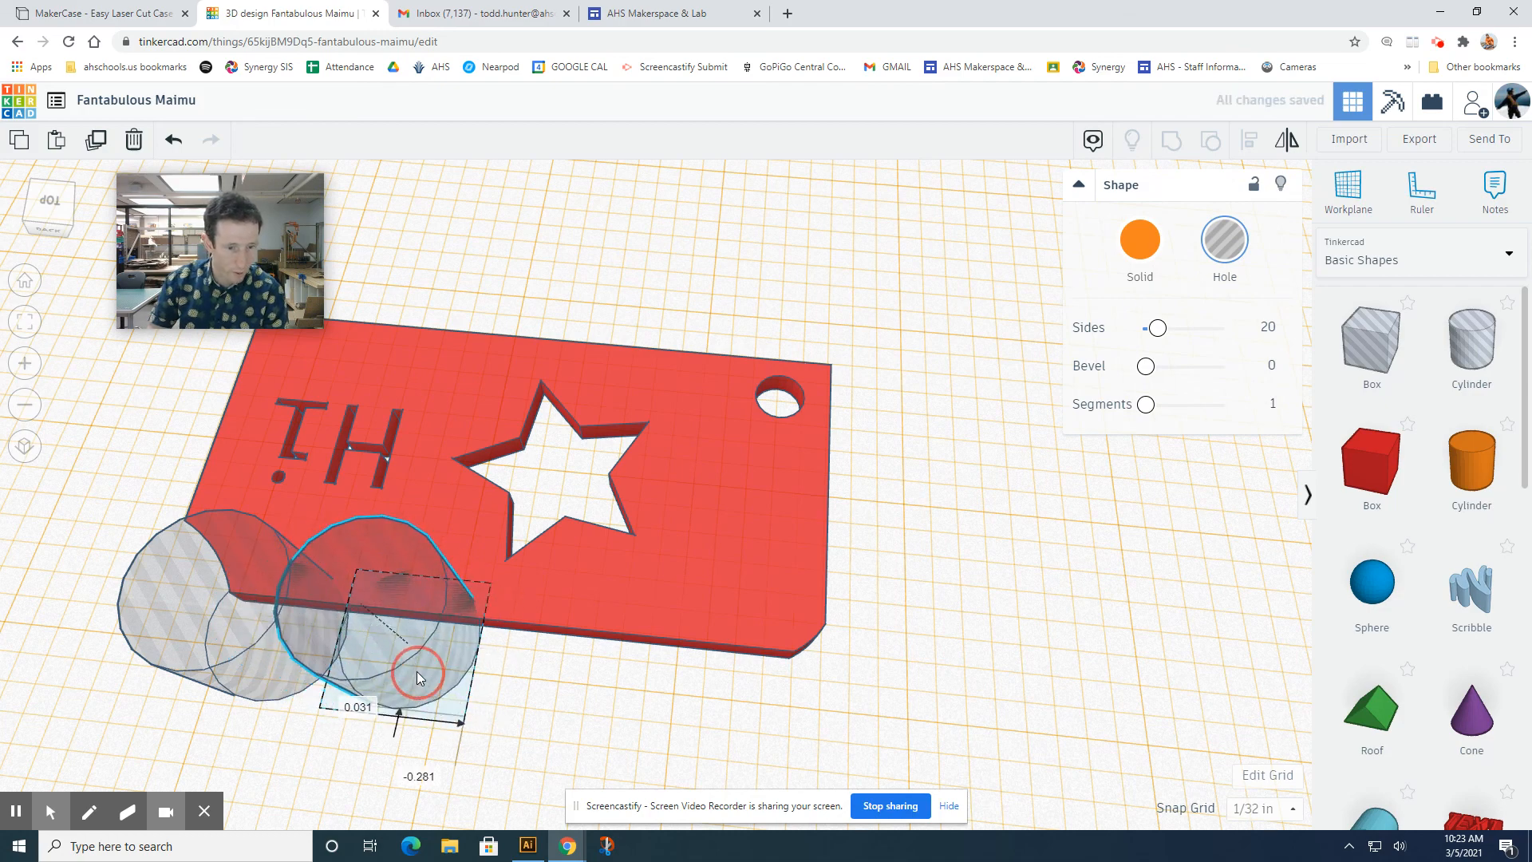
{"action": "right_click_drag", "start_coordinate": [401, 772], "coordinate": [423, 744]}
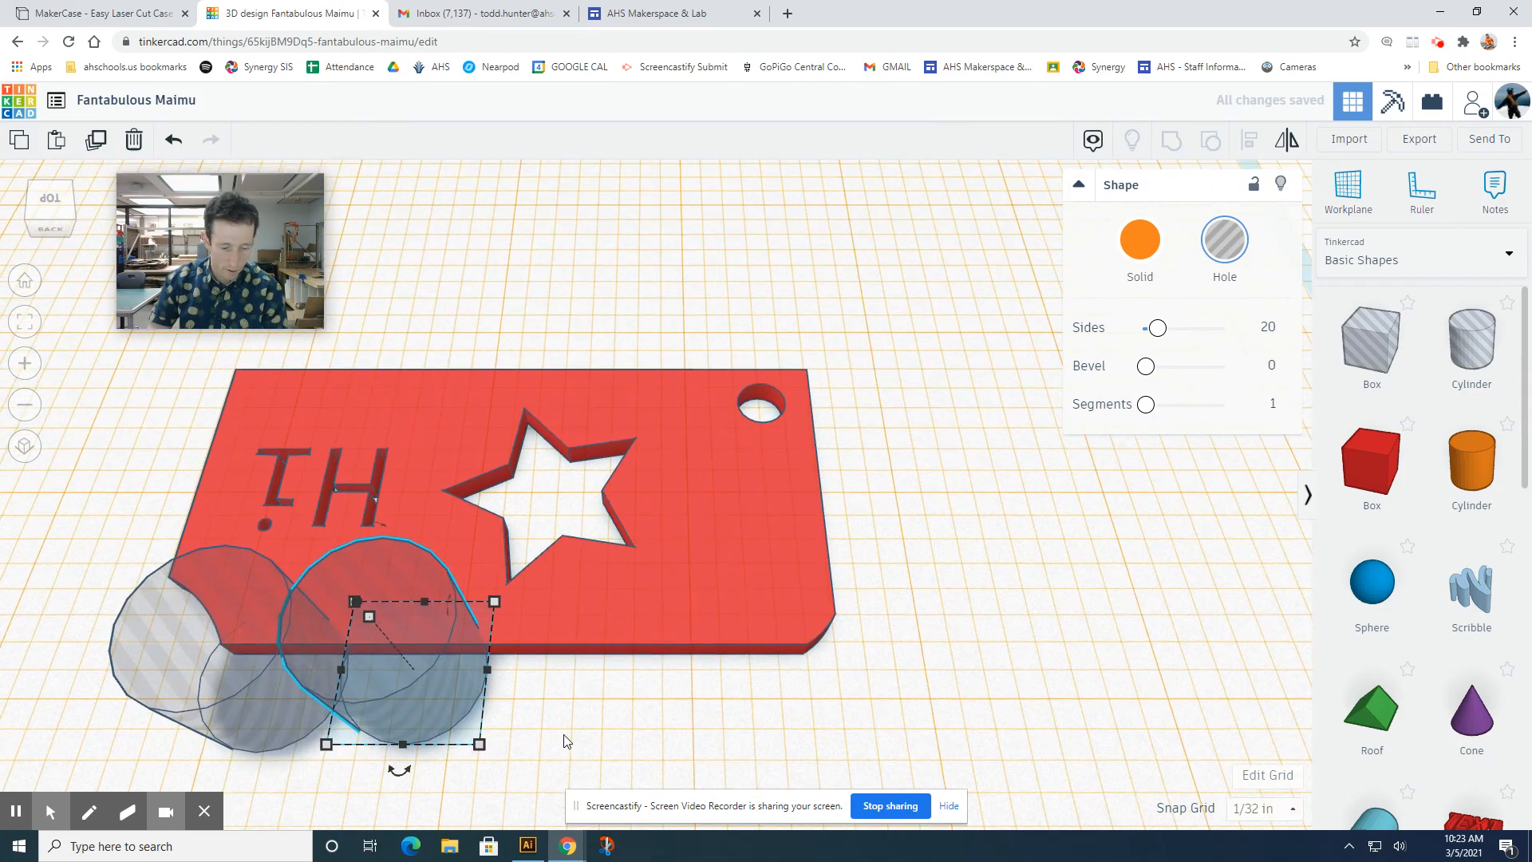
{"action": "key", "text": "ctrl+v"}
{"action": "left_click_drag", "start_coordinate": [457, 678], "coordinate": [589, 701]}
{"action": "key", "text": "ctrl+z"}
{"action": "left_click", "coordinate": [527, 702]}
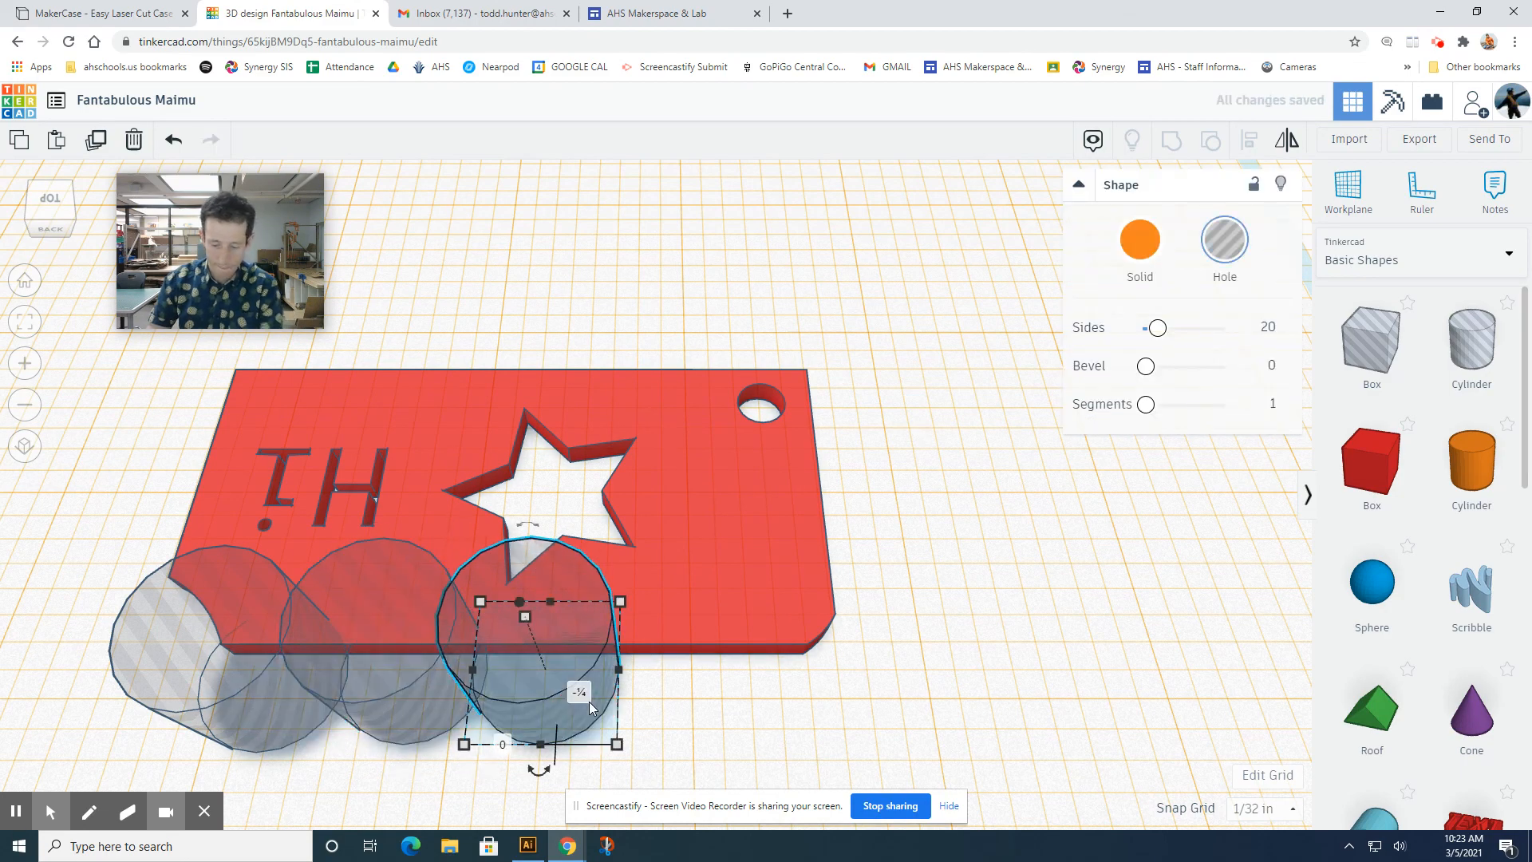
{"action": "key", "text": "Right"}
{"action": "key", "text": "Right"}
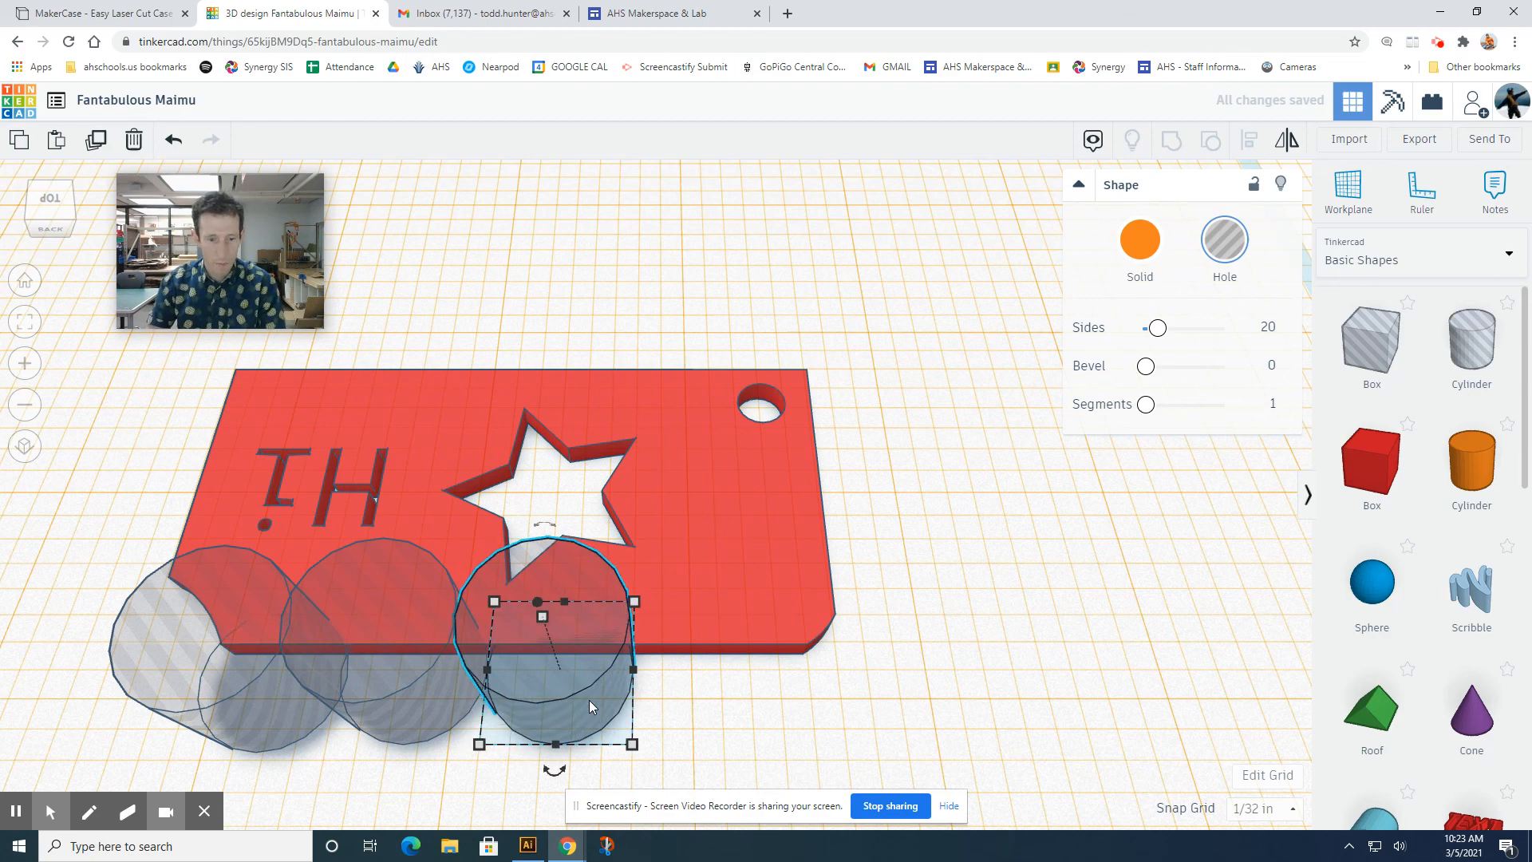
{"action": "left_click_drag", "start_coordinate": [591, 702], "coordinate": [748, 718]}
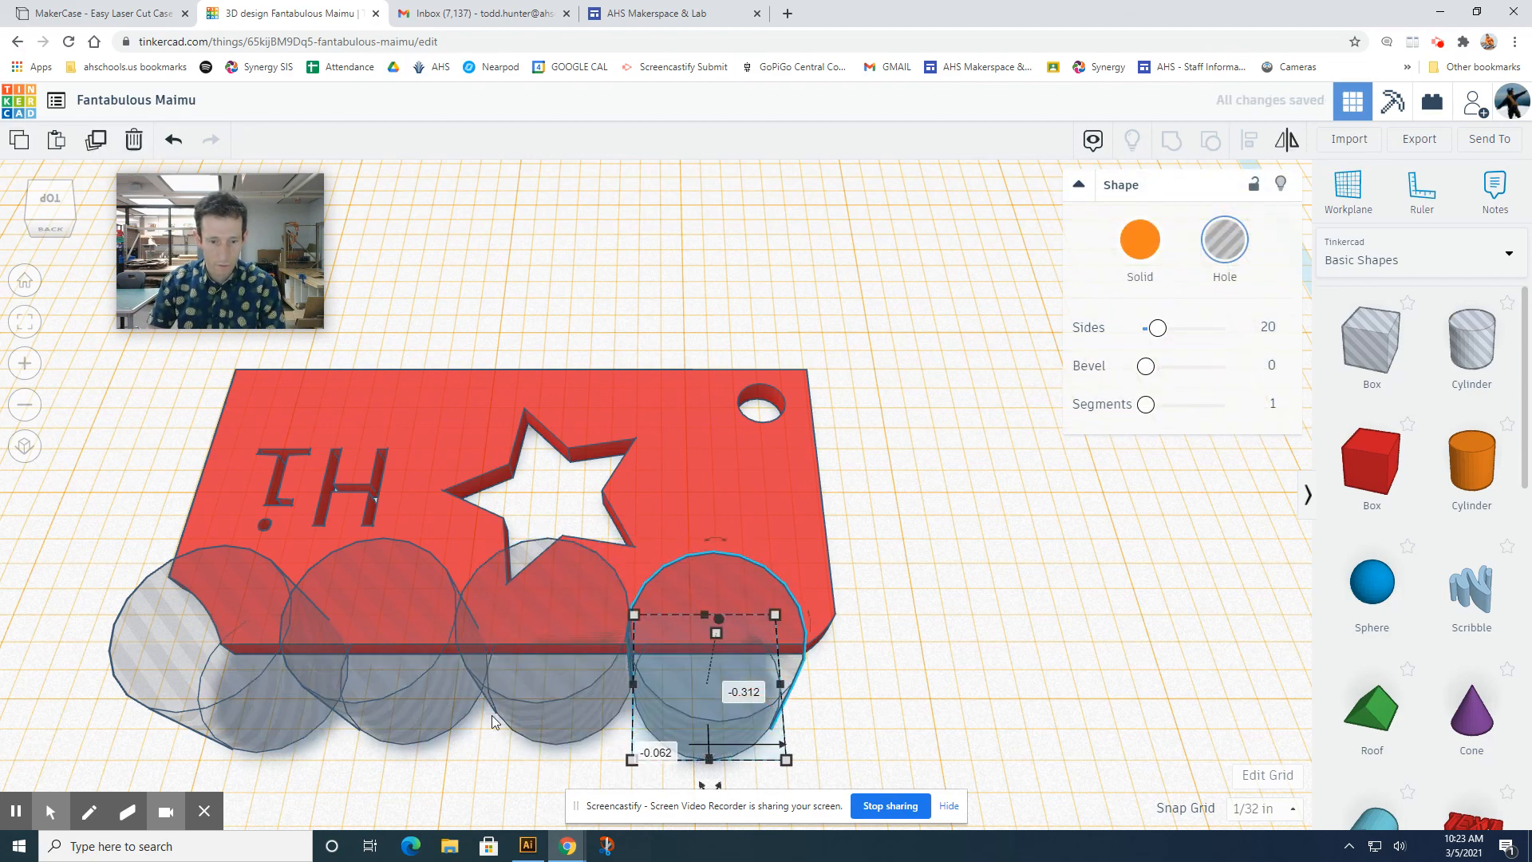
Select the four cylinder holes and align their centres into a straight row parallel to the plate's long edge
{"action": "left_click_drag", "start_coordinate": [171, 776], "coordinate": [739, 730]}
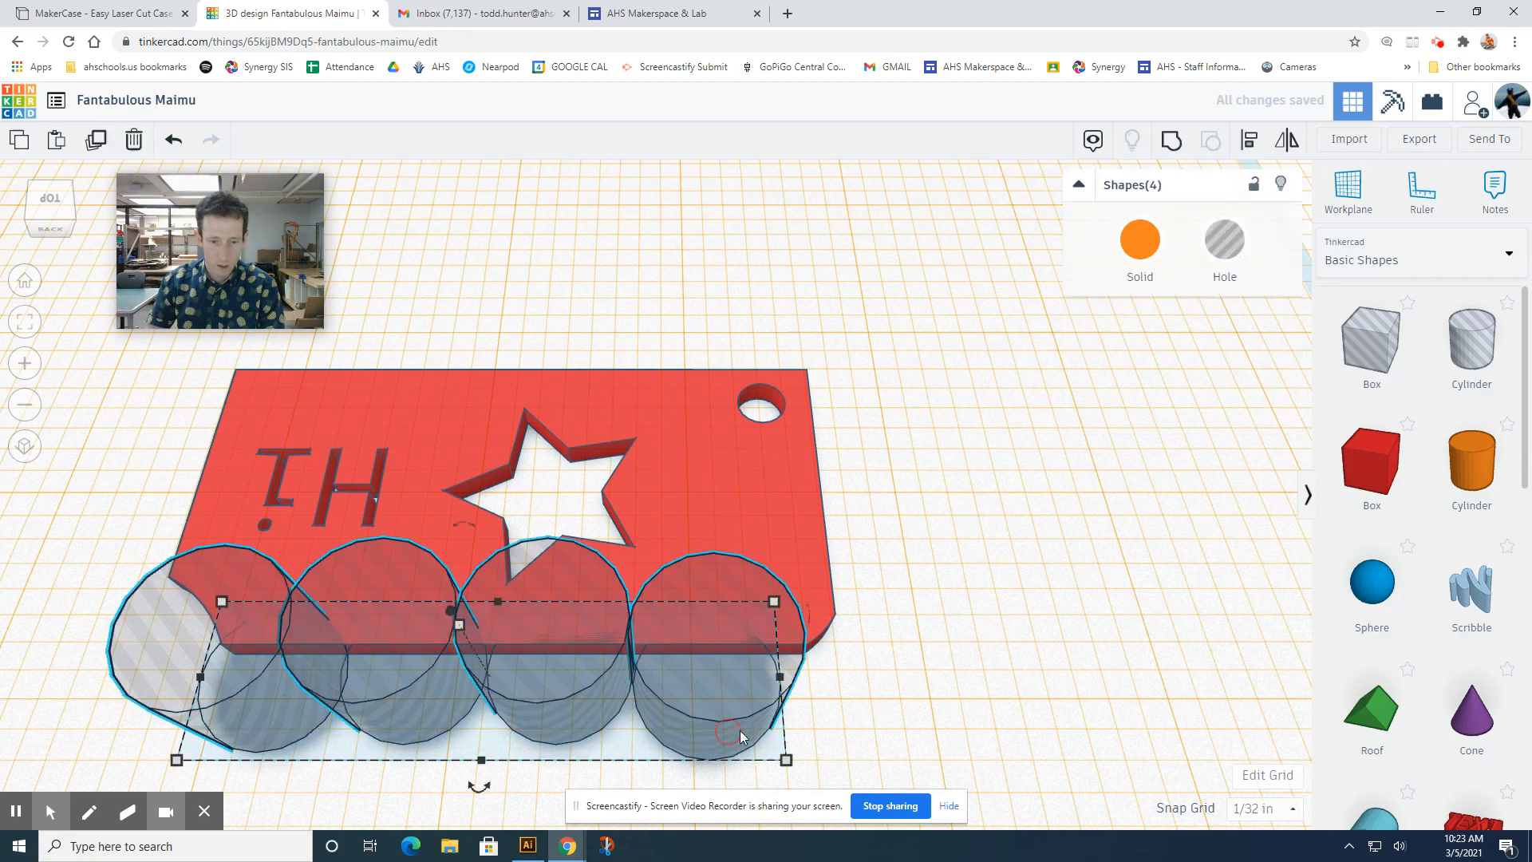
{"action": "left_click", "coordinate": [1250, 149]}
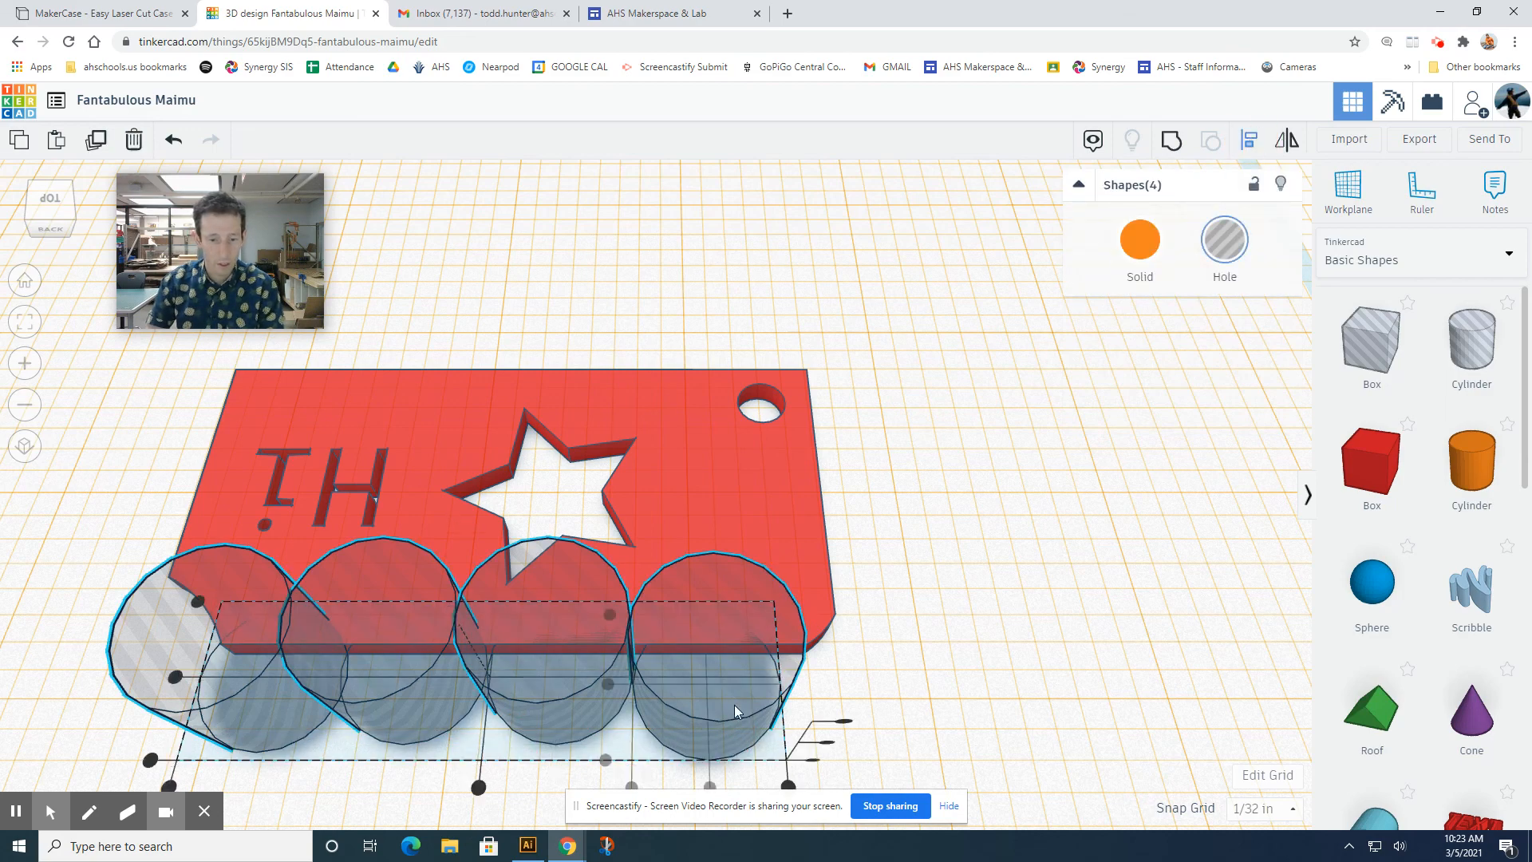
{"action": "left_click", "coordinate": [174, 677]}
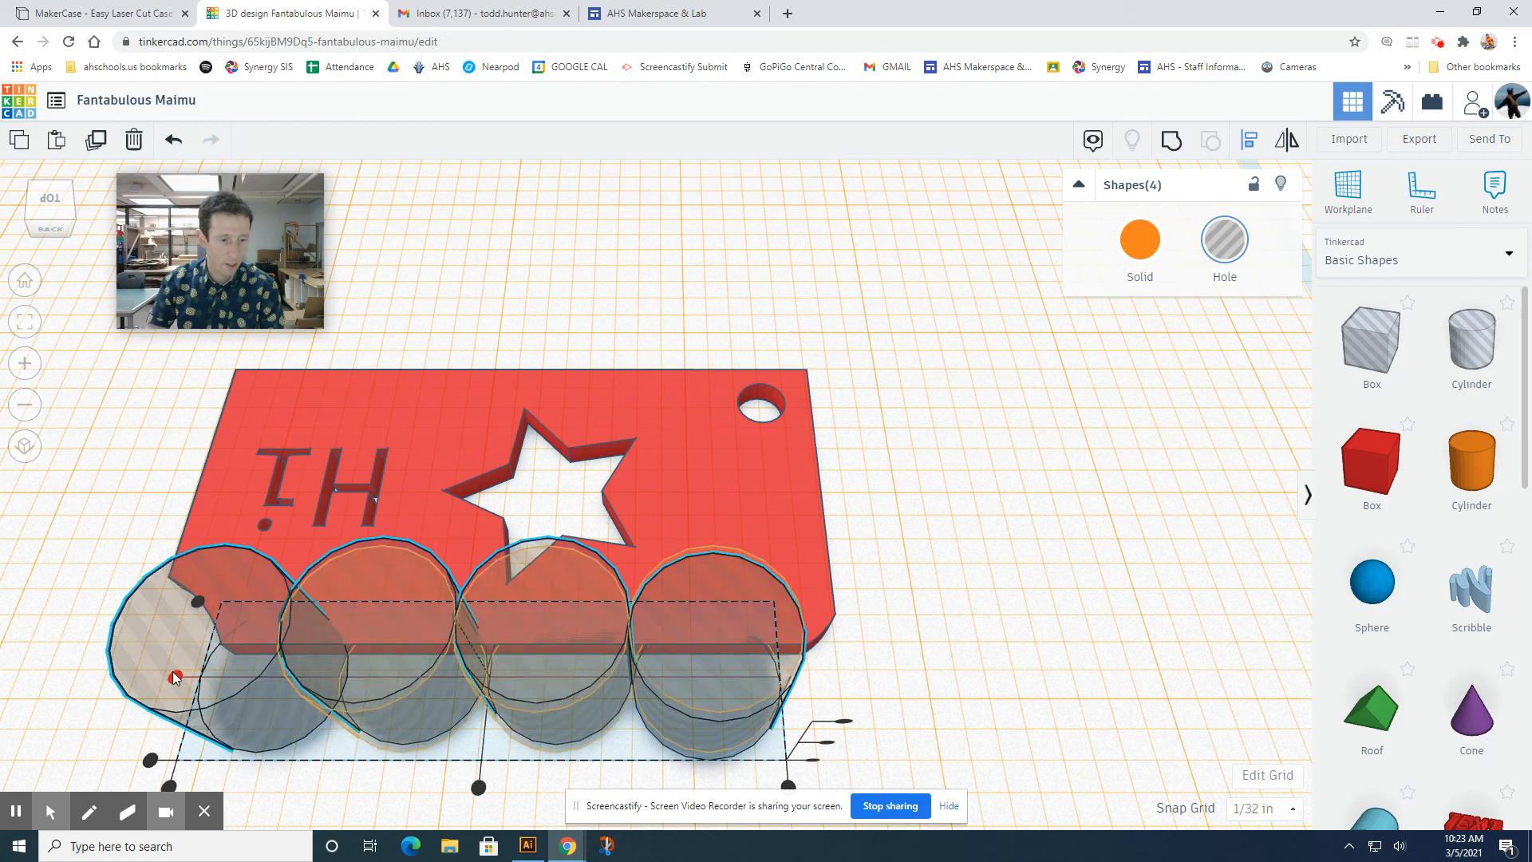
{"action": "left_click", "coordinate": [928, 696]}
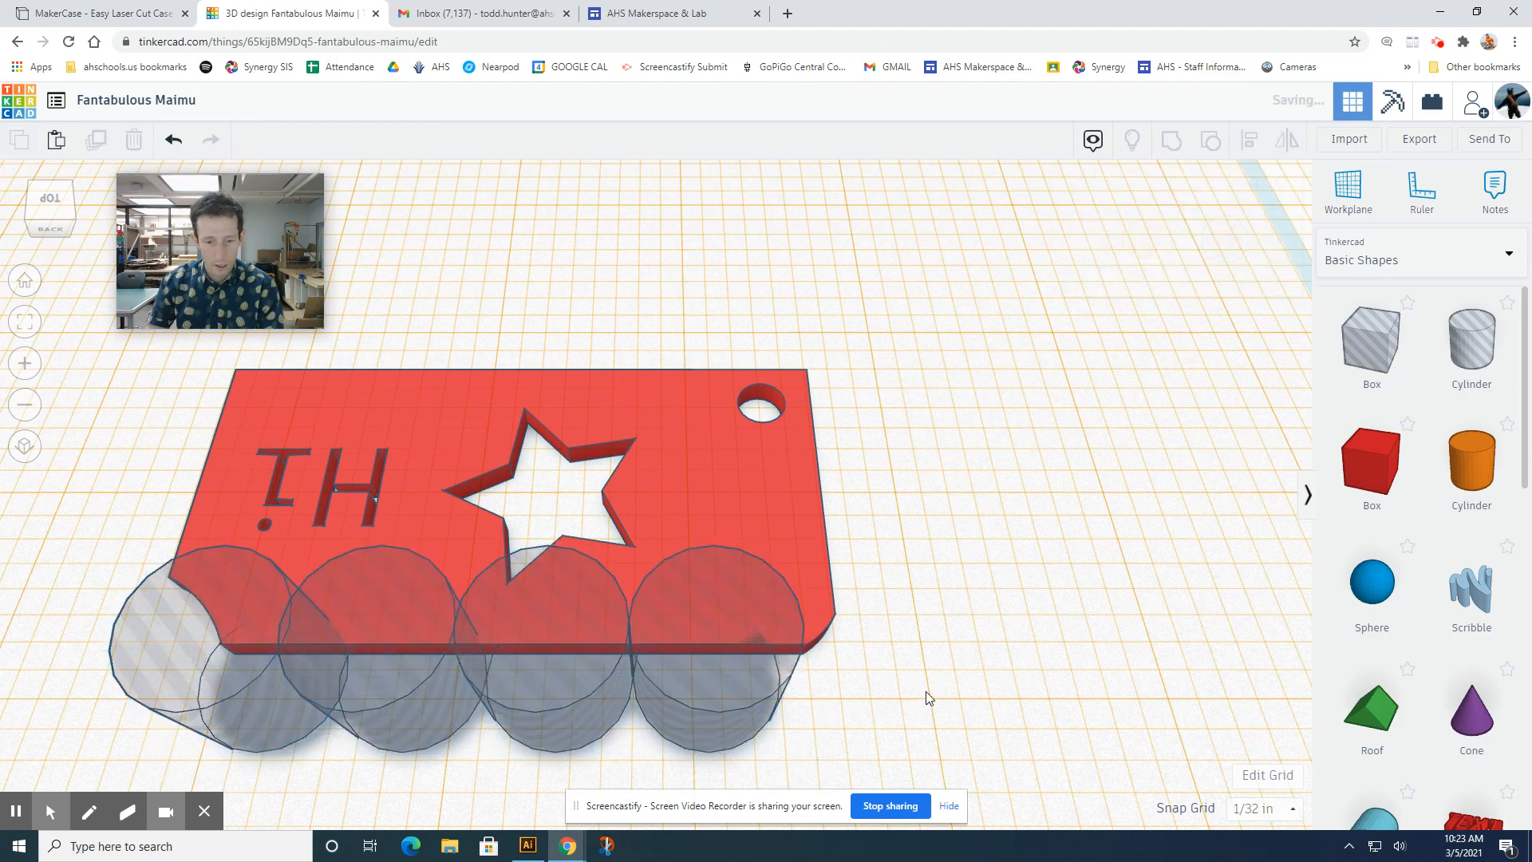
Nudge the whole row of four cylinder holes slightly toward the plate's keyring-hole end
{"action": "left_click_drag", "start_coordinate": [569, 779], "coordinate": [163, 722]}
{"action": "key", "text": "Right"}
{"action": "key", "text": "Right"}
{"action": "key", "text": "Right"}
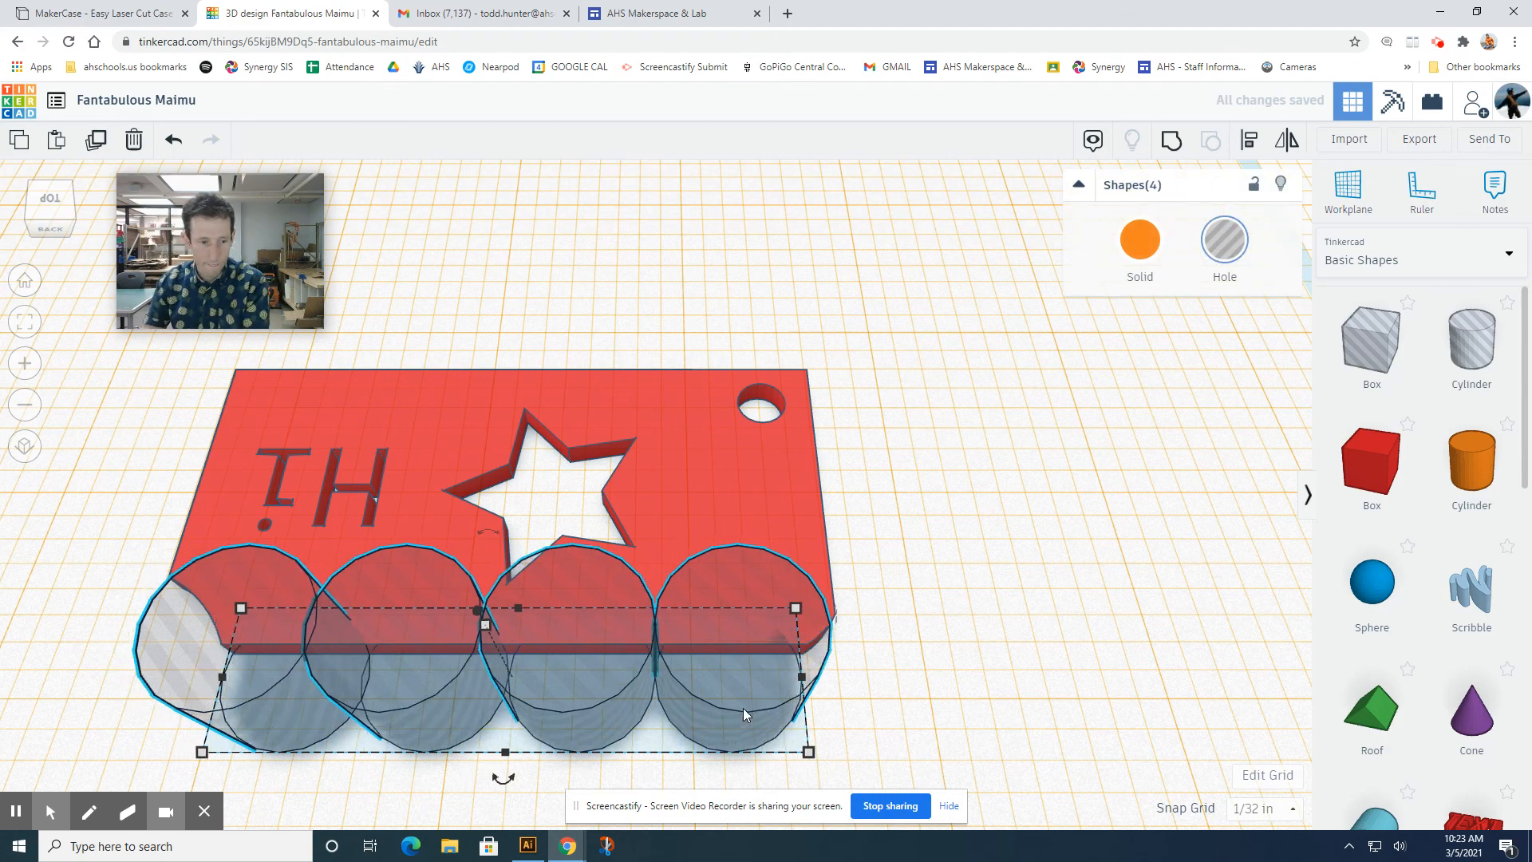
{"action": "left_click", "coordinate": [410, 779]}
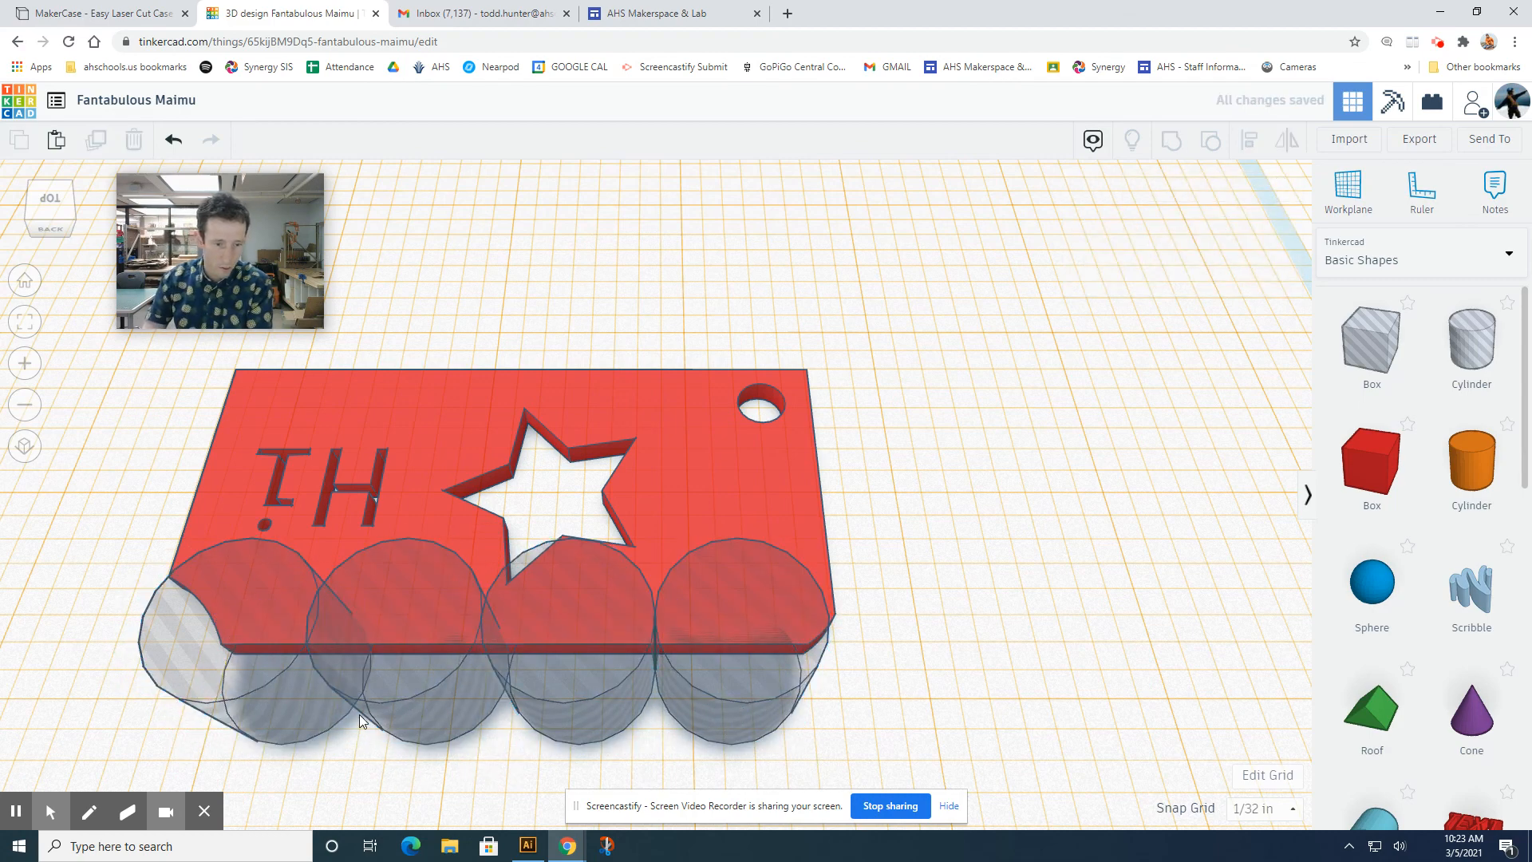
Shift the cylinder hole at the concave corner slightly outward to even out the spacing of the row
{"action": "right_click_drag", "start_coordinate": [354, 744], "coordinate": [482, 779]}
{"action": "left_click", "coordinate": [446, 686]}
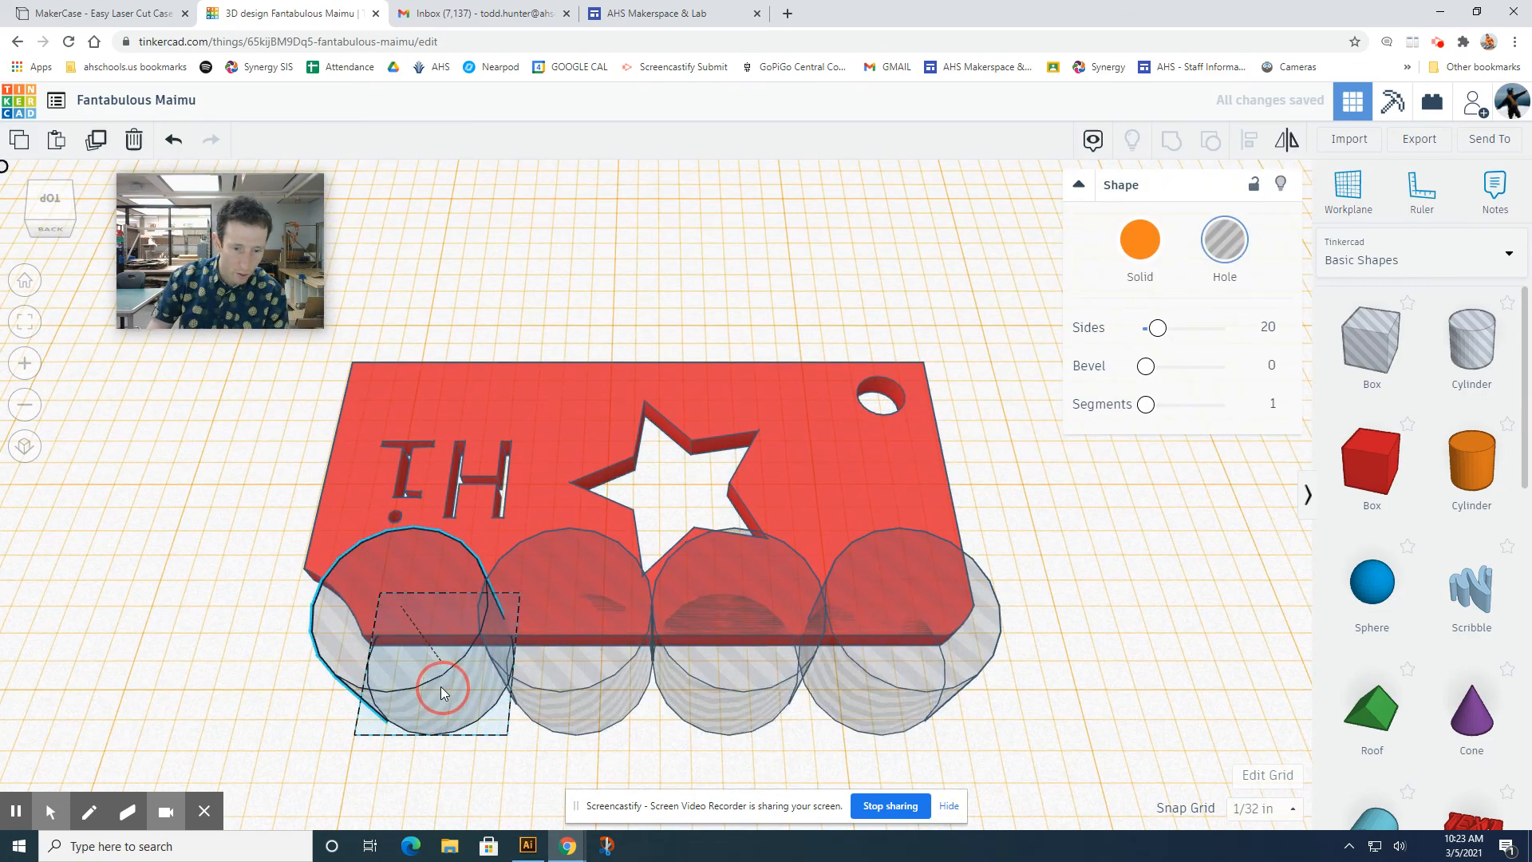
{"action": "left_click_drag", "start_coordinate": [440, 686], "coordinate": [437, 687]}
{"action": "left_click", "coordinate": [661, 750]}
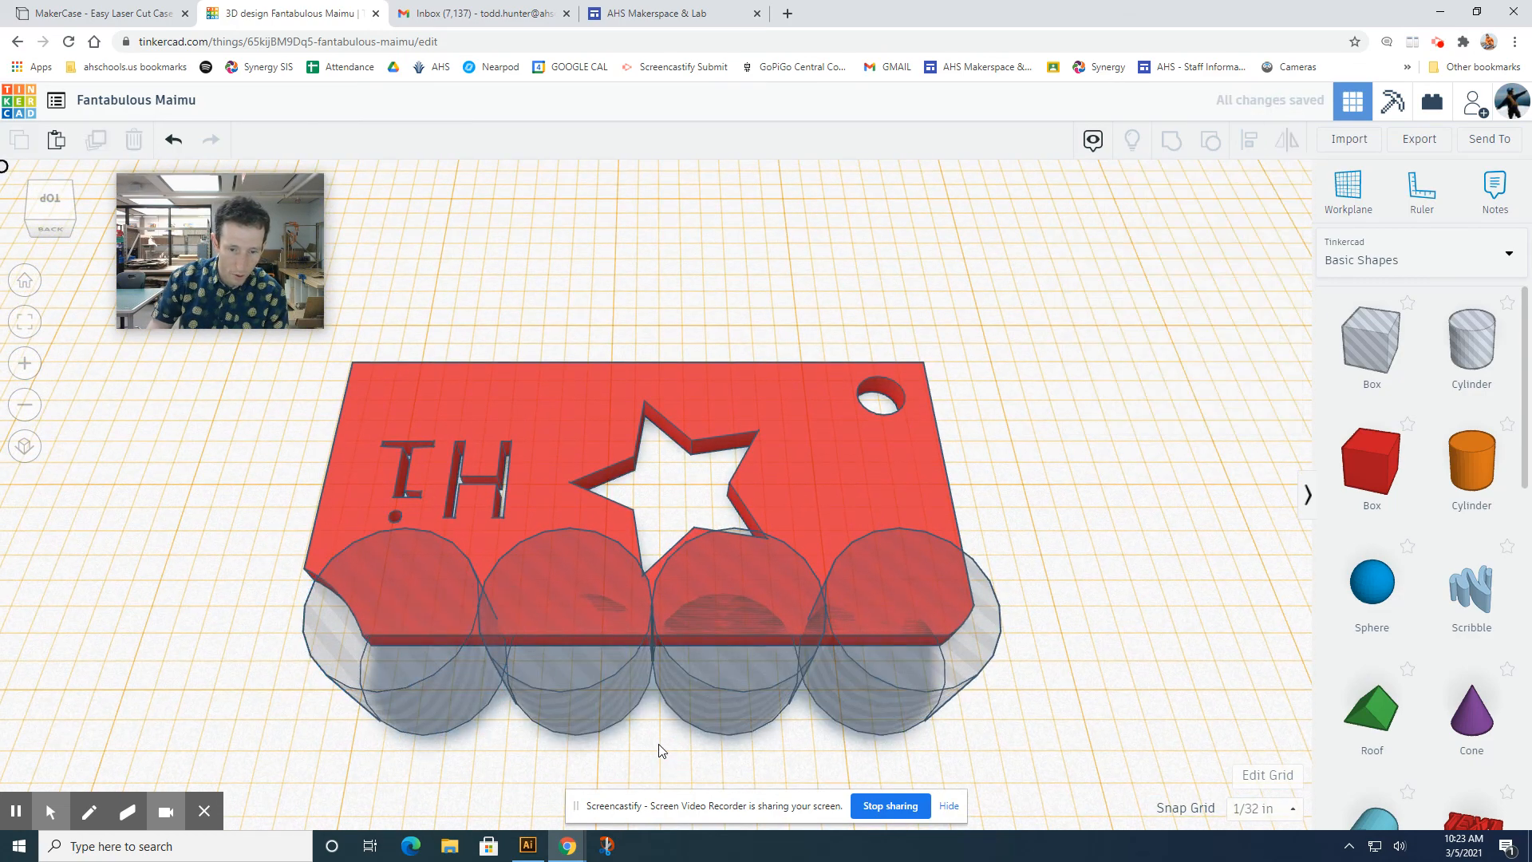
Select all four cylinder holes and group them into a single hole shape
{"action": "right_click_drag", "start_coordinate": [660, 750], "coordinate": [724, 743]}
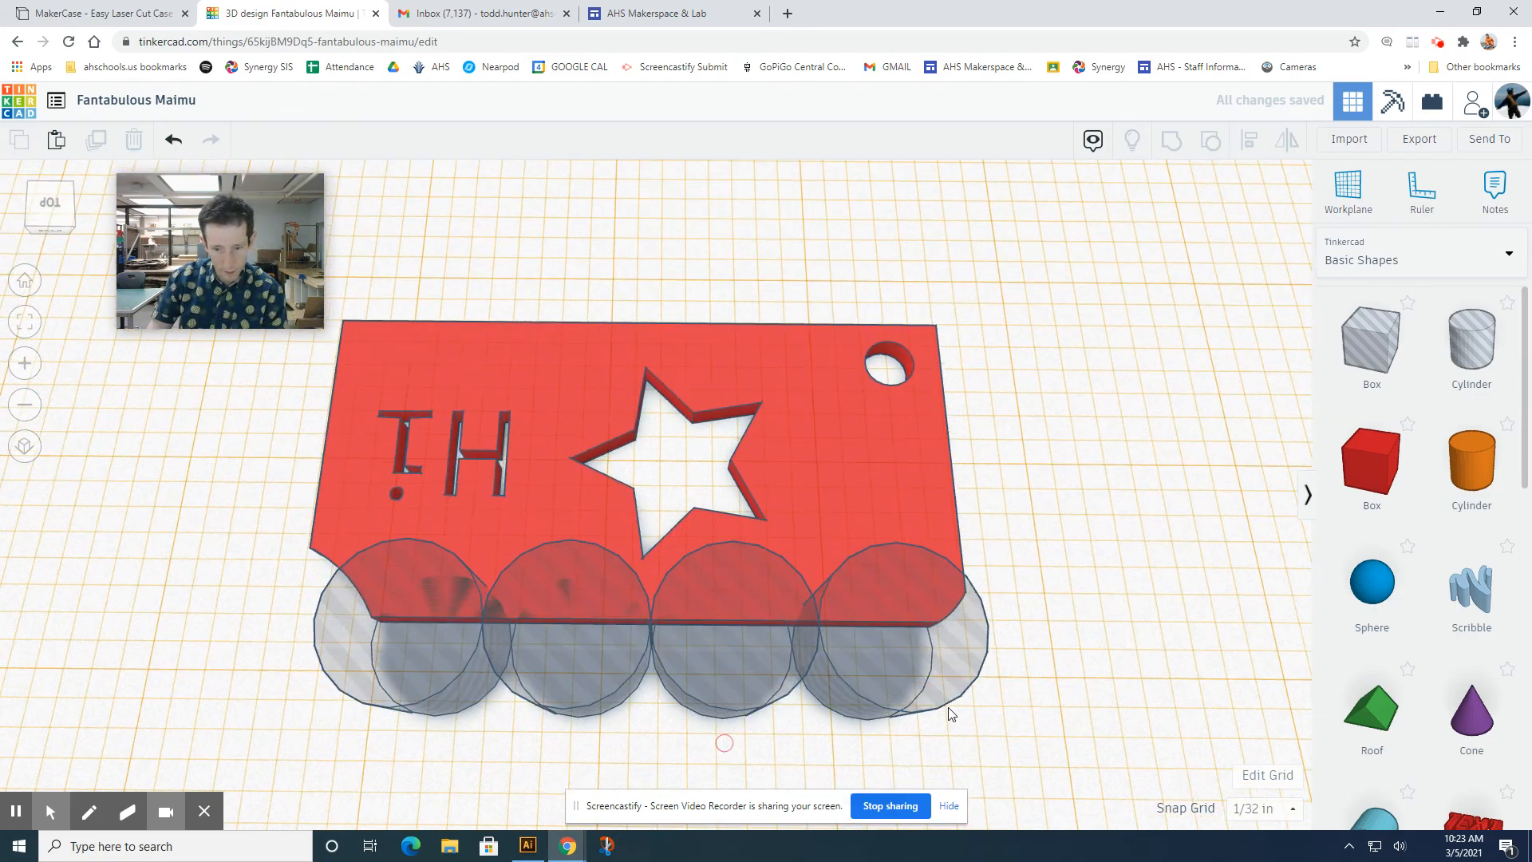
{"action": "left_click_drag", "start_coordinate": [1029, 676], "coordinate": [307, 726]}
{"action": "left_click", "coordinate": [1171, 142]}
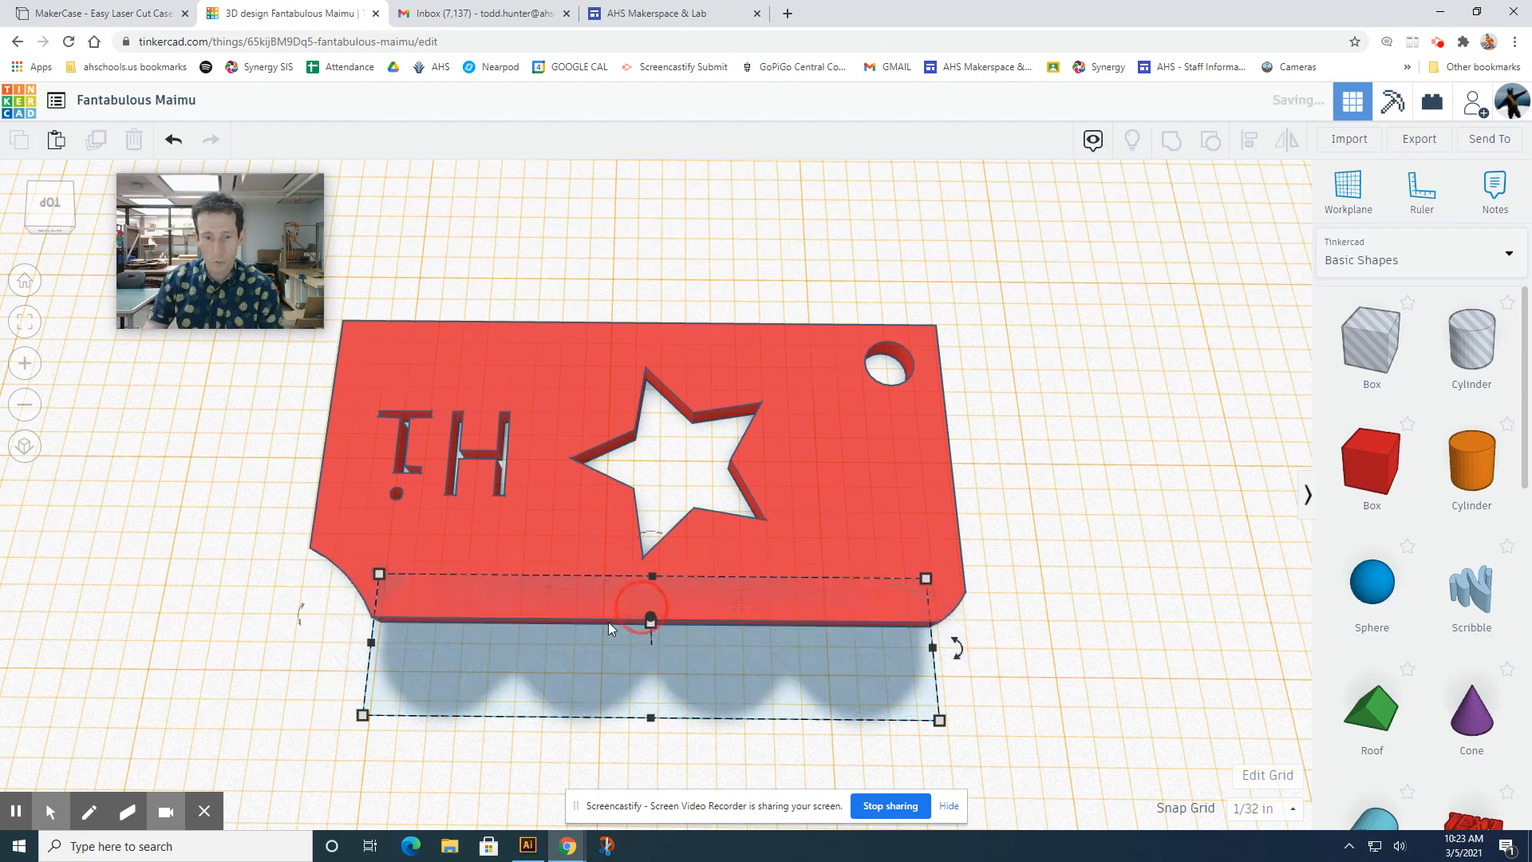
Duplicate the grouped row of cylinder holes and move one set off the plate beyond its opposite long edge
{"action": "right_click_drag", "start_coordinate": [542, 753], "coordinate": [574, 582]}
{"action": "left_click_drag", "start_coordinate": [660, 444], "coordinate": [751, 549]}
{"action": "right_click_drag", "start_coordinate": [873, 560], "coordinate": [943, 729]}
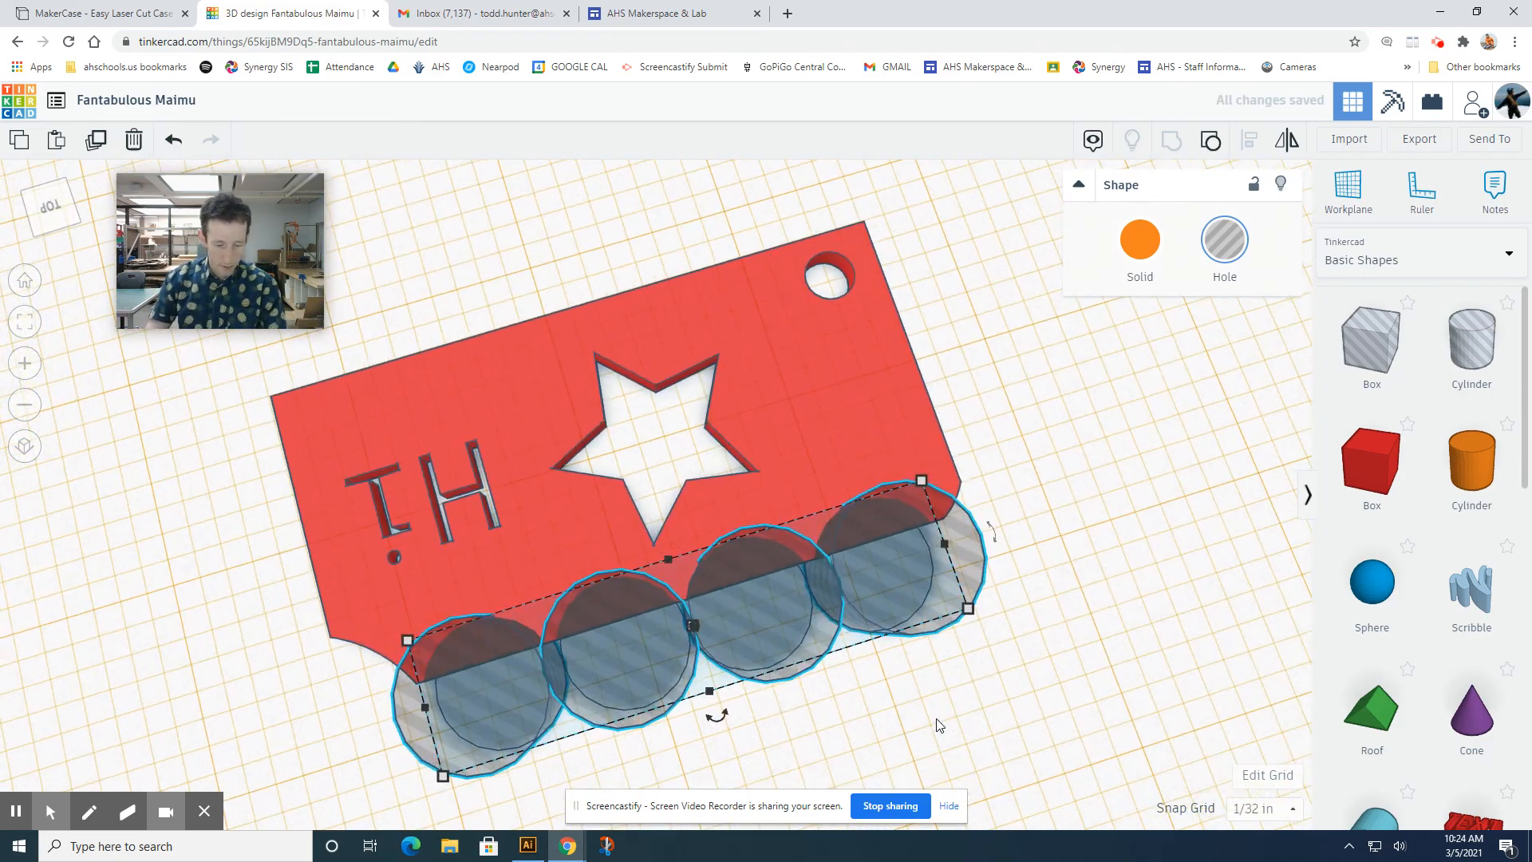
{"action": "key", "text": "ctrl+d"}
{"action": "left_click_drag", "start_coordinate": [1056, 563], "coordinate": [632, 165]}
Group the plate with the overlapping row of cylinder holes to cut scallops into its long edge
{"action": "left_click", "coordinate": [896, 456]}
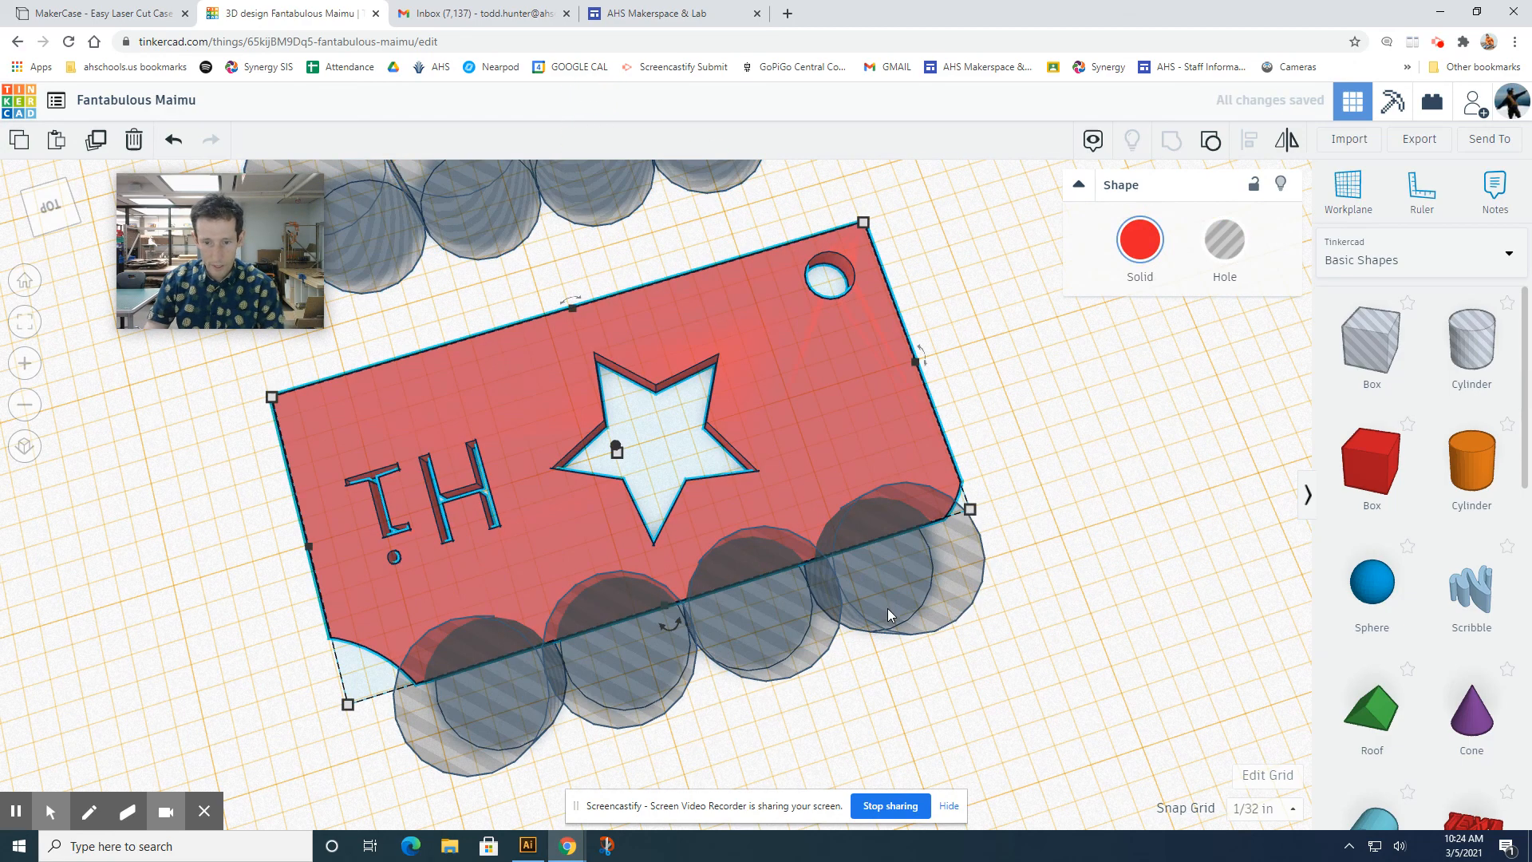
{"action": "left_click", "coordinate": [888, 610], "text": "shift"}
{"action": "left_click", "coordinate": [1170, 142]}
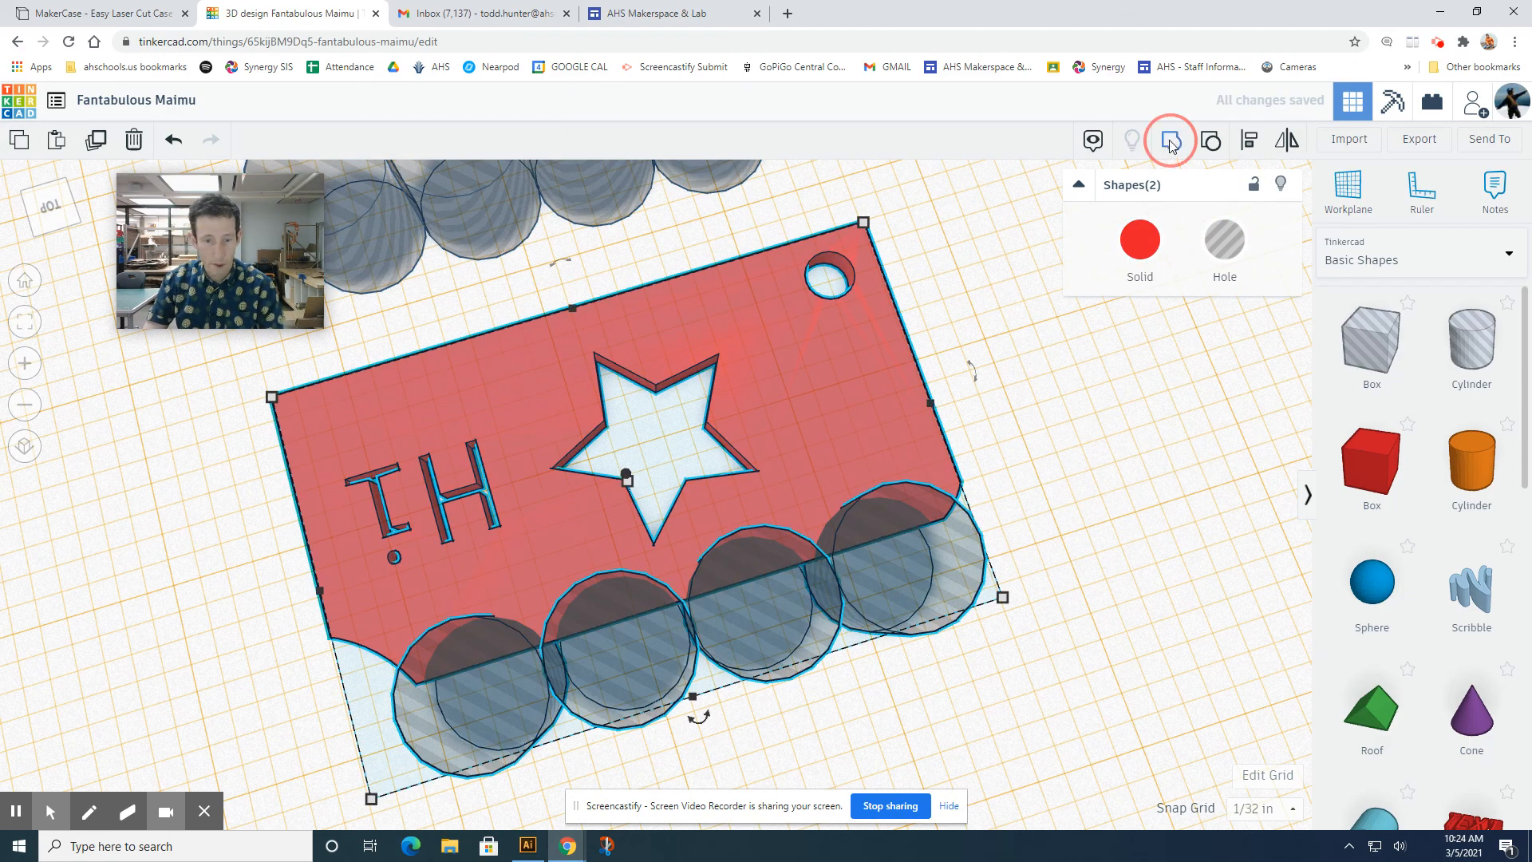
{"action": "left_click", "coordinate": [753, 686]}
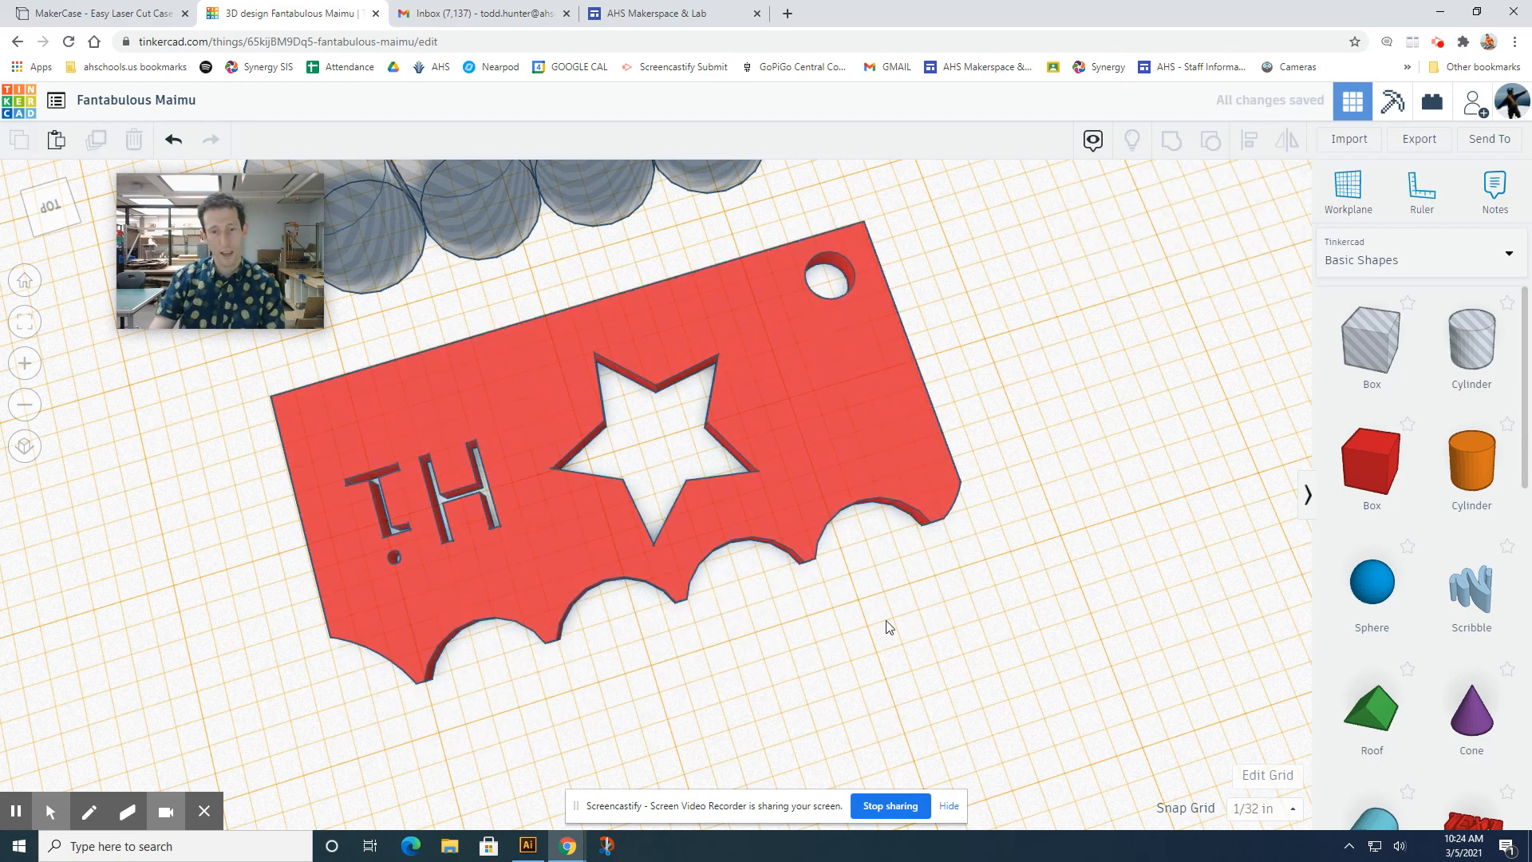
Delete the spare row of cylinder holes beside the plate's straight long edge
{"action": "left_click", "coordinate": [515, 236]}
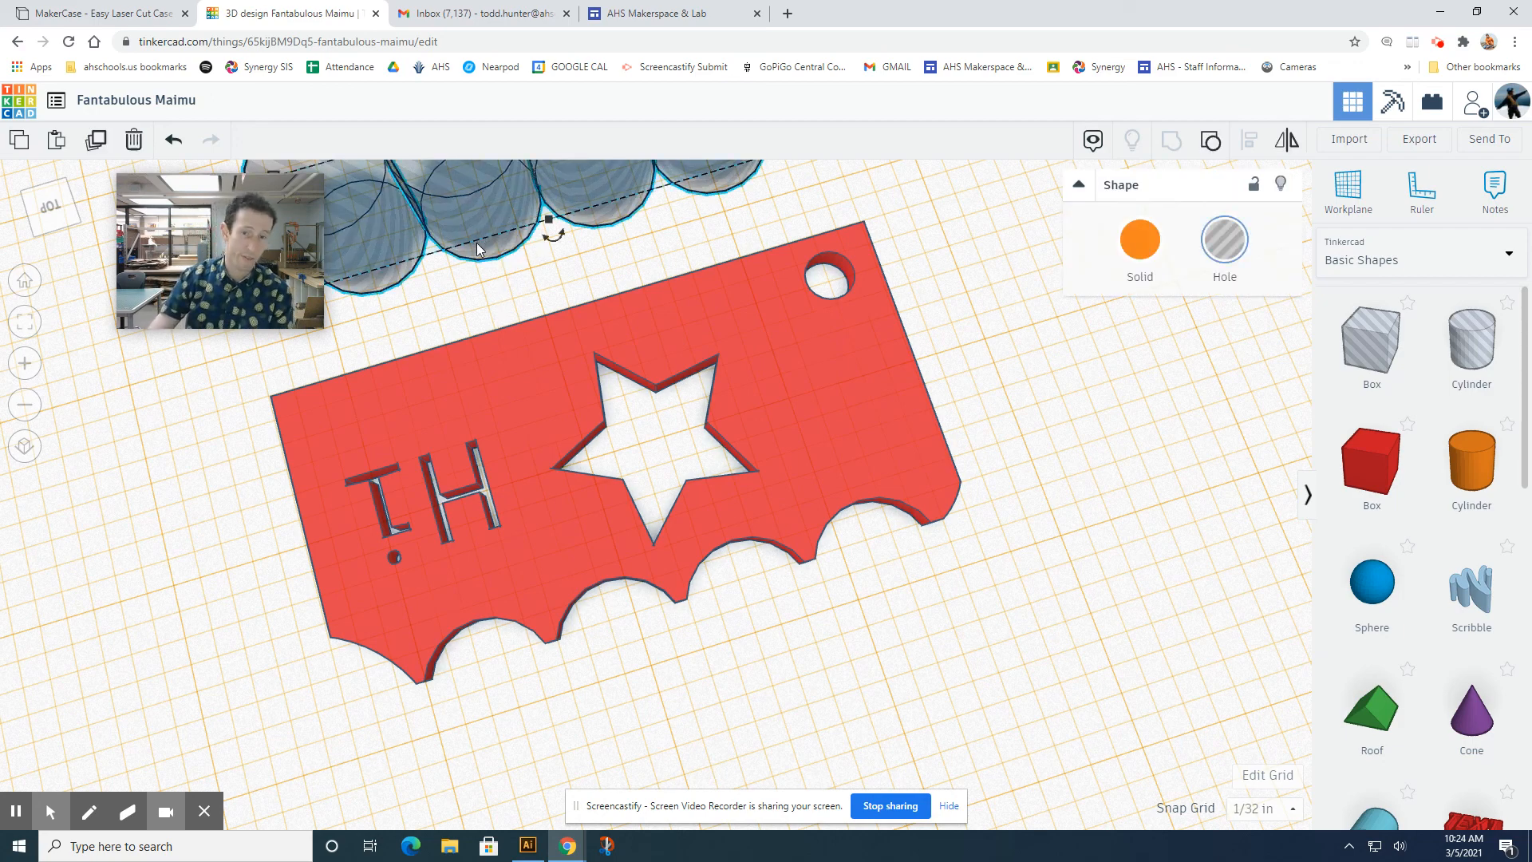
{"action": "left_click_drag", "start_coordinate": [476, 252], "coordinate": [531, 270]}
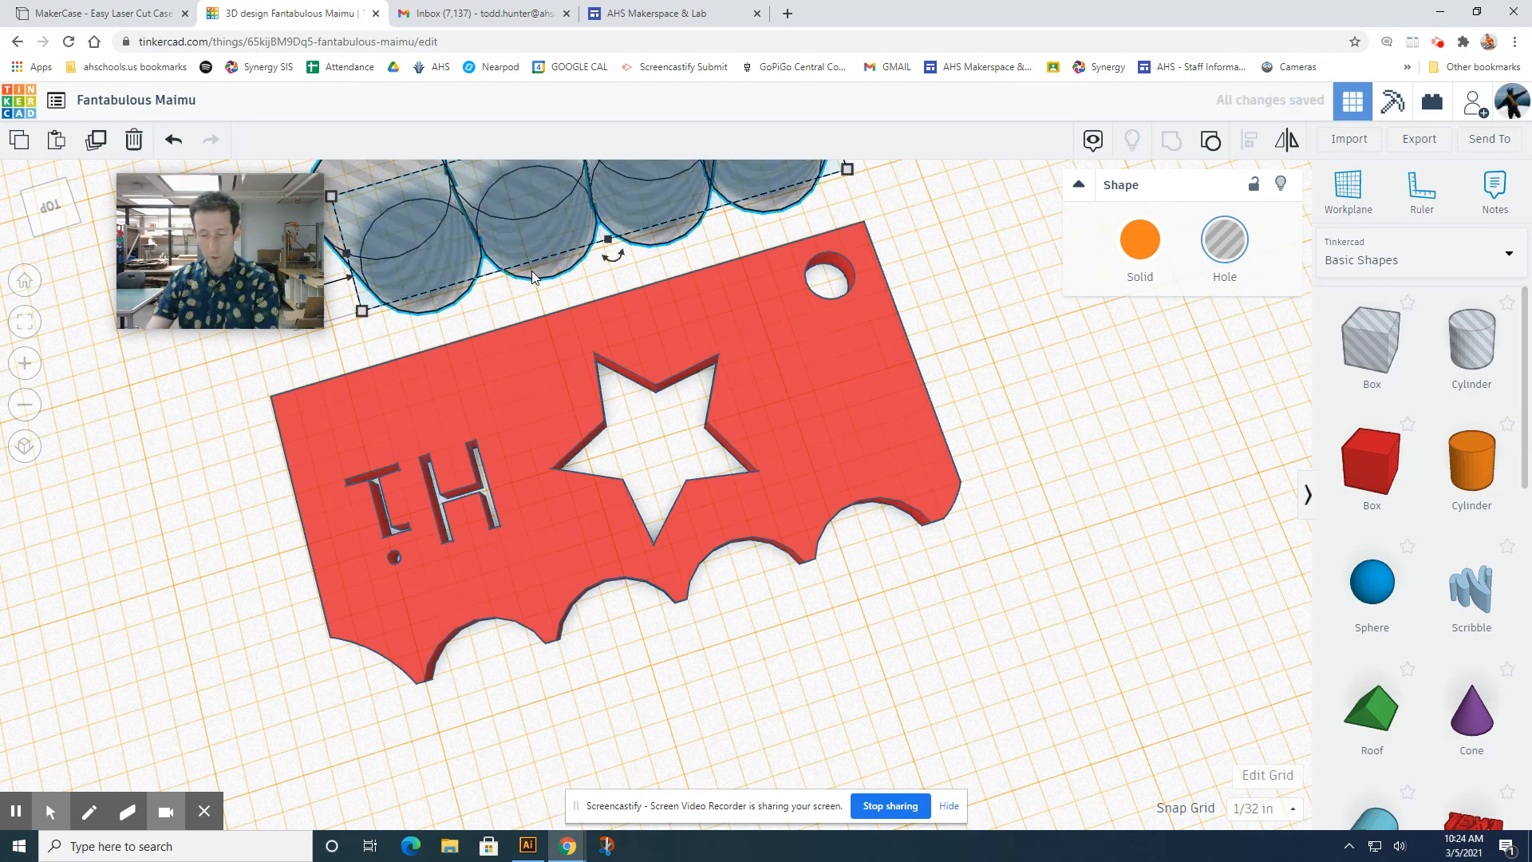
{"action": "key", "text": "Delete"}
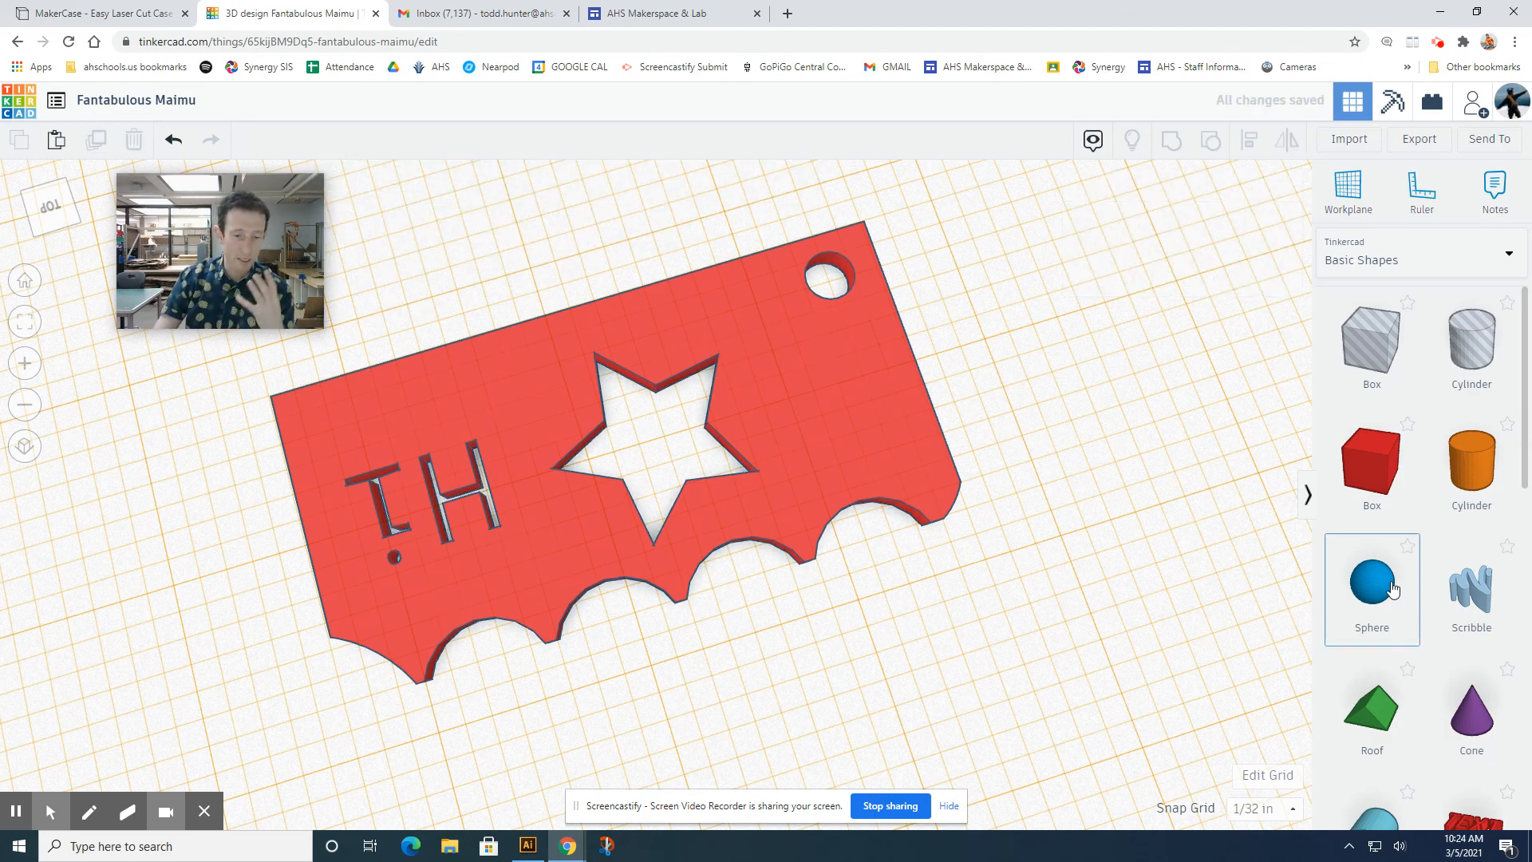
{"action": "scroll", "coordinate": [1411, 694], "scroll_direction": "down", "scroll_amount": 2}
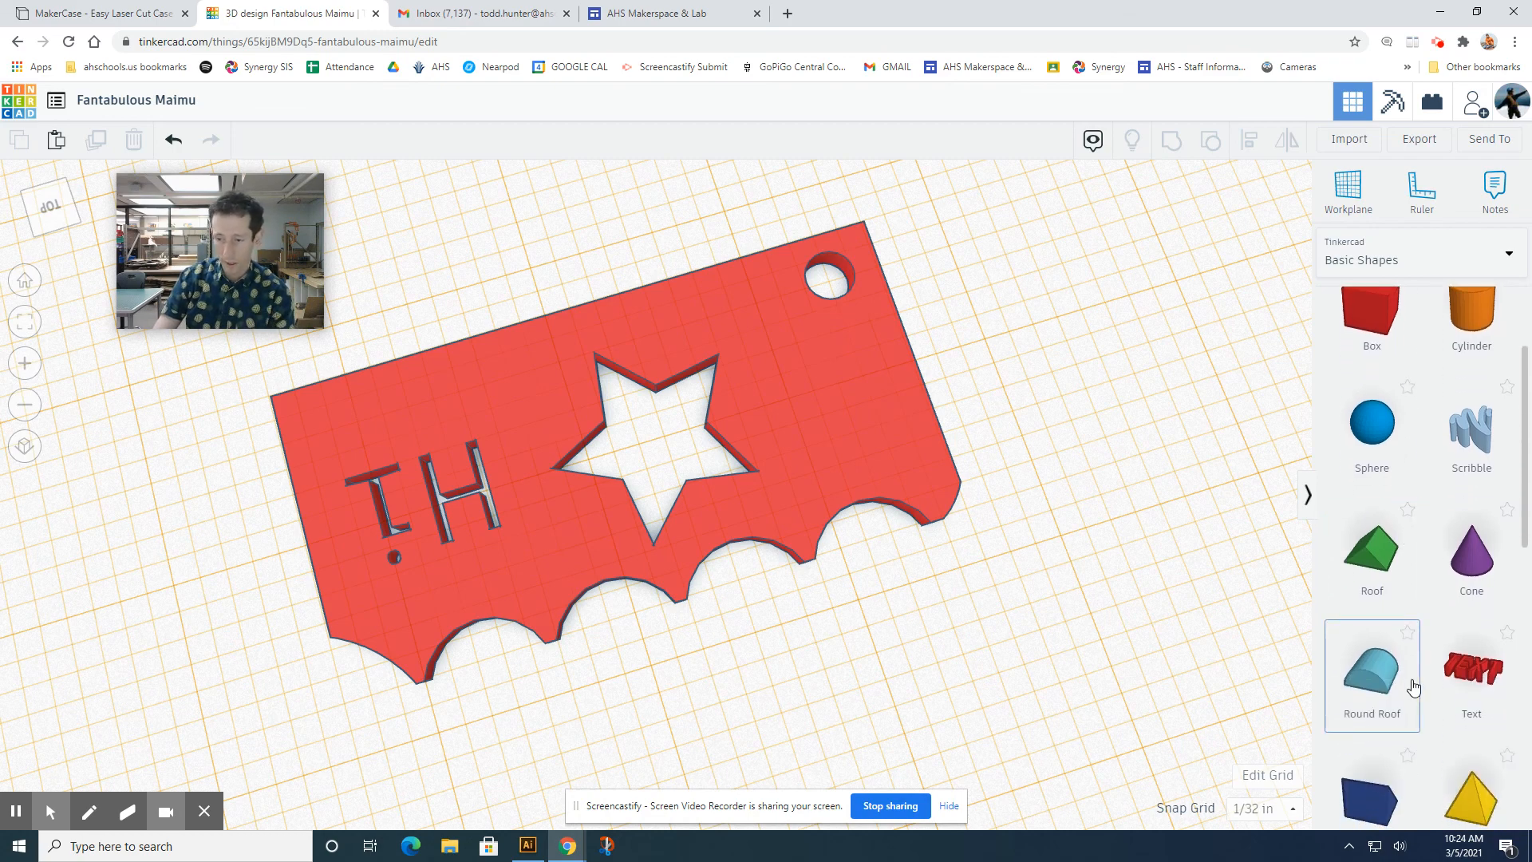
{"action": "scroll", "coordinate": [1412, 687], "scroll_direction": "down", "scroll_amount": 2}
{"action": "left_click_drag", "start_coordinate": [1376, 651], "coordinate": [1192, 310]}
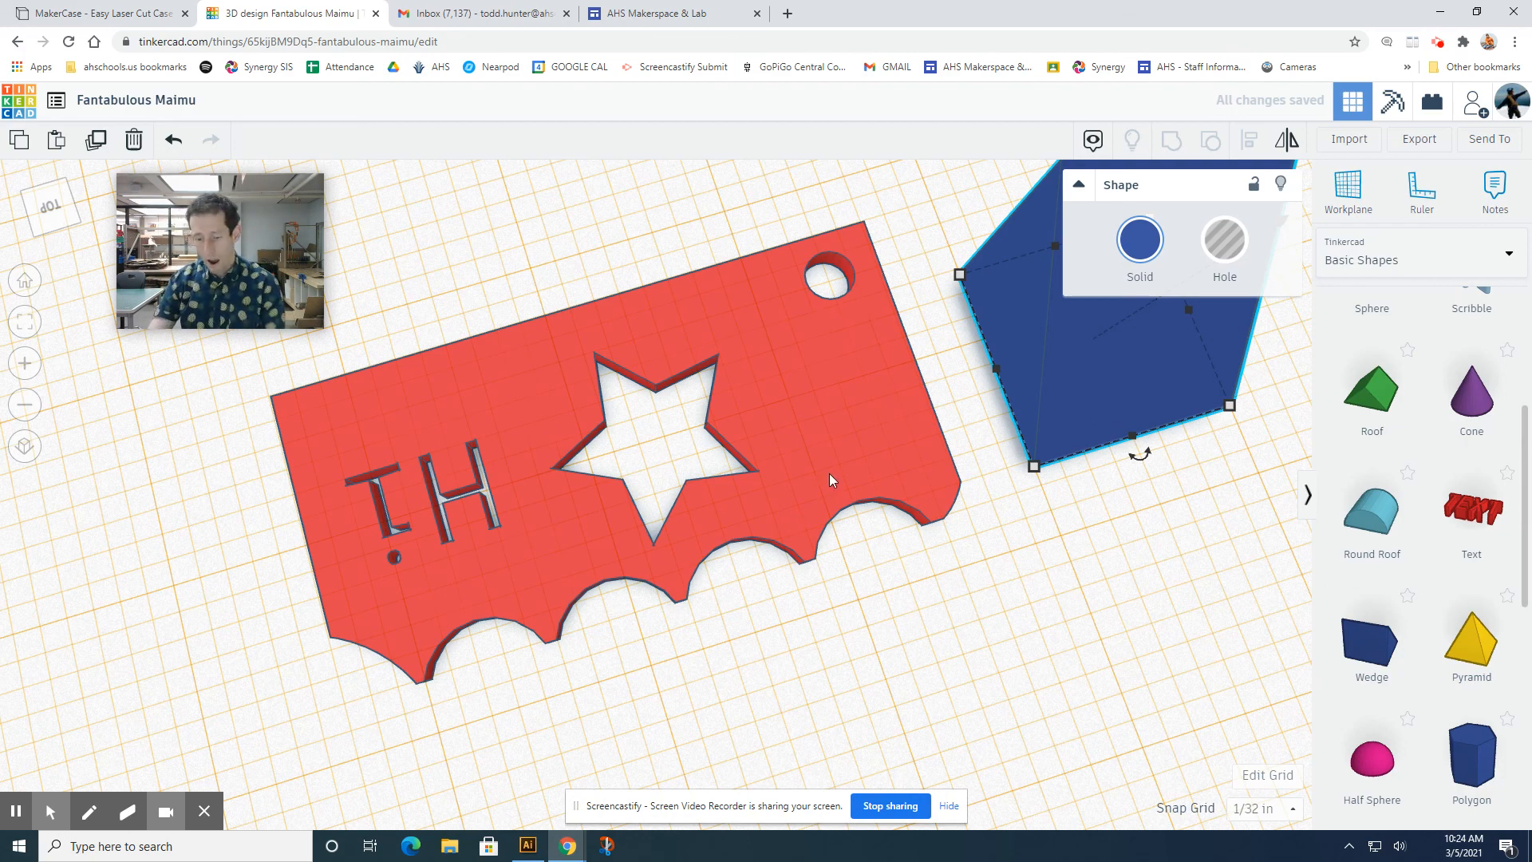
{"action": "key", "text": "Delete"}
{"action": "scroll", "coordinate": [1392, 688], "scroll_direction": "down", "scroll_amount": 4}
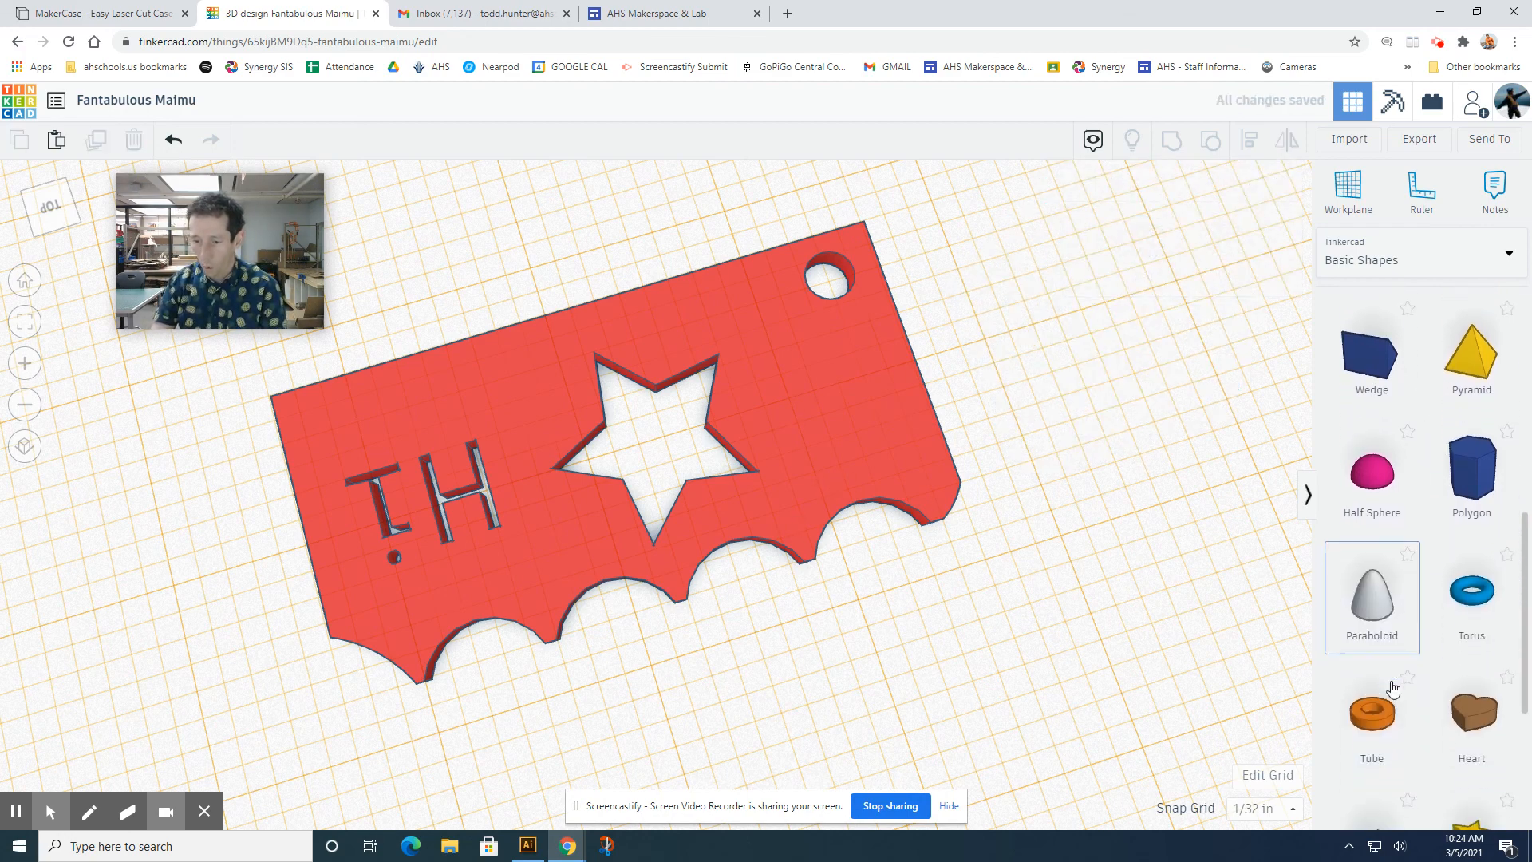
Add a Scribble shape beside the plate and draw a closed freehand crescent outline with upturned ends in it
{"action": "scroll", "coordinate": [1391, 678], "scroll_direction": "down", "scroll_amount": 4}
{"action": "scroll", "coordinate": [1401, 667], "scroll_direction": "up", "scroll_amount": 8}
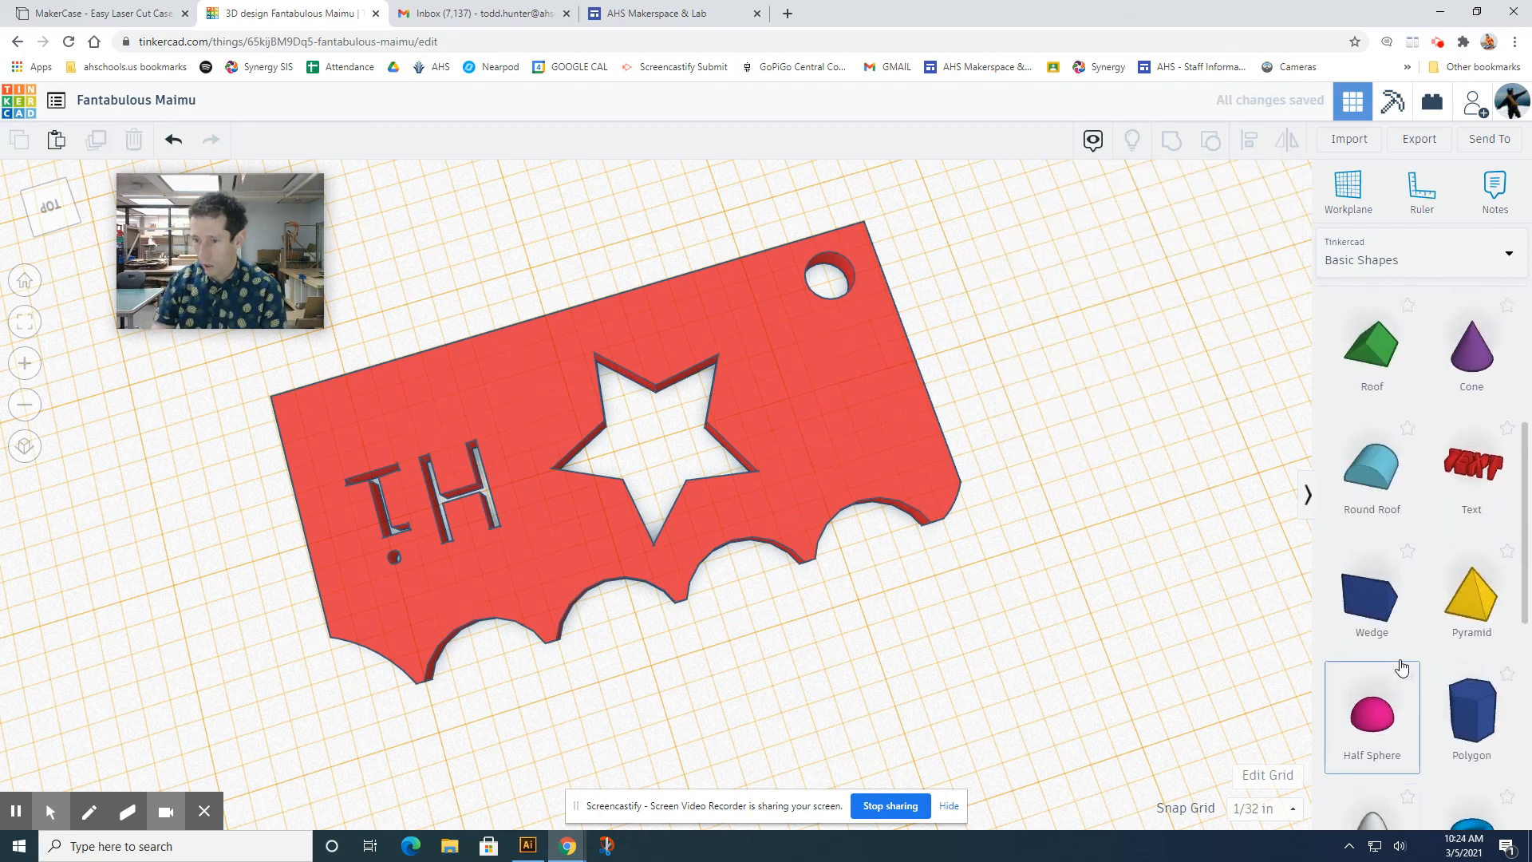
{"action": "scroll", "coordinate": [1402, 667], "scroll_direction": "up", "scroll_amount": 5}
{"action": "mouse_move", "coordinate": [1471, 591]}
{"action": "left_mouse_down"}
{"action": "mouse_move", "coordinate": [976, 371]}
{"action": "mouse_move", "coordinate": [1104, 320]}
{"action": "left_mouse_up"}
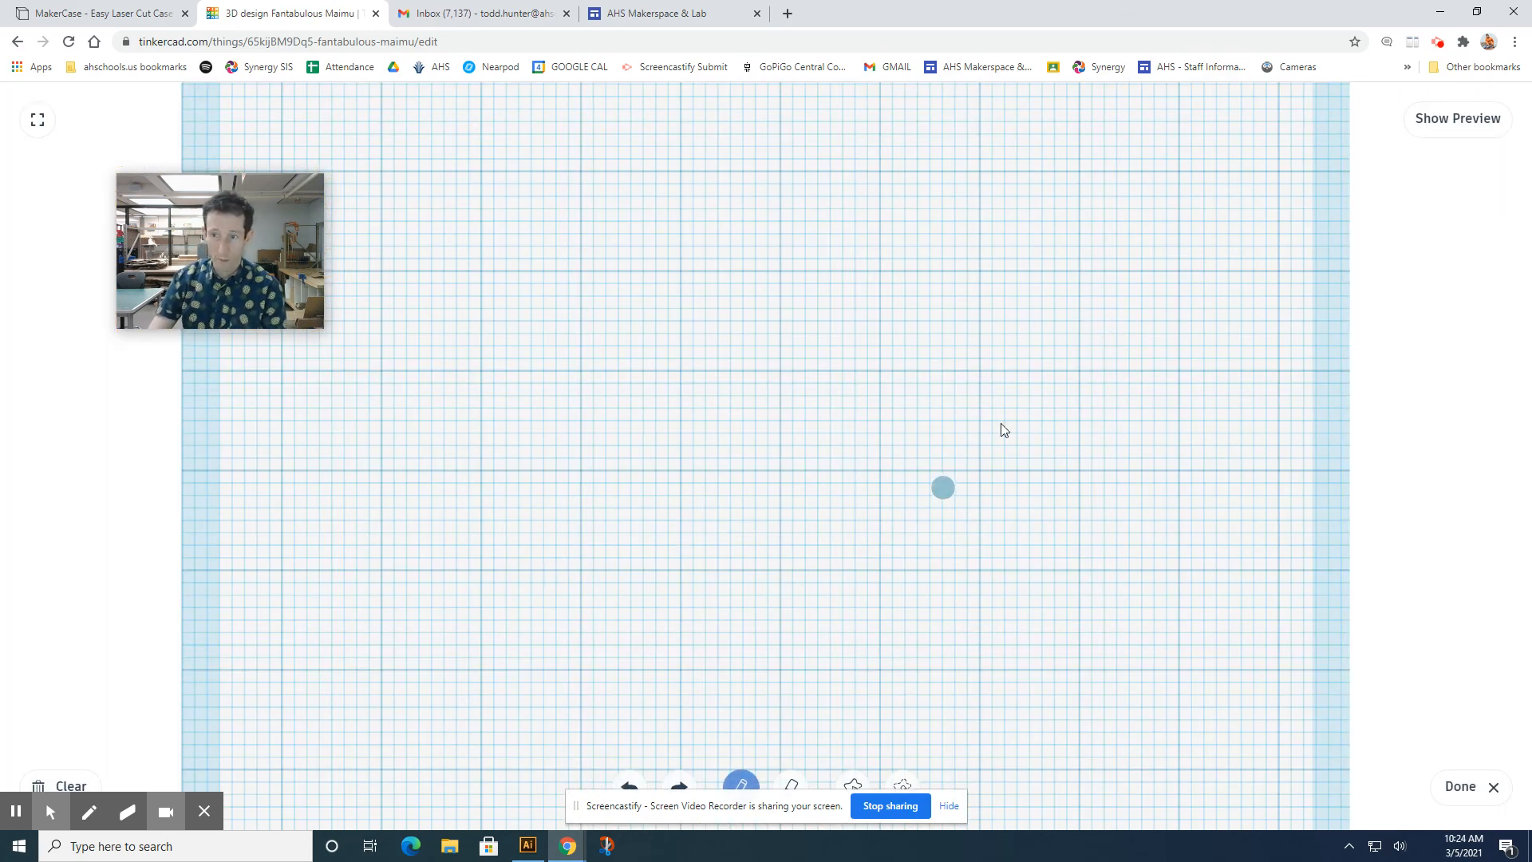
{"action": "left_click", "coordinate": [1434, 141]}
{"action": "left_click", "coordinate": [622, 435]}
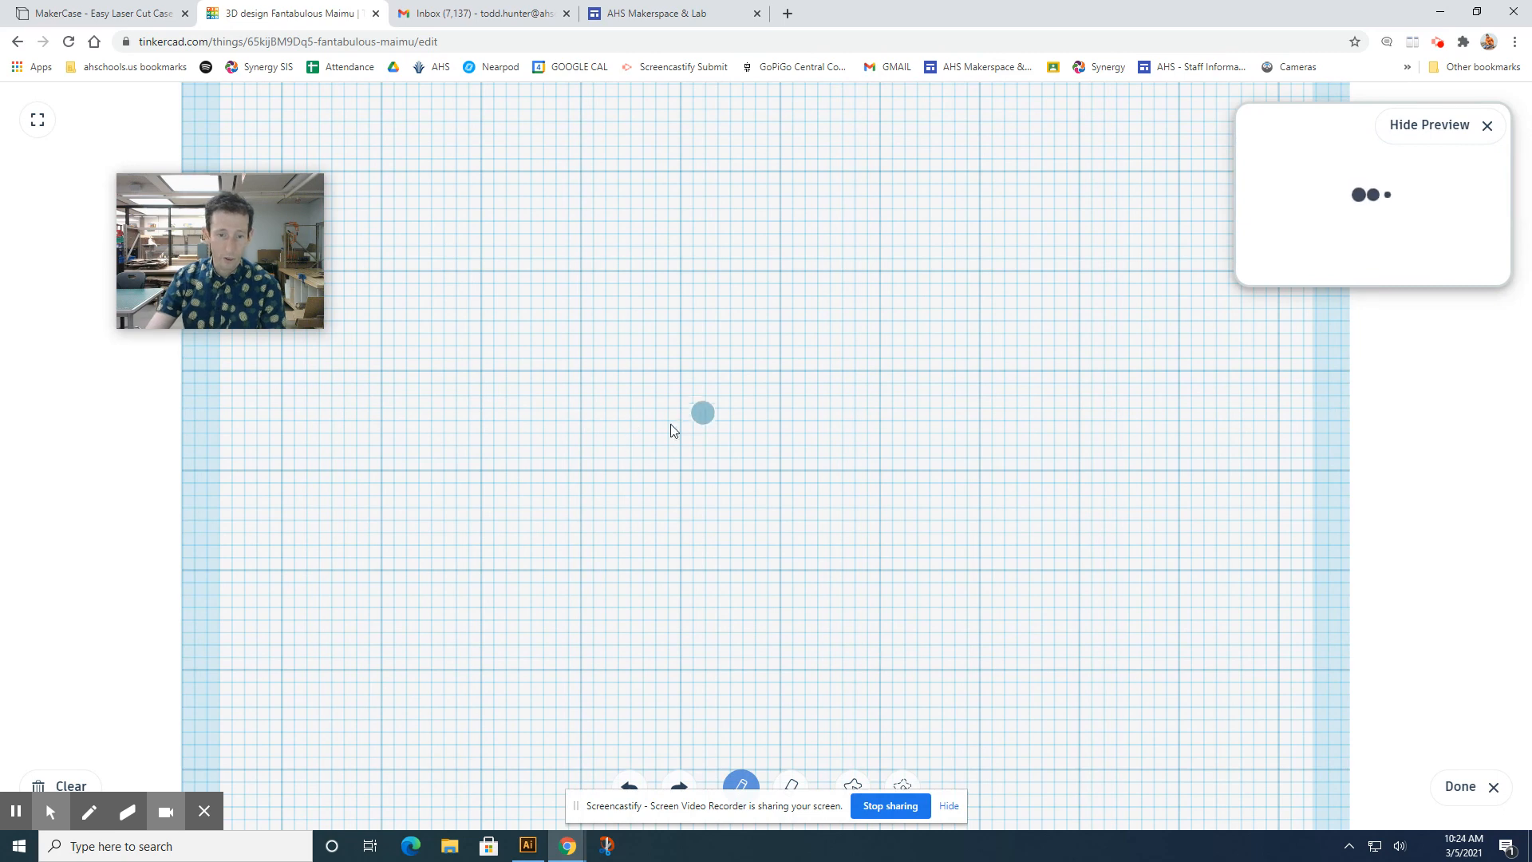
{"action": "left_click", "coordinate": [946, 804]}
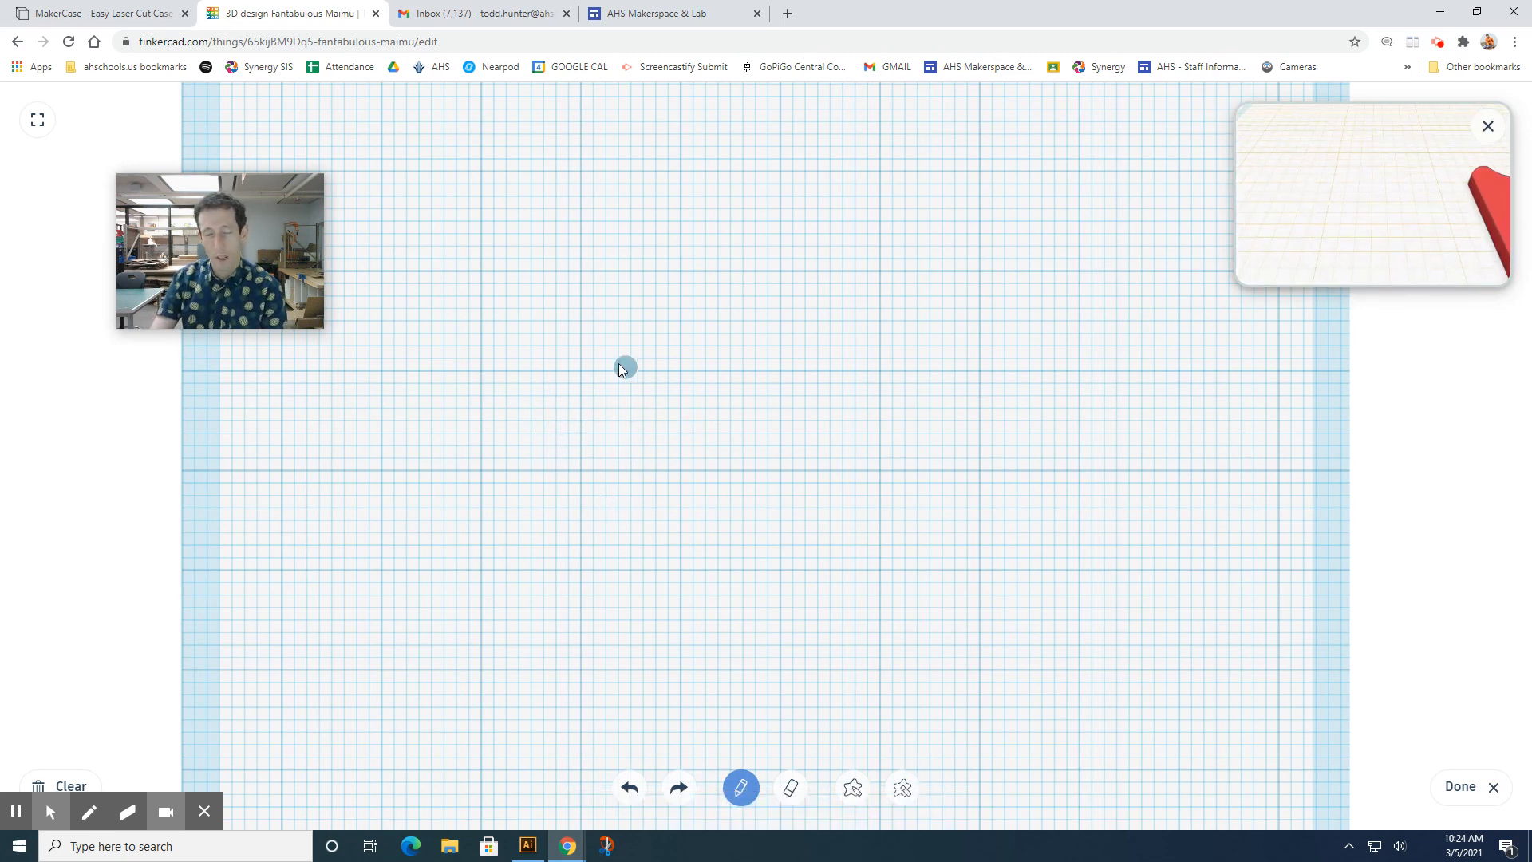
{"action": "mouse_move", "coordinate": [554, 357]}
{"action": "left_mouse_down"}
{"action": "mouse_move", "coordinate": [595, 398]}
{"action": "mouse_move", "coordinate": [754, 408]}
{"action": "mouse_move", "coordinate": [812, 373]}
{"action": "mouse_move", "coordinate": [873, 260]}
{"action": "mouse_move", "coordinate": [745, 330]}
{"action": "mouse_move", "coordinate": [660, 330]}
{"action": "mouse_move", "coordinate": [523, 289]}
{"action": "mouse_move", "coordinate": [550, 355]}
{"action": "left_mouse_up"}
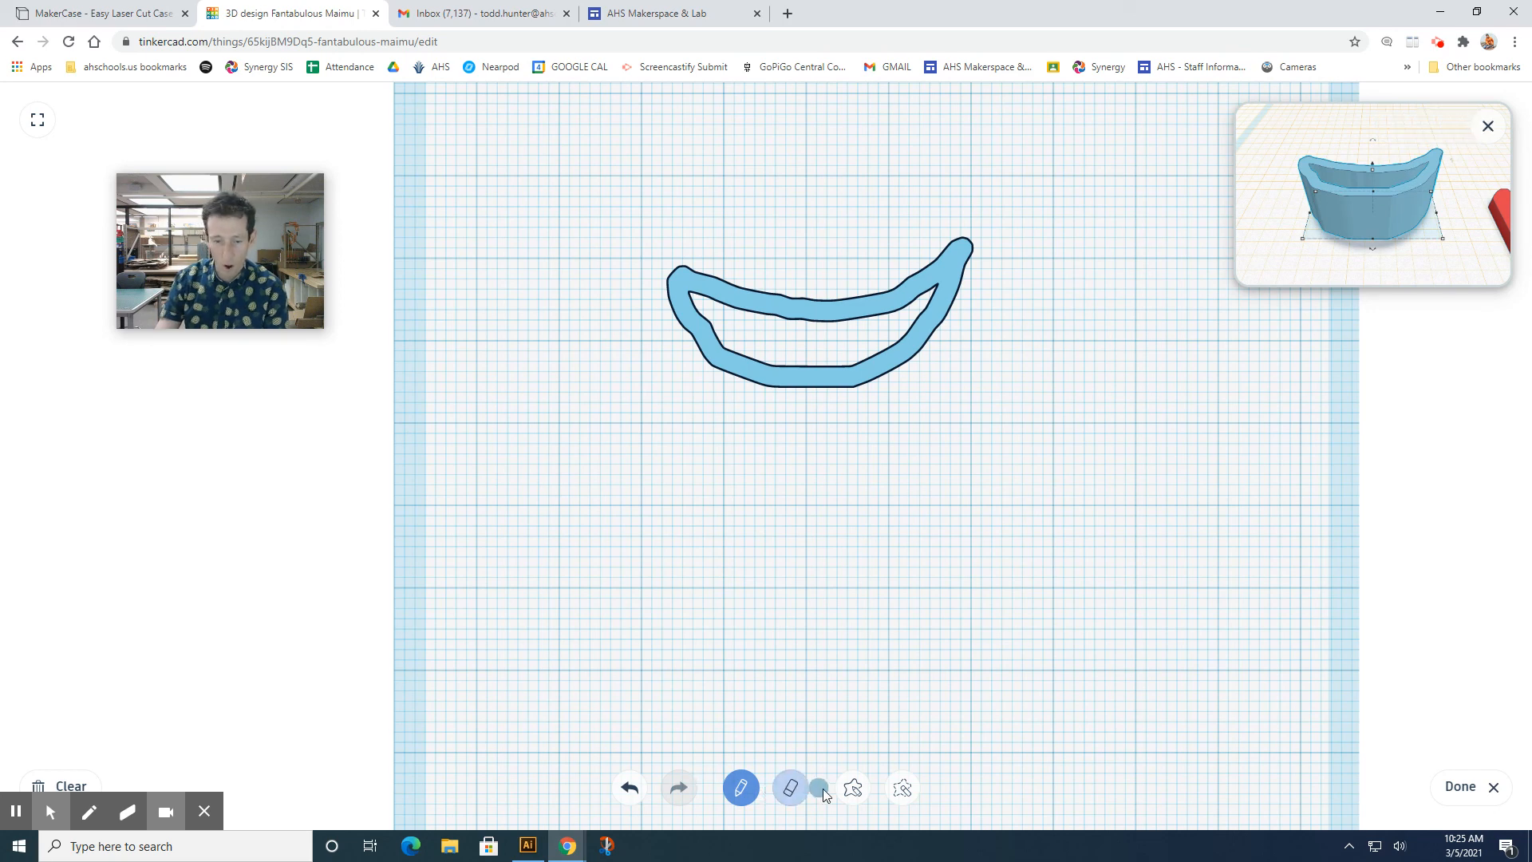
Fill the crescent's hollow interior completely using Draw shape and finish the scribble
{"action": "left_click", "coordinate": [851, 790]}
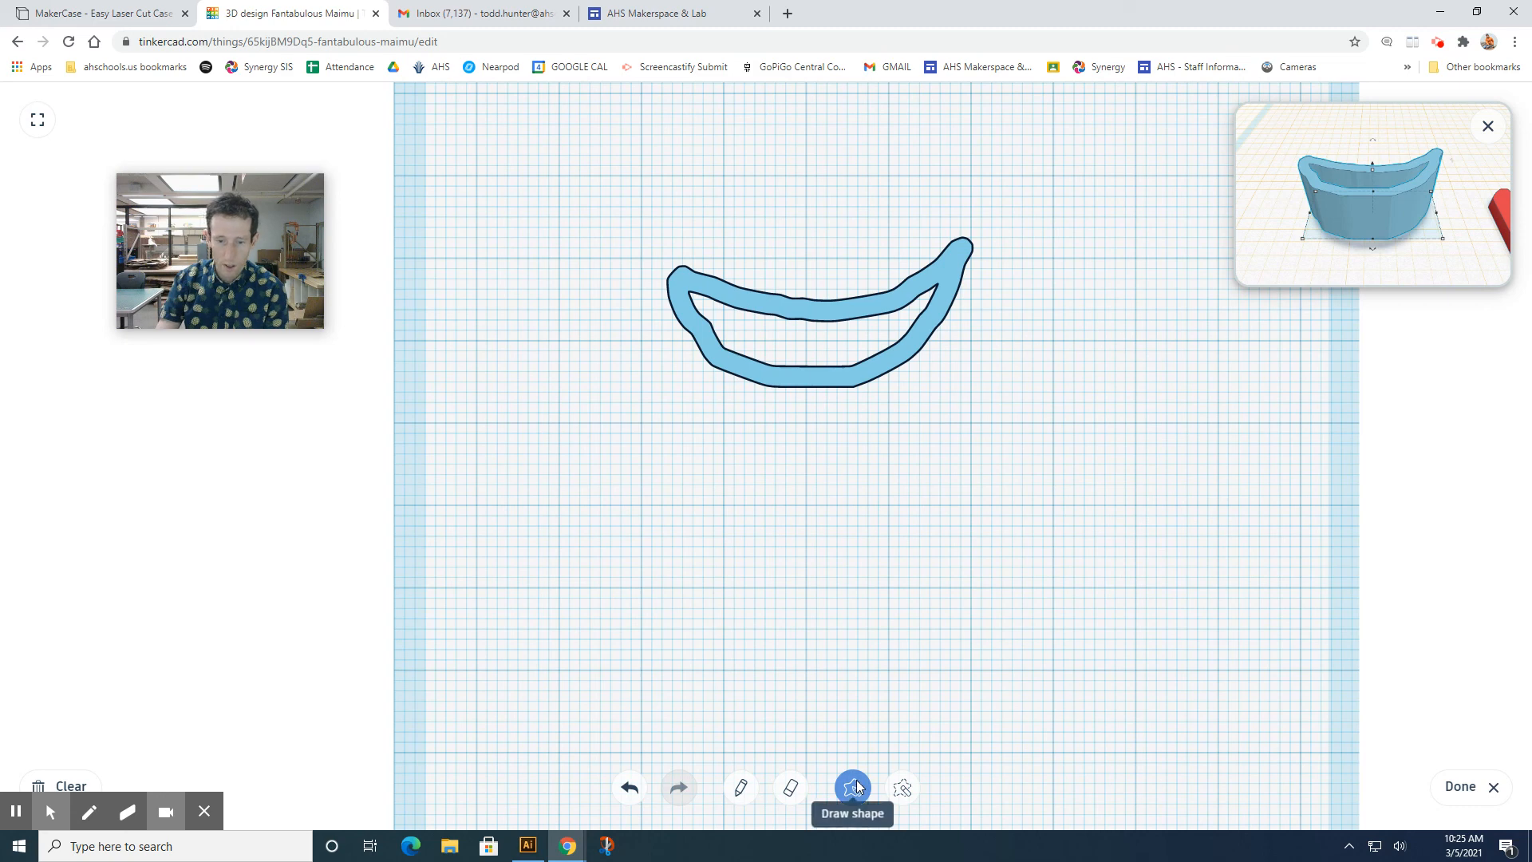
{"action": "mouse_move", "coordinate": [752, 334]}
{"action": "left_mouse_down"}
{"action": "mouse_move", "coordinate": [907, 340]}
{"action": "mouse_move", "coordinate": [881, 363]}
{"action": "mouse_move", "coordinate": [763, 370]}
{"action": "mouse_move", "coordinate": [713, 335]}
{"action": "left_mouse_up"}
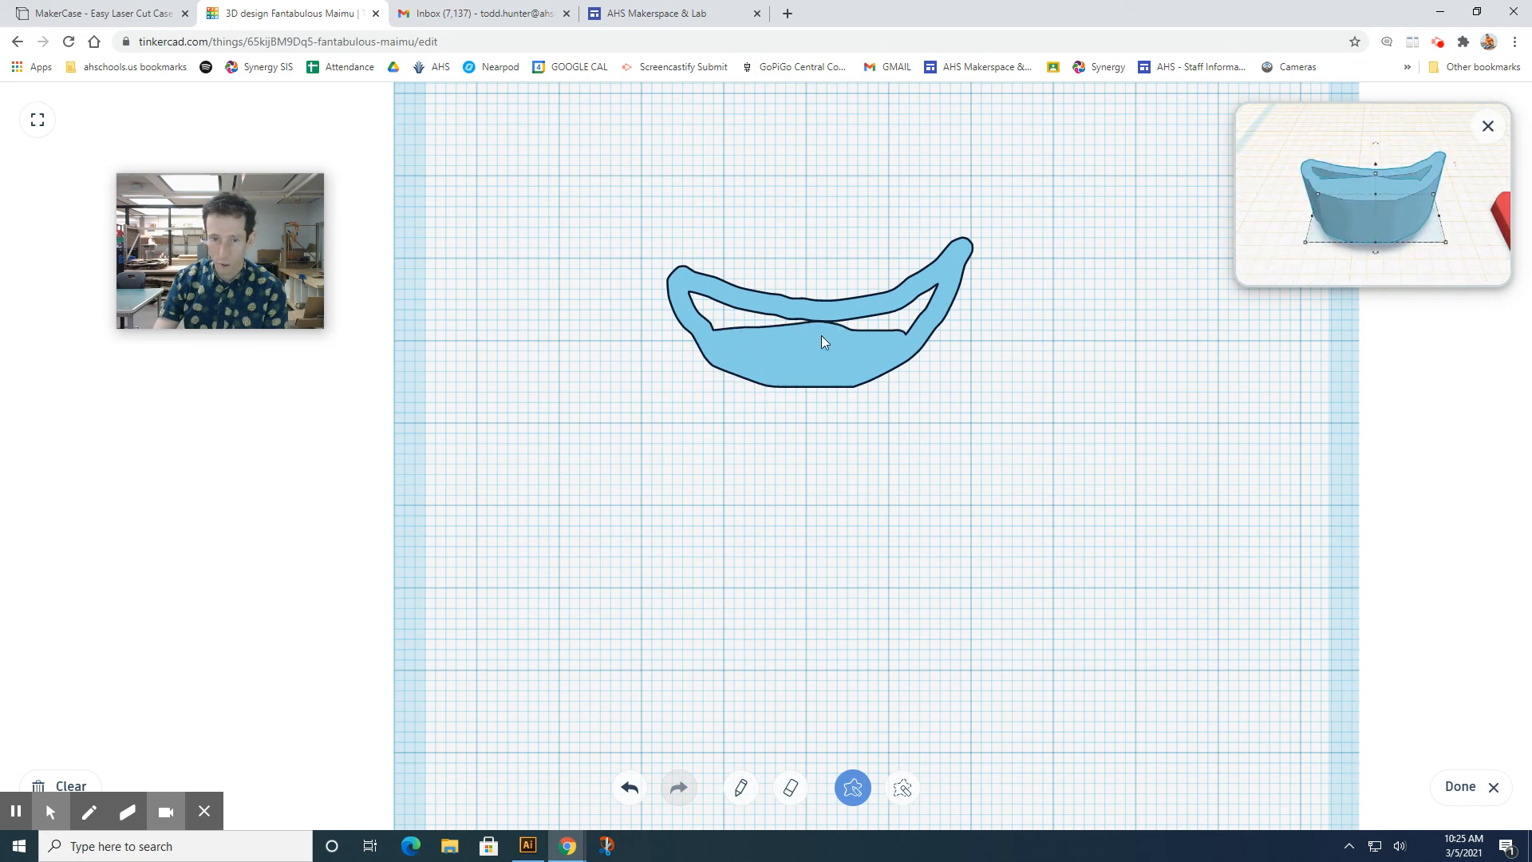
{"action": "mouse_move", "coordinate": [852, 313]}
{"action": "left_mouse_down"}
{"action": "mouse_move", "coordinate": [930, 279]}
{"action": "mouse_move", "coordinate": [941, 301]}
{"action": "mouse_move", "coordinate": [905, 339]}
{"action": "left_mouse_up"}
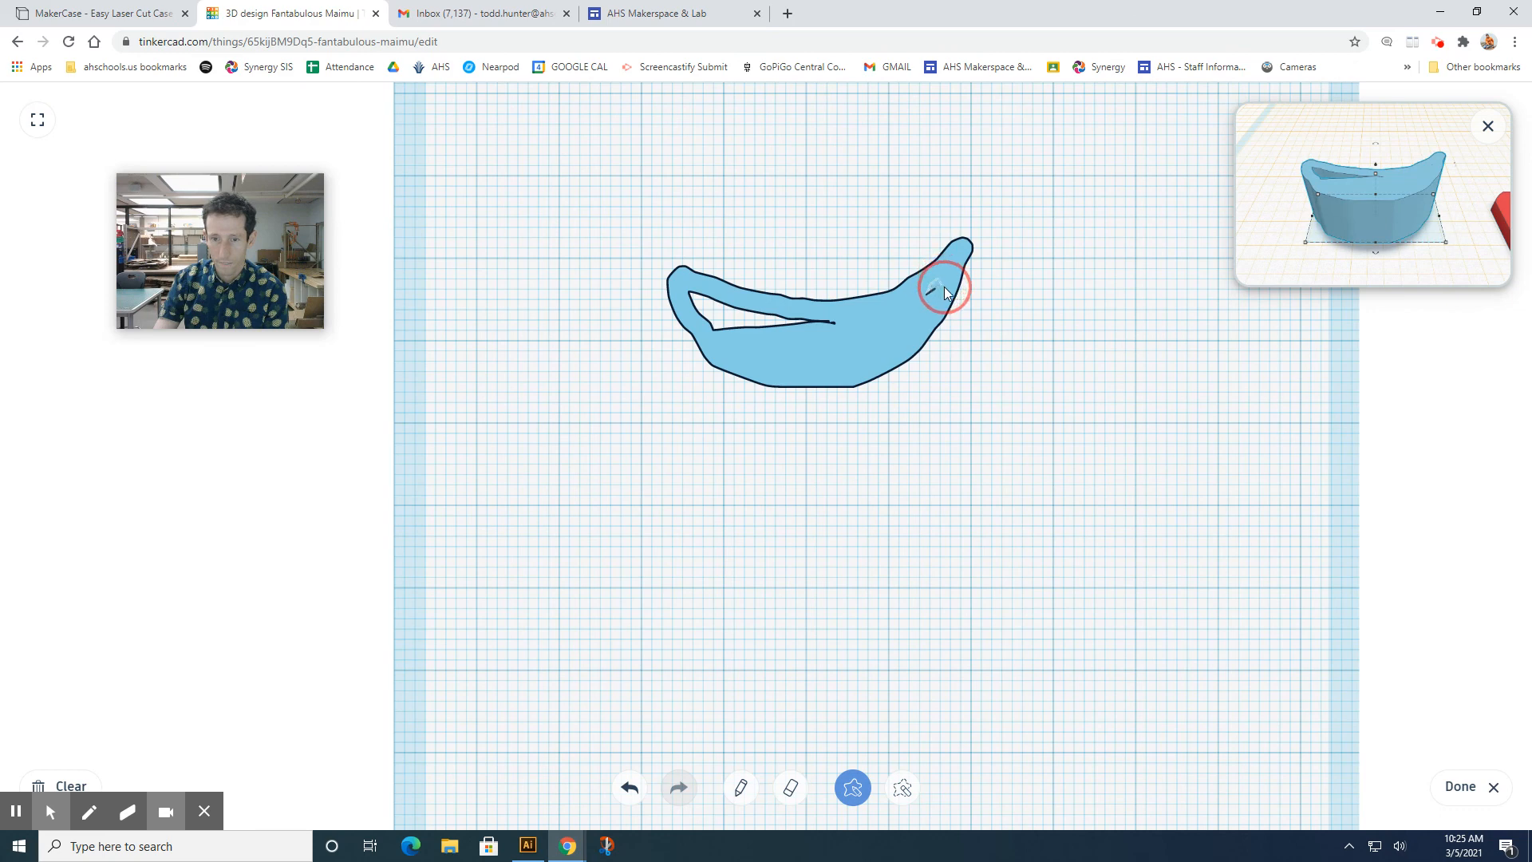
{"action": "left_click_drag", "start_coordinate": [945, 286], "coordinate": [946, 289]}
{"action": "mouse_move", "coordinate": [755, 329]}
{"action": "left_mouse_down"}
{"action": "mouse_move", "coordinate": [688, 294]}
{"action": "mouse_move", "coordinate": [710, 338]}
{"action": "left_mouse_up"}
{"action": "mouse_move", "coordinate": [839, 339]}
{"action": "left_mouse_down"}
{"action": "mouse_move", "coordinate": [701, 314]}
{"action": "mouse_move", "coordinate": [683, 286]}
{"action": "mouse_move", "coordinate": [853, 319]}
{"action": "mouse_move", "coordinate": [838, 349]}
{"action": "left_mouse_up"}
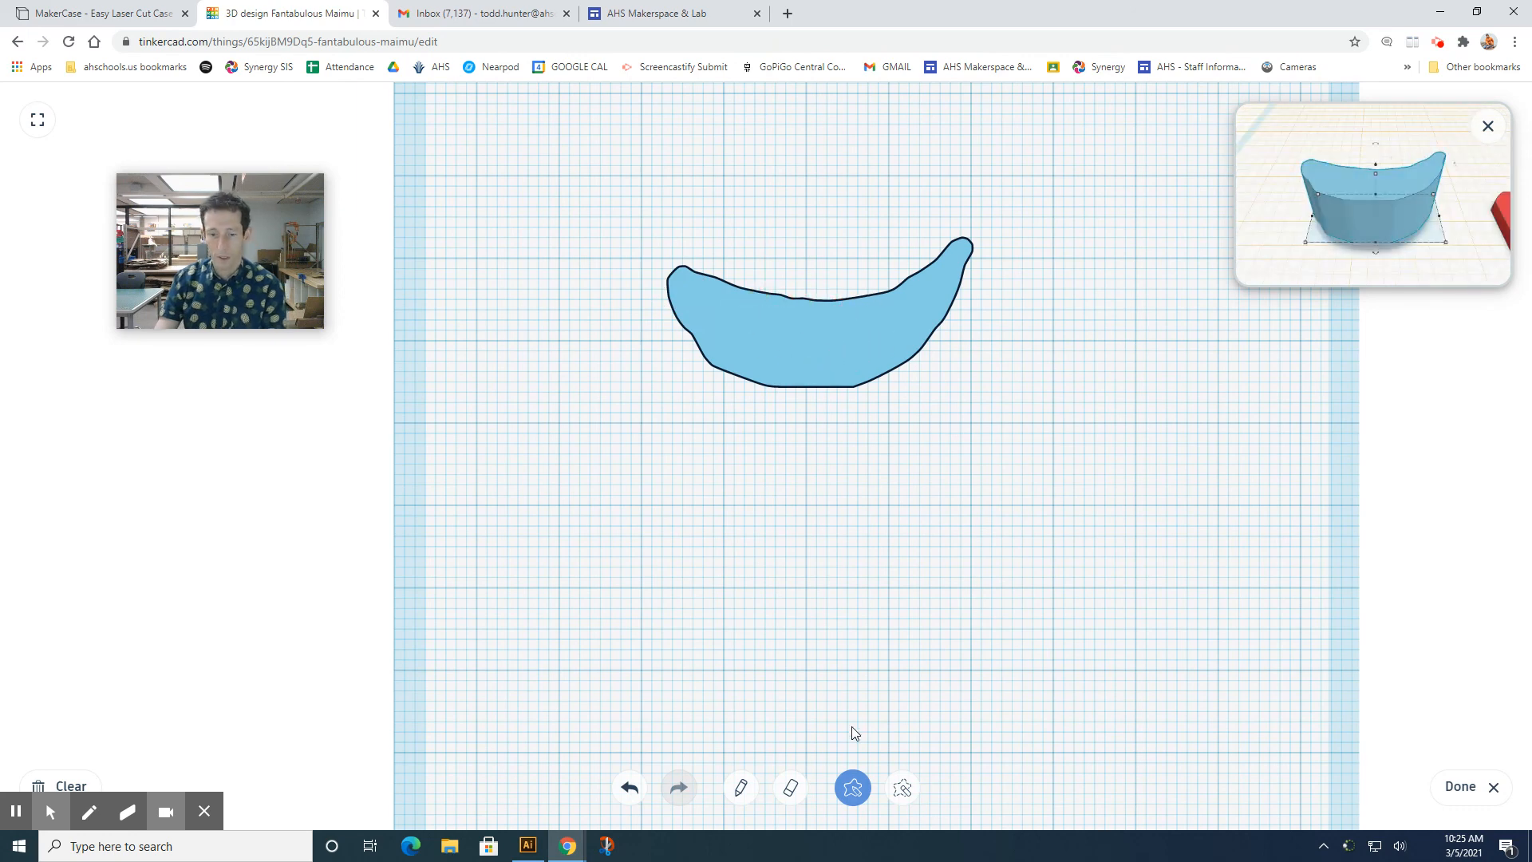
{"action": "left_click", "coordinate": [1460, 787]}
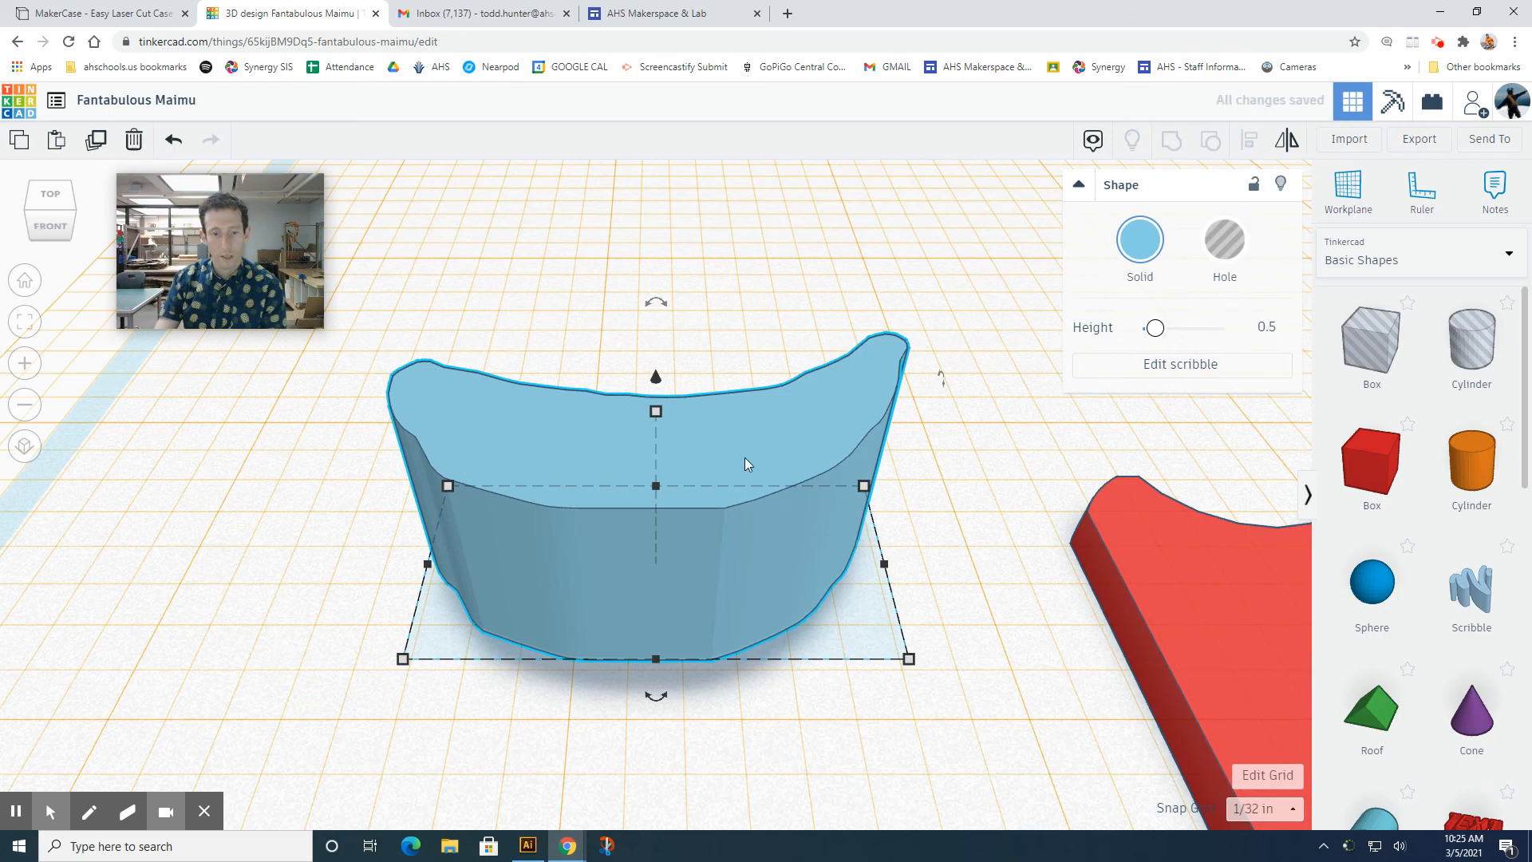
Scale the crescent scribble down to about 0.78 by 0.38 inches
{"action": "scroll", "coordinate": [735, 488], "scroll_direction": "down", "scroll_amount": 8}
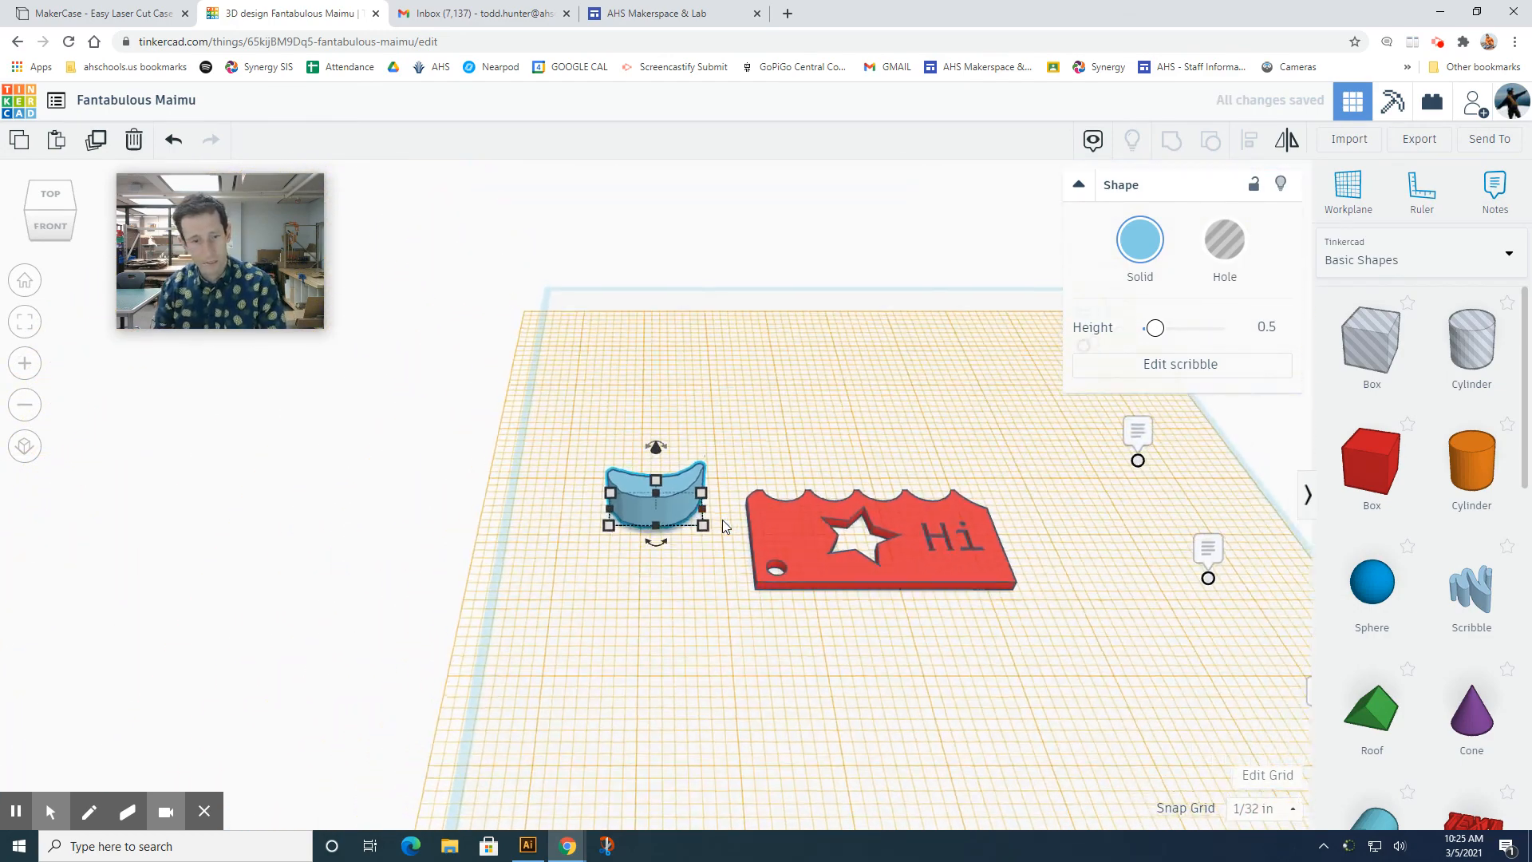
{"action": "scroll", "coordinate": [682, 524], "scroll_direction": "up", "scroll_amount": 5}
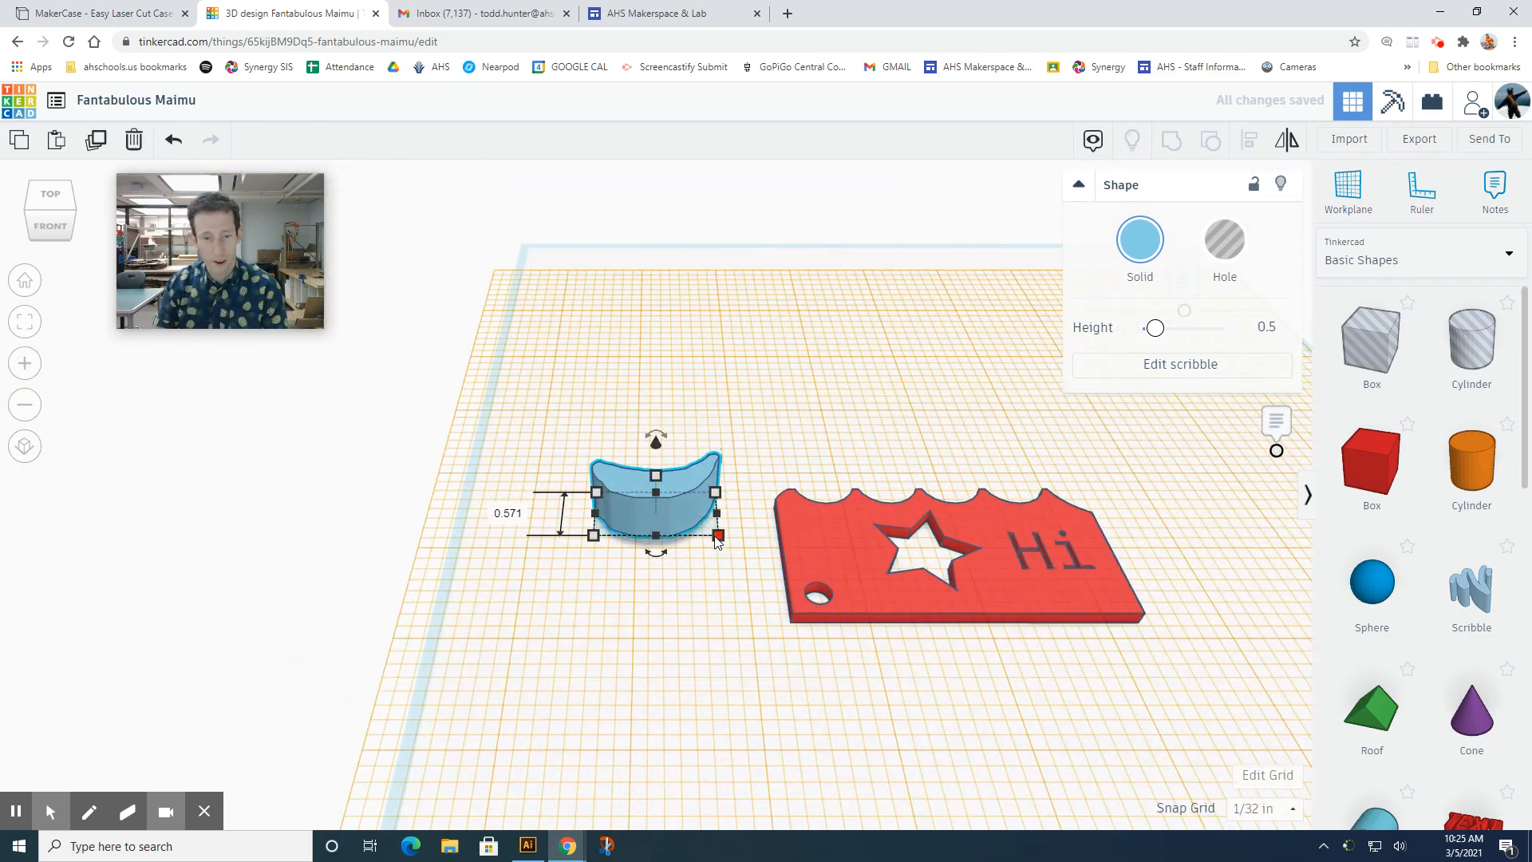
{"action": "left_click", "coordinate": [676, 521]}
Reset the workplane to the base grid and move the crescent onto the plate between the keyring hole and scalloped edge
{"action": "left_click", "coordinate": [1346, 192]}
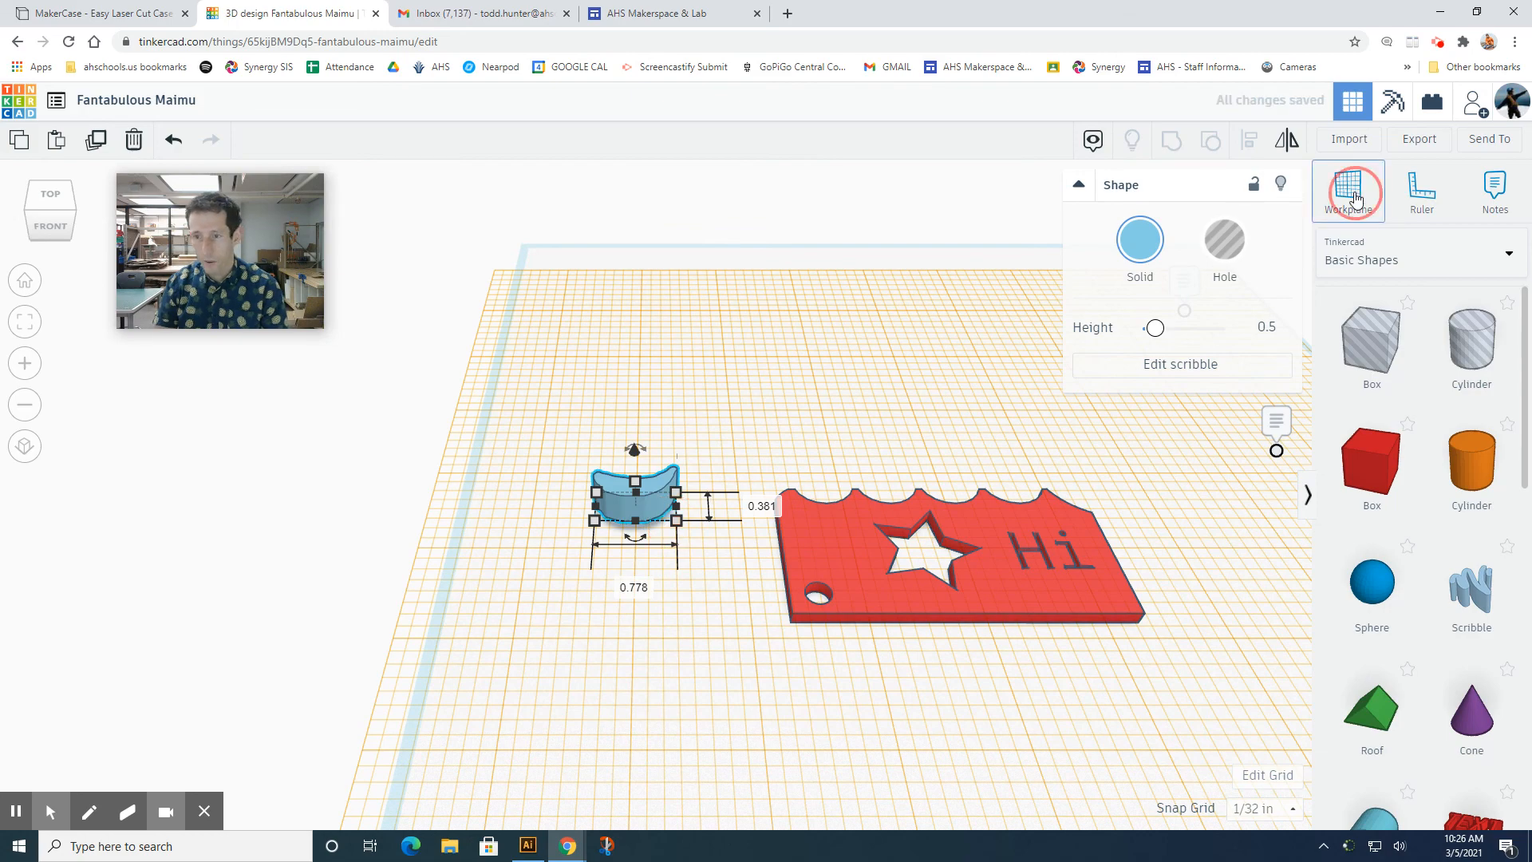
{"action": "left_click", "coordinate": [836, 247]}
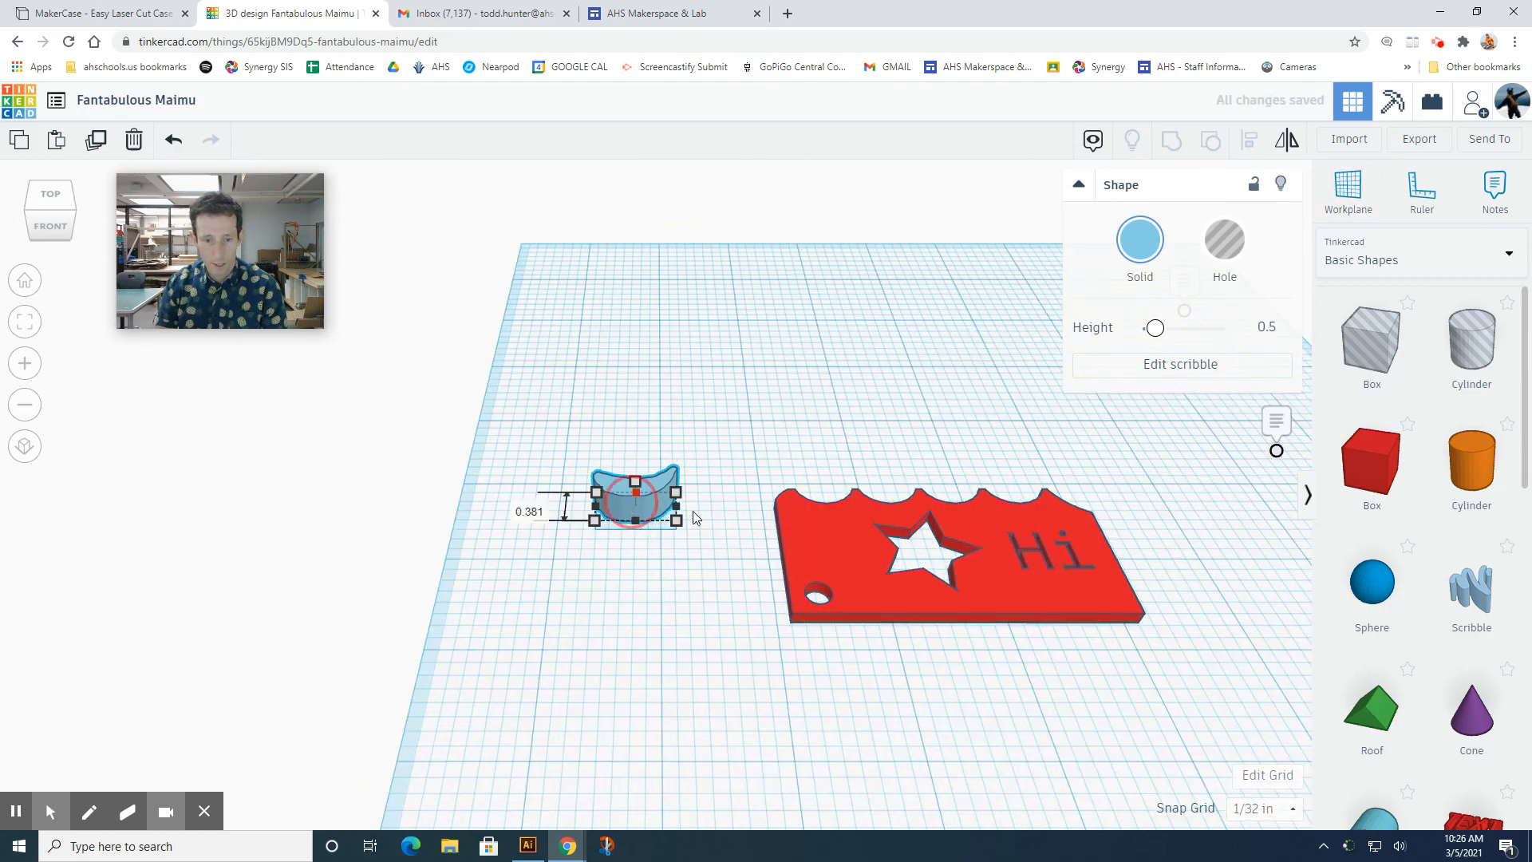
{"action": "key", "text": "ctrl+z"}
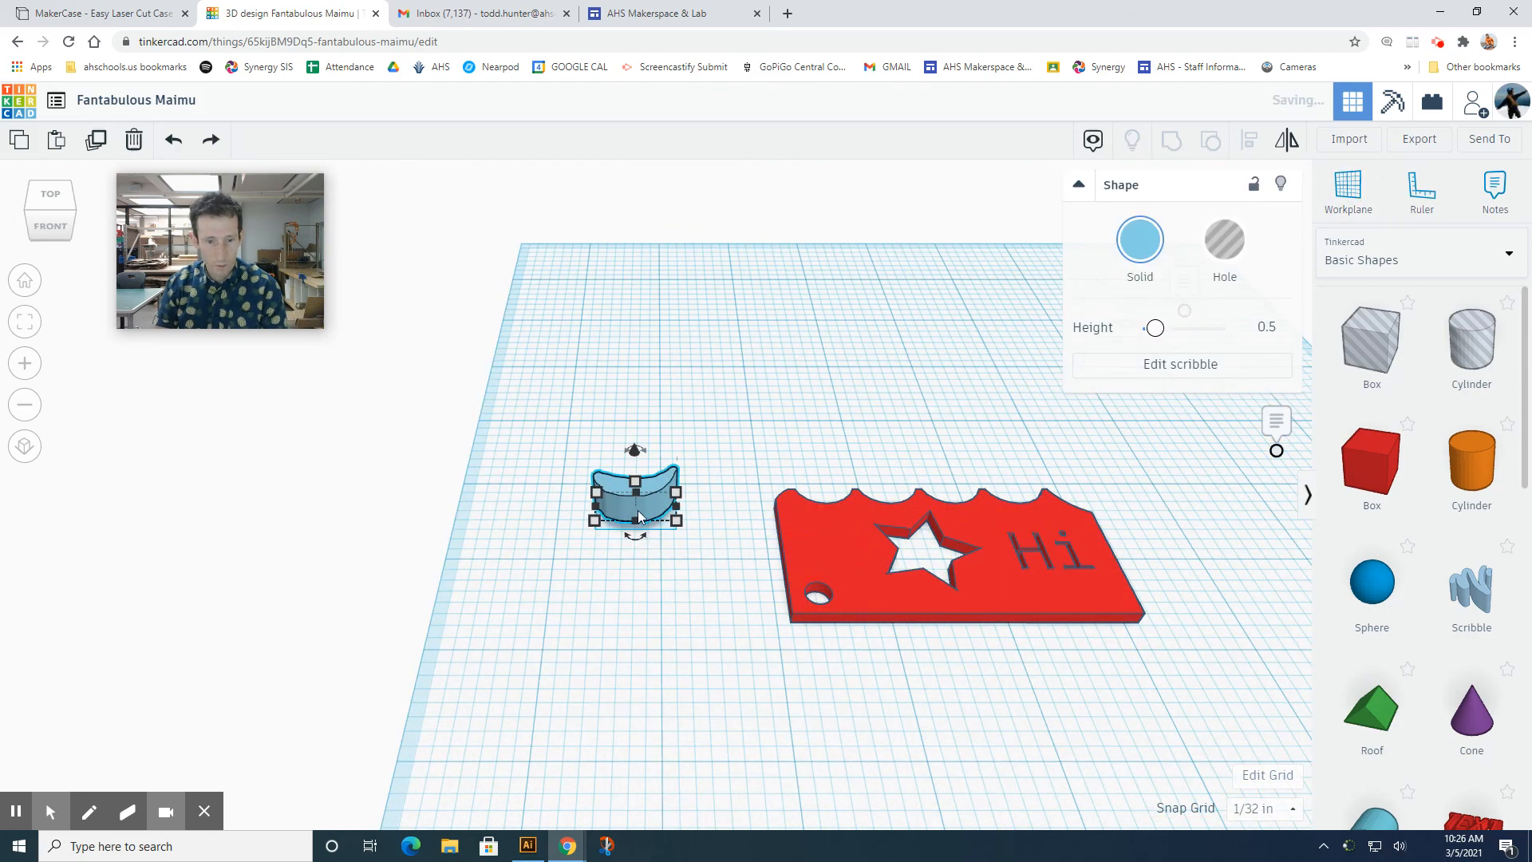
{"action": "mouse_move", "coordinate": [646, 513]}
{"action": "left_mouse_down"}
{"action": "mouse_move", "coordinate": [847, 531]}
{"action": "mouse_move", "coordinate": [839, 508]}
{"action": "left_mouse_up"}
Turn the crescent into a hole and group it with the plate to cut it through
{"action": "left_click", "coordinate": [1224, 241]}
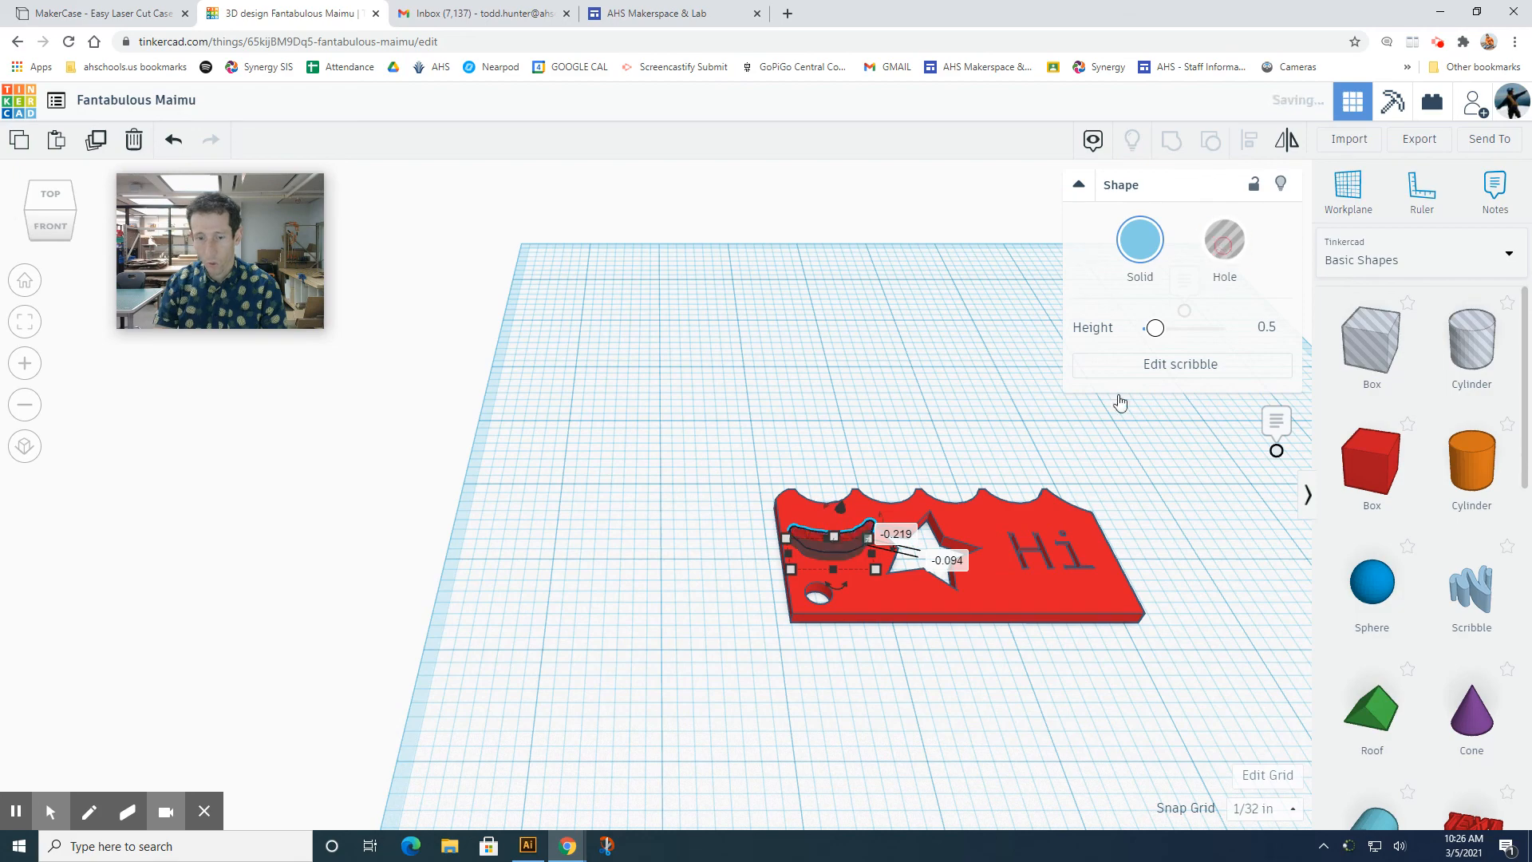
{"action": "left_click", "coordinate": [936, 624], "text": "shift"}
{"action": "left_click", "coordinate": [1171, 139]}
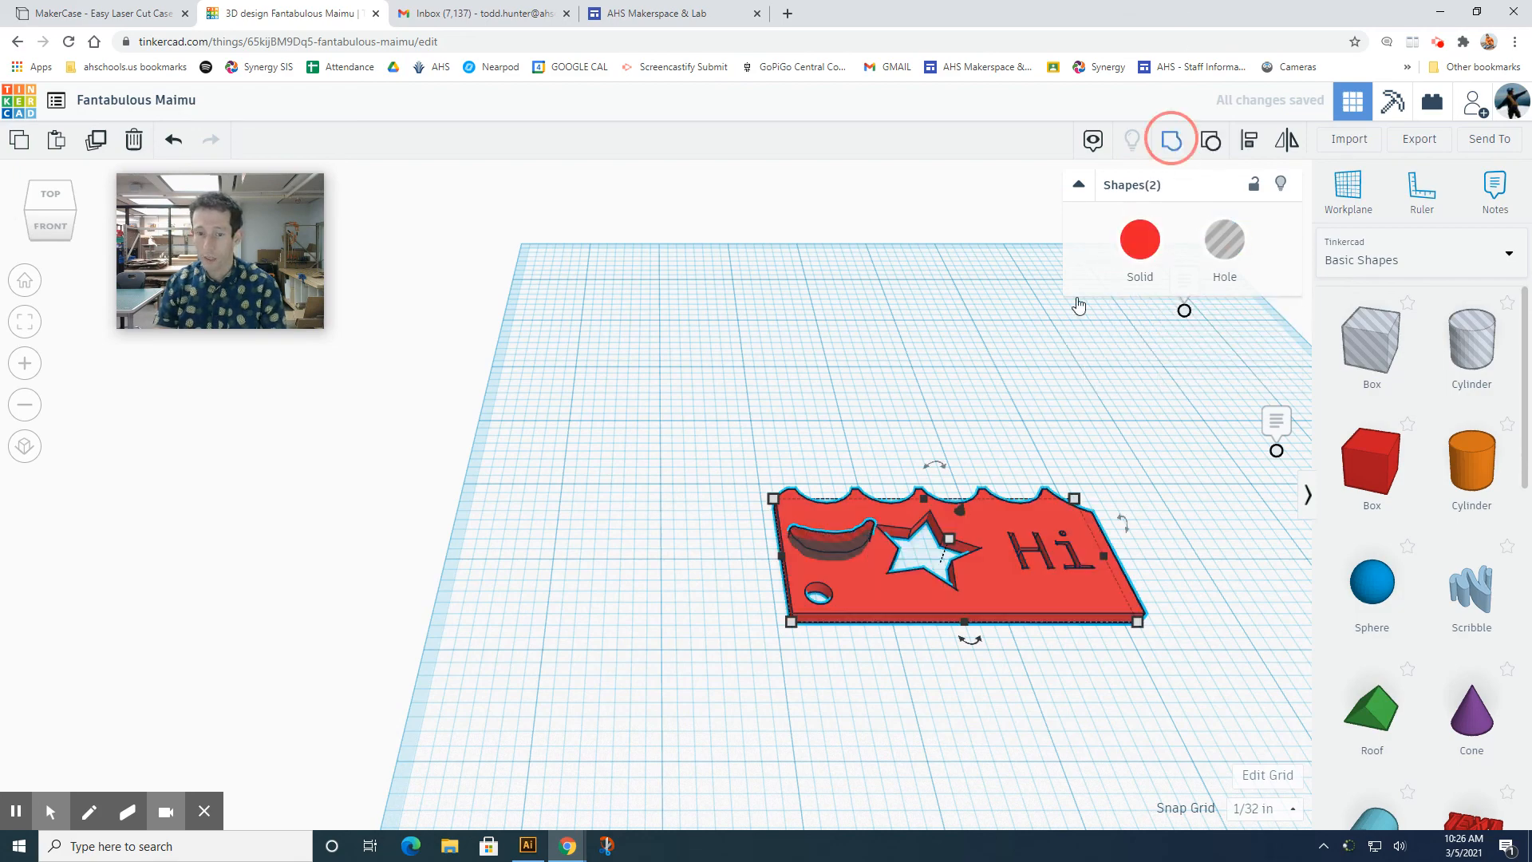
{"action": "right_click_drag", "start_coordinate": [878, 622], "coordinate": [878, 529]}
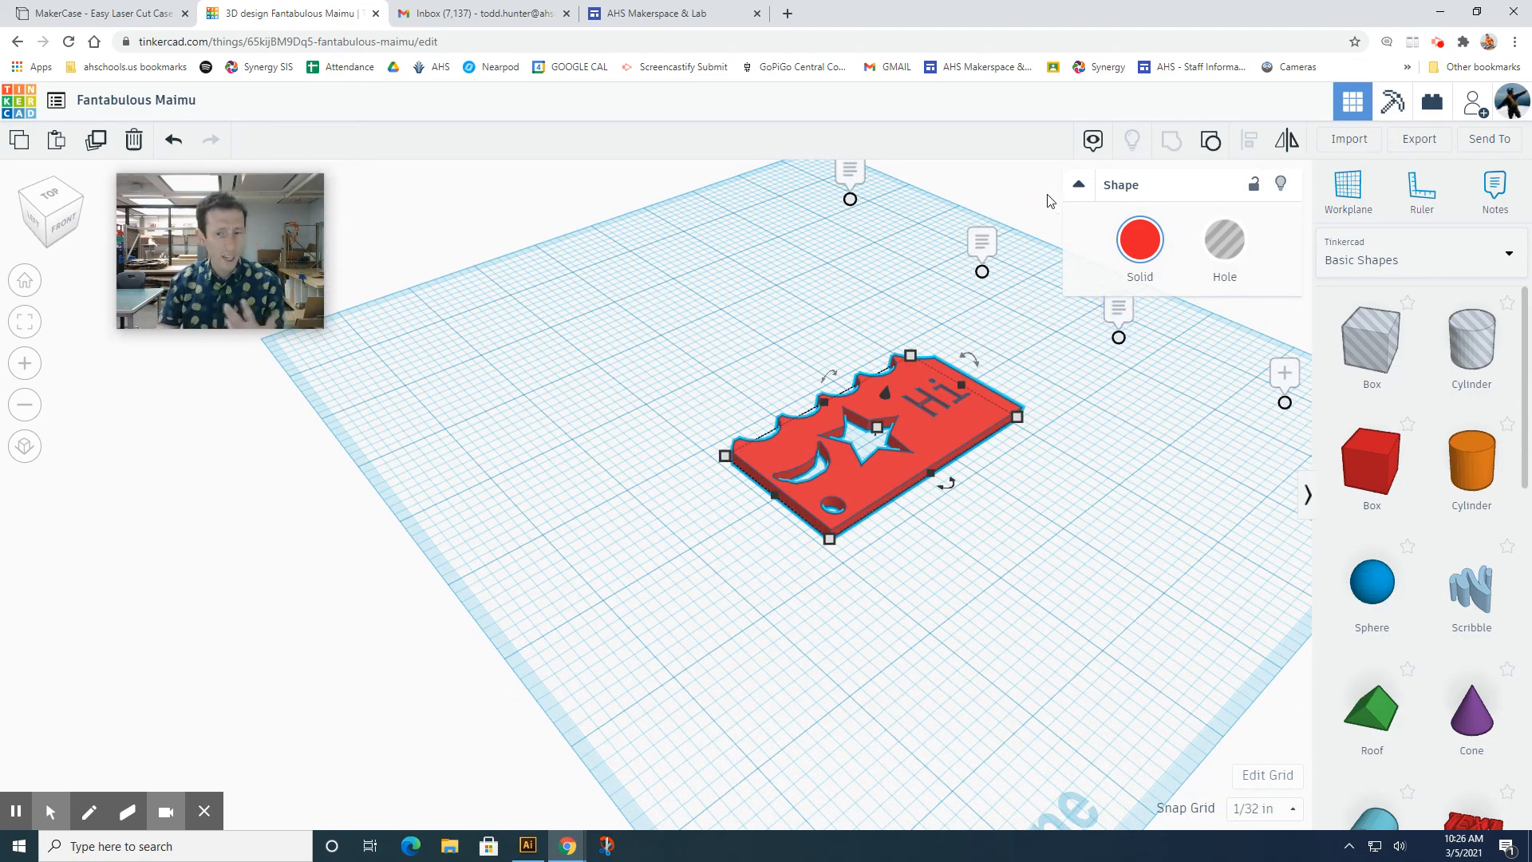
{"action": "left_click", "coordinate": [1059, 532]}
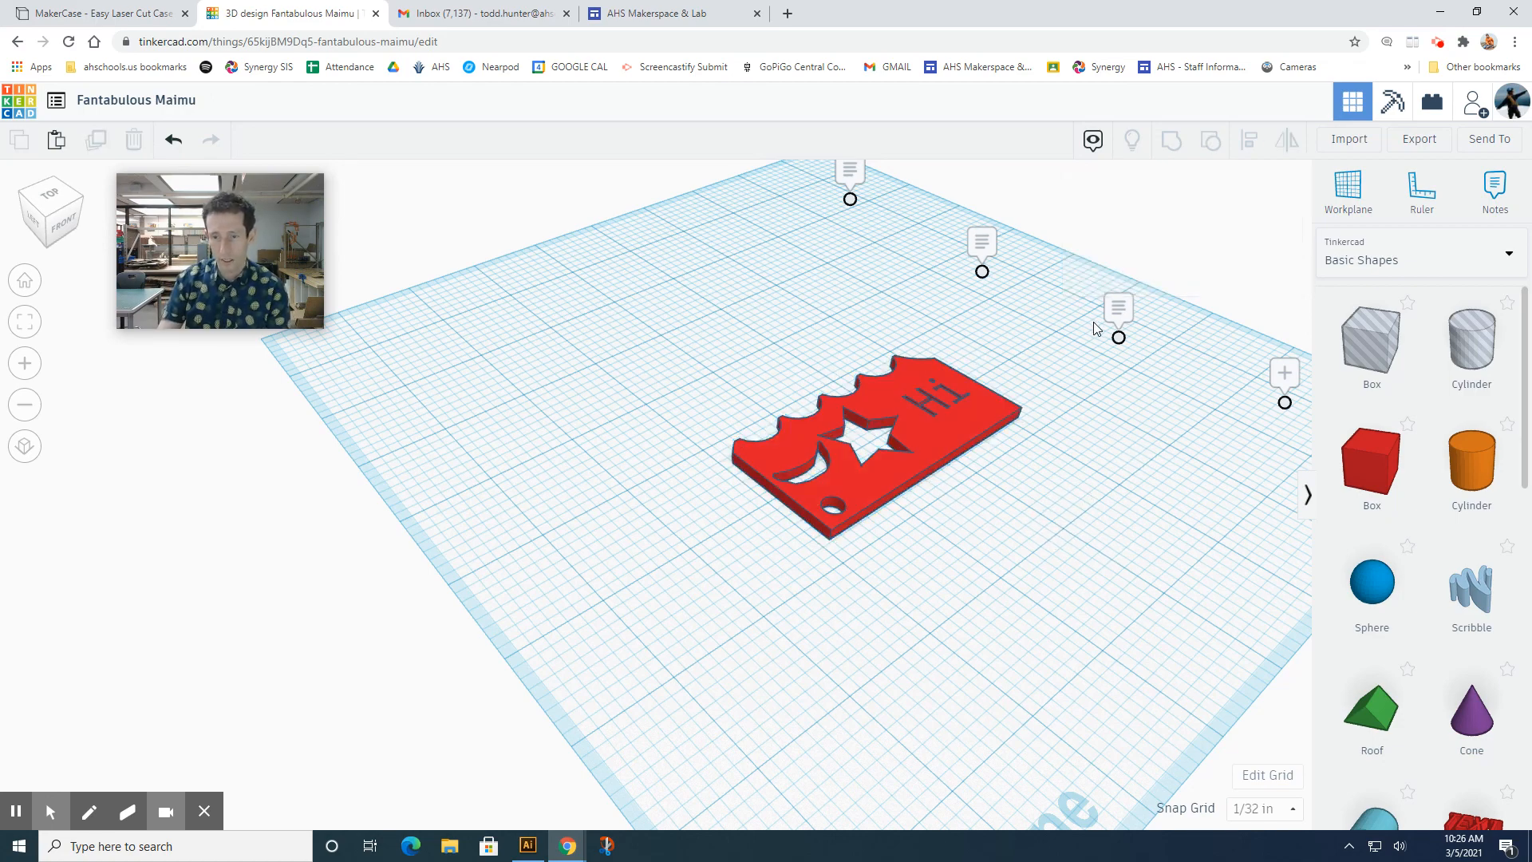
Read three of the assignment notes on the workplane to check the keychain against its requirements
{"action": "scroll", "coordinate": [1118, 337], "scroll_direction": "down", "scroll_amount": 3}
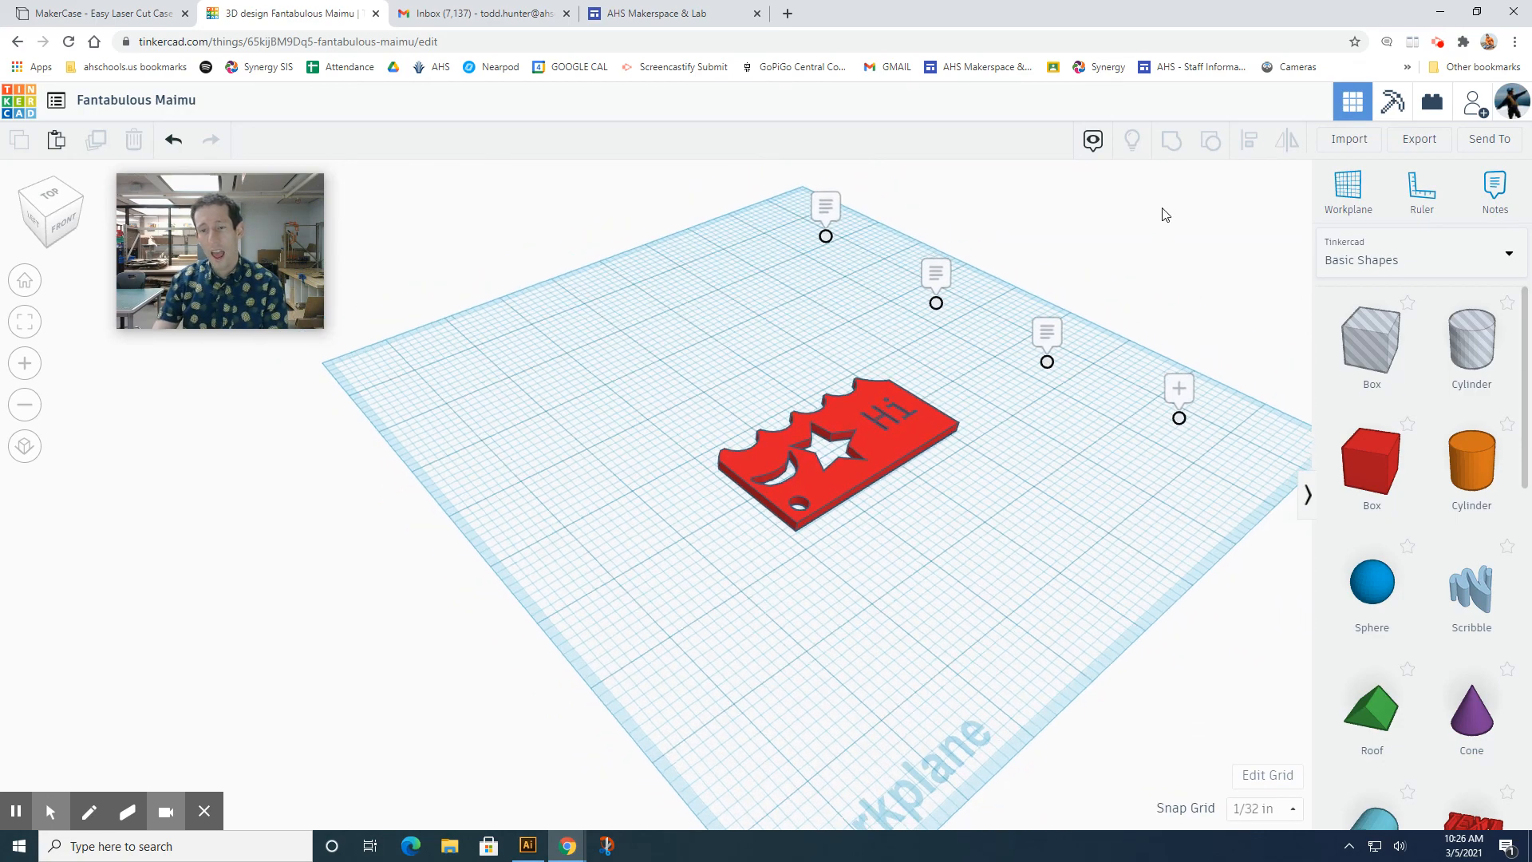
{"action": "left_click", "coordinate": [1042, 334]}
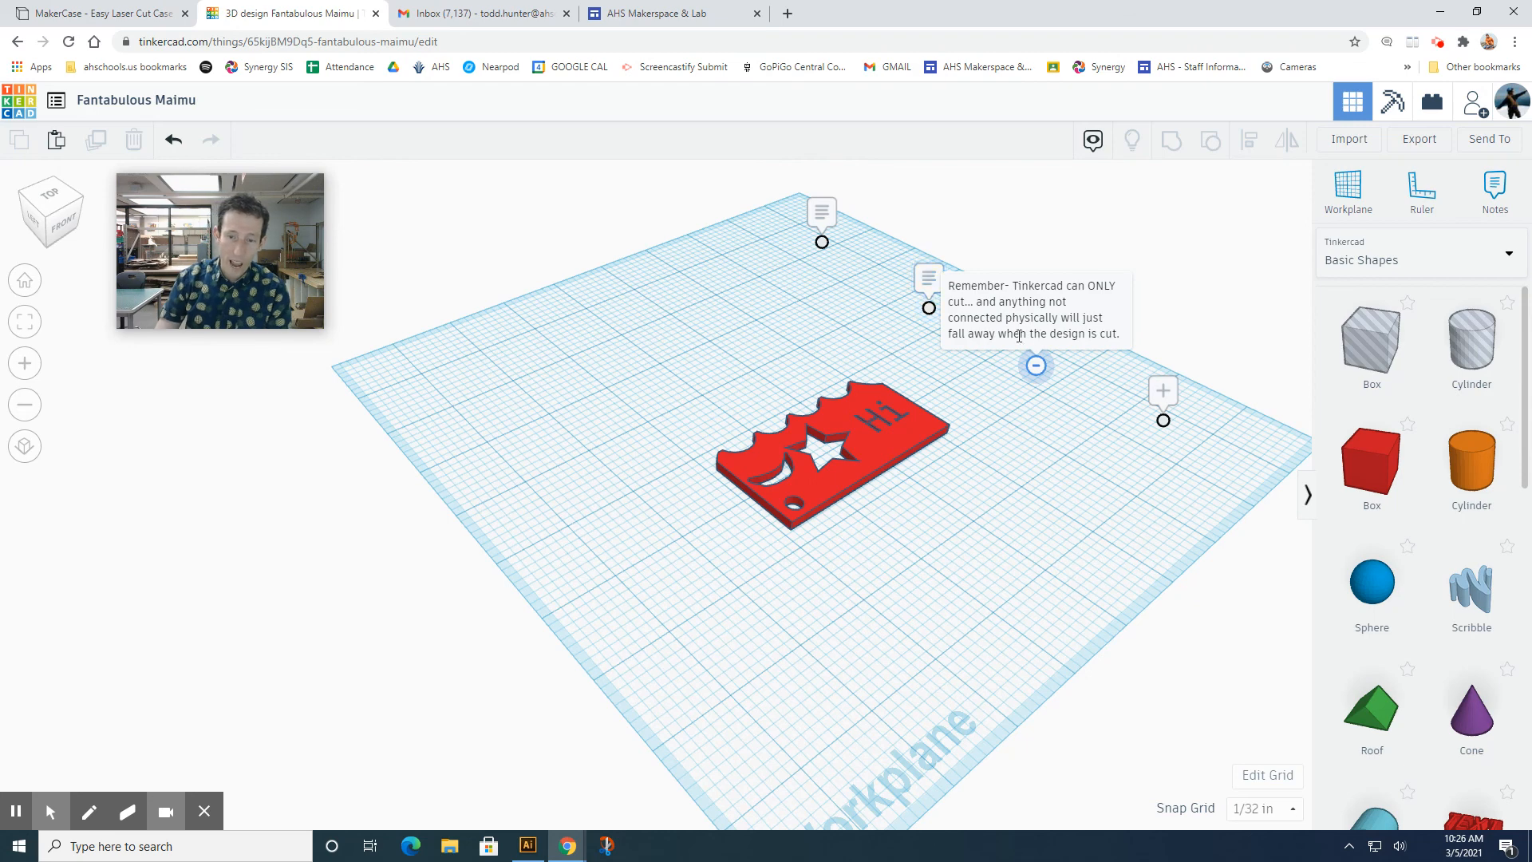
{"action": "left_click", "coordinate": [925, 281]}
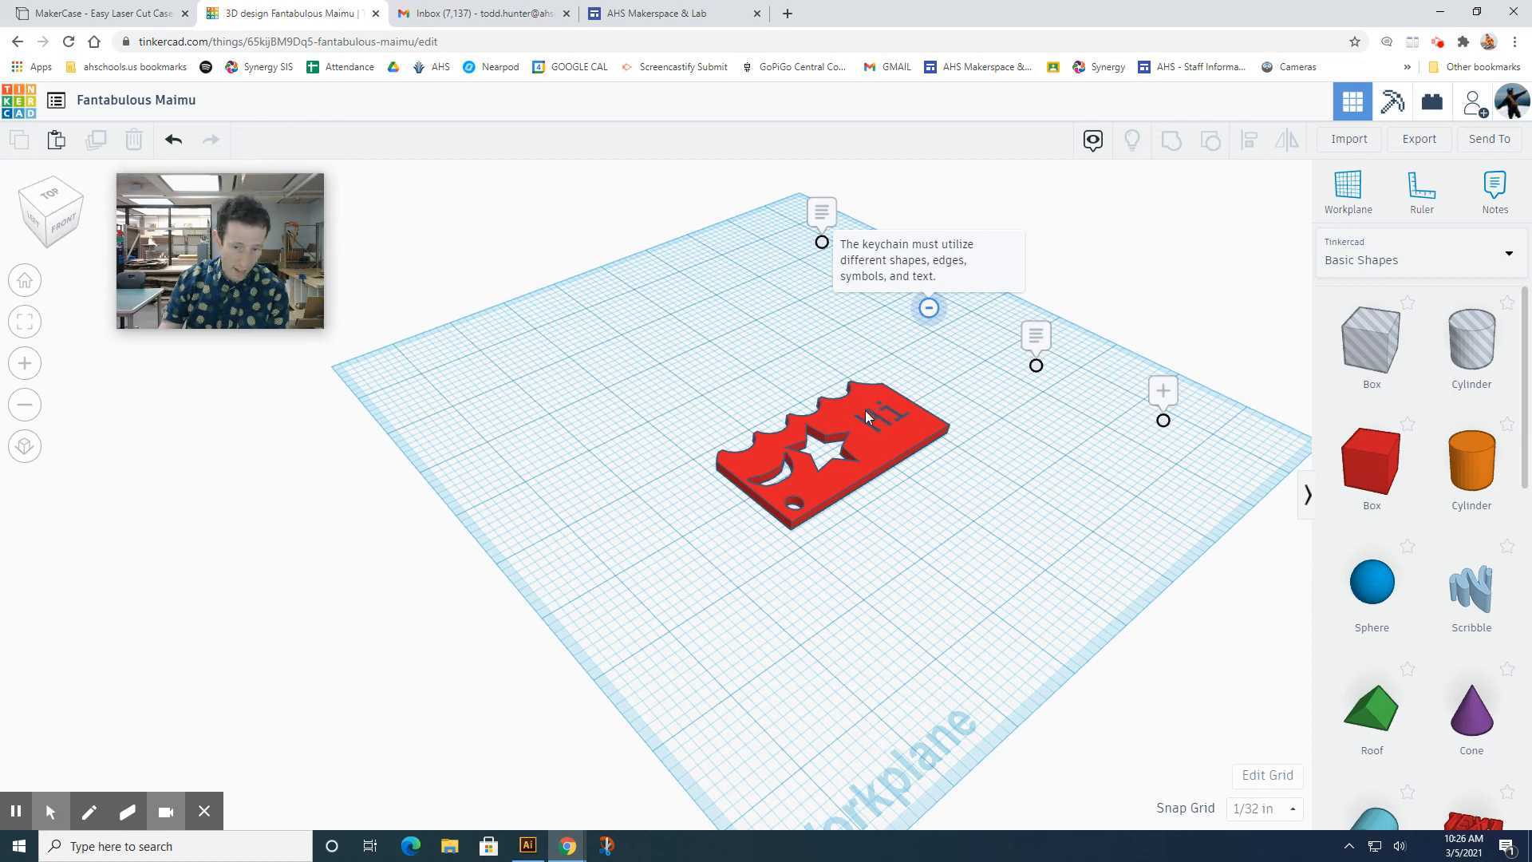
{"action": "left_click", "coordinate": [834, 220]}
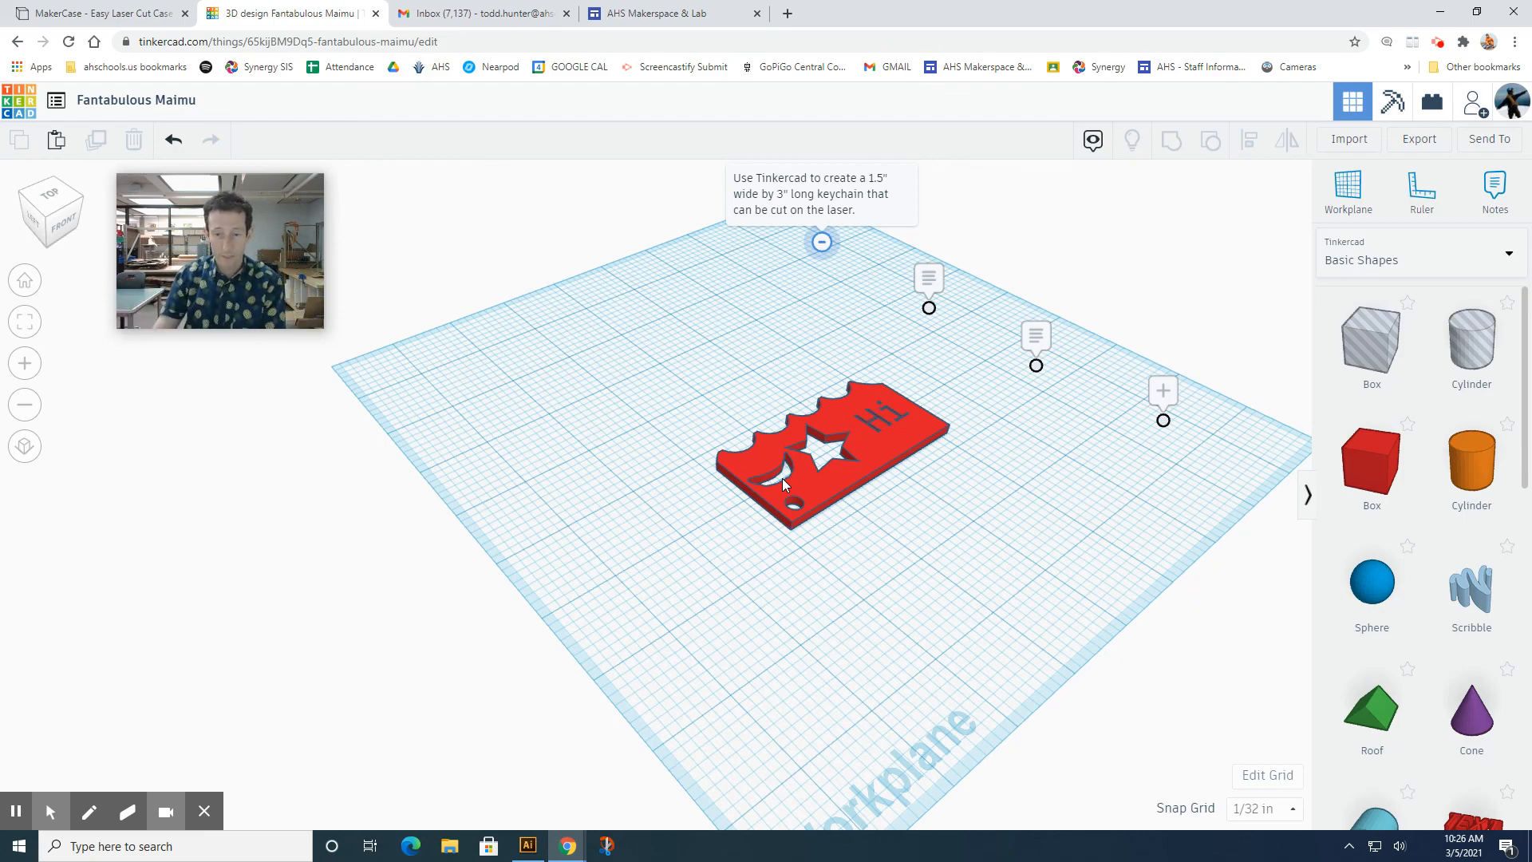
Export the whole design as an SVG for laser cutting to the Desktop, named with the owner's surname and "Module 1."
{"action": "left_click", "coordinate": [1419, 139]}
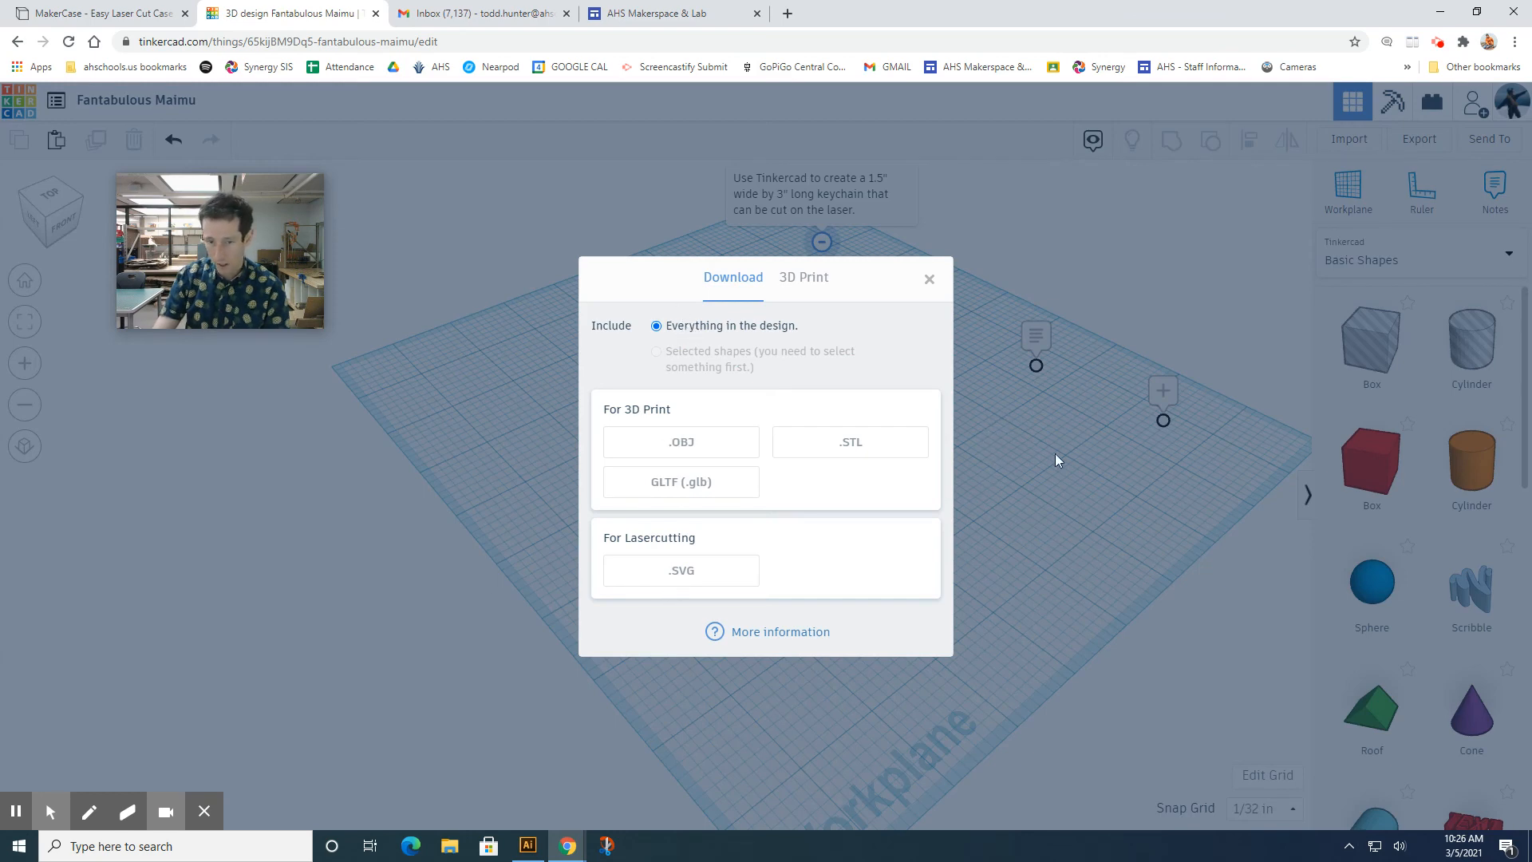
{"action": "left_click", "coordinate": [630, 578]}
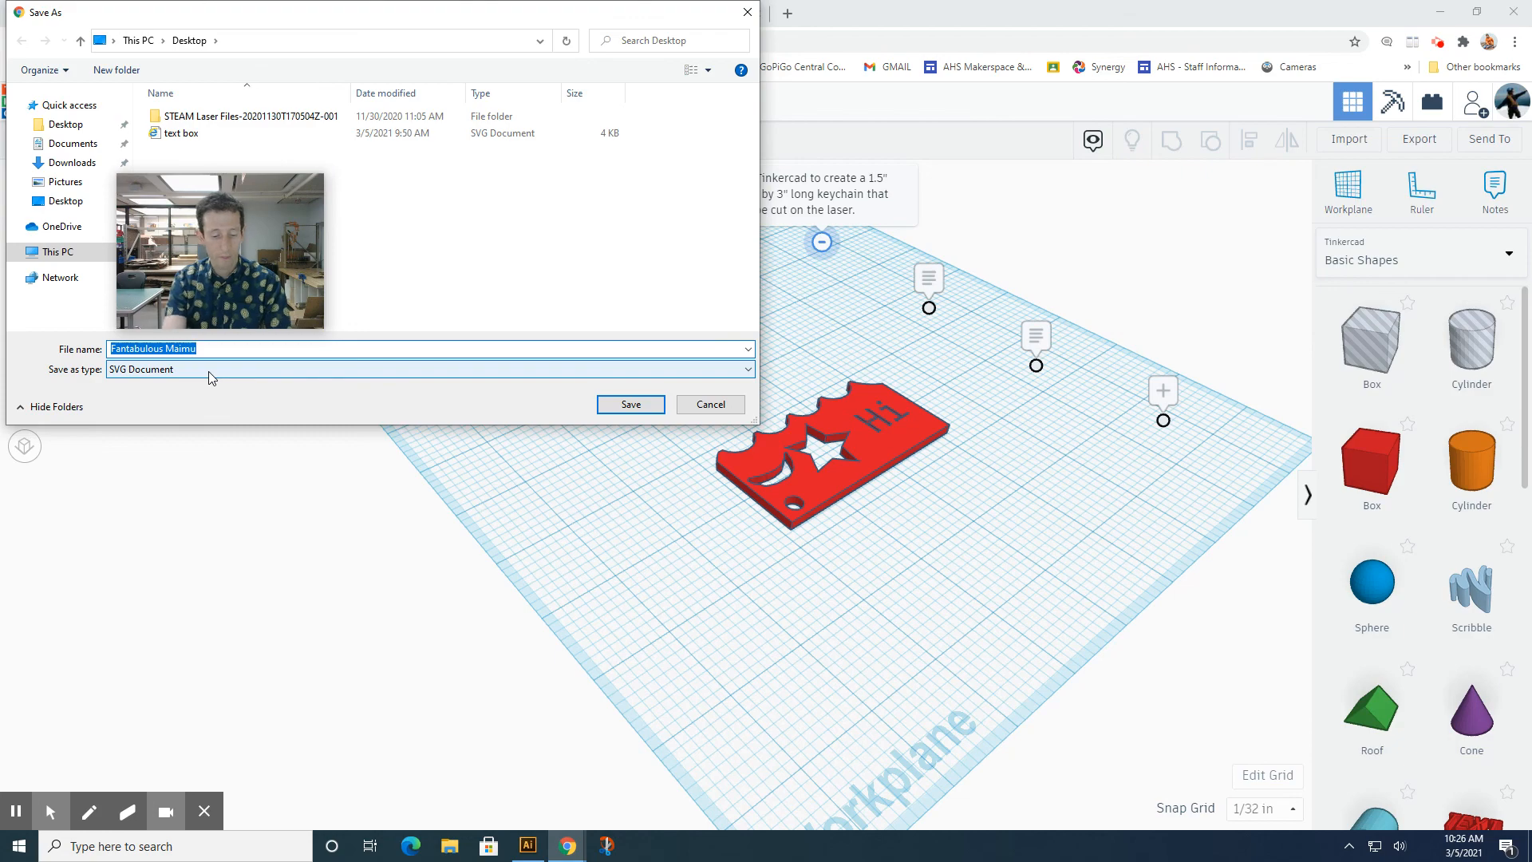
{"action": "type", "text": "H"}
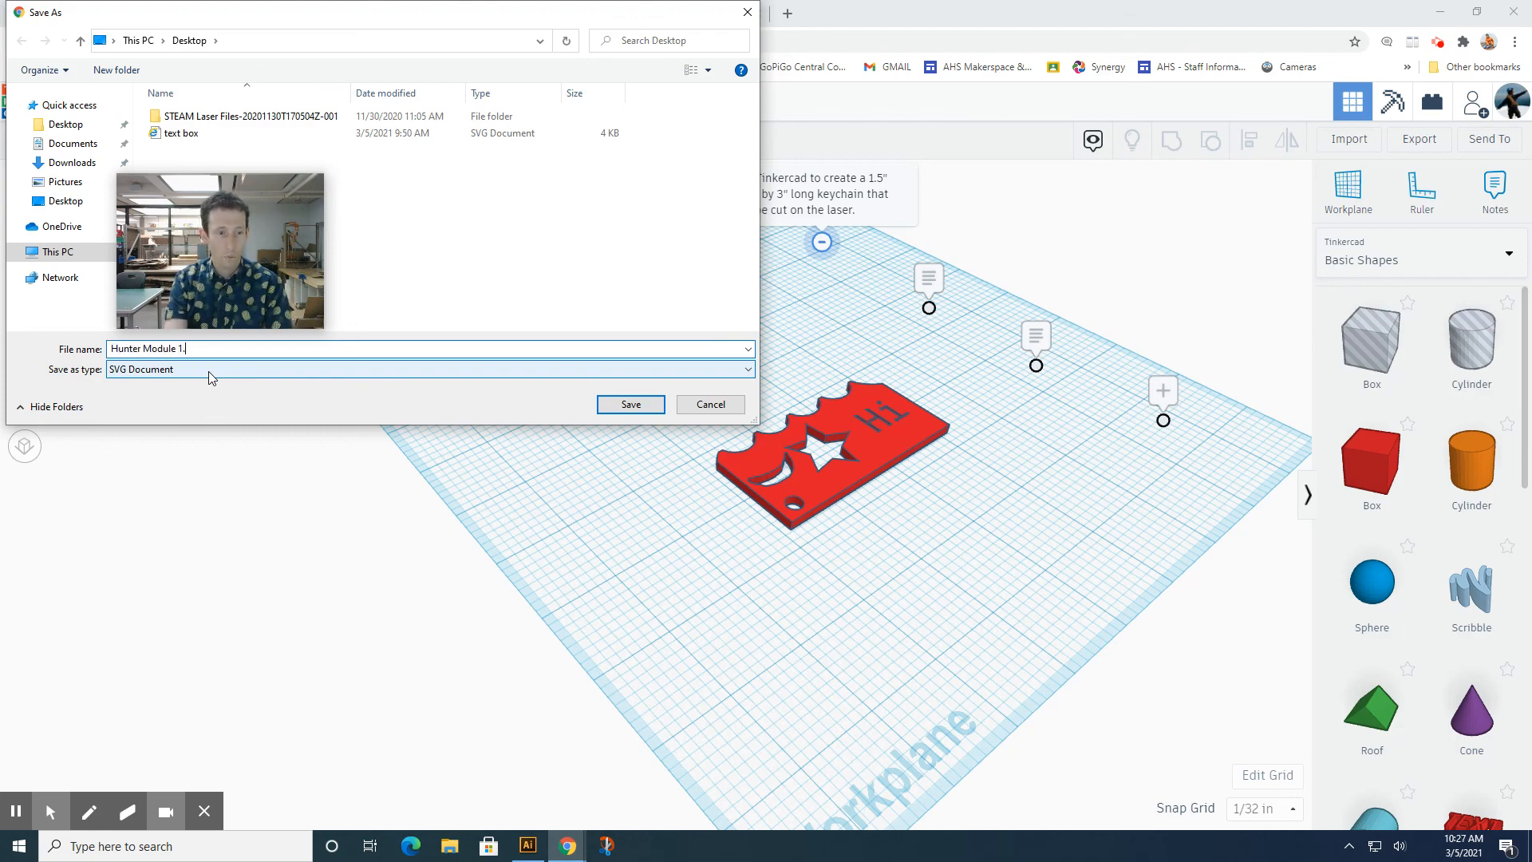
{"action": "type", "text": "unter Module 1."}
{"action": "key", "text": "Return"}
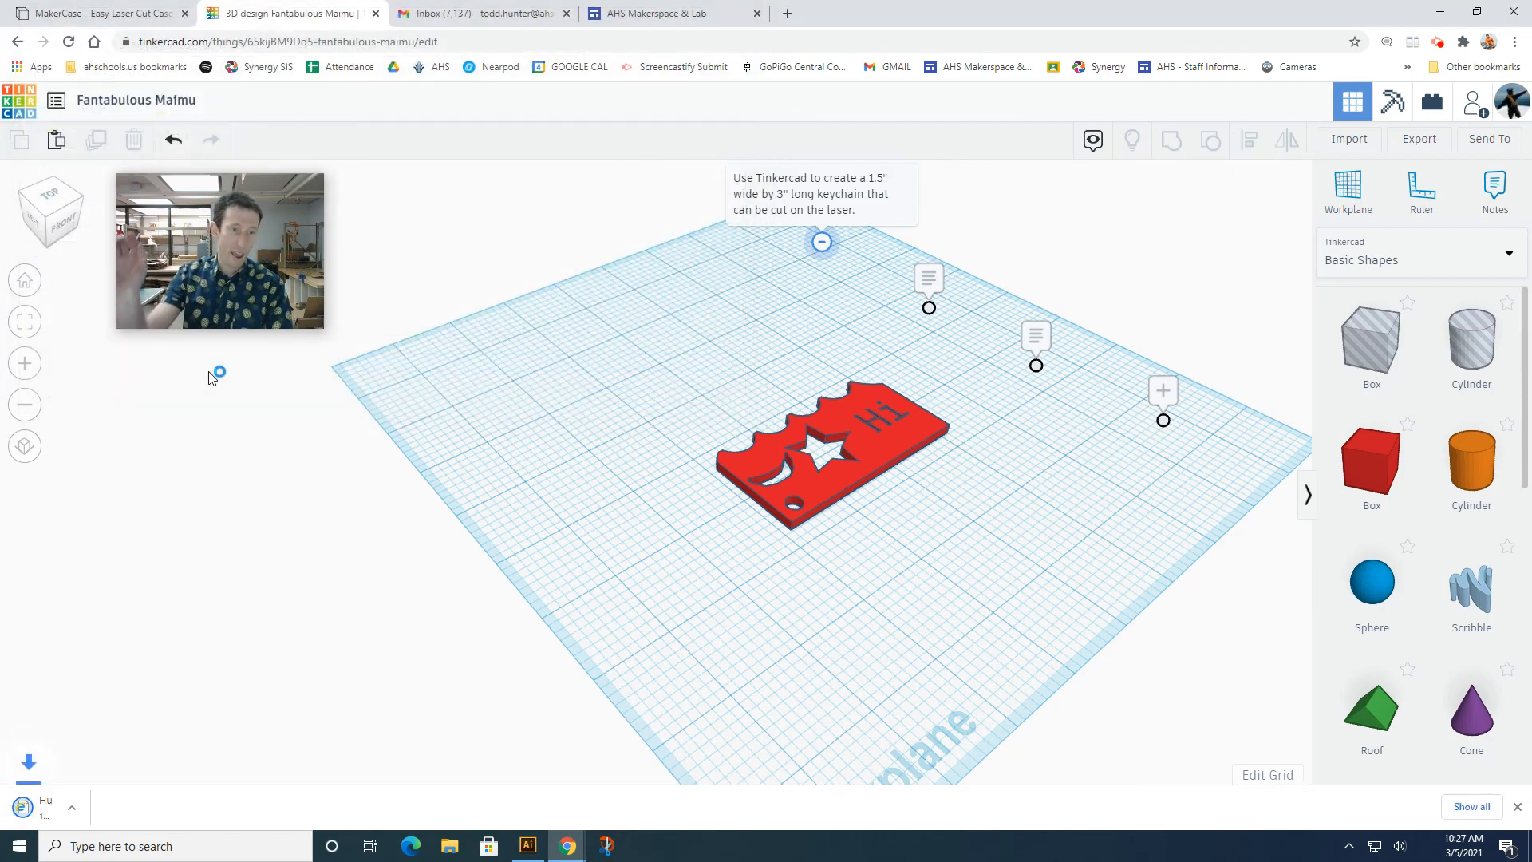